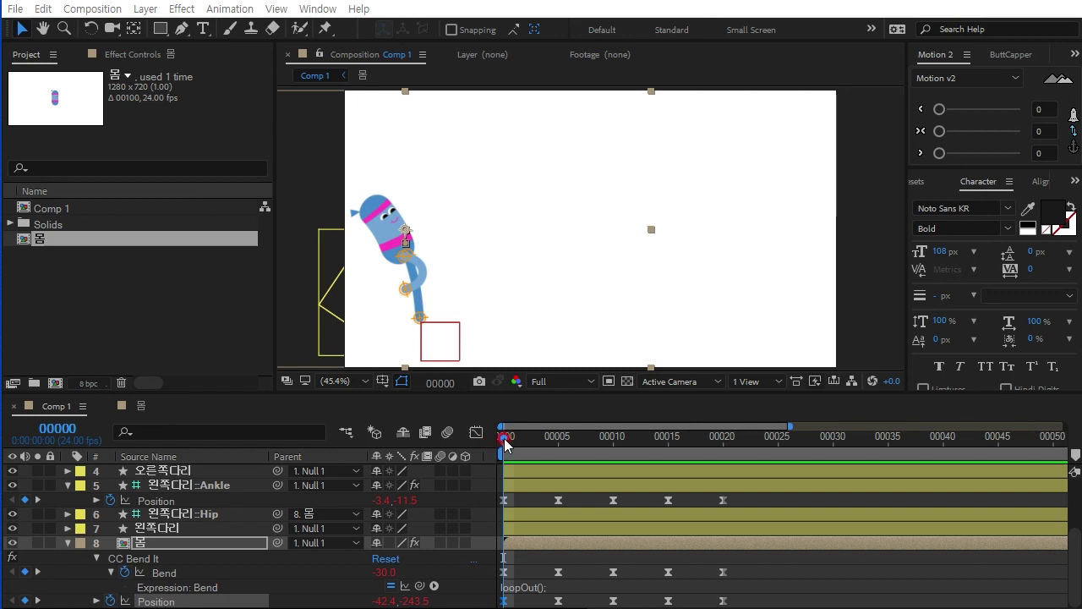
# Preview the capsule character's looping animation, first normally and then in a maximized viewer
pyautogui.click(485, 509)
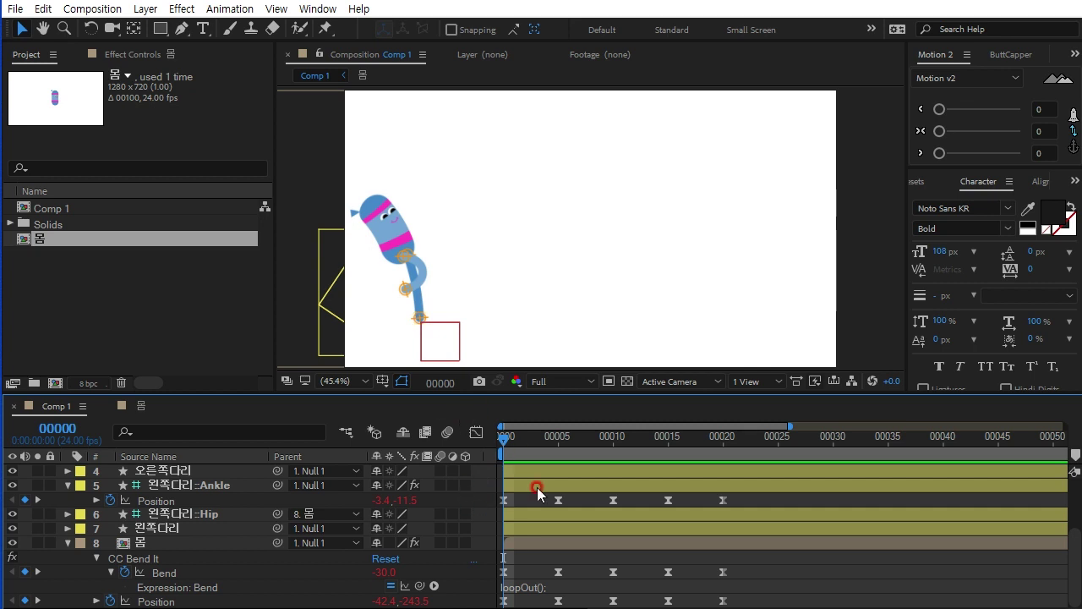
pyautogui.press('space')
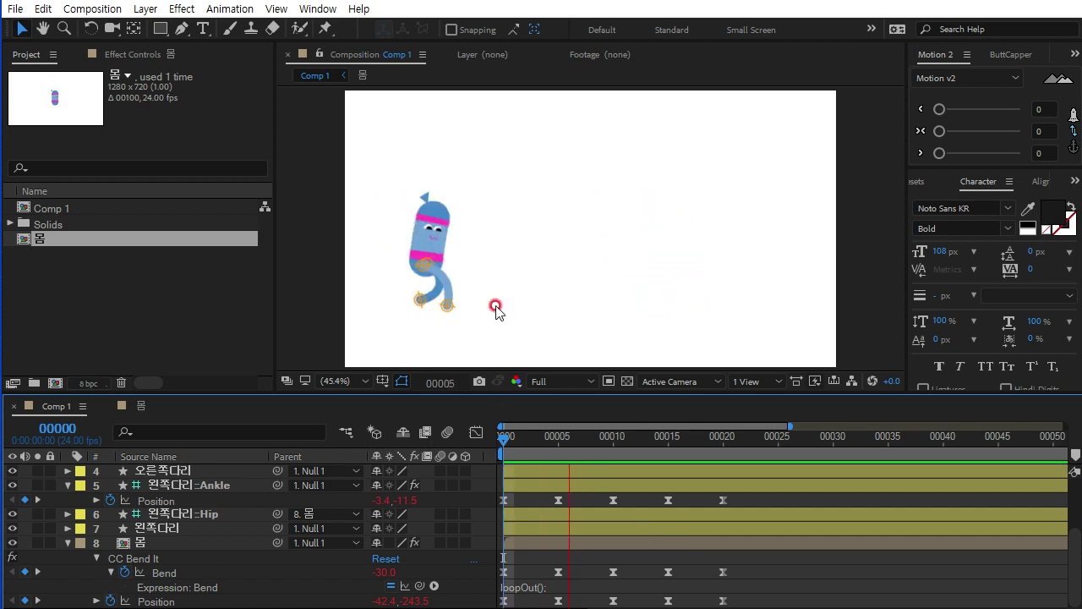
pyautogui.press('space')
pyautogui.press('`')
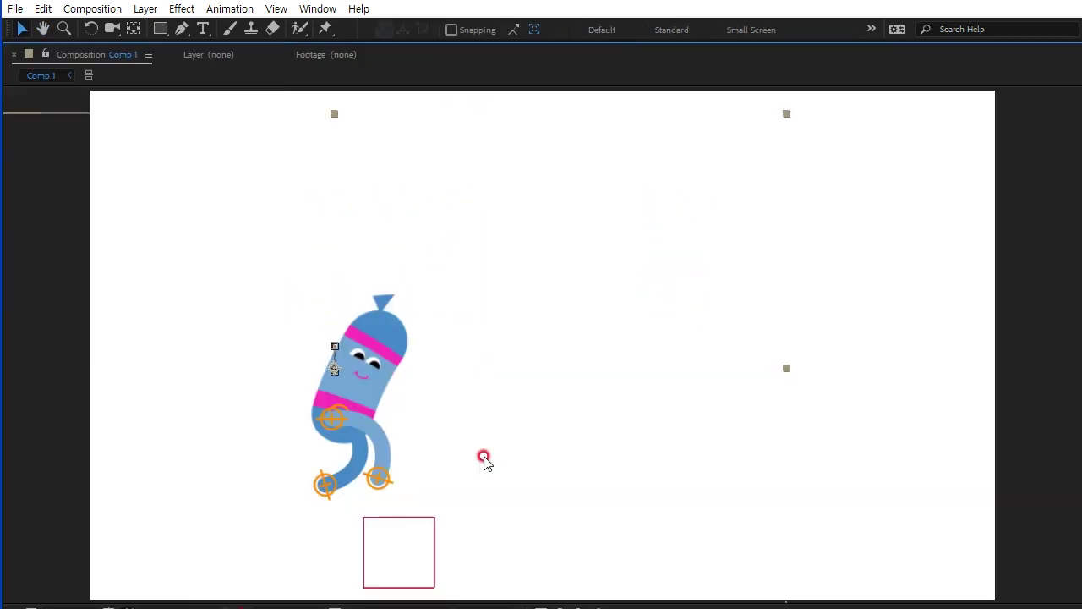
pyautogui.press('space')
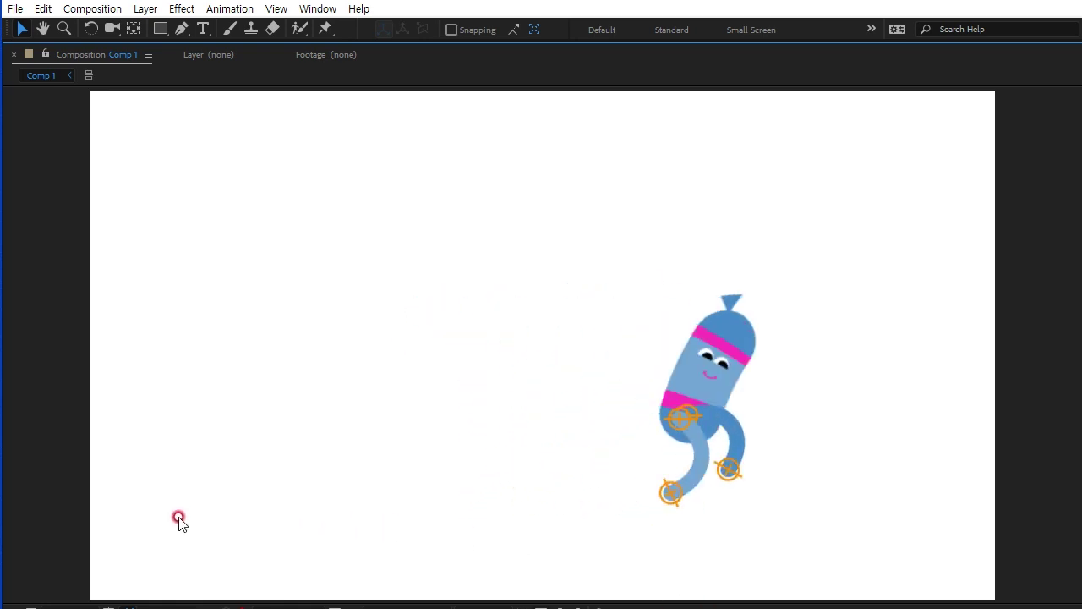
pyautogui.press('space')
pyautogui.press('`')
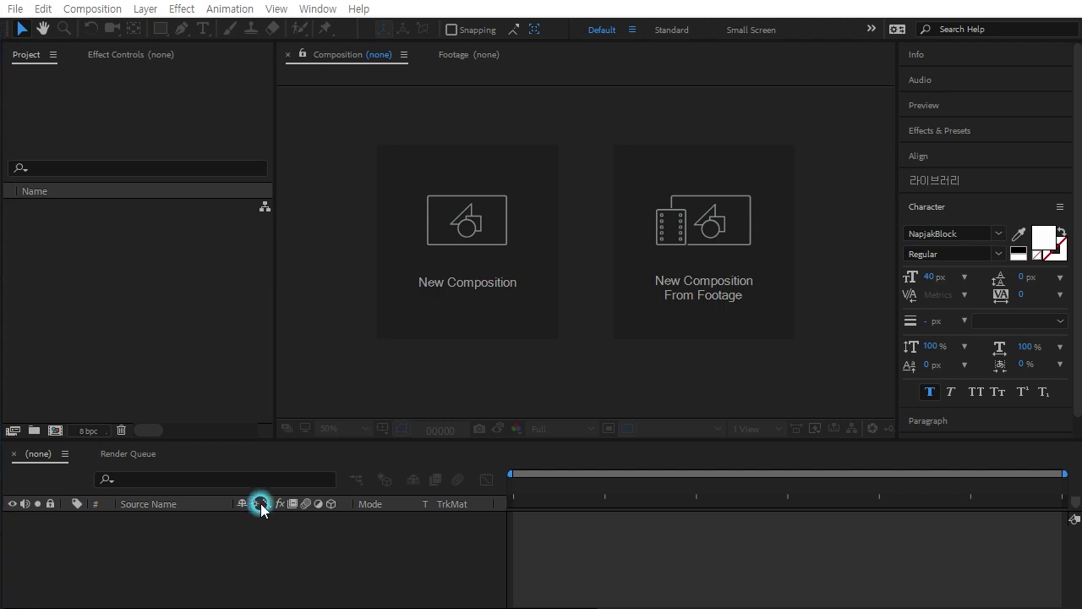
# Create Comp 1 with a white background, 100-frame duration and 24 fps, with the transparency grid off
pyautogui.click(167, 339)
pyautogui.click(55, 431)
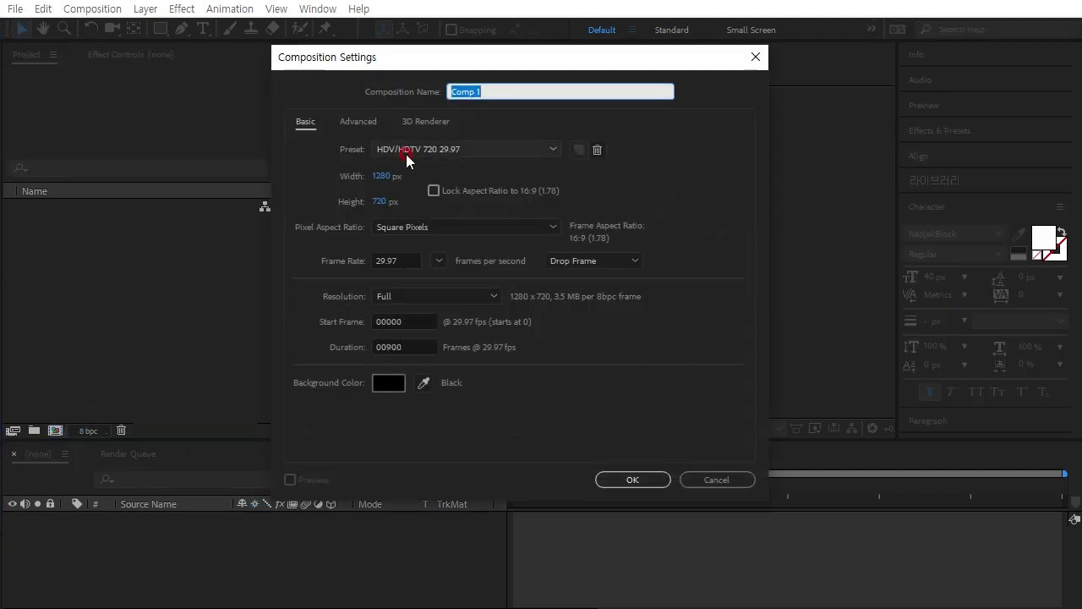
pyautogui.click(385, 386)
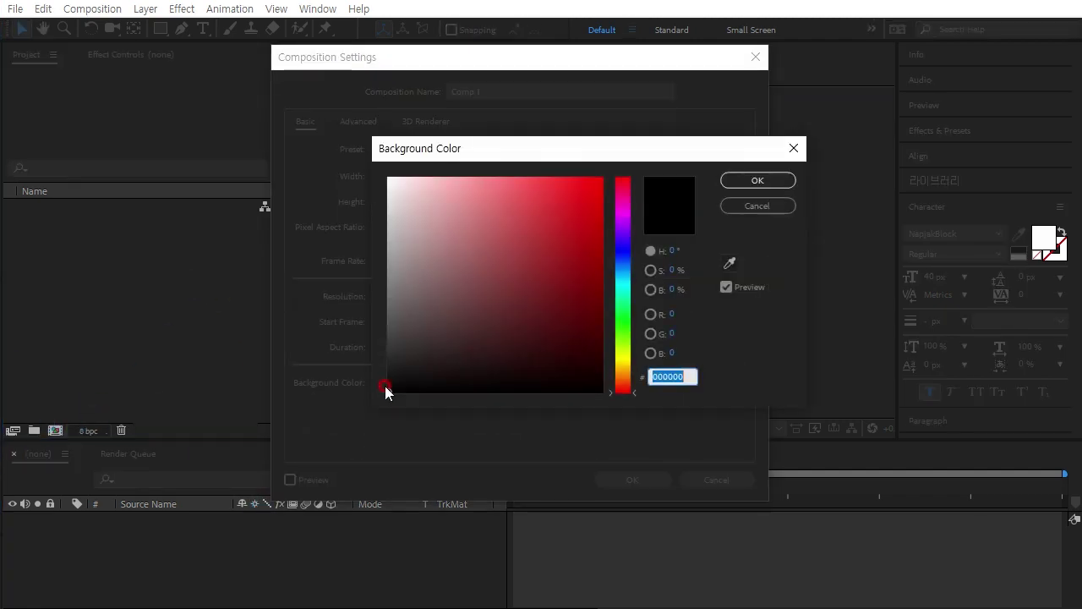
pyautogui.click(390, 177)
pyautogui.click(744, 182)
pyautogui.moveTo(403, 345); pyautogui.dragTo(370, 343)
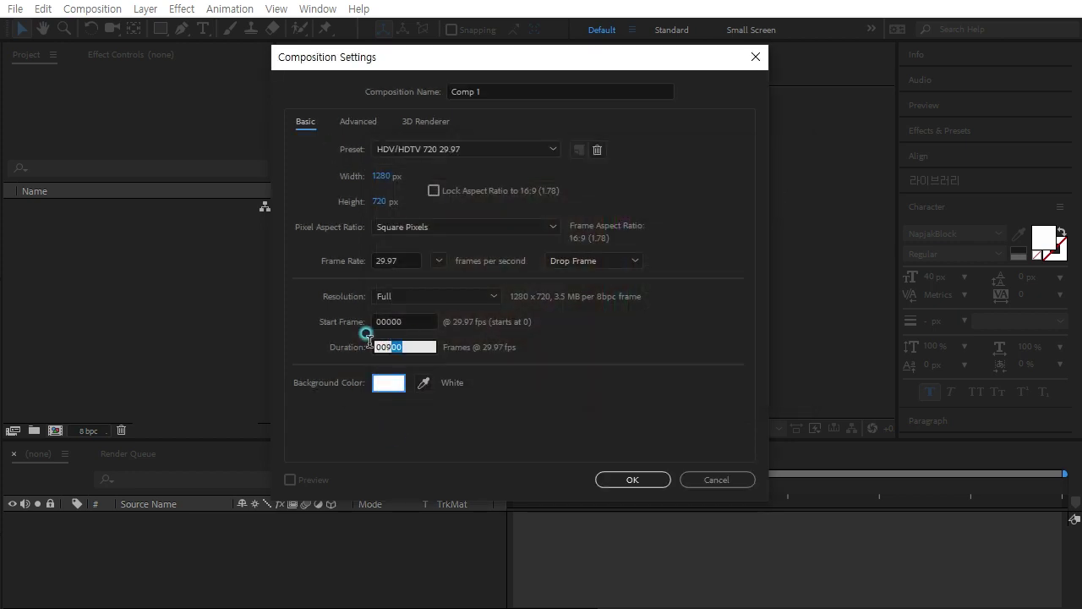
pyautogui.write('1')
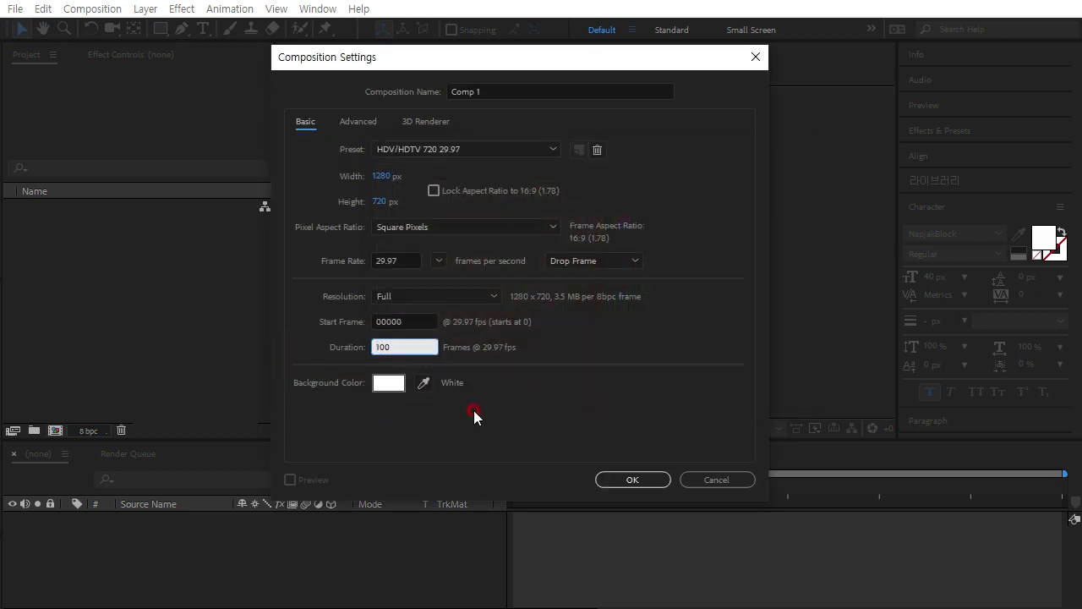
pyautogui.click(440, 261)
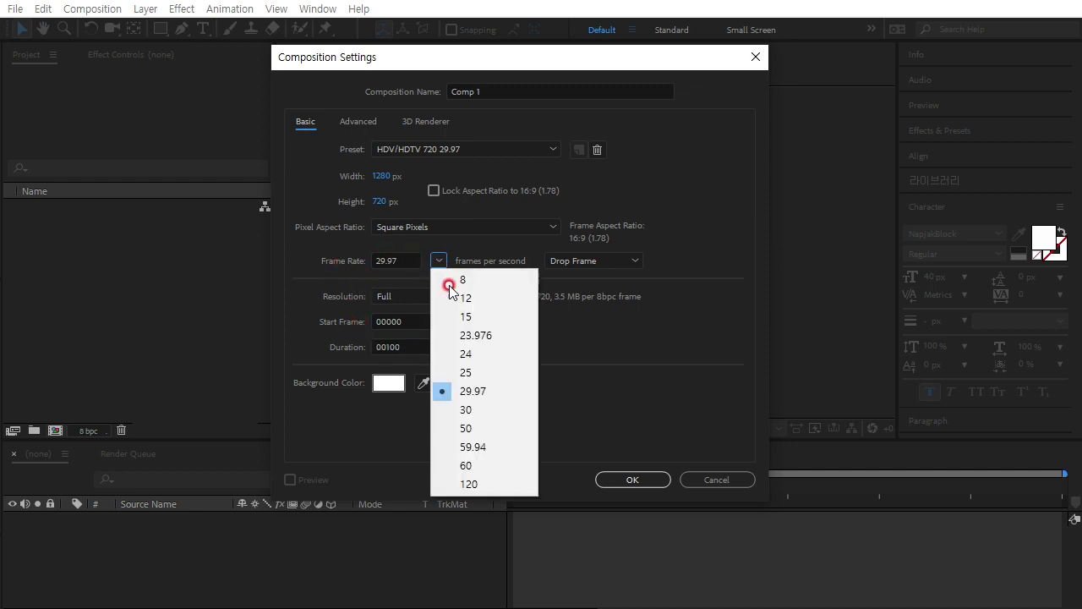
pyautogui.click(473, 357)
pyautogui.click(631, 481)
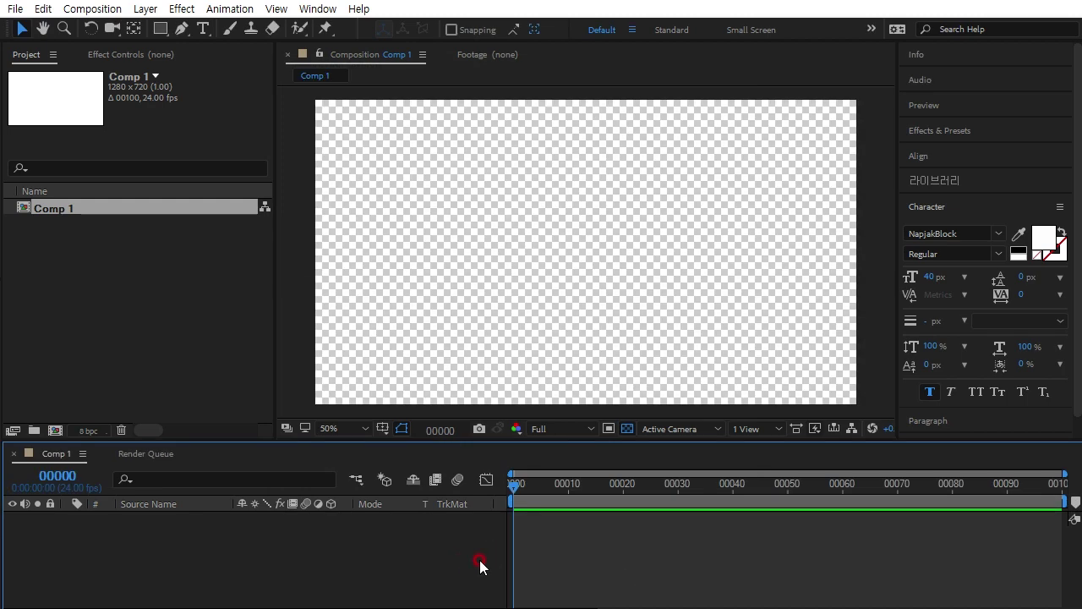
pyautogui.click(627, 427)
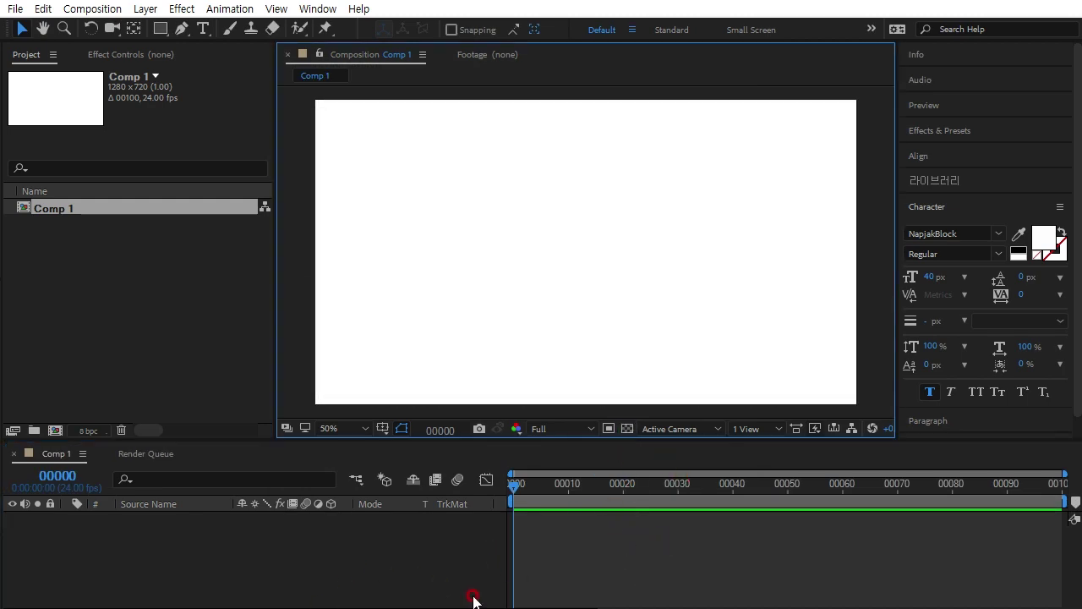
pyautogui.click(381, 573)
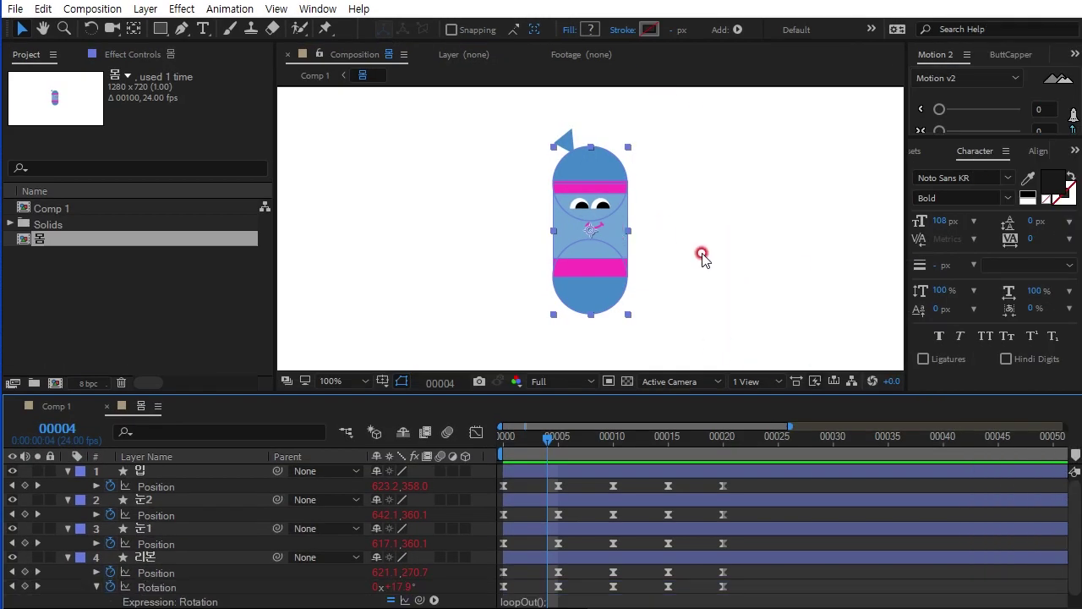
pyautogui.click(593, 590)
pyautogui.click(508, 438)
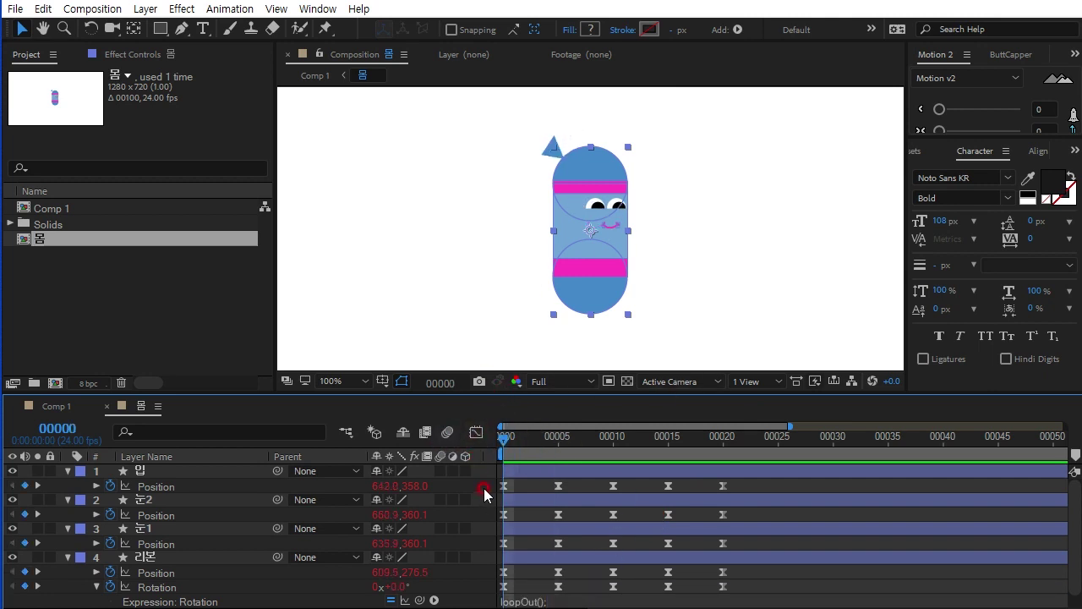
pyautogui.click(484, 488)
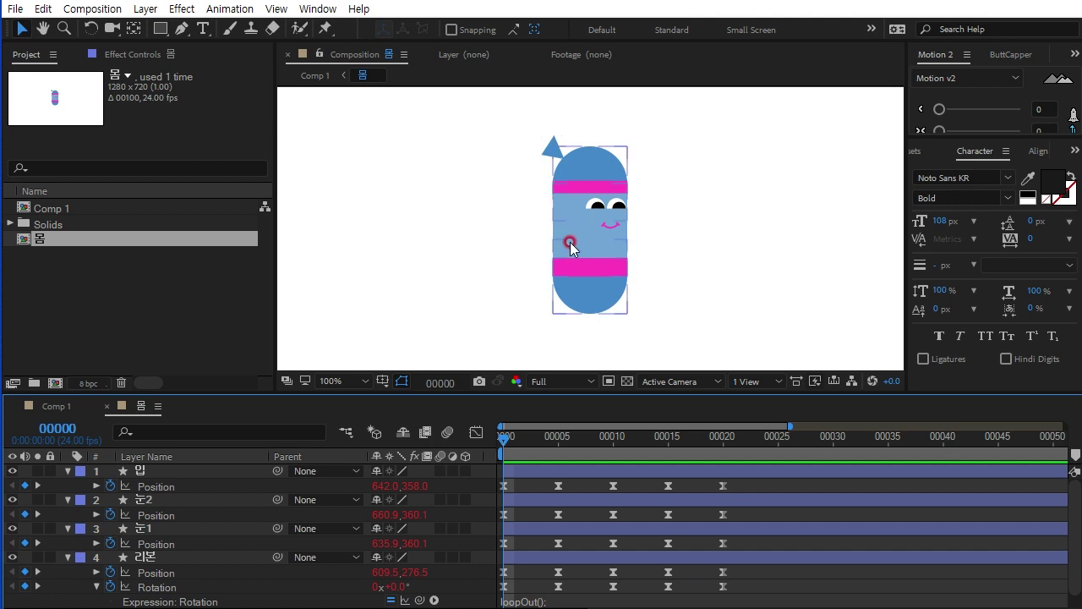
pyautogui.press('space')
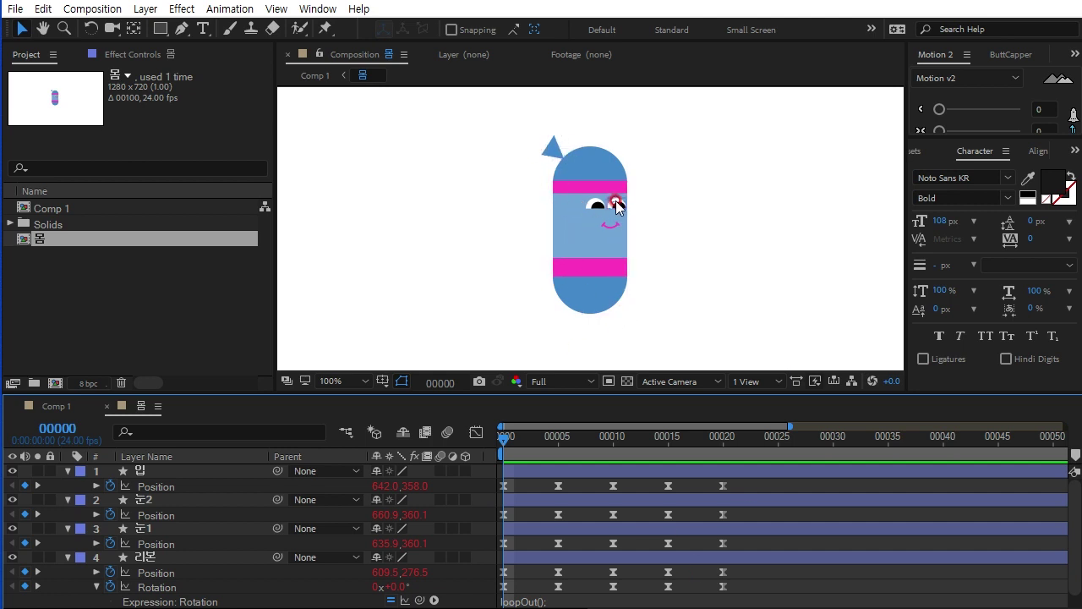
pyautogui.click(505, 440)
pyautogui.moveTo(505, 441)
pyautogui.mouseDown()
pyautogui.moveTo(554, 445)
pyautogui.moveTo(505, 440)
pyautogui.mouseUp()
pyautogui.click(416, 573)
pyautogui.press('space')
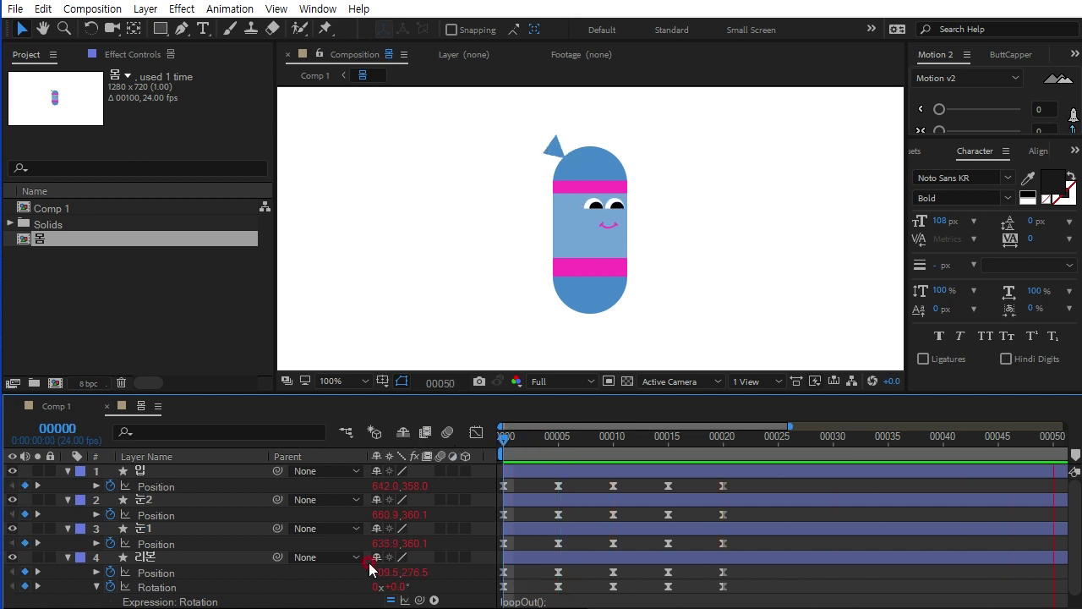
pyautogui.moveTo(670, 420); pyautogui.dragTo(375, 429)
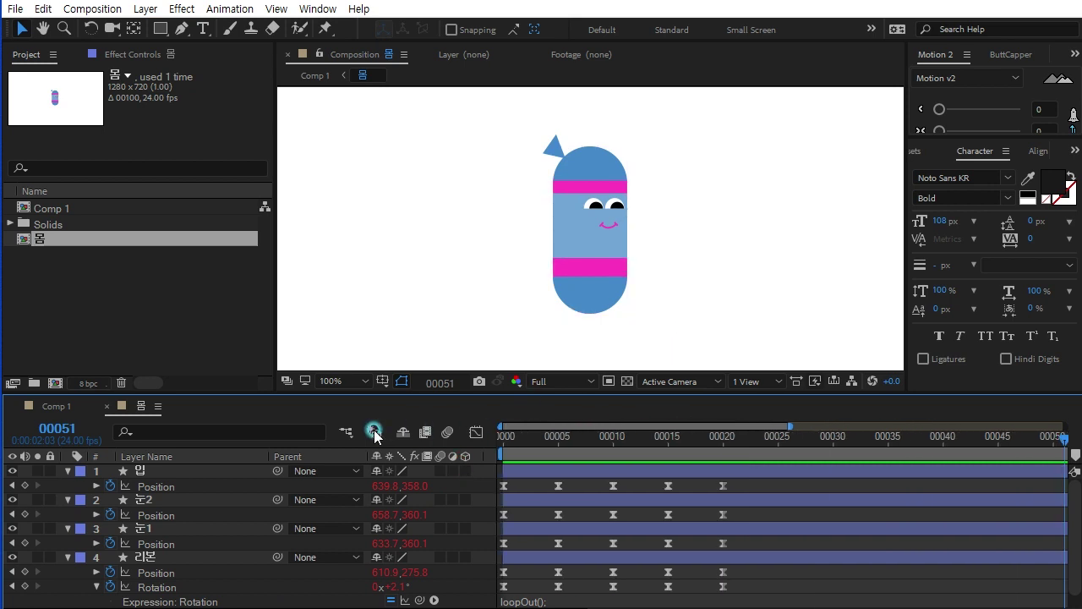
pyautogui.click(510, 436)
pyautogui.moveTo(510, 436); pyautogui.dragTo(449, 435)
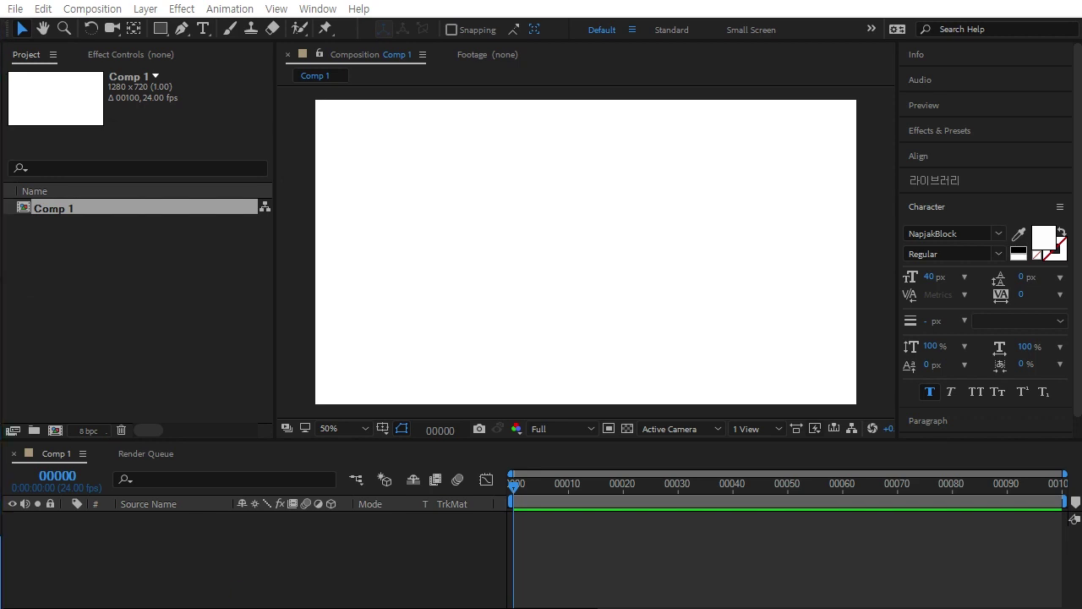
# Turn on the title/action safe guides and draw a tall rectangle at the canvas centre
pyautogui.click(507, 529)
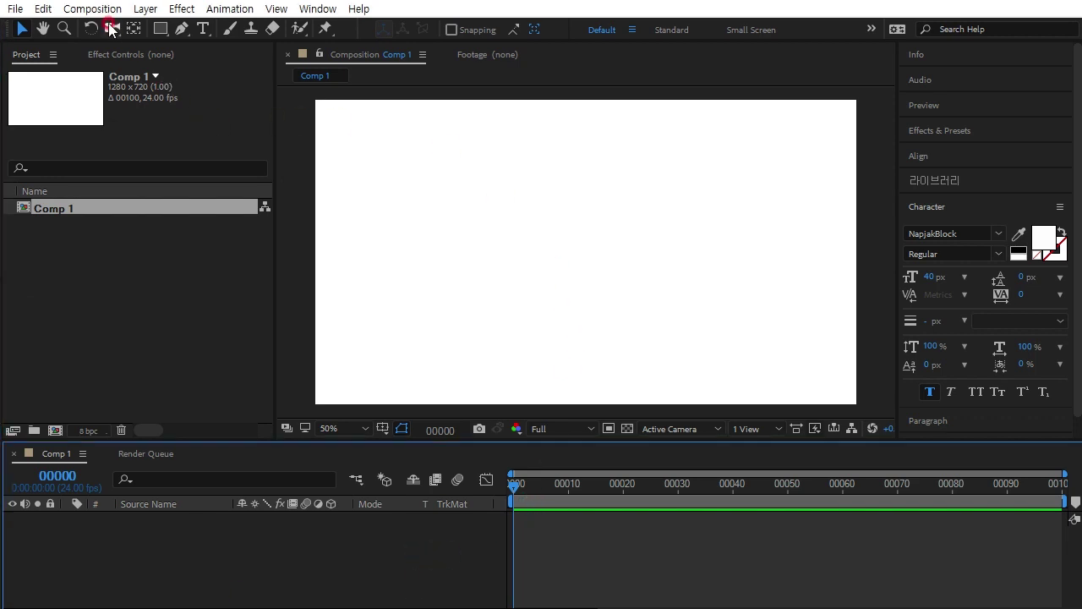
pyautogui.moveTo(159, 28)
pyautogui.mouseDown()
pyautogui.moveTo(197, 74)
pyautogui.moveTo(230, 56)
pyautogui.moveTo(230, 29)
pyautogui.mouseUp()
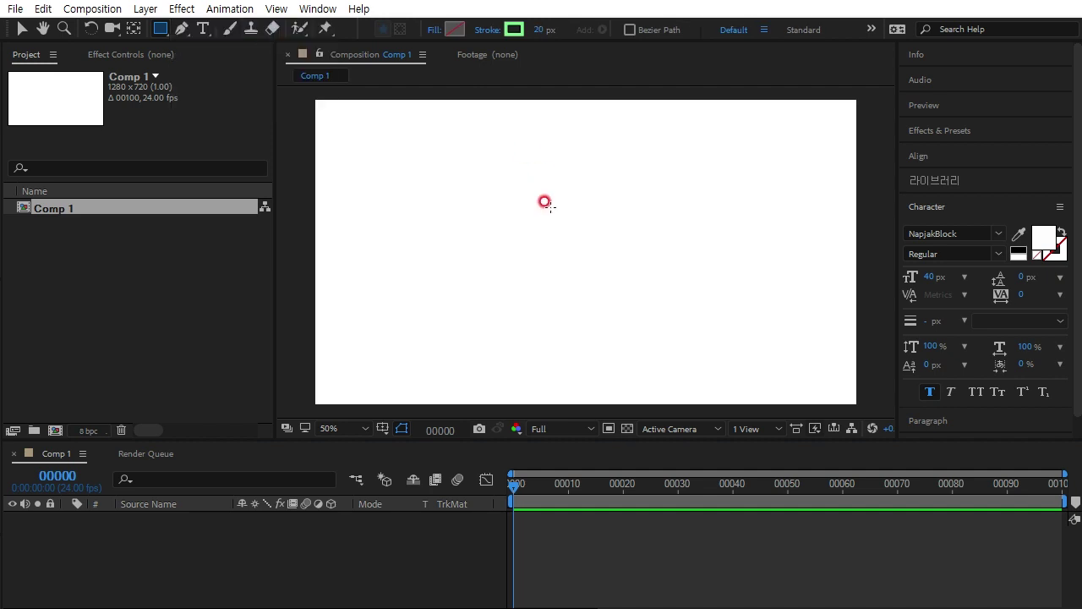
pyautogui.press("'")
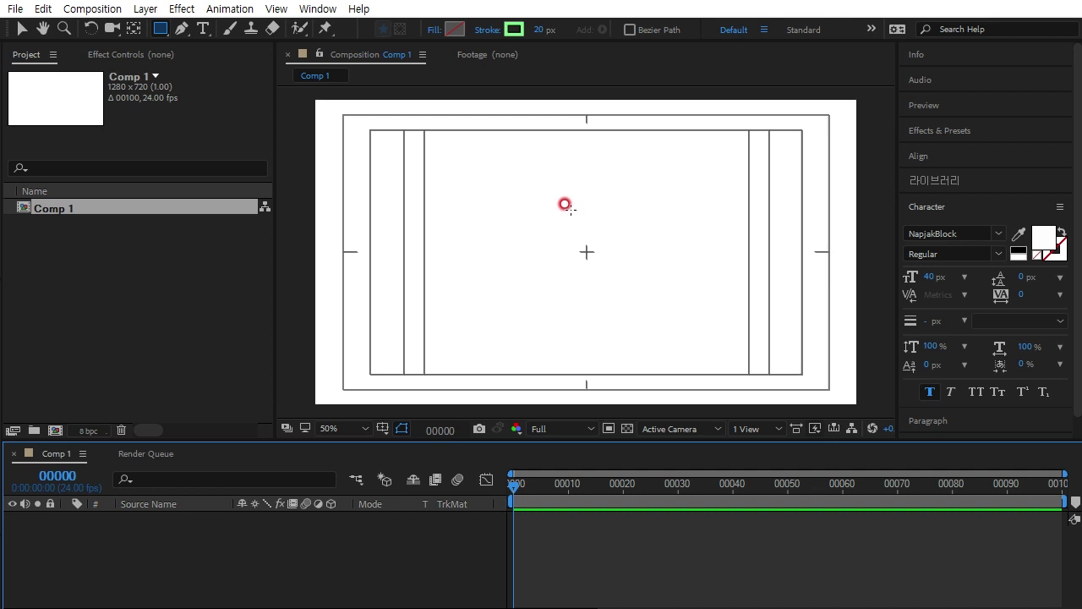
pyautogui.moveTo(559, 205); pyautogui.dragTo(608, 291)
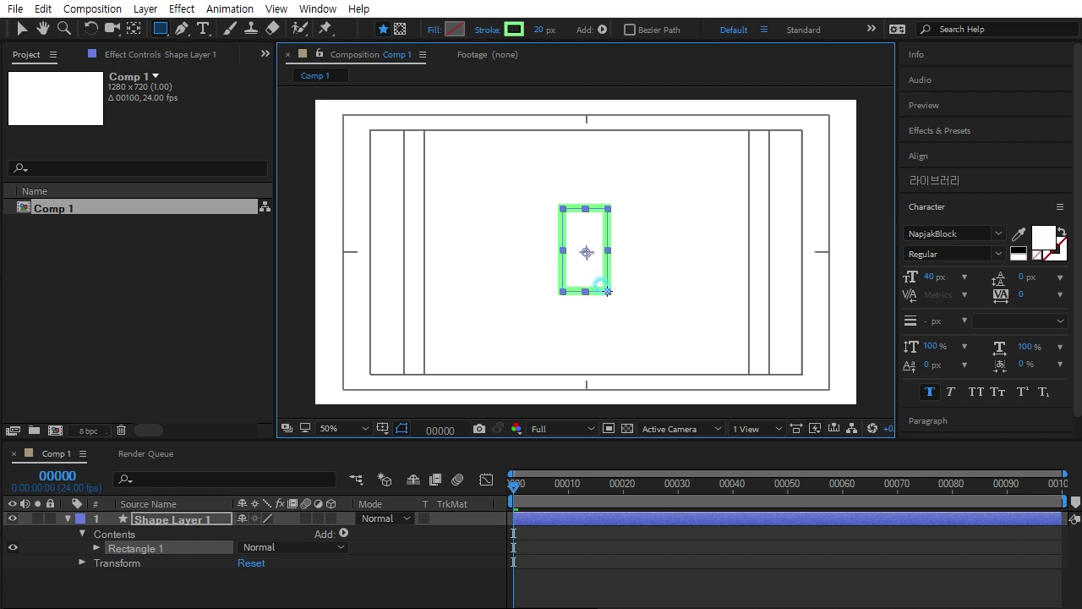
# Give the rectangle a blue fill and no stroke
pyautogui.click(496, 85)
pyautogui.click(465, 26)
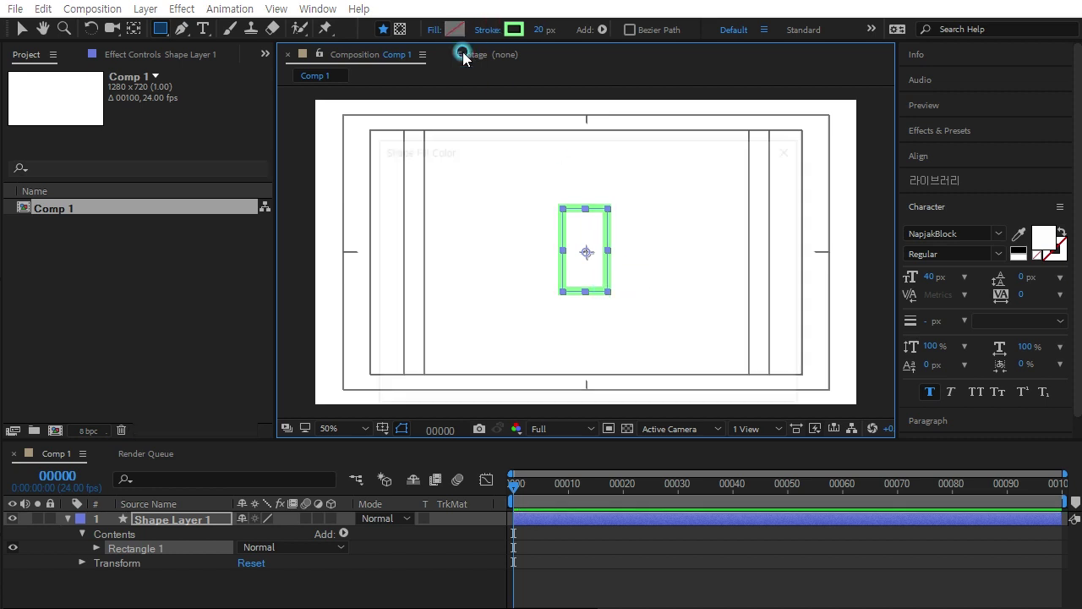
pyautogui.moveTo(627, 268); pyautogui.dragTo(627, 257)
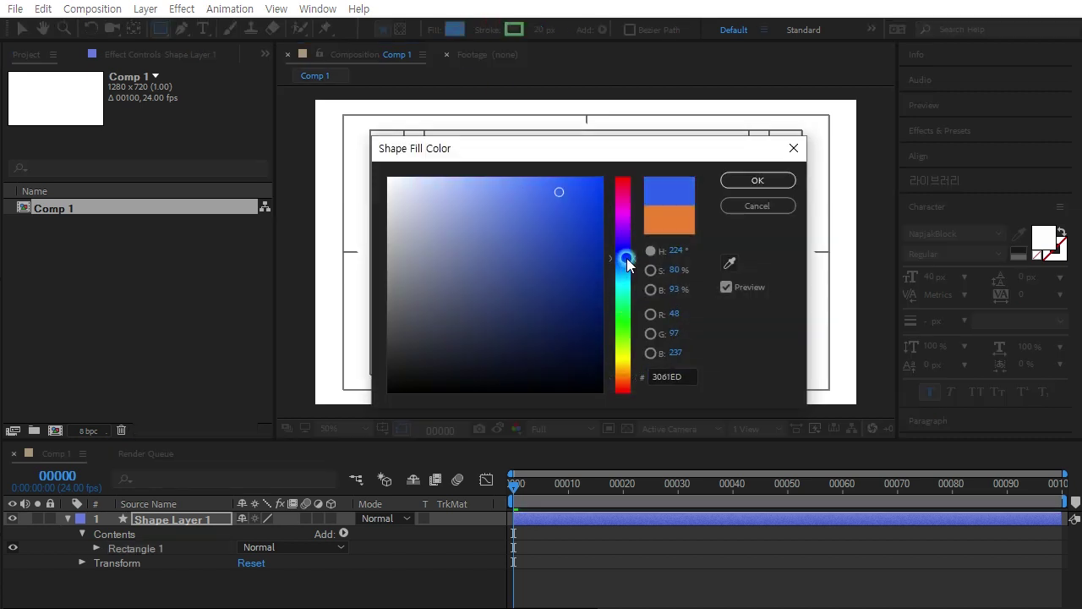
pyautogui.click(748, 181)
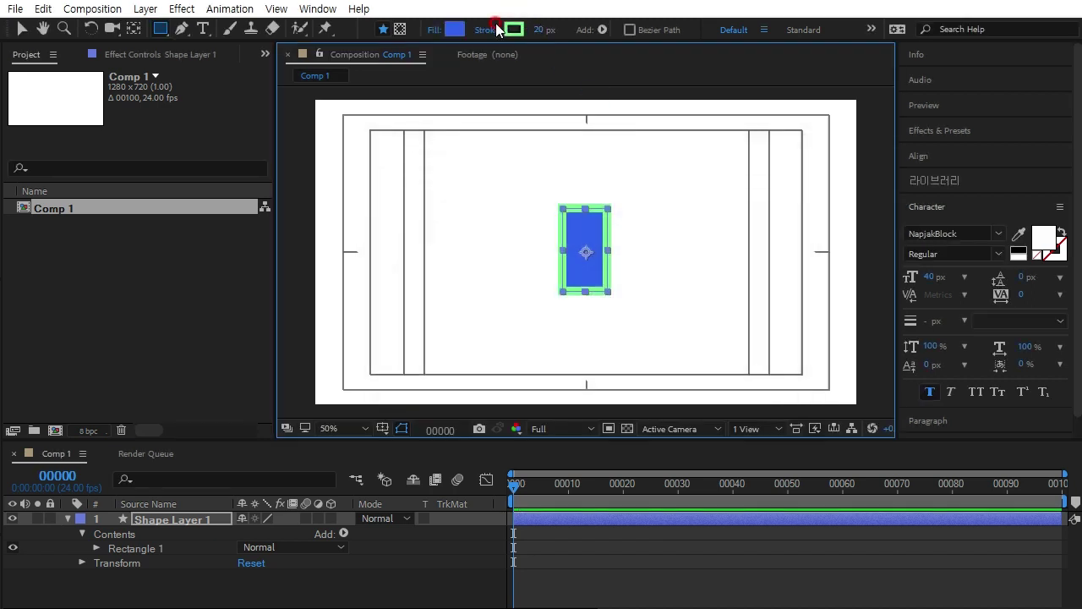
pyautogui.click(513, 29)
pyautogui.click(533, 147)
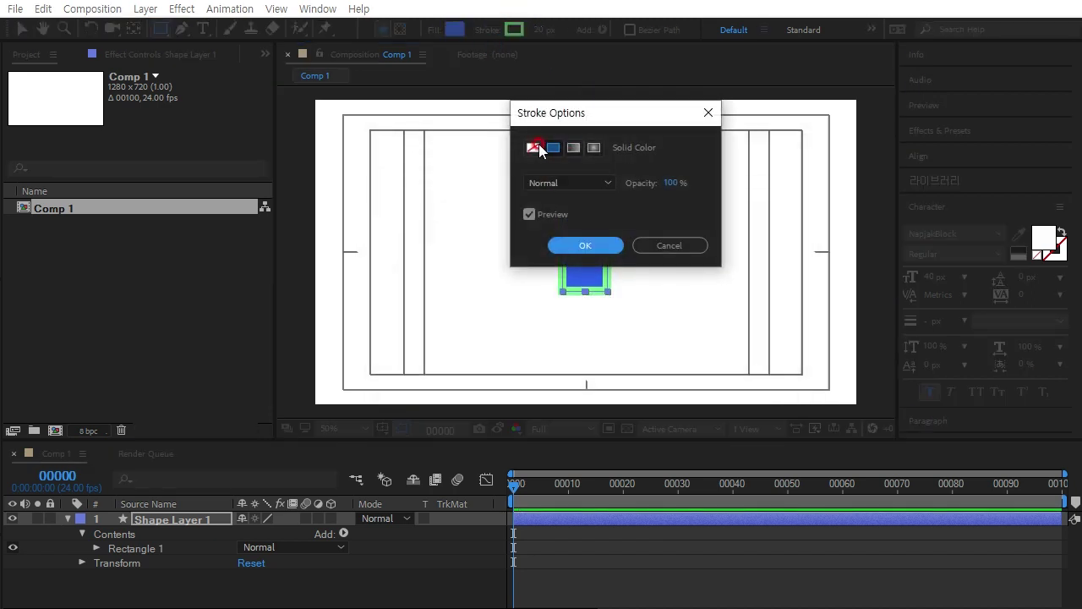
pyautogui.click(619, 251)
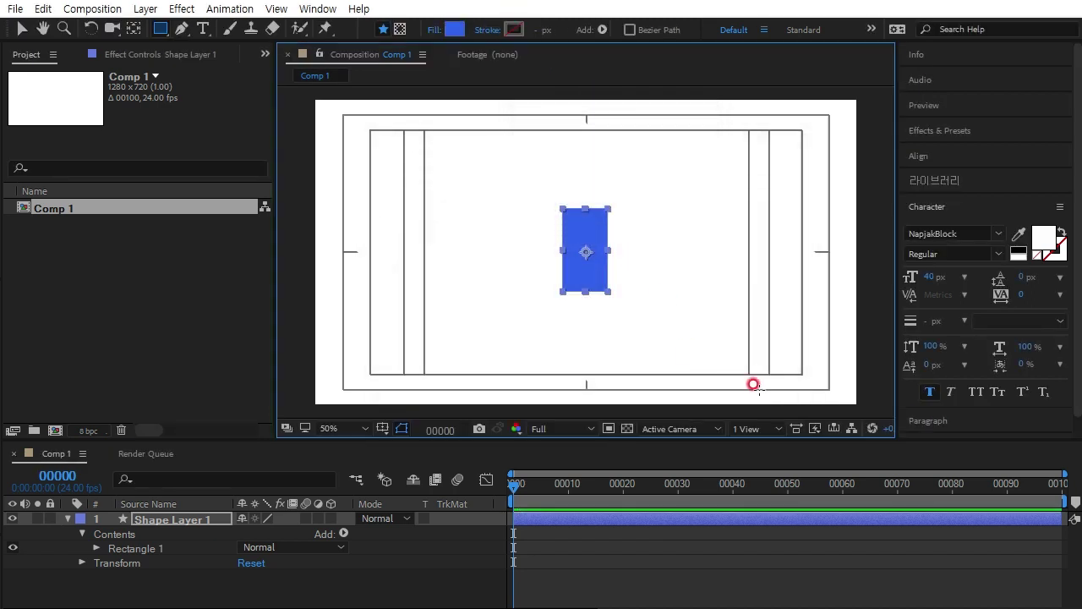
# Rename the shape layer to 'body'
pyautogui.click(159, 524)
pyautogui.press('Return')
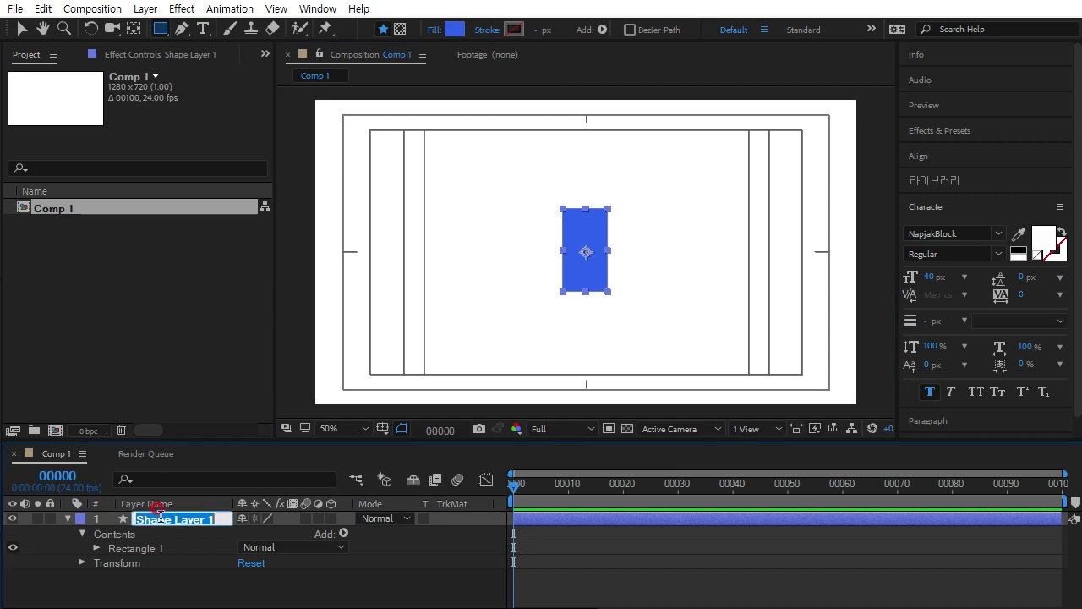
pyautogui.write('body')
pyautogui.press('Return')
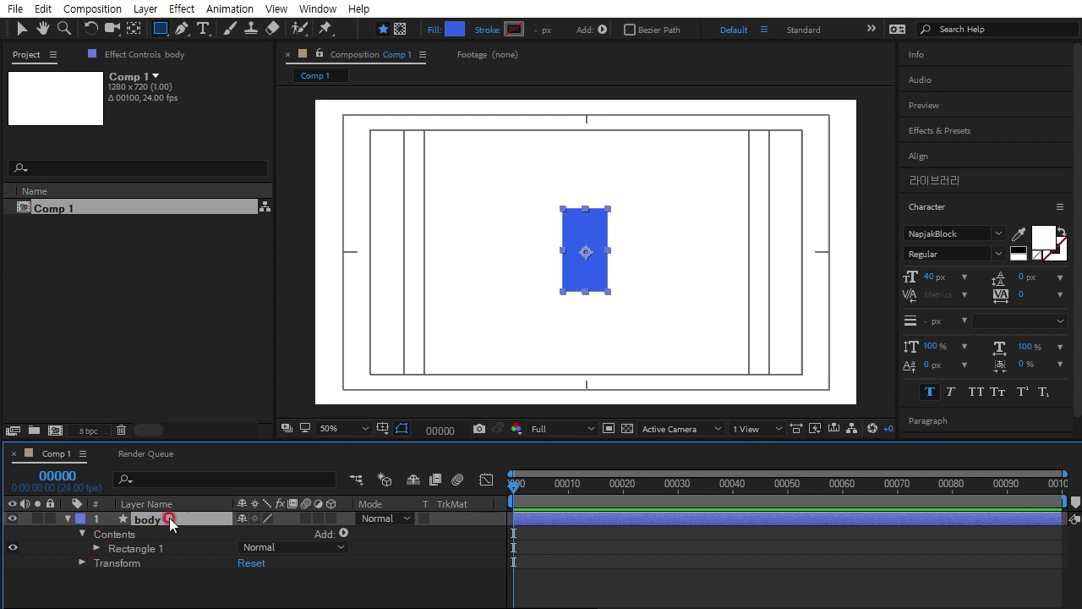
# Set Rectangle 1's transform position in the body layer to 0, 0
pyautogui.press('u')
pyautogui.press('u')
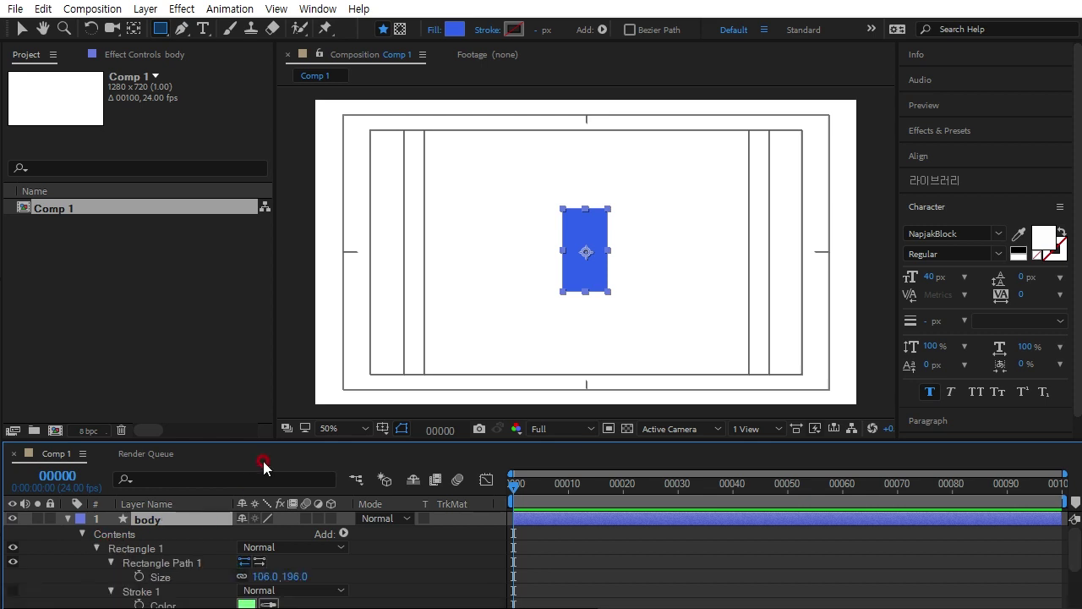
pyautogui.moveTo(283, 439); pyautogui.dragTo(203, 378)
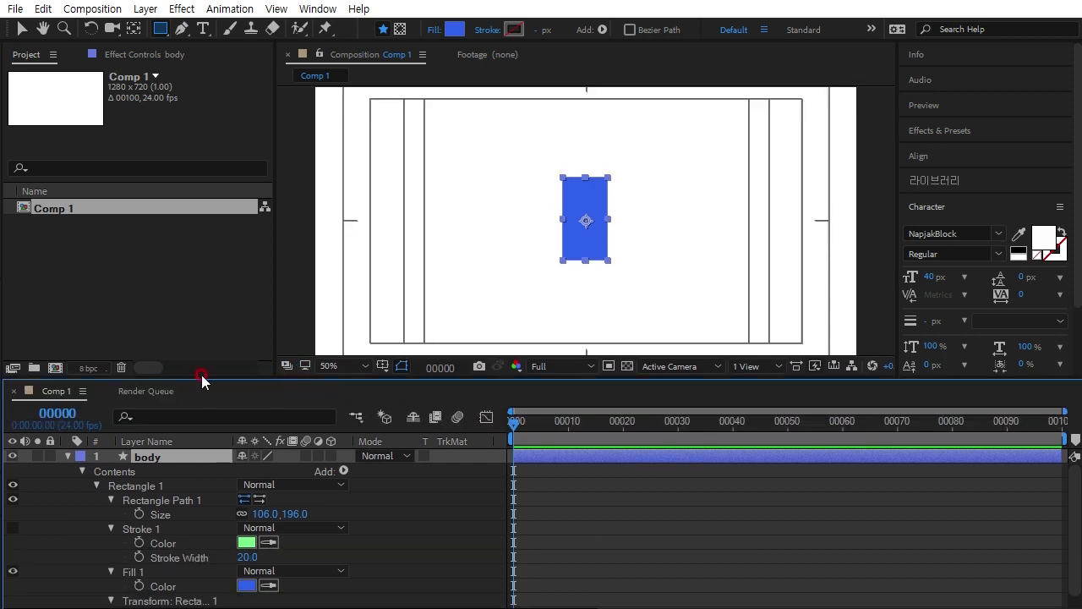
pyautogui.scroll(-1, 410, 542)
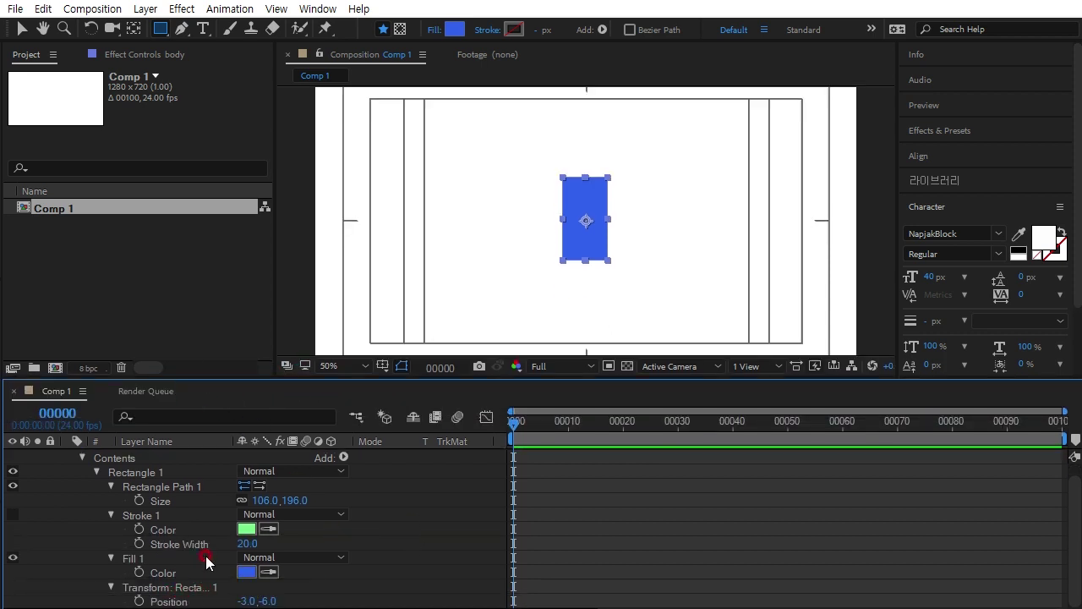
pyautogui.moveTo(230, 441); pyautogui.dragTo(247, 442)
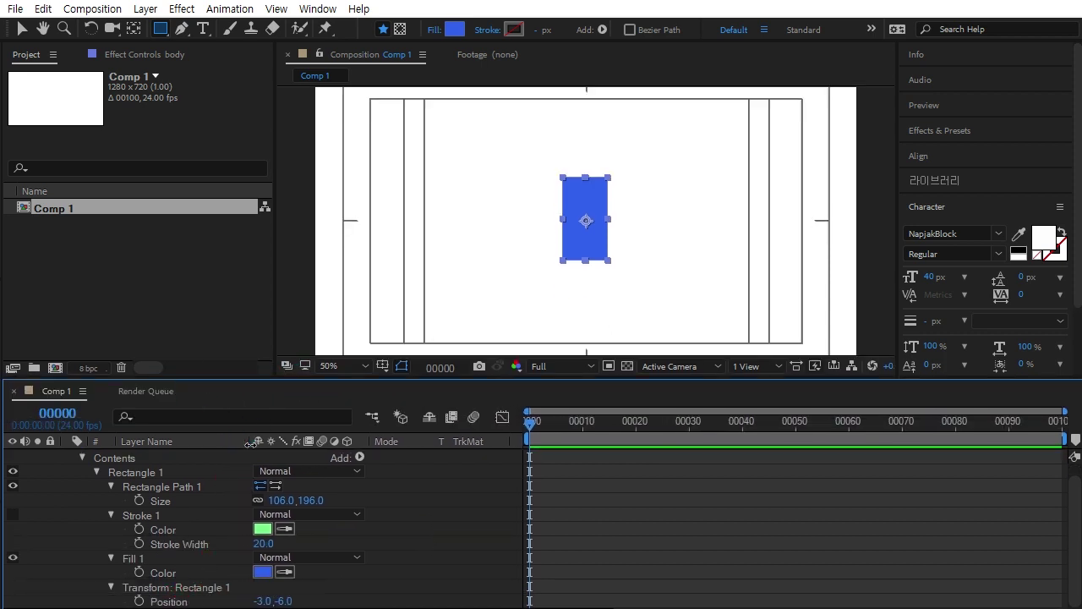
pyautogui.click(265, 601)
pyautogui.write('0')
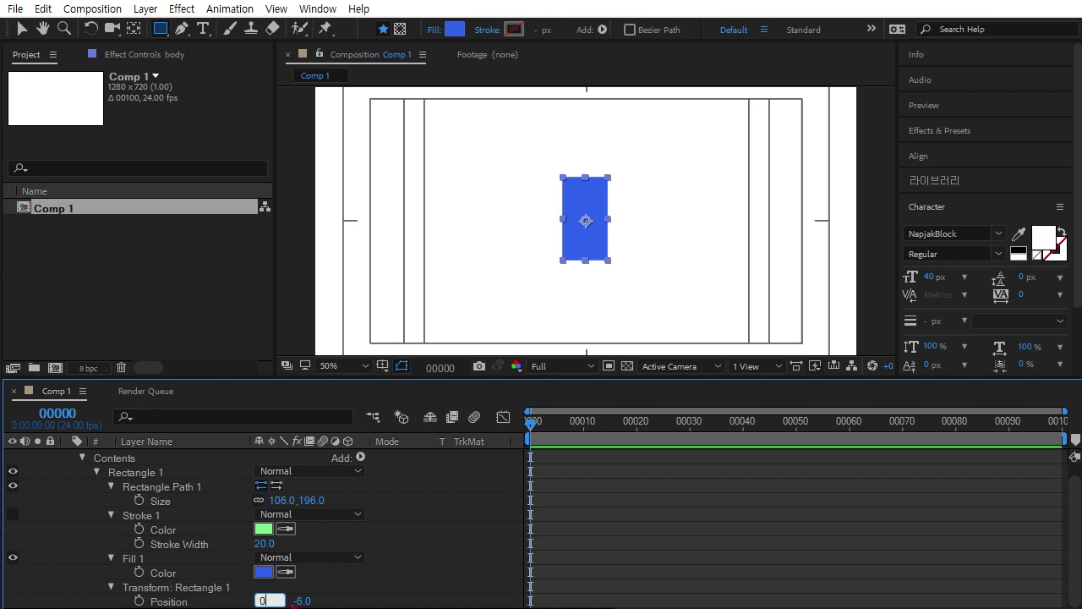
pyautogui.press('Return')
pyautogui.click(281, 600)
pyautogui.write('0')
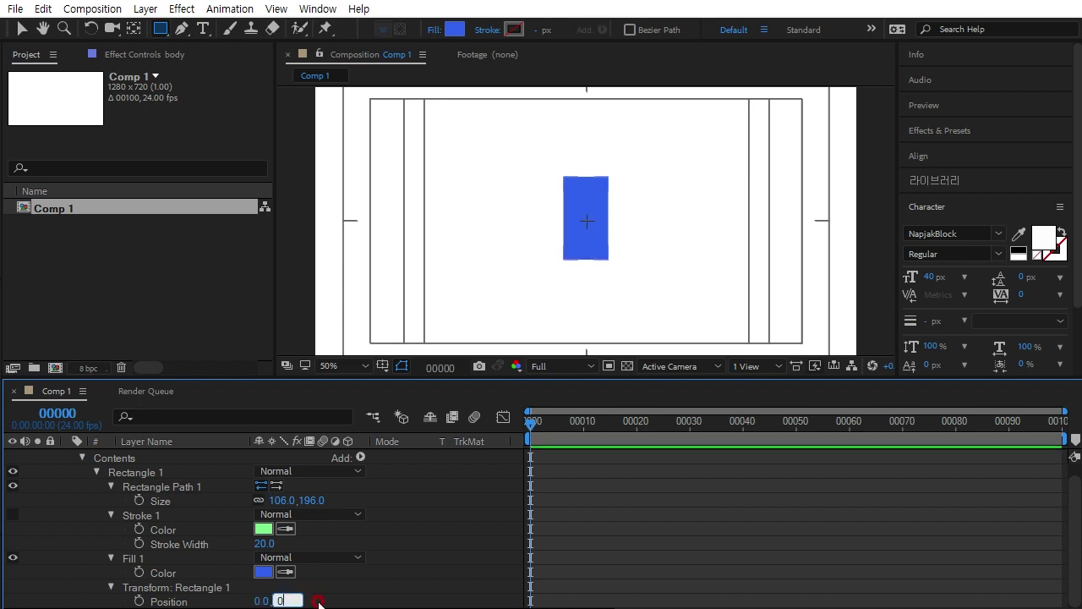
pyautogui.press('Return')
pyautogui.scroll(1, 181, 503)
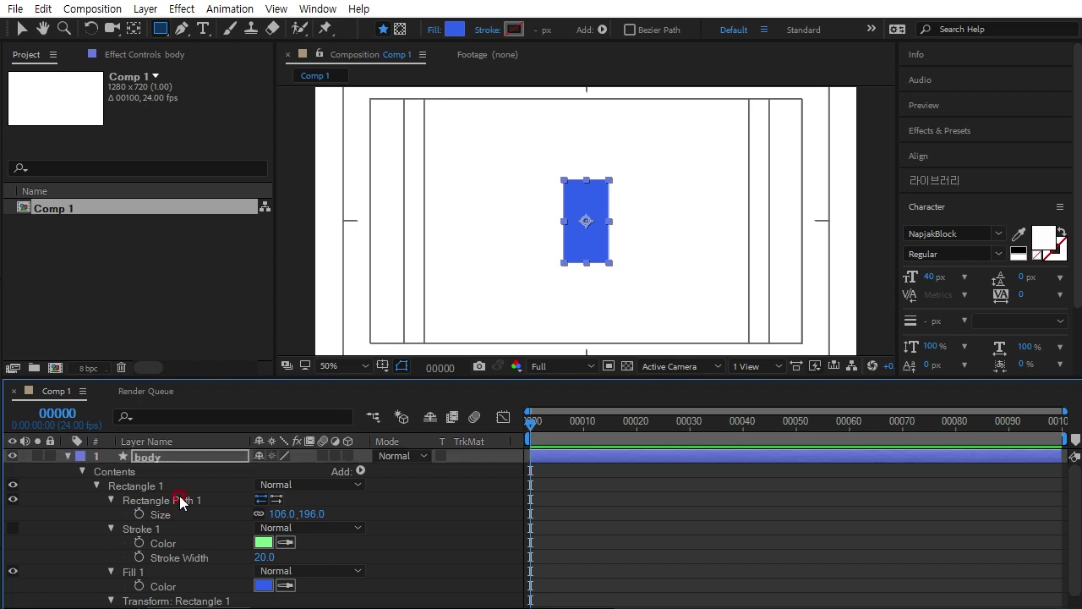
pyautogui.click(78, 472)
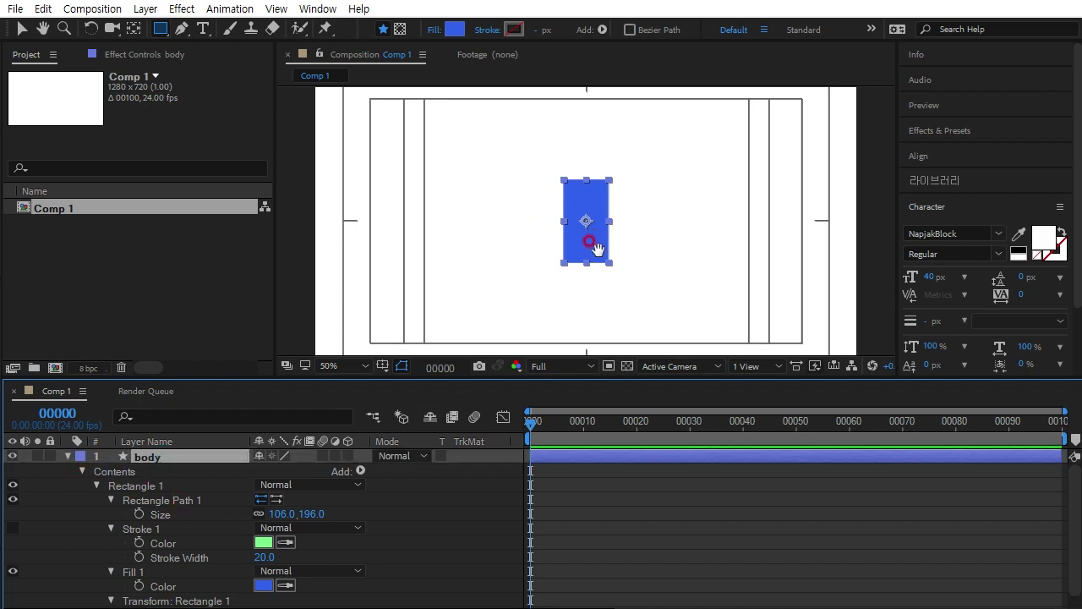
pyautogui.scroll(2, 564, 207)
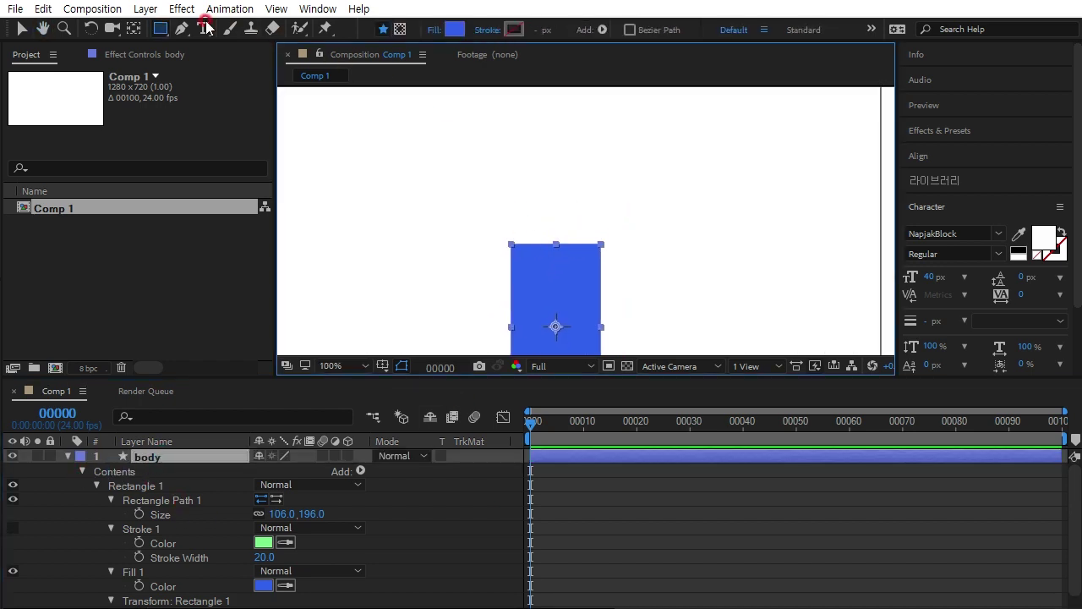
# Draw a circle over the top of the blue rectangle
pyautogui.moveTo(161, 28); pyautogui.dragTo(194, 66)
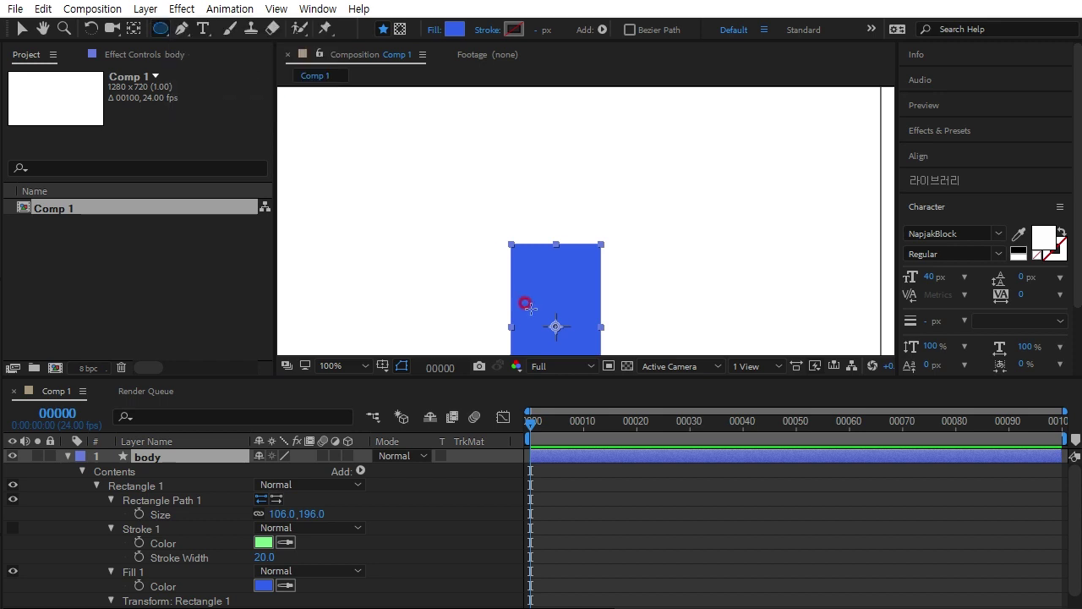
pyautogui.click(554, 238)
pyautogui.moveTo(551, 238); pyautogui.dragTo(575, 199)
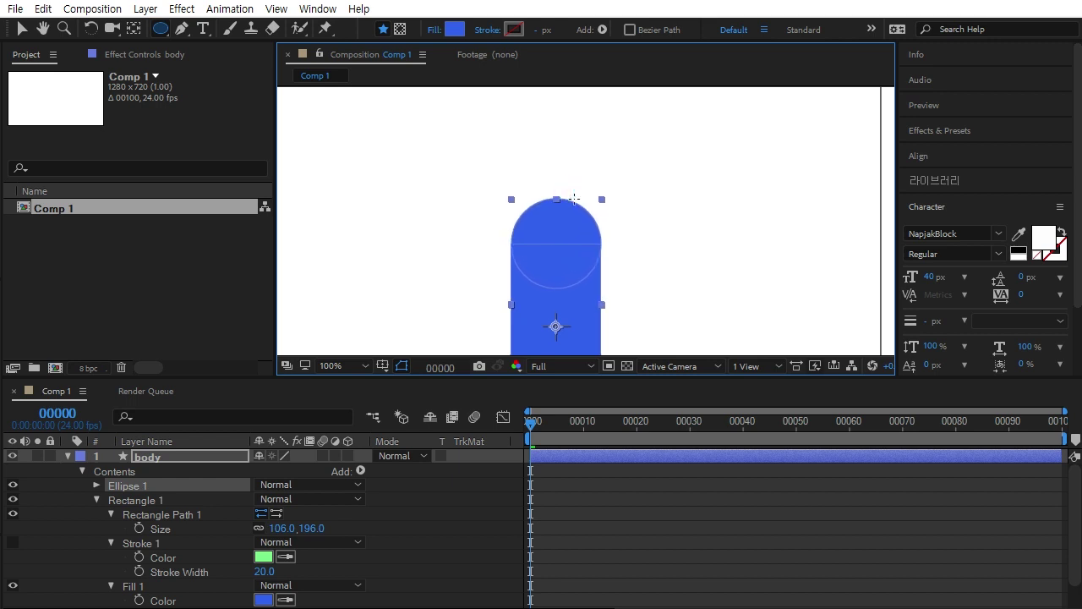
pyautogui.moveTo(642, 275); pyautogui.dragTo(652, 198)
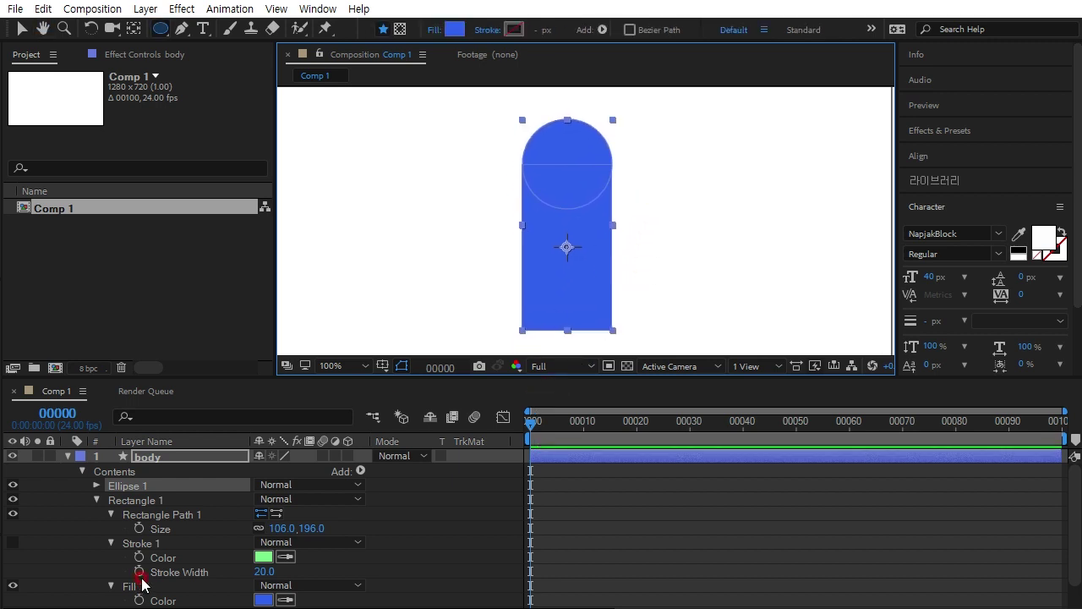
# Position Ellipse 1 at 0, -95 so its edges match the rectangle's top
pyautogui.click(137, 487)
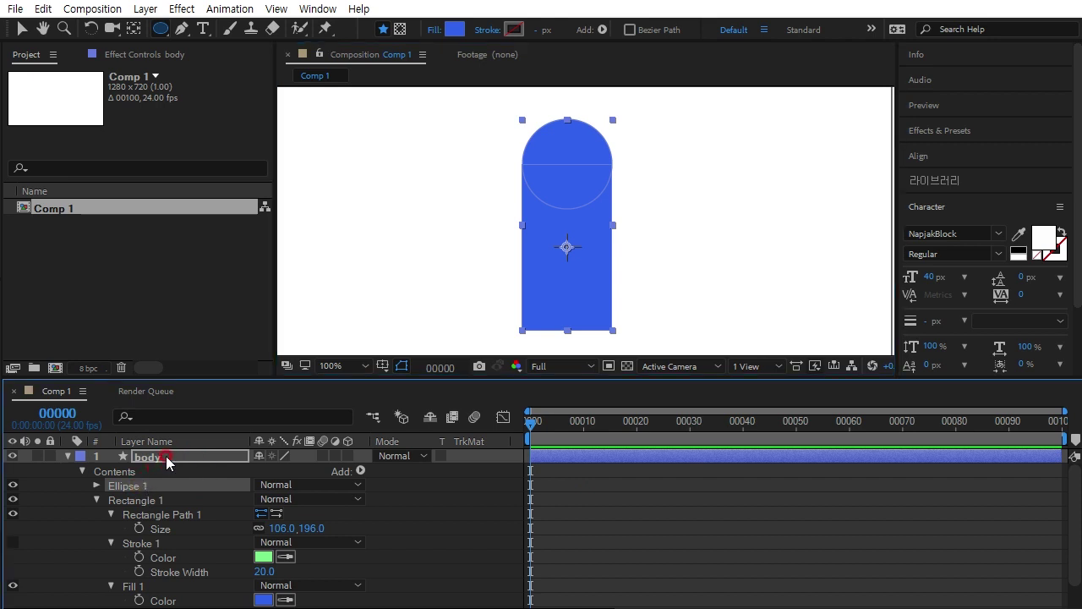
pyautogui.click(167, 458)
pyautogui.press('u')
pyautogui.press('u')
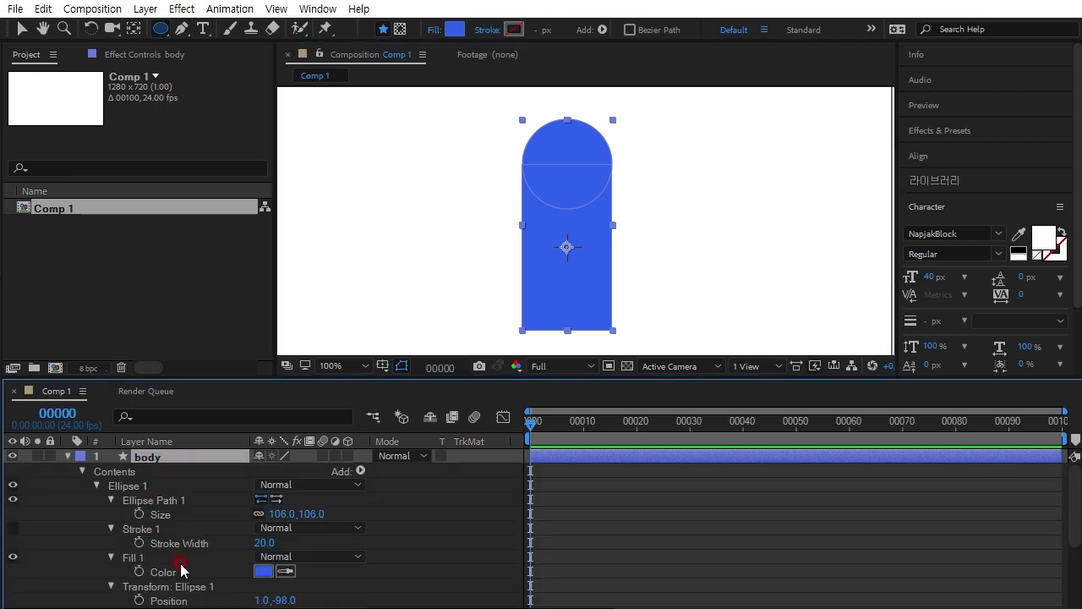
pyautogui.scroll(-1, 181, 572)
pyautogui.click(262, 556)
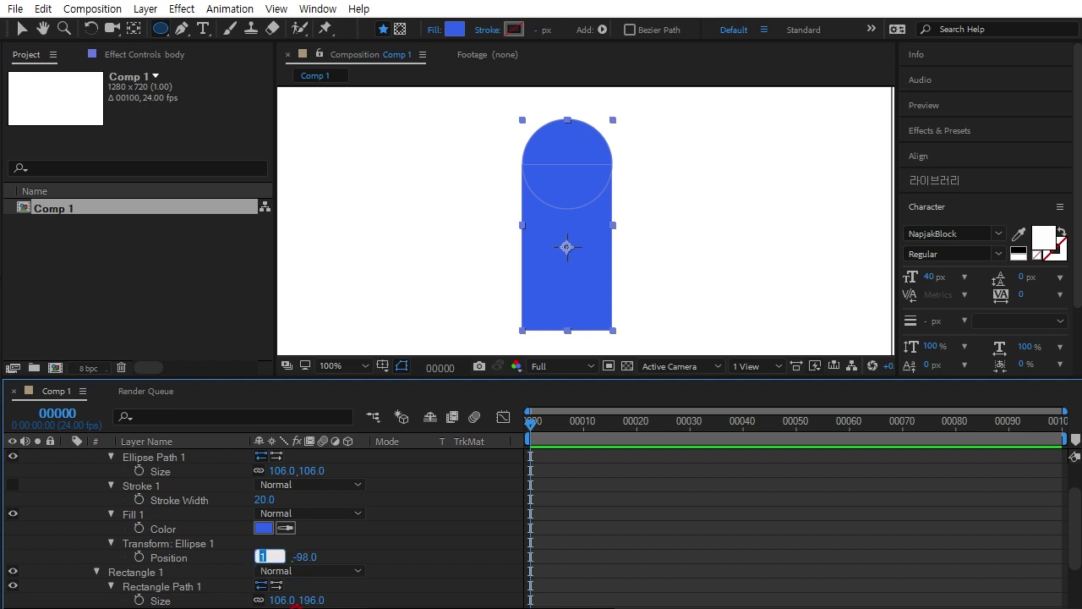
pyautogui.write('0')
pyautogui.press('Return')
pyautogui.moveTo(280, 558); pyautogui.dragTo(284, 556)
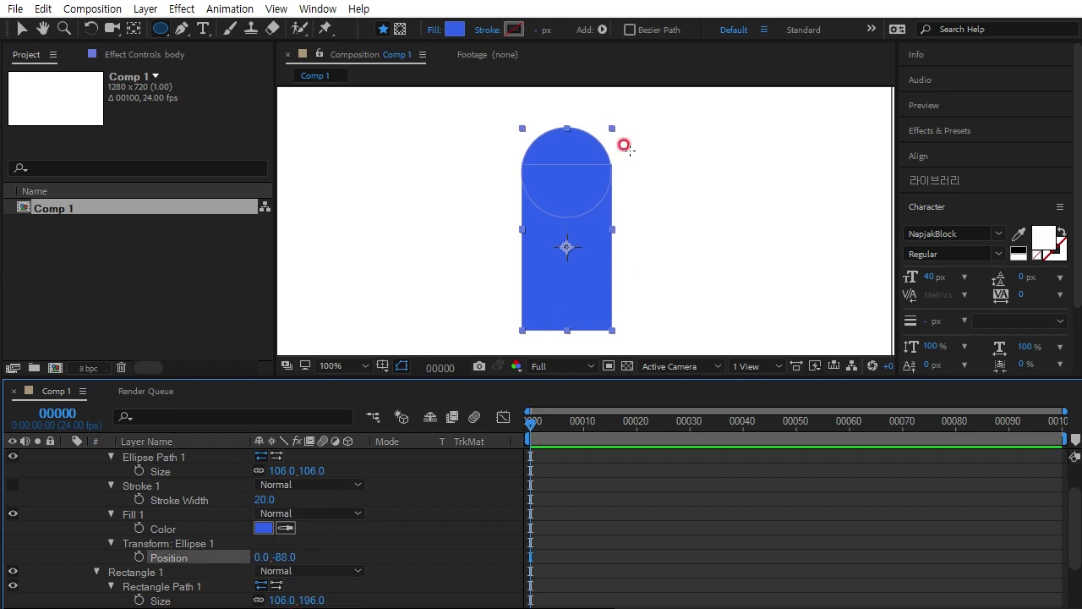
pyautogui.scroll(4, 617, 173)
pyautogui.moveTo(614, 319); pyautogui.dragTo(633, 312)
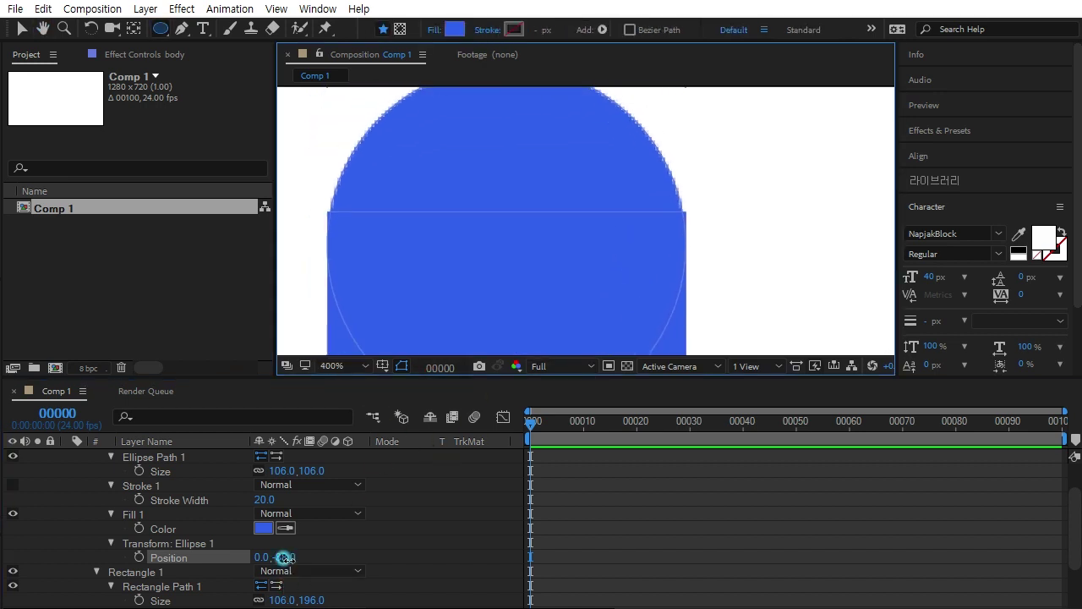
pyautogui.moveTo(282, 557); pyautogui.dragTo(275, 557)
pyautogui.scroll(-2, 736, 223)
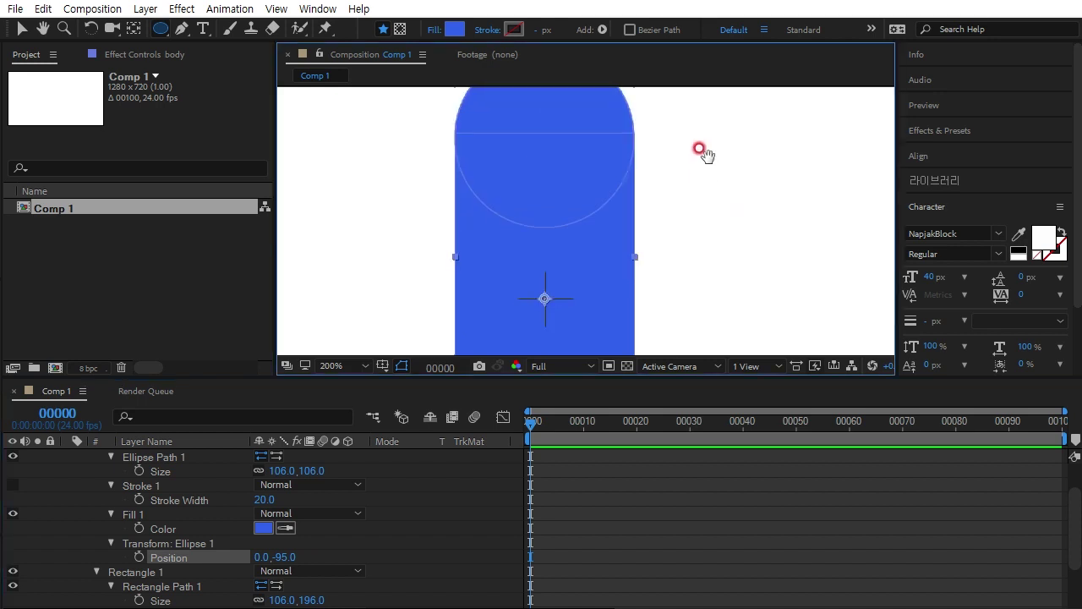
pyautogui.scroll(-4, 674, 222)
pyautogui.scroll(3, 202, 484)
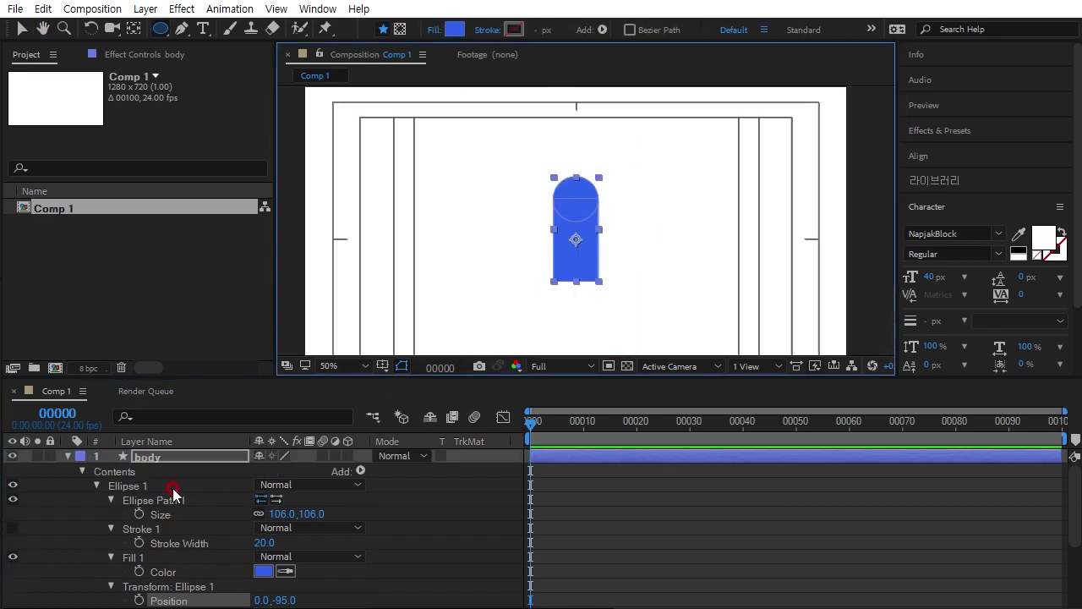
pyautogui.click(123, 487)
# Duplicate Ellipse 1 and move the copy, Ellipse 2, to position 0, 91 at the capsule bottom
pyautogui.hotkey('ctrl', 'd')
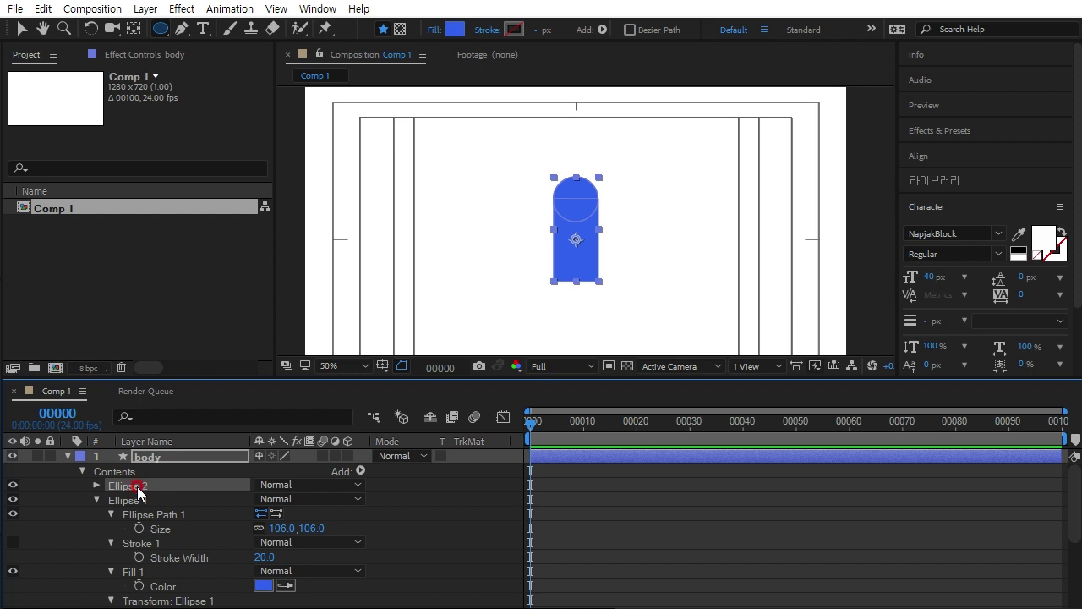
pyautogui.click(169, 455)
pyautogui.press('u')
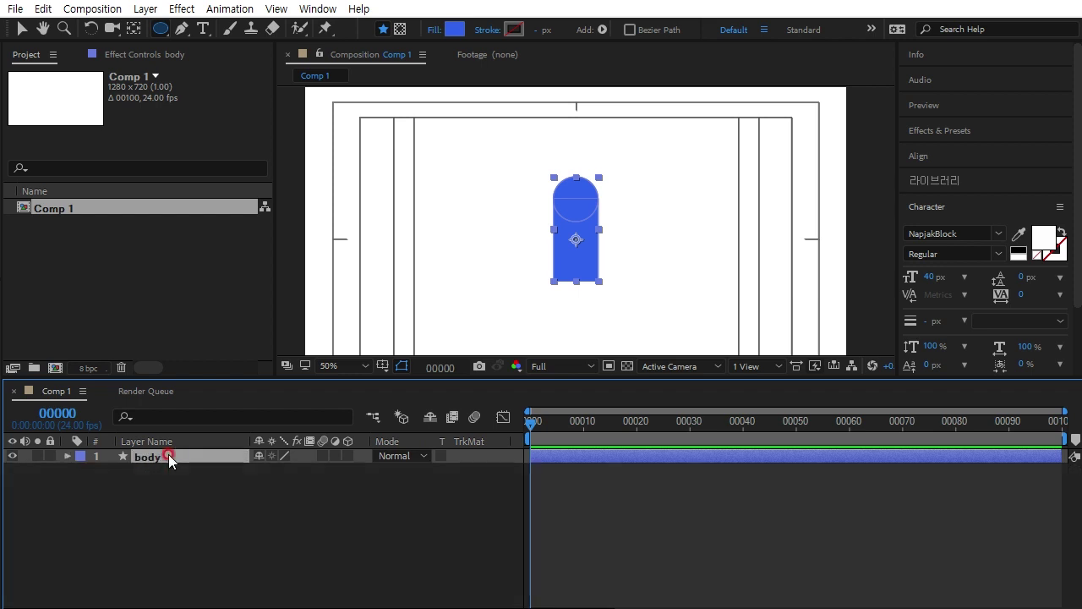
pyautogui.press('u')
pyautogui.press('u')
pyautogui.scroll(-1, 253, 558)
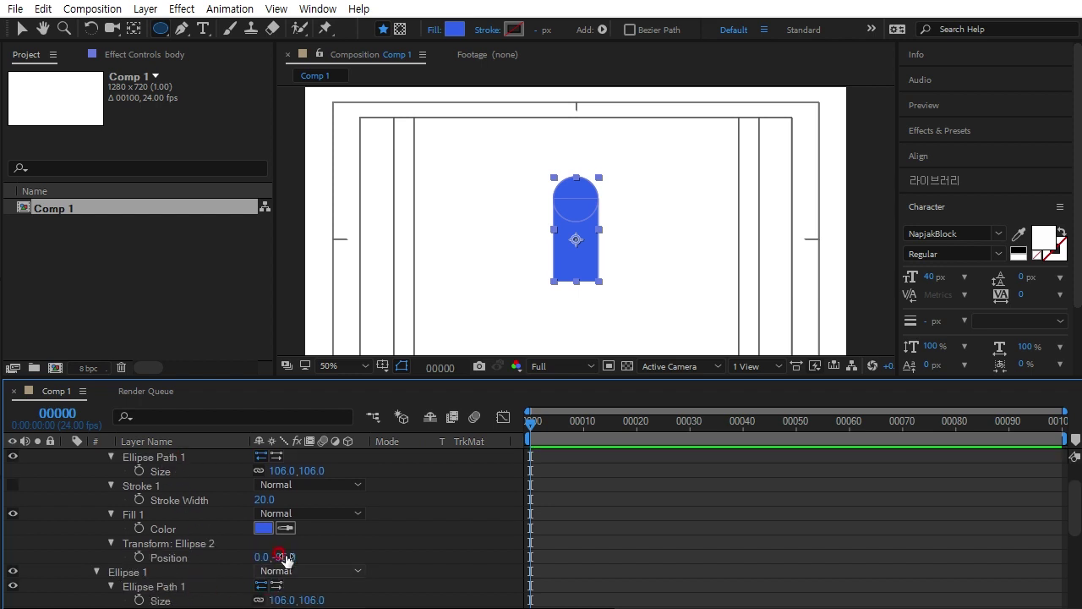
pyautogui.moveTo(281, 557)
pyautogui.mouseDown()
pyautogui.moveTo(370, 549)
pyautogui.moveTo(471, 514)
pyautogui.mouseUp()
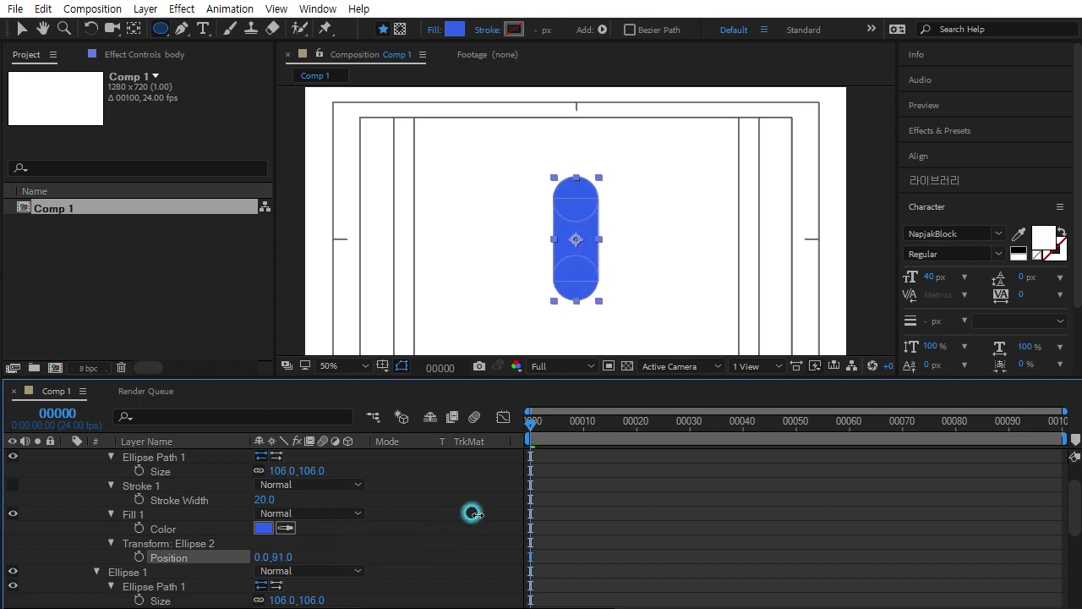
pyautogui.click(778, 223)
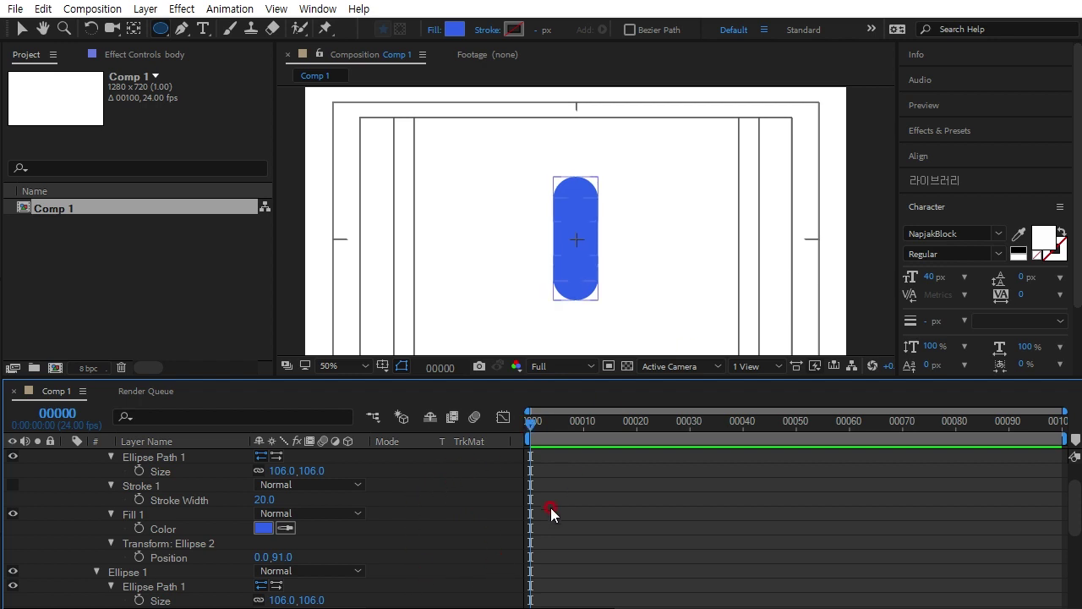
pyautogui.scroll(2, 197, 493)
pyautogui.click(148, 458)
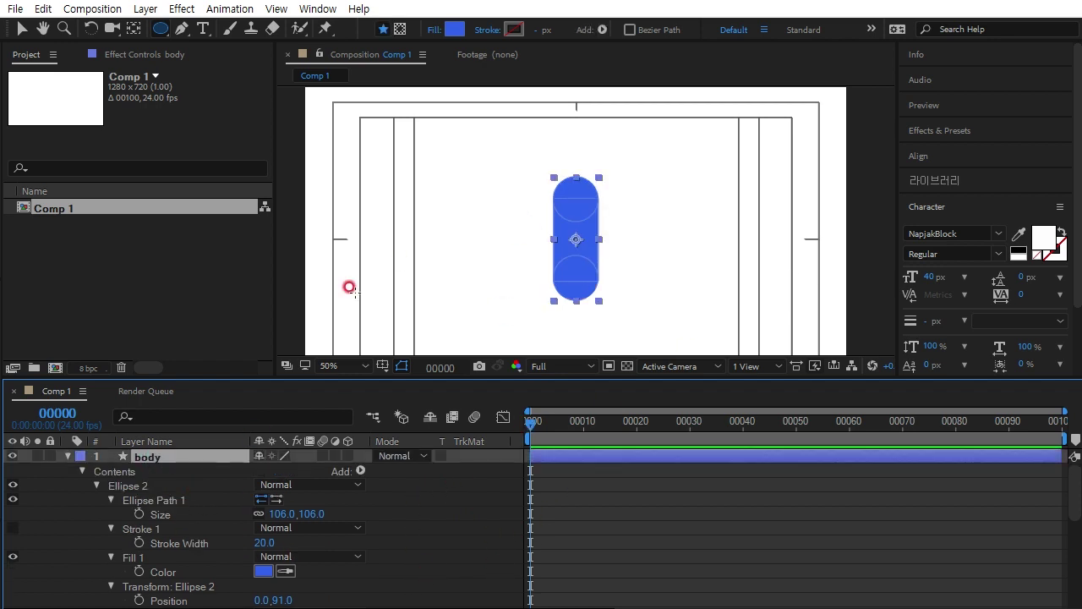
# Duplicate Rectangle 1 and move Rectangle 2 above the ellipse groups
pyautogui.click(161, 30)
pyautogui.click(222, 31)
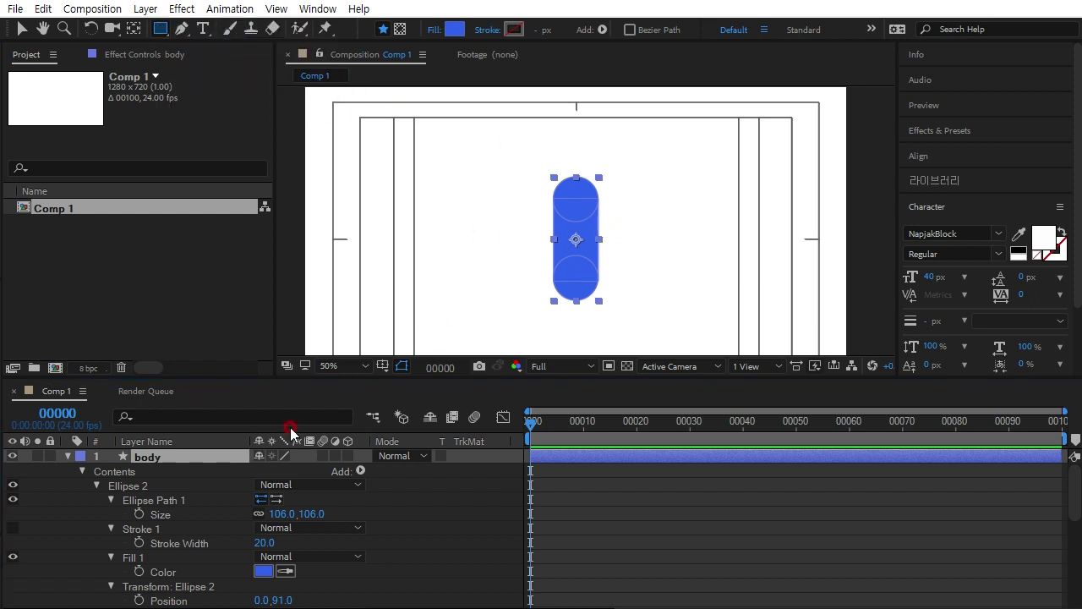
pyautogui.click(95, 486)
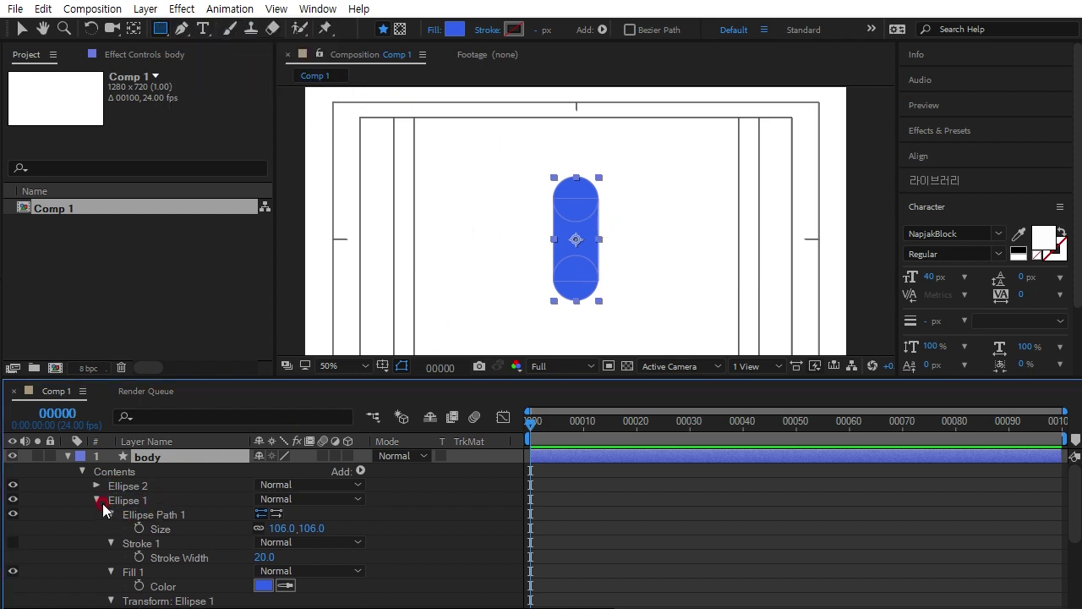
pyautogui.click(95, 500)
pyautogui.click(124, 514)
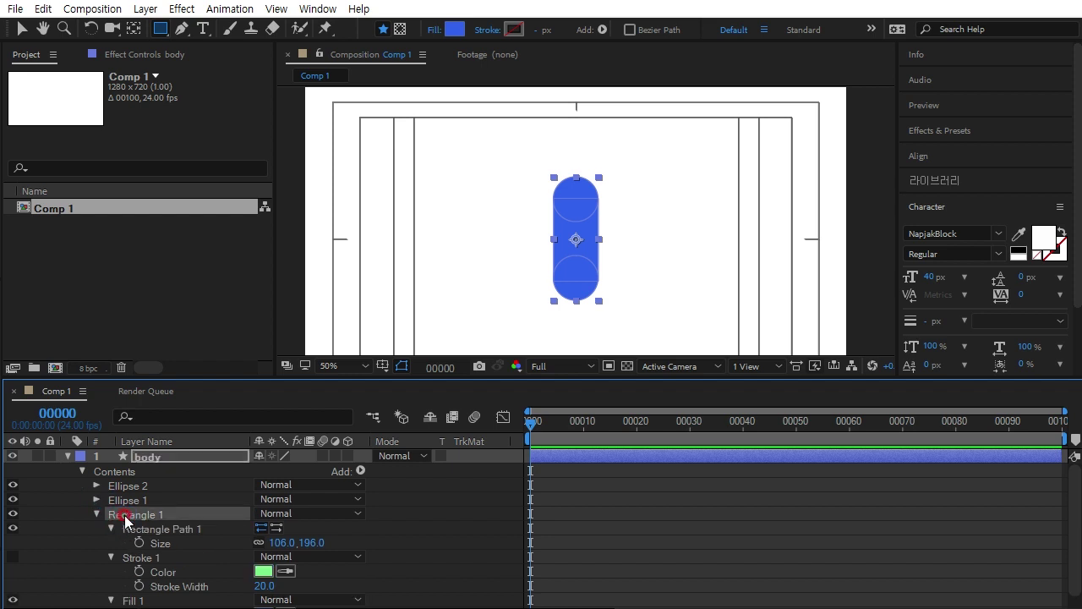
pyautogui.hotkey('ctrl', 'd')
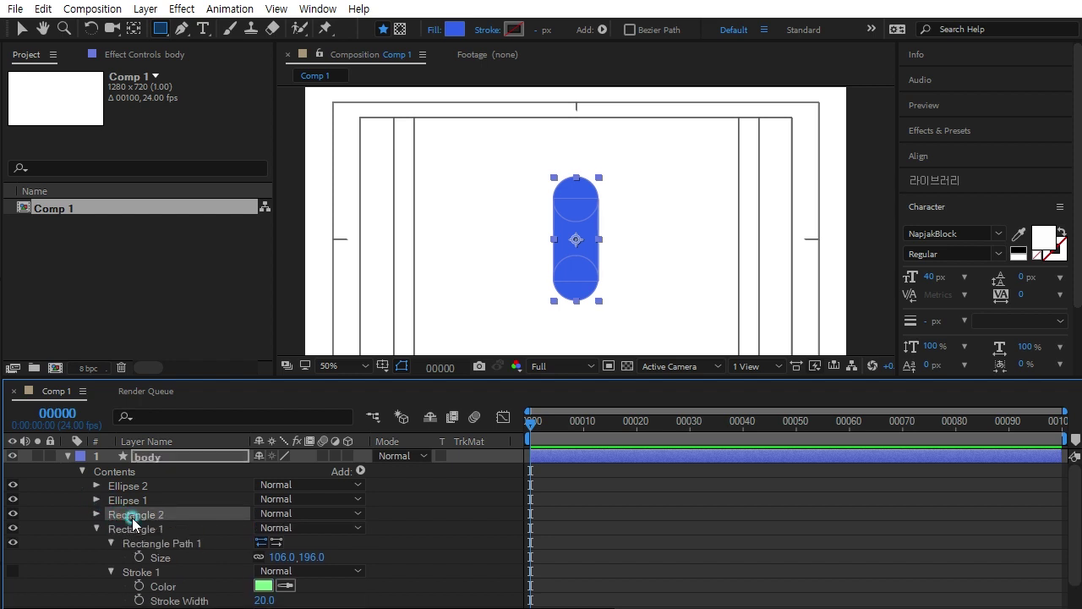
pyautogui.moveTo(132, 516); pyautogui.dragTo(142, 485)
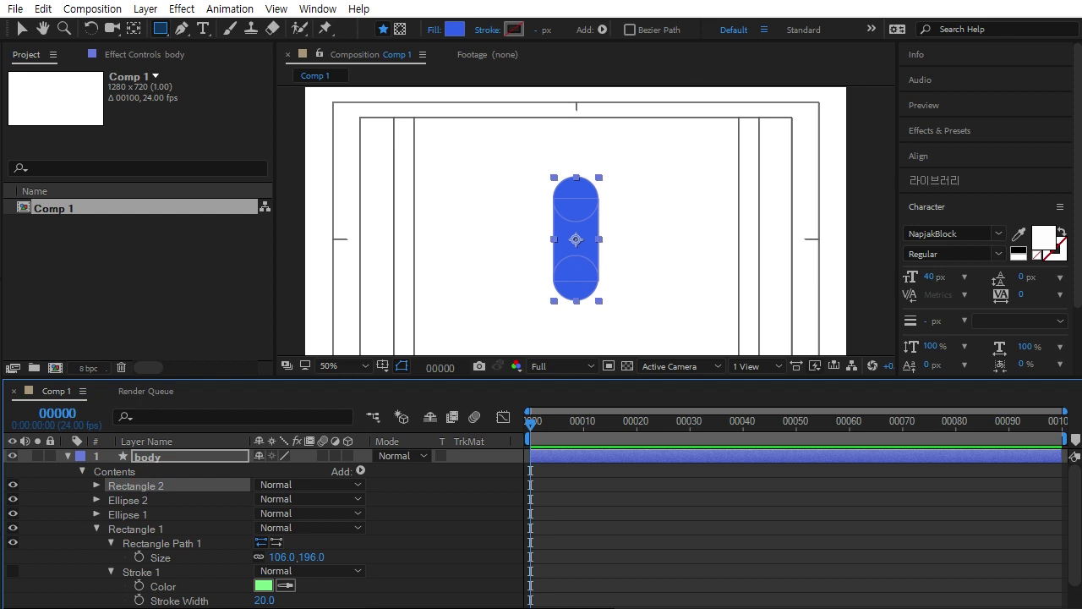
# Change Rectangle 2's fill to magenta FD08F4
pyautogui.click(454, 31)
pyautogui.moveTo(626, 243)
pyautogui.mouseDown()
pyautogui.moveTo(637, 191)
pyautogui.moveTo(598, 179)
pyautogui.mouseUp()
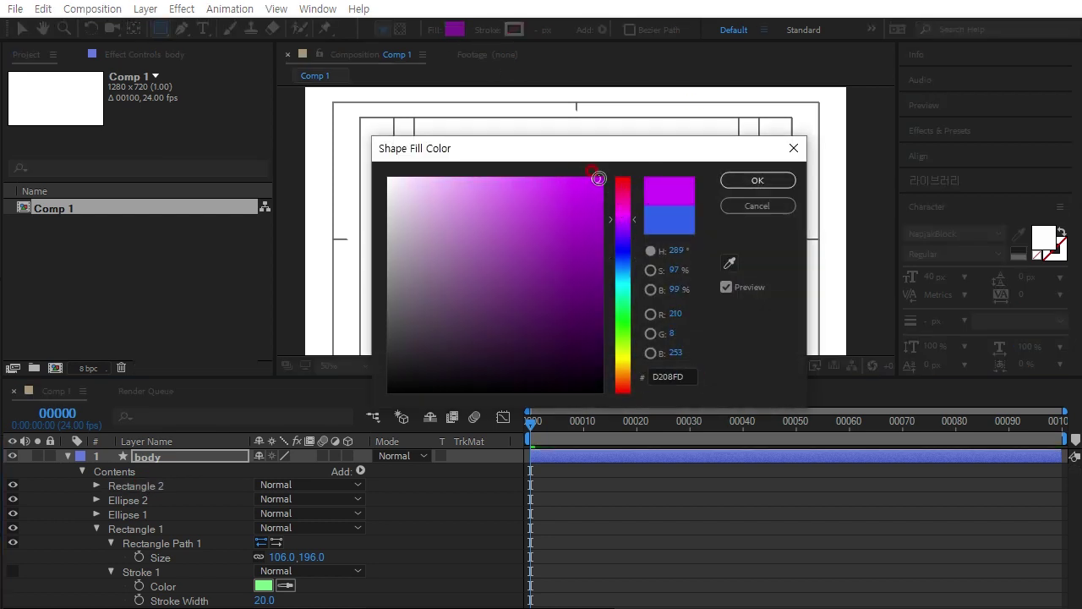
pyautogui.moveTo(628, 221); pyautogui.dragTo(627, 213)
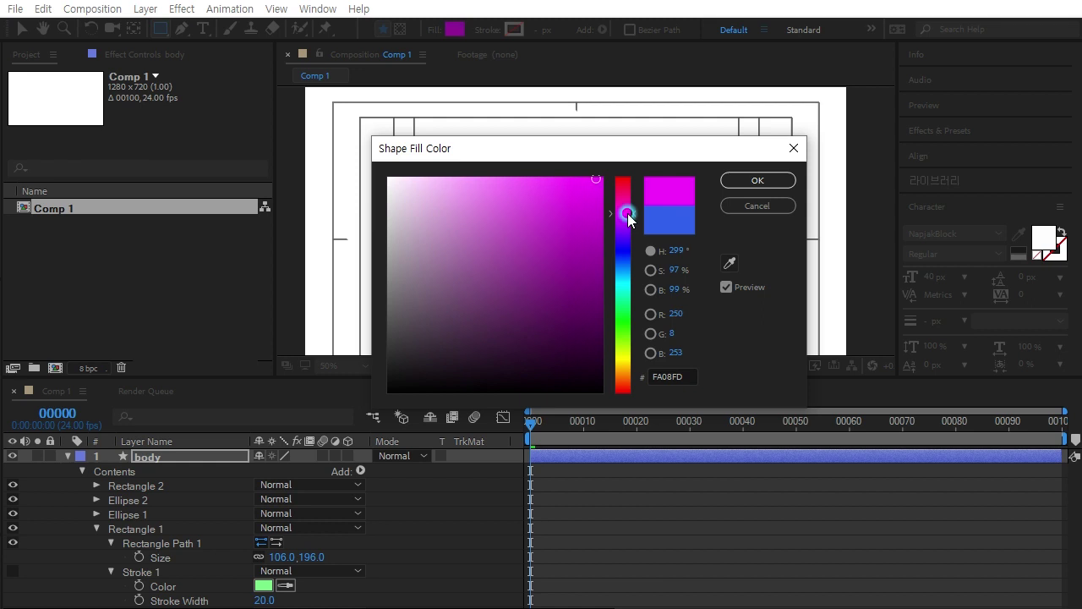
pyautogui.click(751, 180)
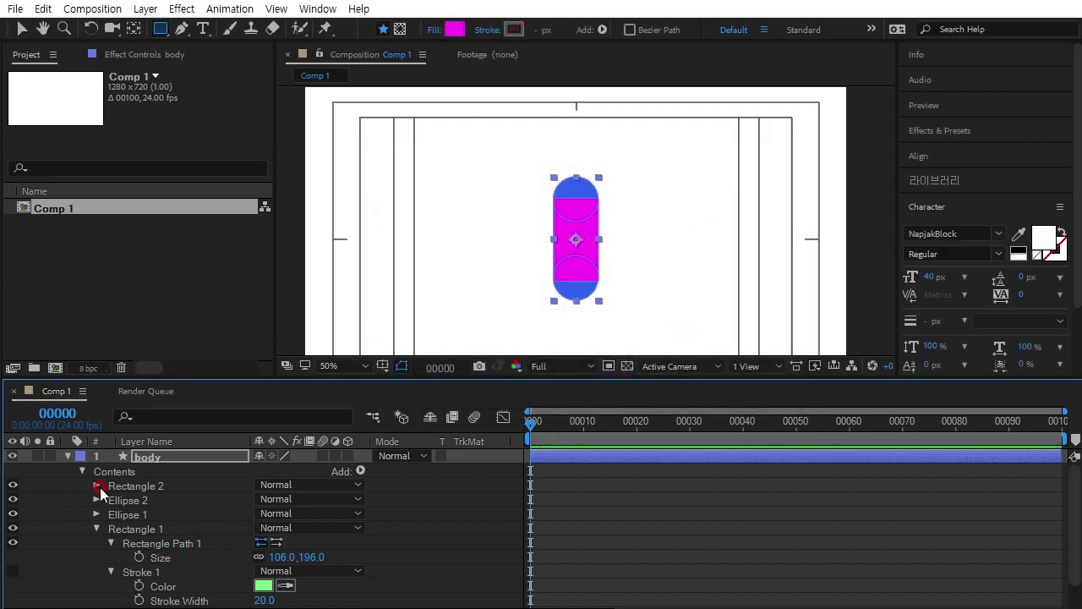
# Resize Rectangle 2's path to 106×28, making a thin magenta band
pyautogui.click(97, 486)
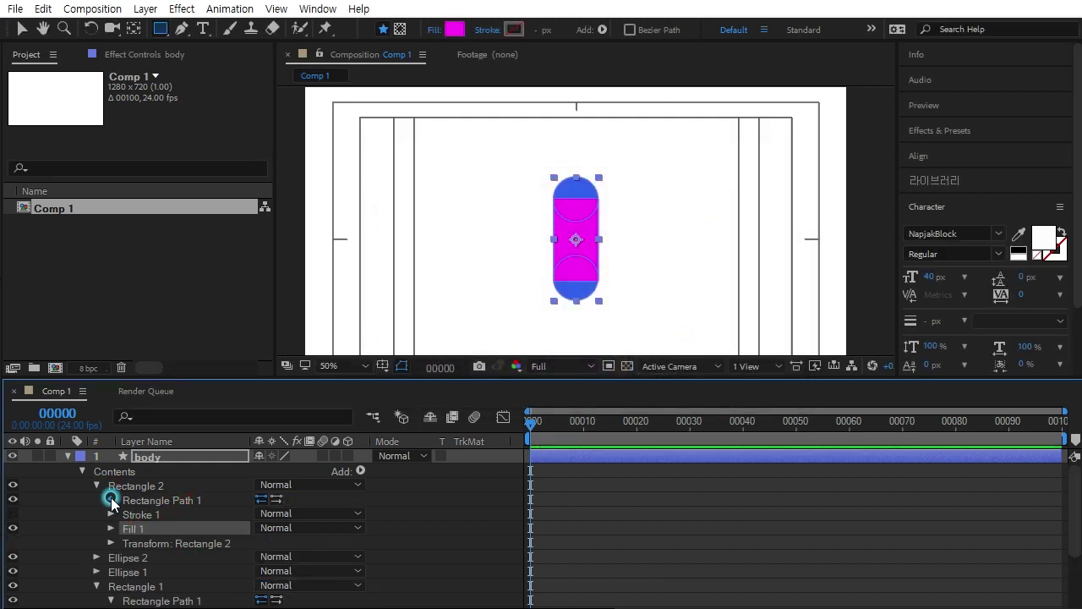
pyautogui.click(111, 500)
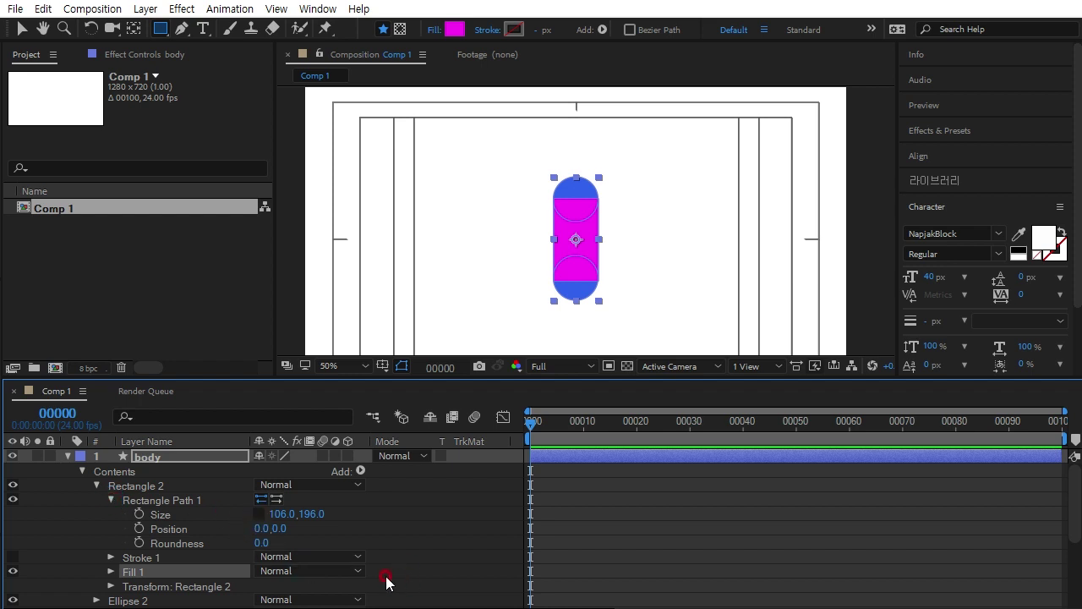
pyautogui.moveTo(306, 519)
pyautogui.mouseDown()
pyautogui.moveTo(200, 556)
pyautogui.moveTo(251, 546)
pyautogui.mouseUp()
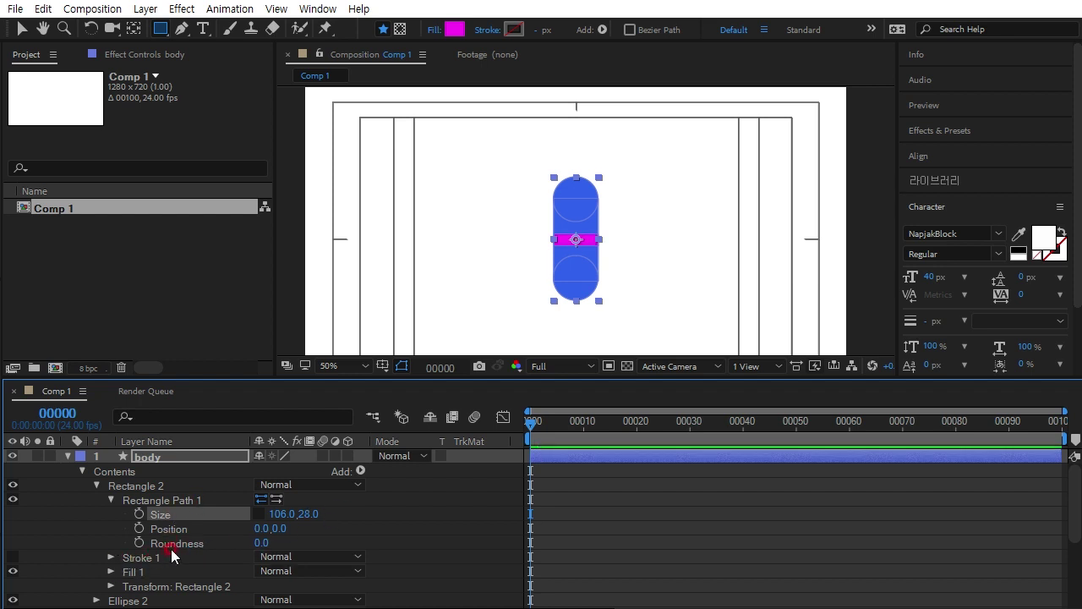
pyautogui.click(108, 499)
pyautogui.click(96, 485)
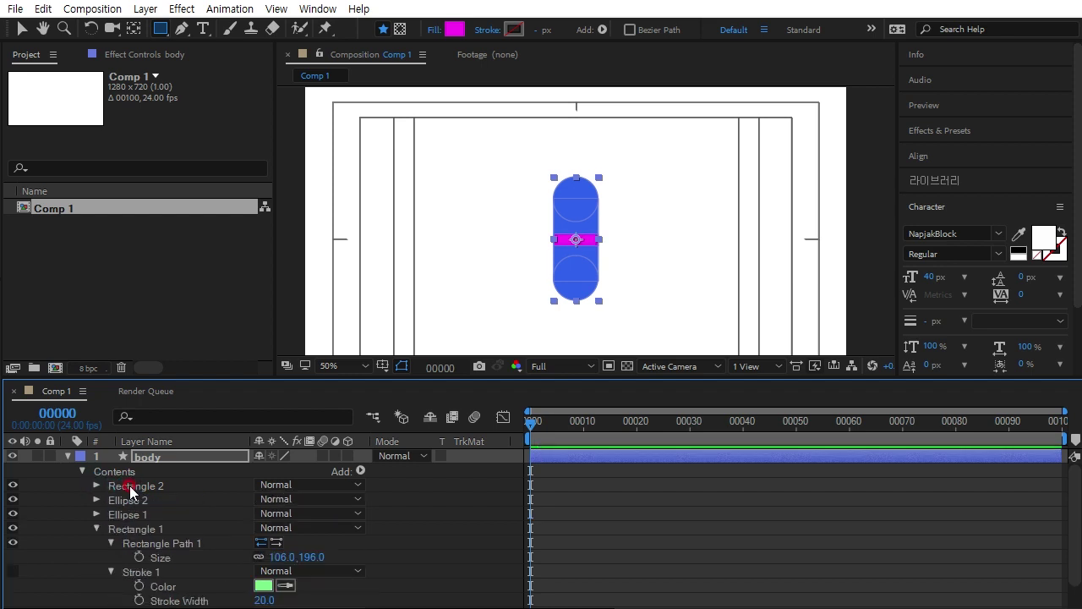
# Move the magenta band's Rectangle 2 position to 0, -93 near the capsule top
pyautogui.click(98, 486)
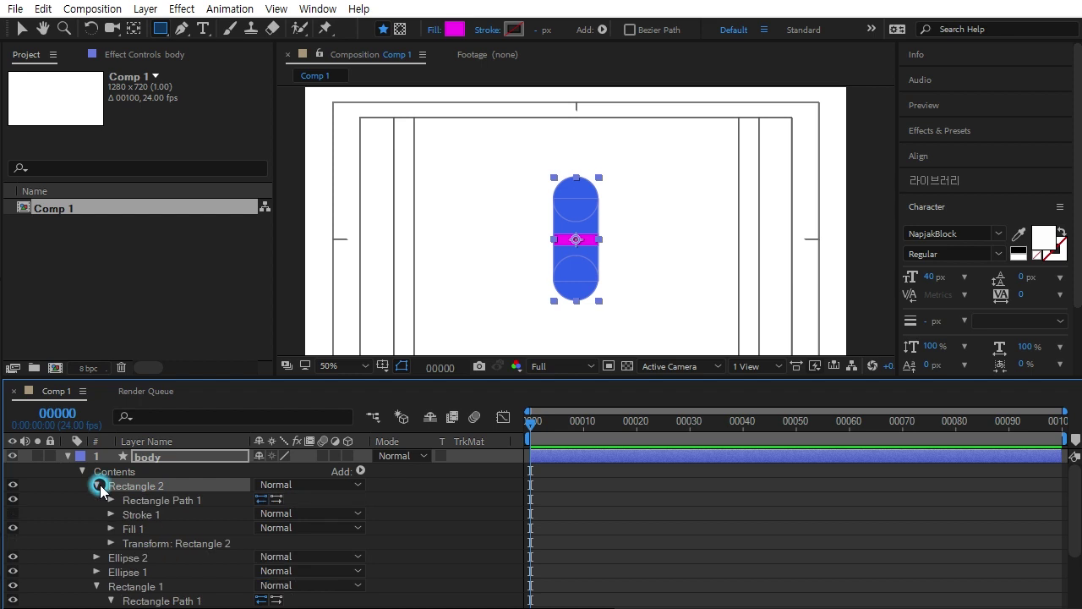
pyautogui.click(110, 544)
pyautogui.scroll(-1, 296, 583)
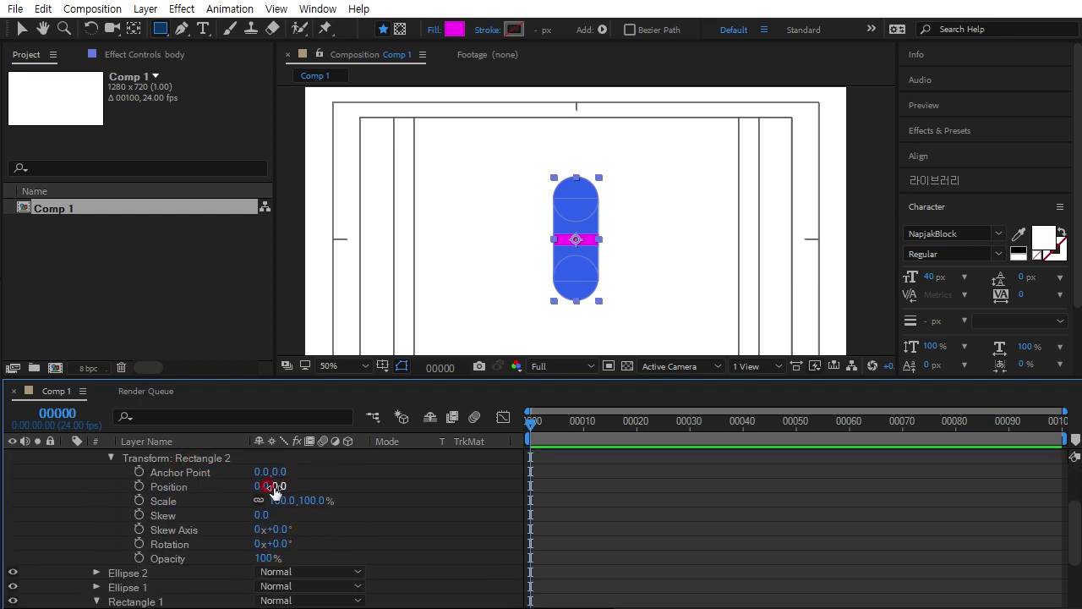
pyautogui.moveTo(275, 491); pyautogui.dragTo(163, 515)
pyautogui.scroll(4, 579, 207)
pyautogui.press('h')
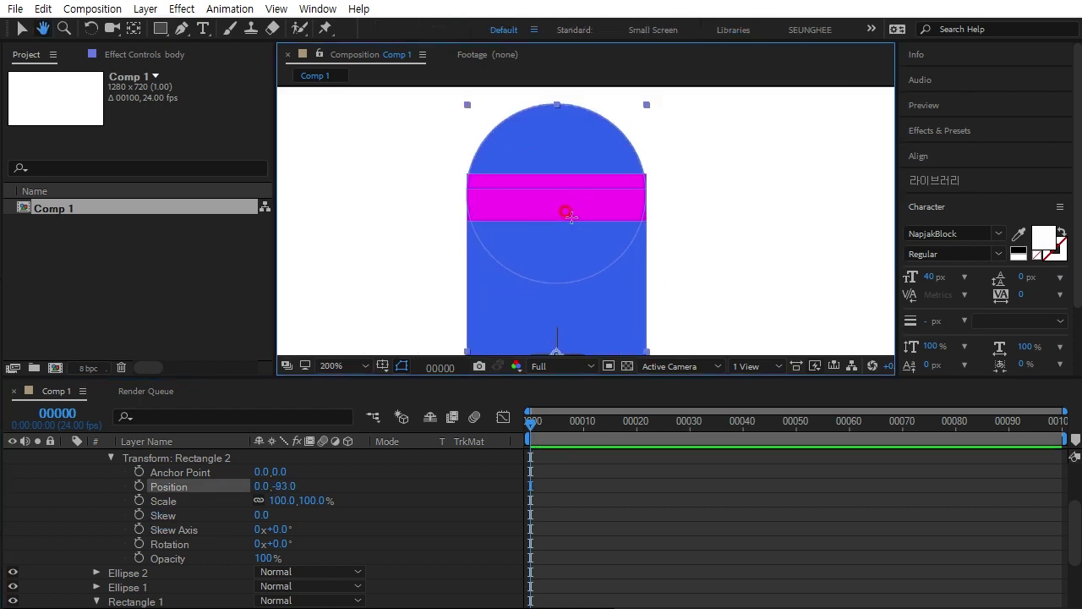
pyautogui.press('q')
pyautogui.scroll(-4, 524, 288)
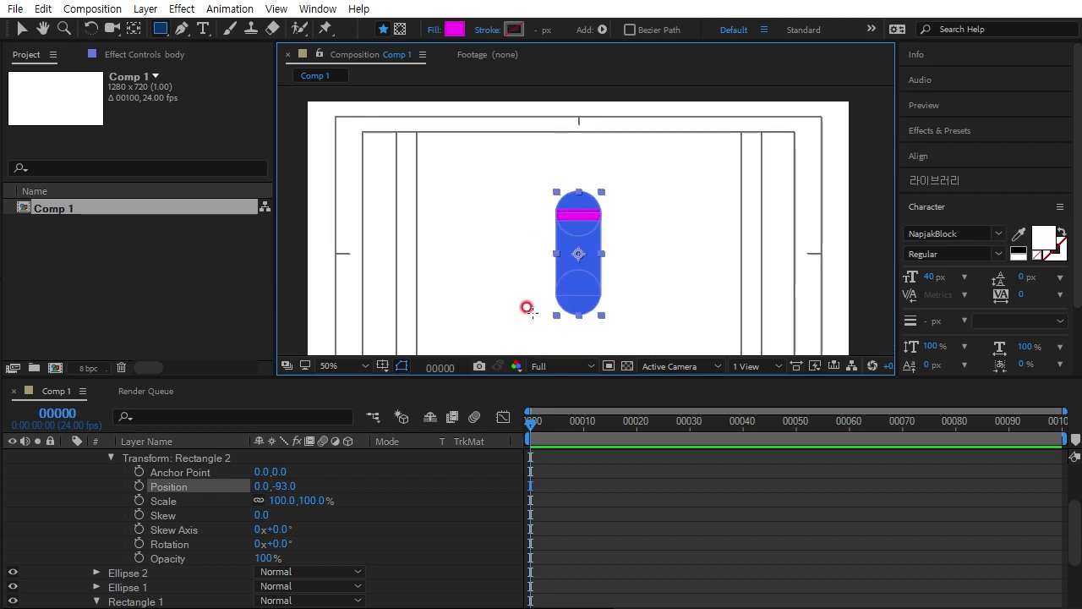
pyautogui.scroll(2, 148, 472)
# Duplicate the band as Rectangle 3, sized 106×42 at position 0, 79 near the bottom
pyautogui.click(133, 488)
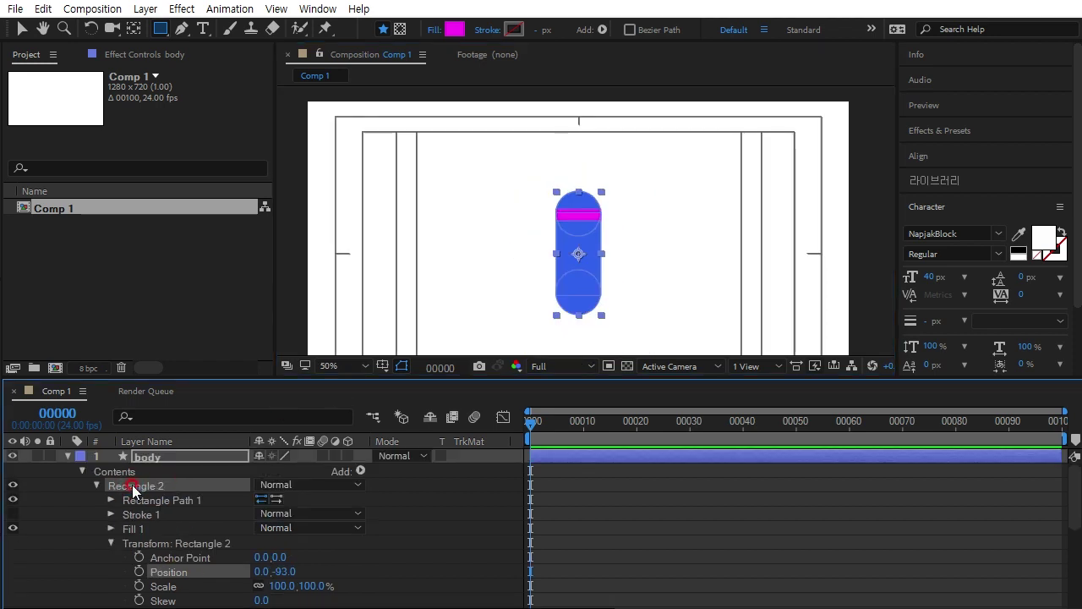
pyautogui.hotkey('ctrl', 'd')
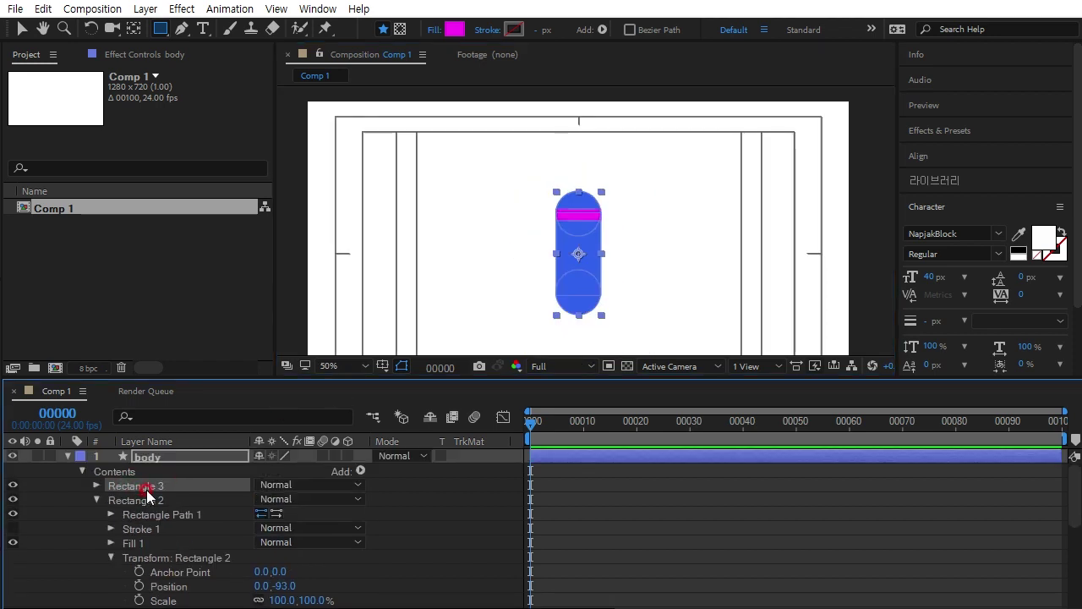
pyautogui.click(166, 462)
pyautogui.press('u')
pyautogui.press('u')
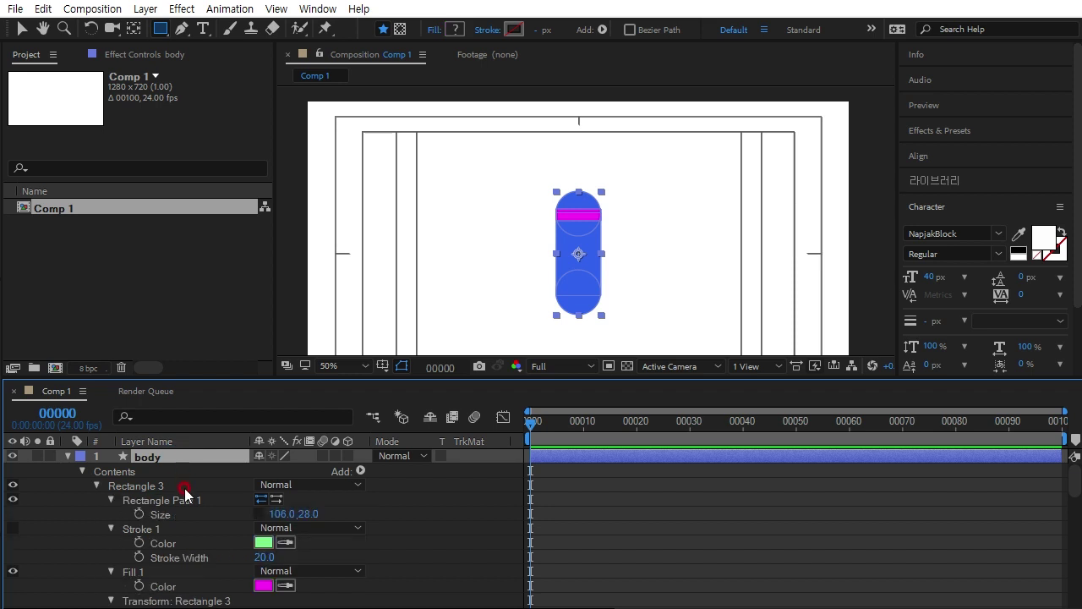
pyautogui.scroll(-2, 196, 548)
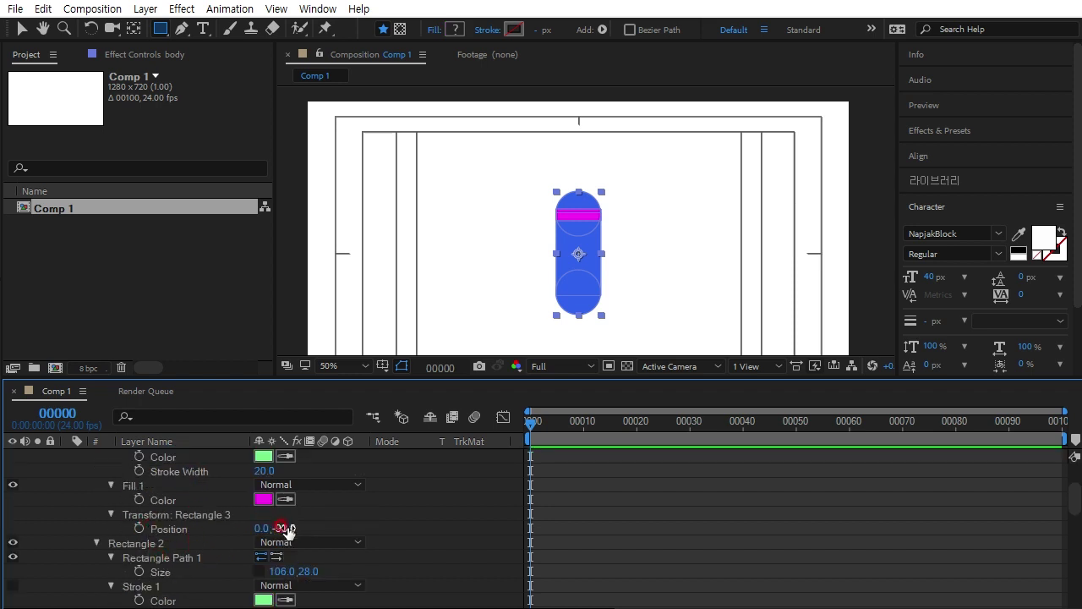
pyautogui.moveTo(287, 530); pyautogui.dragTo(429, 531)
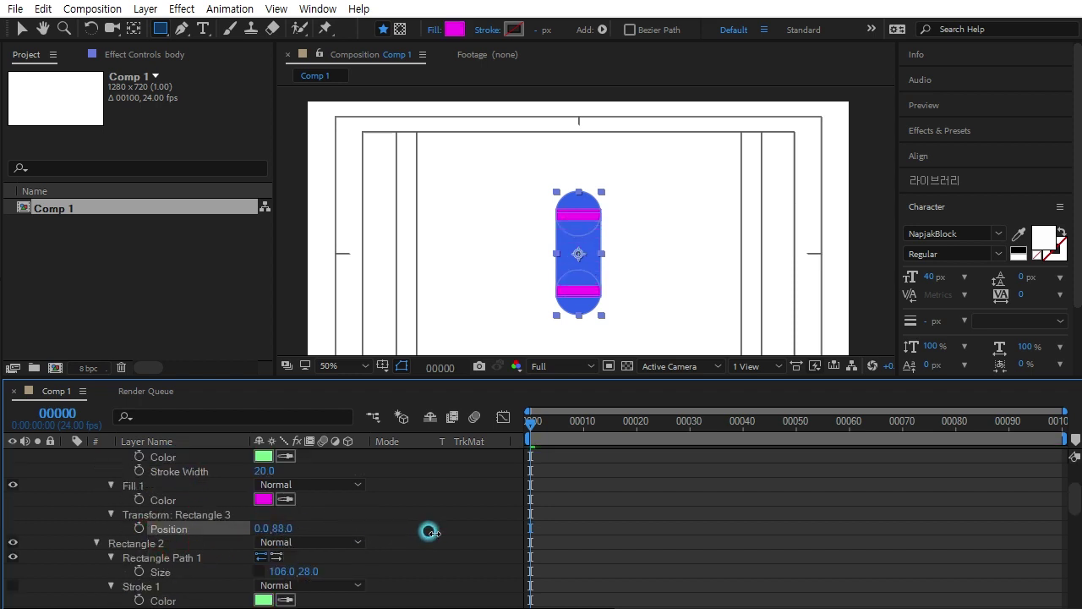
pyautogui.scroll(2, 166, 506)
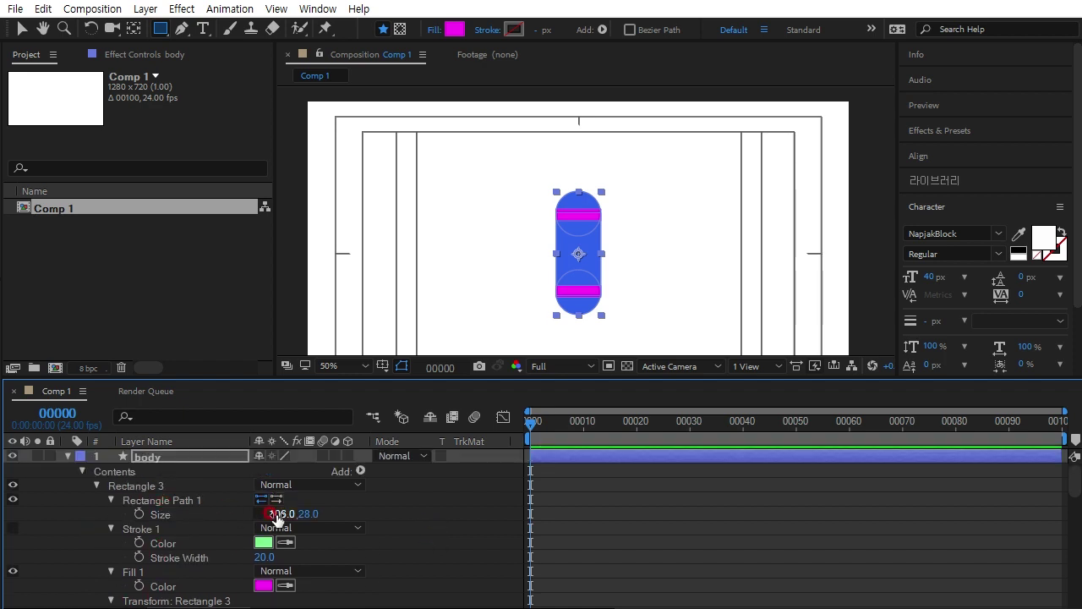
pyautogui.moveTo(298, 513); pyautogui.dragTo(314, 512)
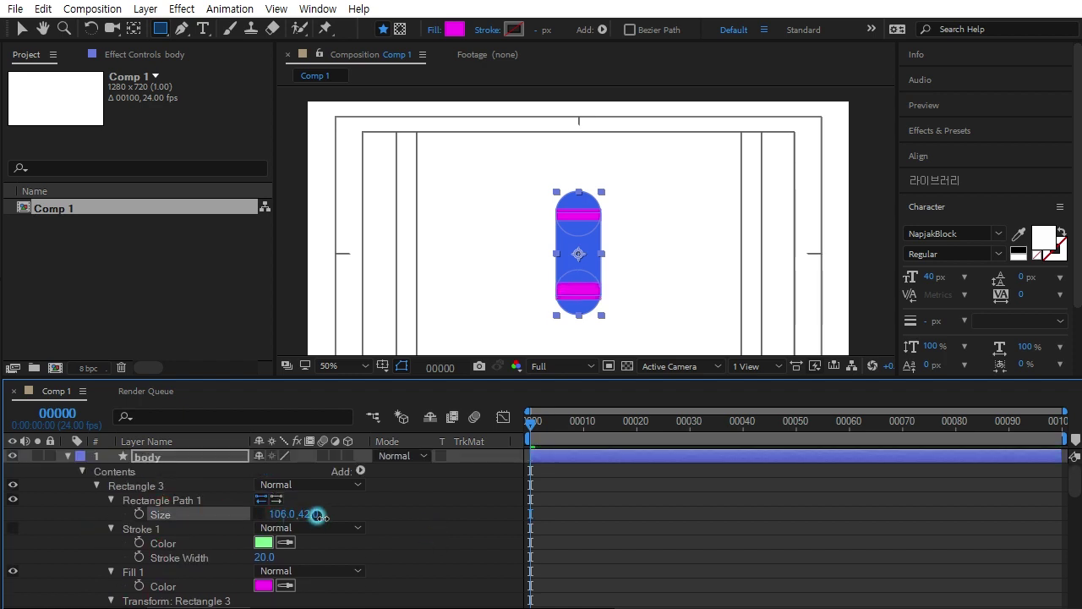
pyautogui.scroll(-1, 314, 544)
pyautogui.moveTo(284, 573); pyautogui.dragTo(268, 568)
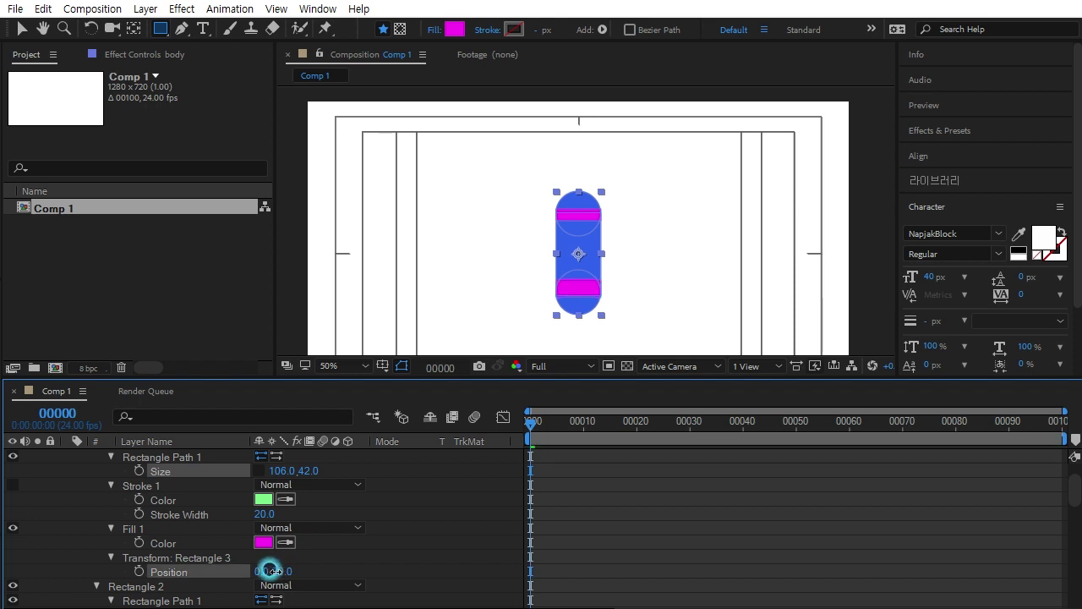
pyautogui.click(465, 514)
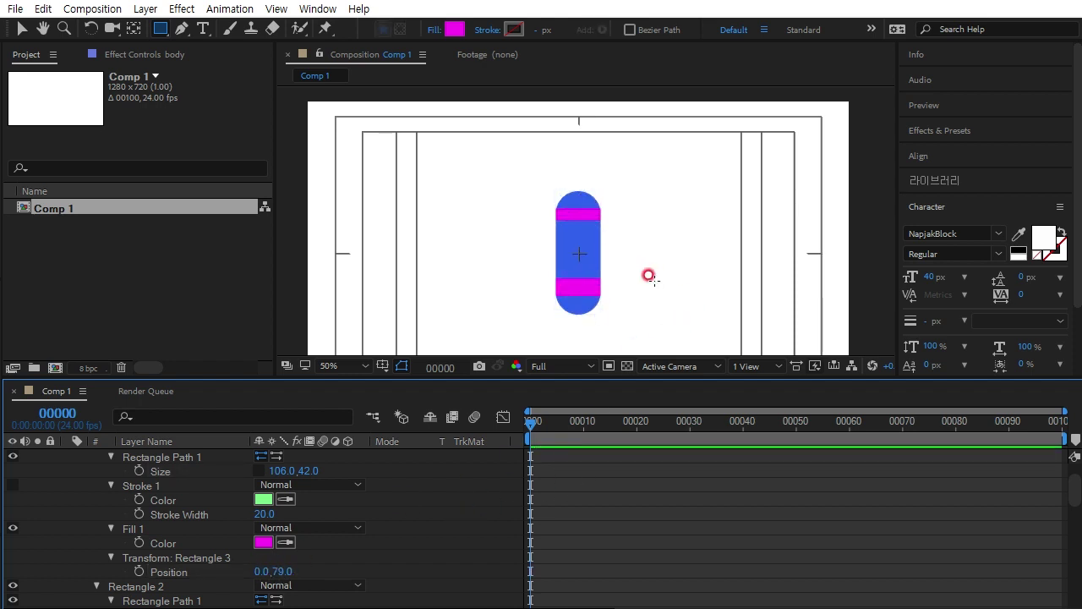
pyautogui.scroll(4, 648, 273)
# Lower the top band, Rectangle 2, to position 0, -87
pyautogui.press('h')
pyautogui.moveTo(687, 106); pyautogui.dragTo(688, 221)
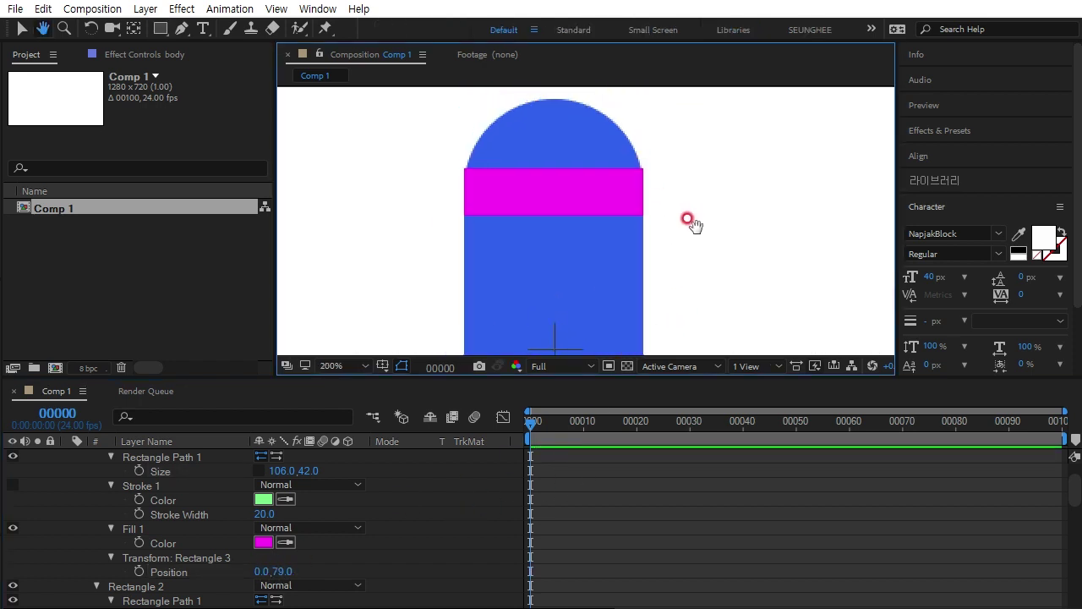
pyautogui.click(135, 586)
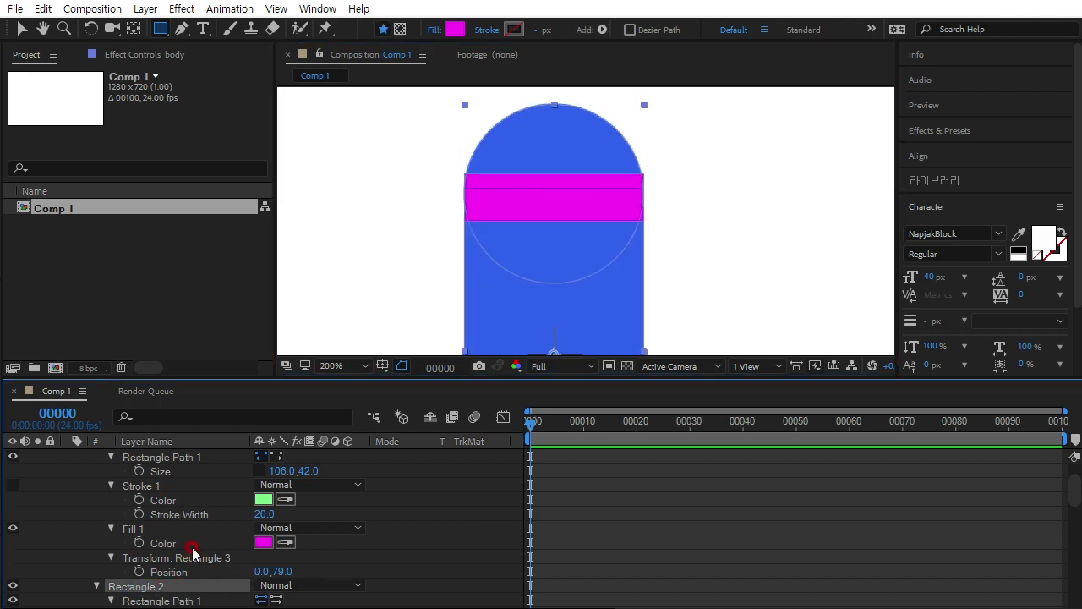
pyautogui.scroll(-2, 205, 538)
pyautogui.scroll(-3, 285, 597)
pyautogui.scroll(-3, 285, 603)
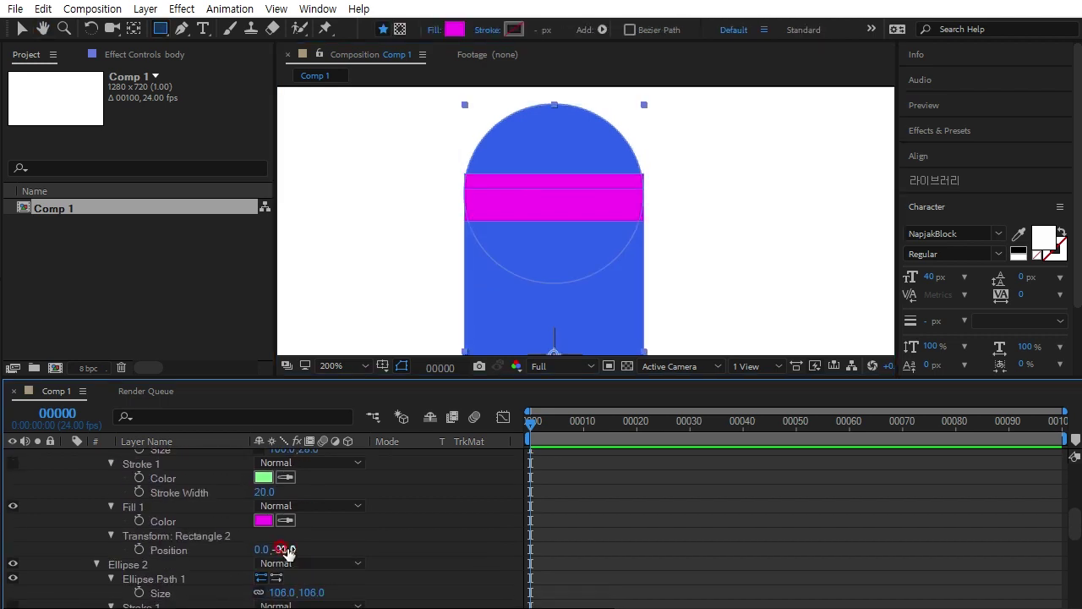
pyautogui.moveTo(286, 550); pyautogui.dragTo(288, 546)
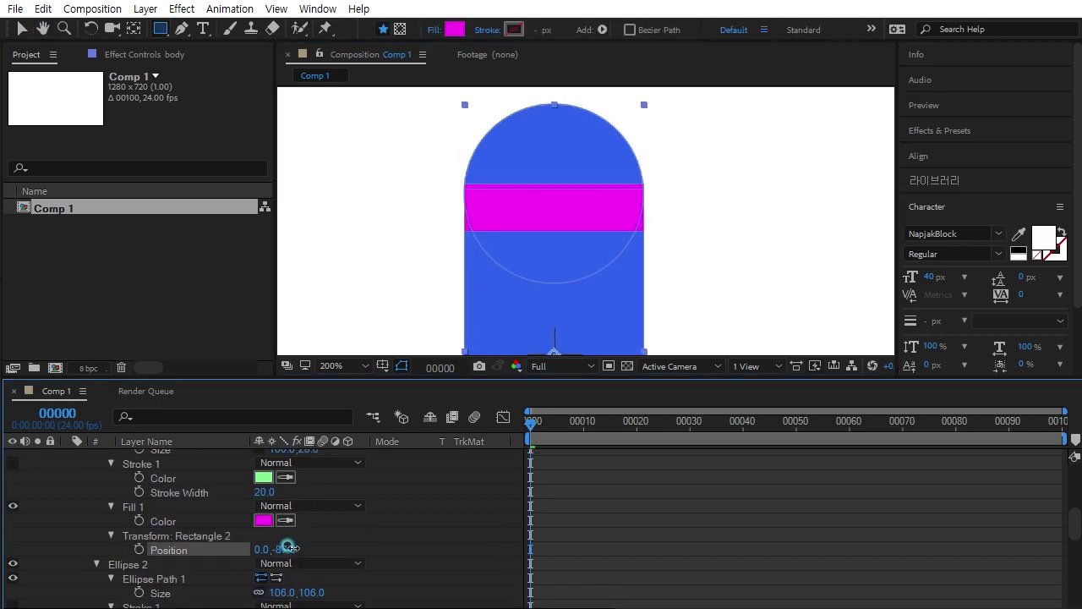
pyautogui.click(494, 517)
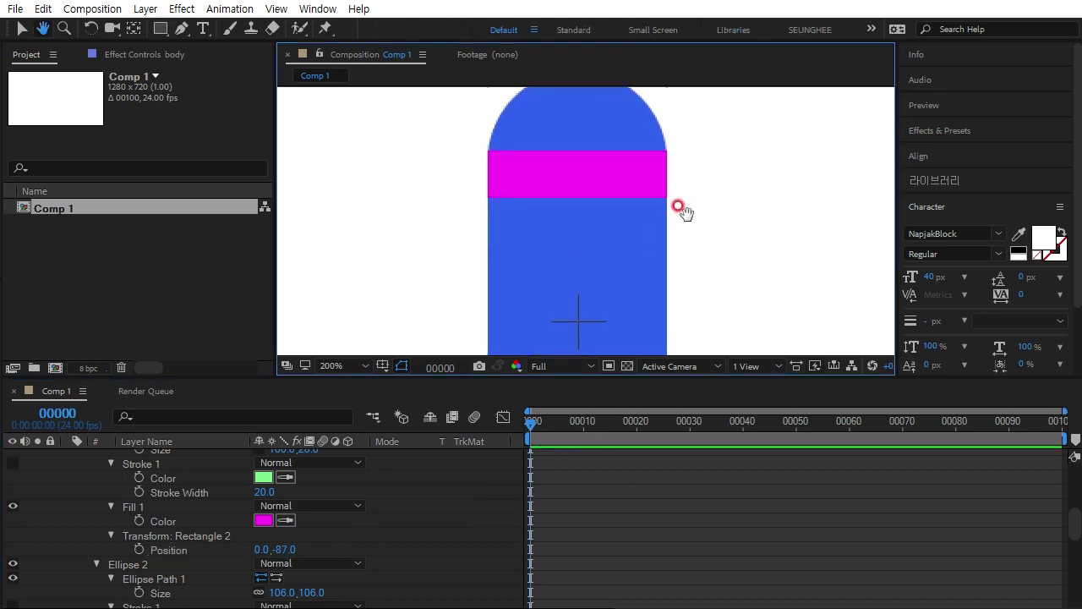
# Recentre the view on the capsule and collapse the body layer's contents
pyautogui.scroll(-1, 671, 222)
pyautogui.press('h')
pyautogui.moveTo(648, 237); pyautogui.dragTo(649, 251)
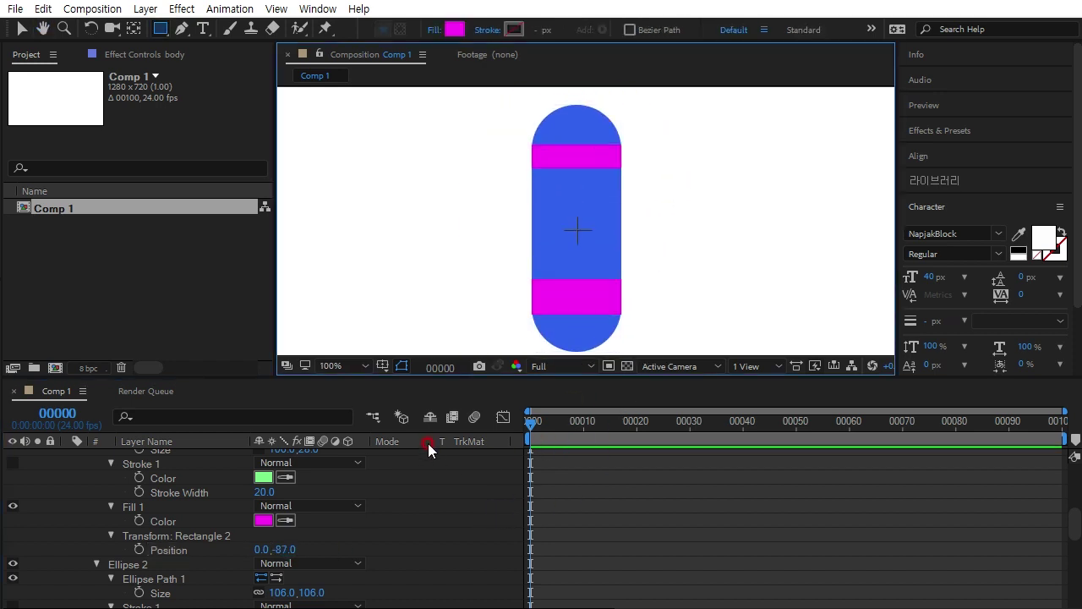
pyautogui.click(479, 509)
pyautogui.scroll(5, 389, 472)
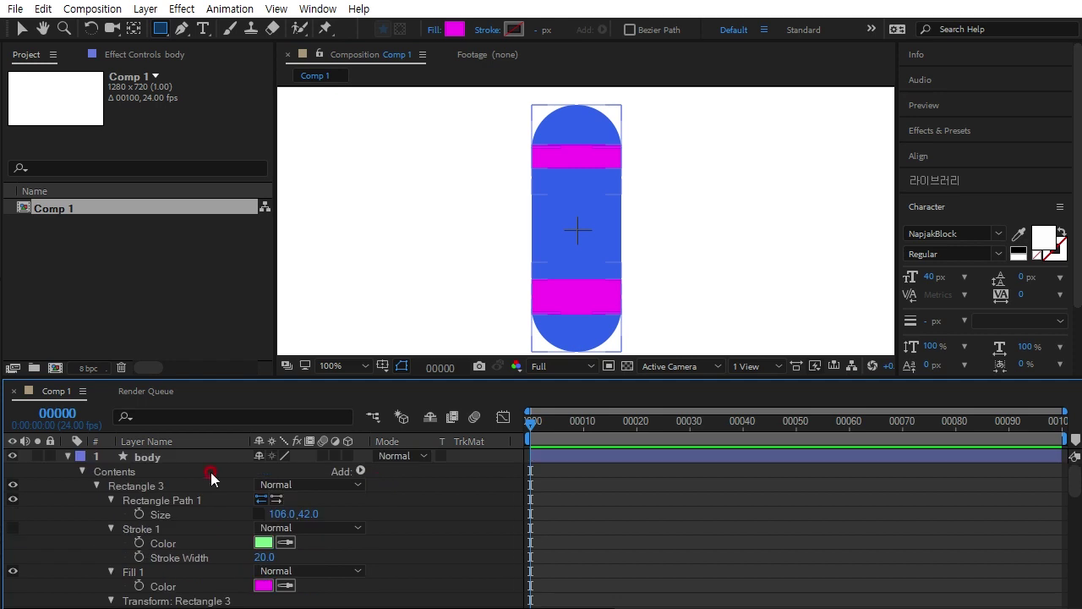
pyautogui.click(67, 456)
pyautogui.click(330, 513)
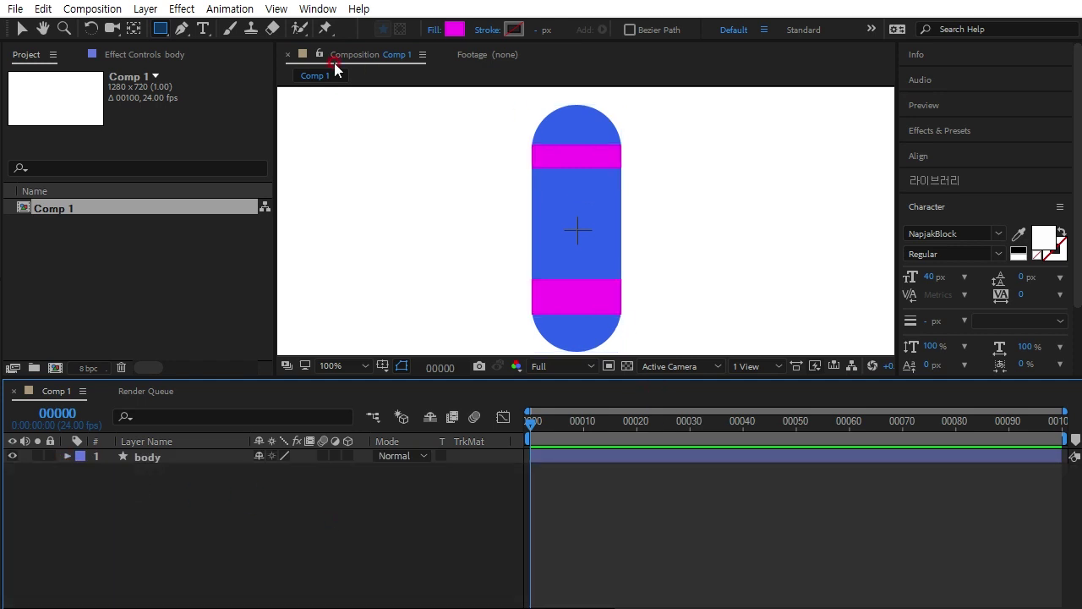
# Draw a small ribbon triangle with the Pen tool at the capsule's top-left edge
pyautogui.click(181, 28)
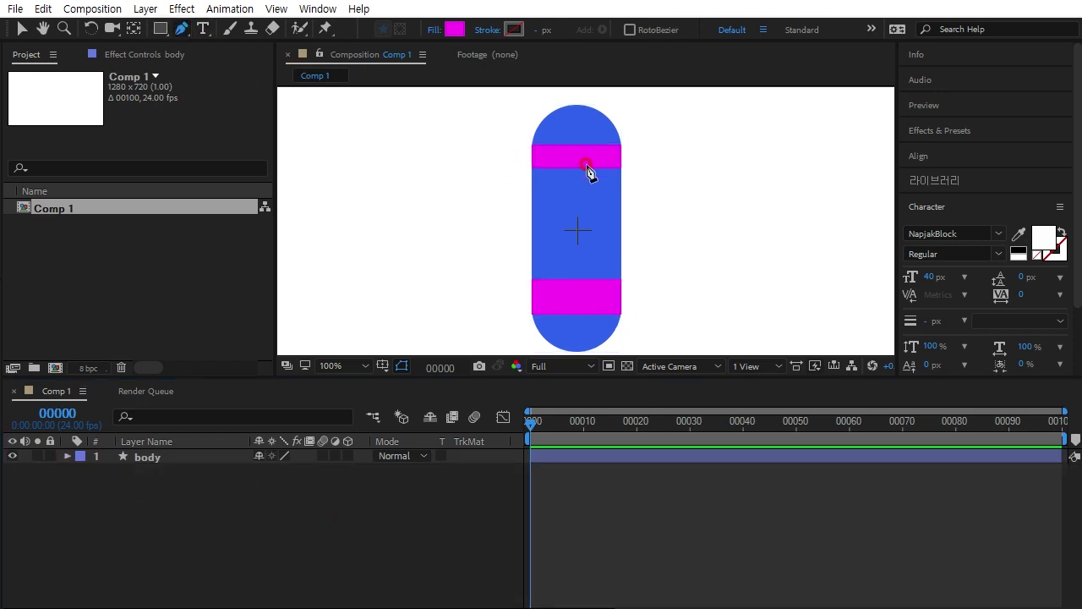
pyautogui.scroll(2, 641, 172)
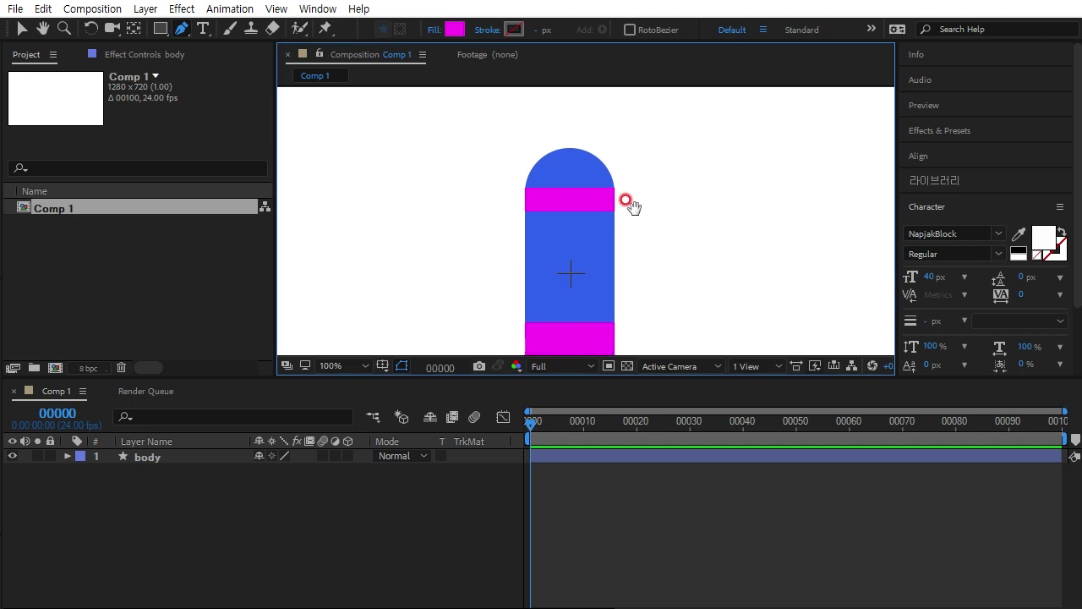
pyautogui.click(535, 163)
pyautogui.click(504, 157)
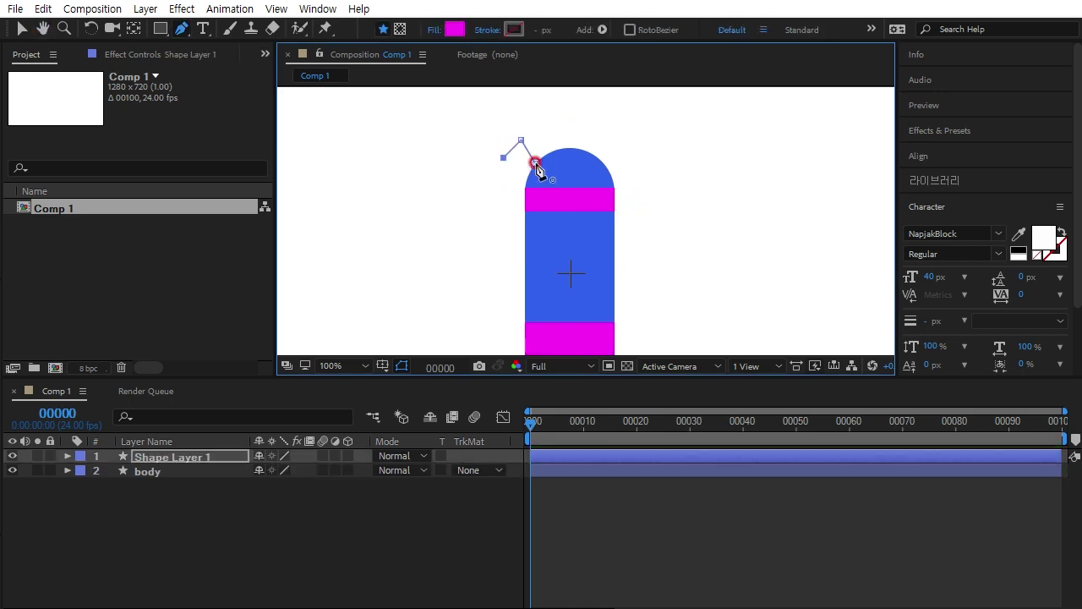
pyautogui.click(535, 164)
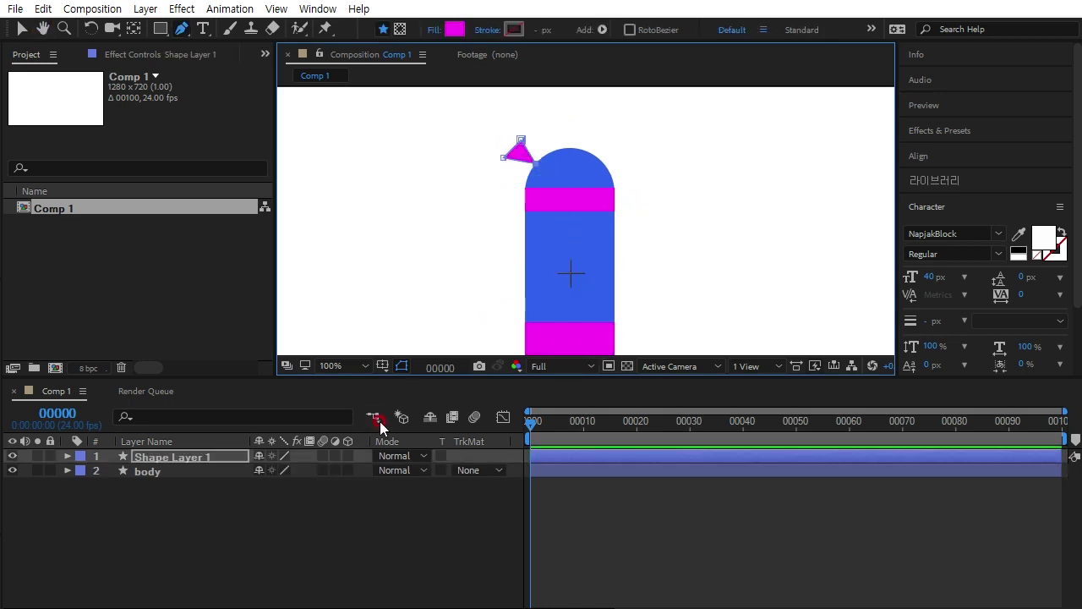
# Fill the triangle with the capsule's blue, sampled from the canvas
pyautogui.click(453, 32)
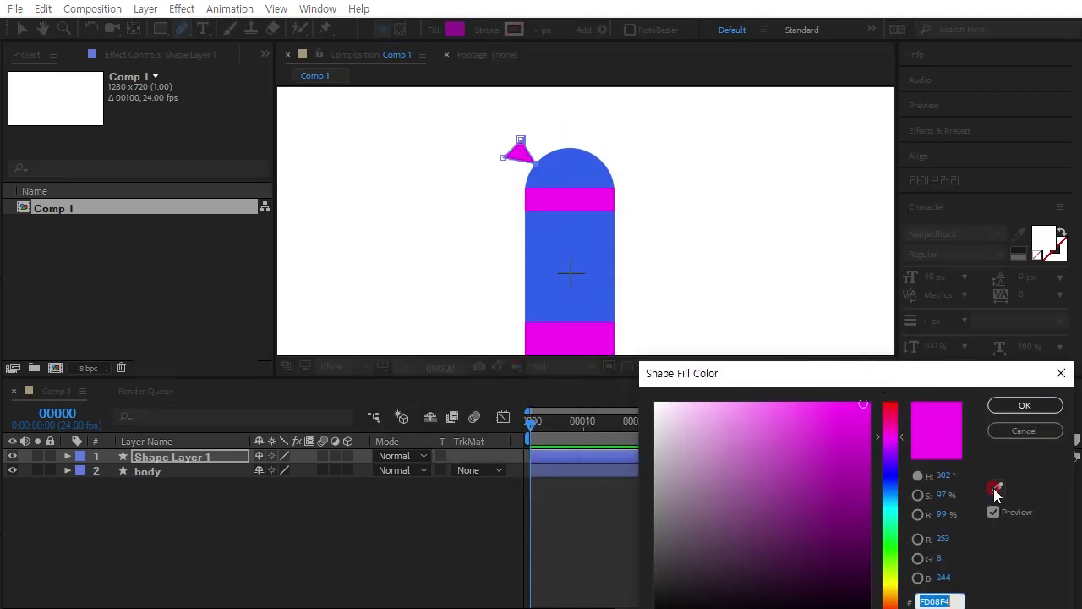
pyautogui.click(996, 490)
pyautogui.click(588, 246)
pyautogui.click(1024, 405)
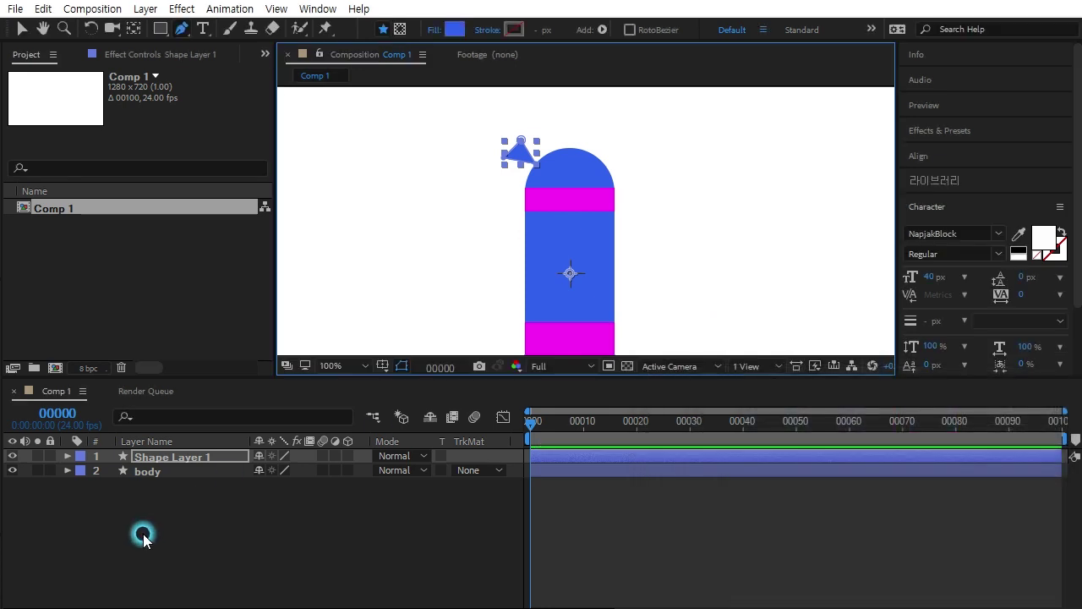
# Rename the triangle's layer to 'ribon', then pan and zoom the Composition view
pyautogui.click(154, 456)
pyautogui.press('Return')
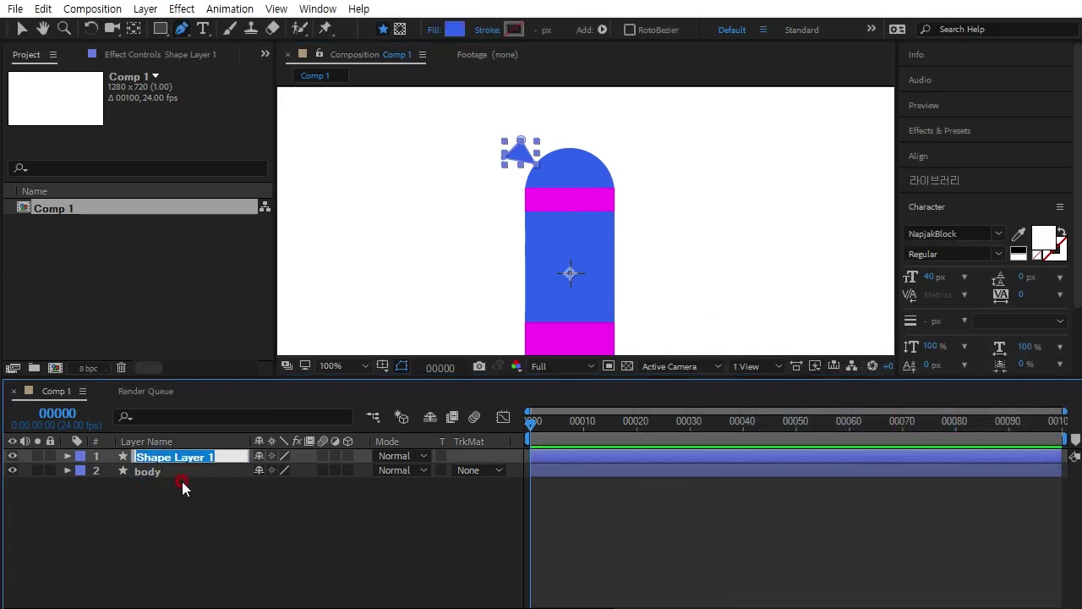
pyautogui.write('ribon')
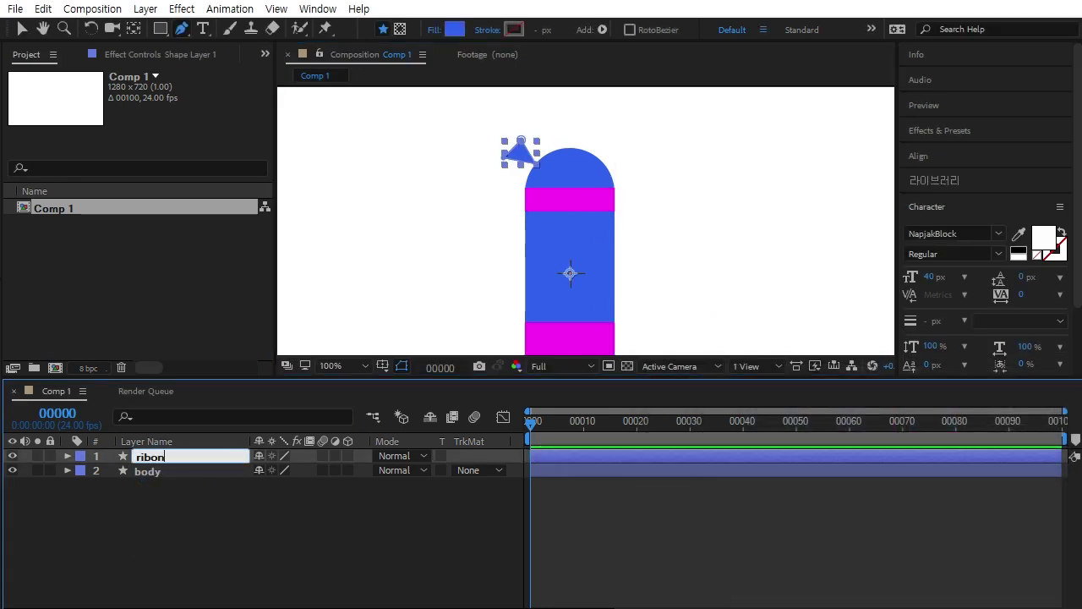
pyautogui.click(183, 482)
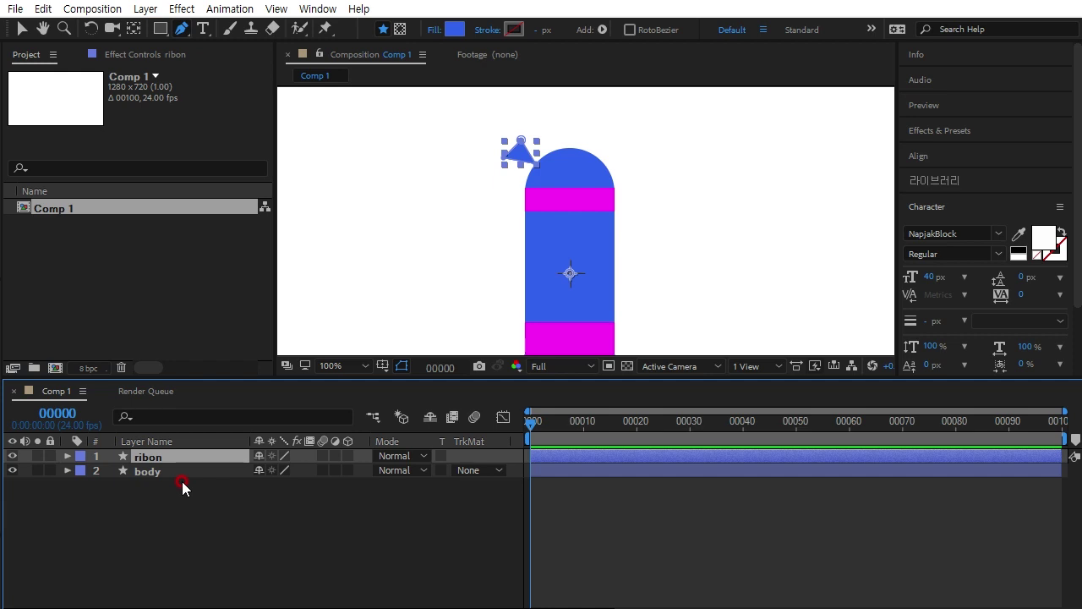
pyautogui.click(364, 519)
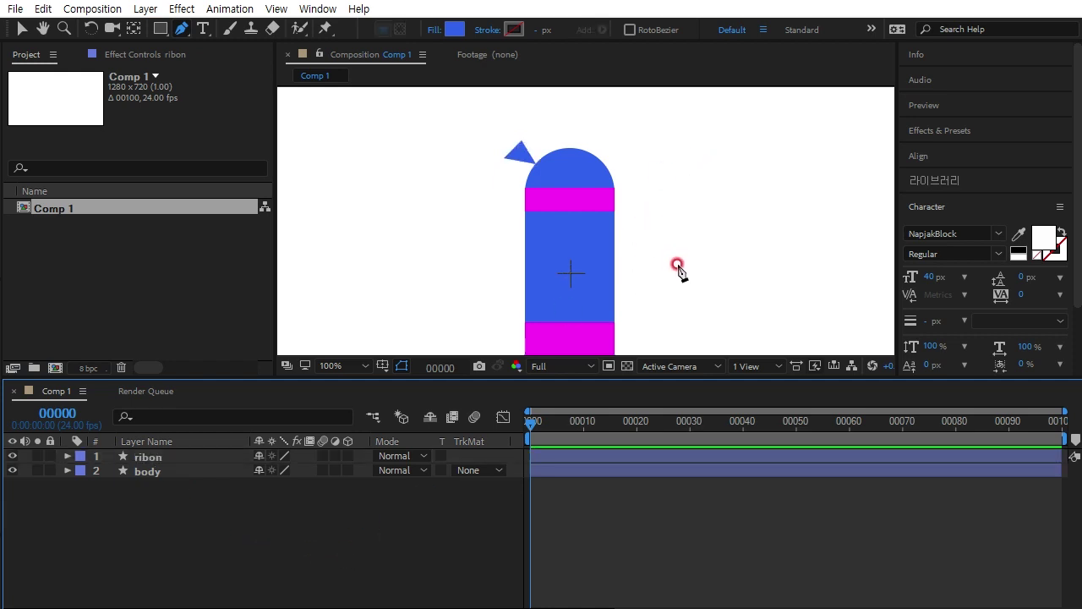
pyautogui.moveTo(664, 257); pyautogui.dragTo(633, 251)
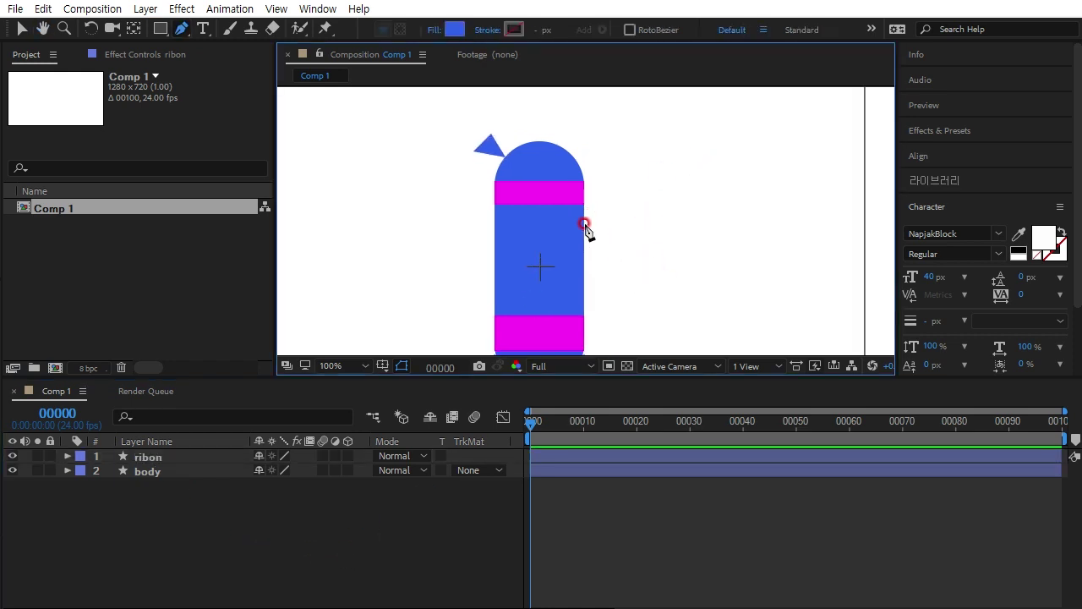
pyautogui.scroll(1, 587, 226)
# Draw a small white-filled circle just below the upper pink band with the Ellipse tool
pyautogui.click(457, 514)
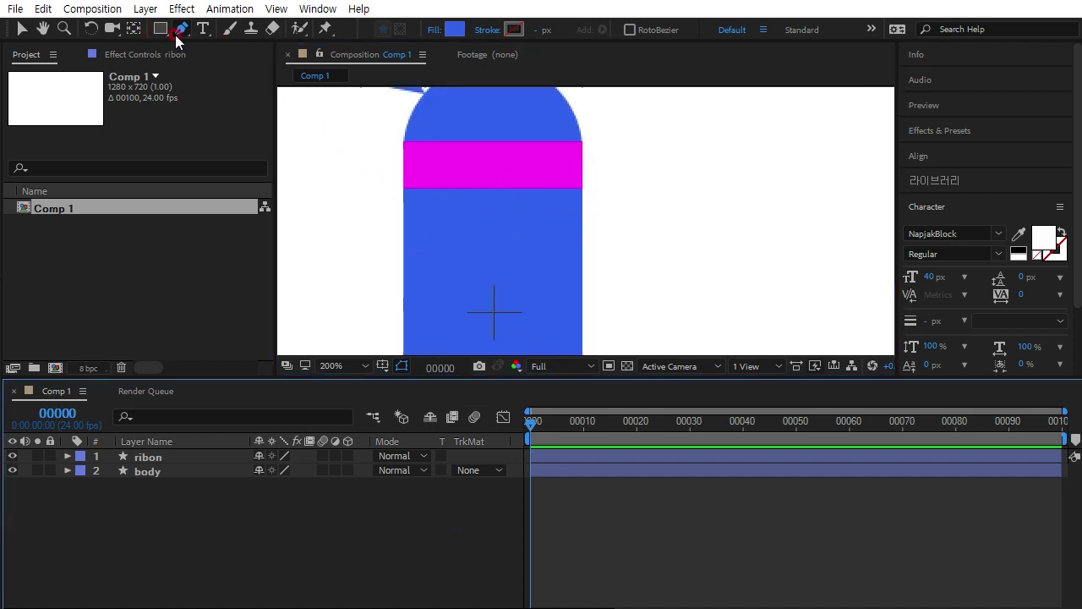
pyautogui.moveTo(158, 32); pyautogui.dragTo(228, 69)
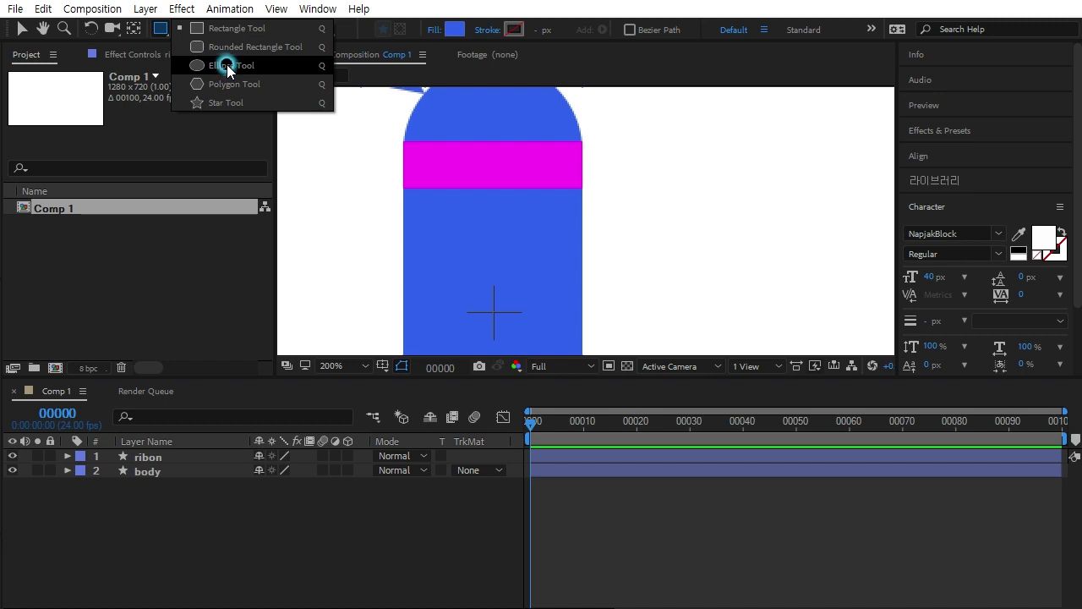
pyautogui.click(228, 69)
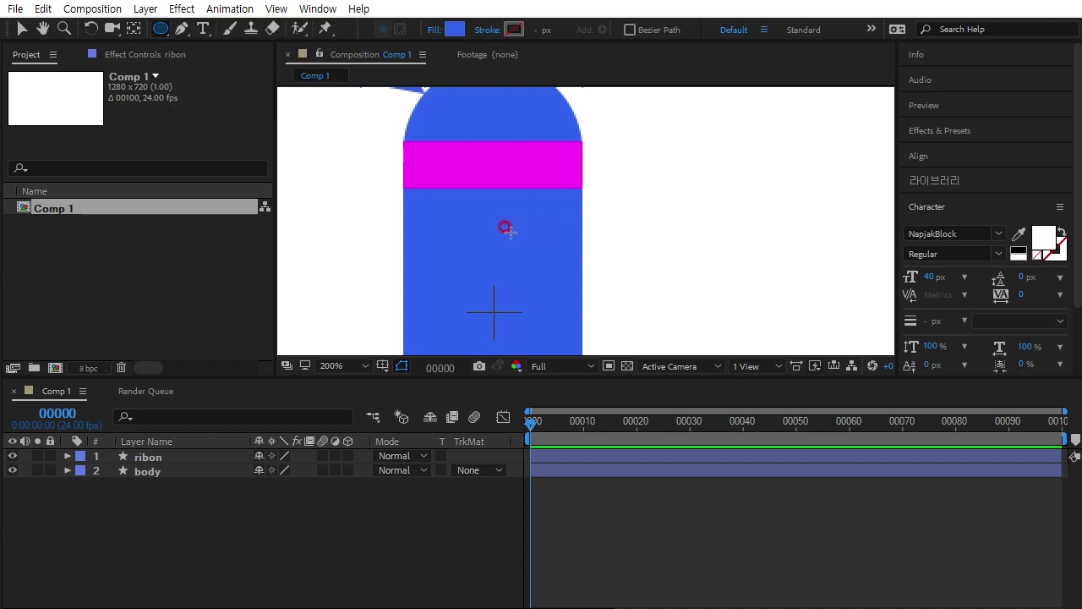
pyautogui.moveTo(518, 225); pyautogui.dragTo(488, 196)
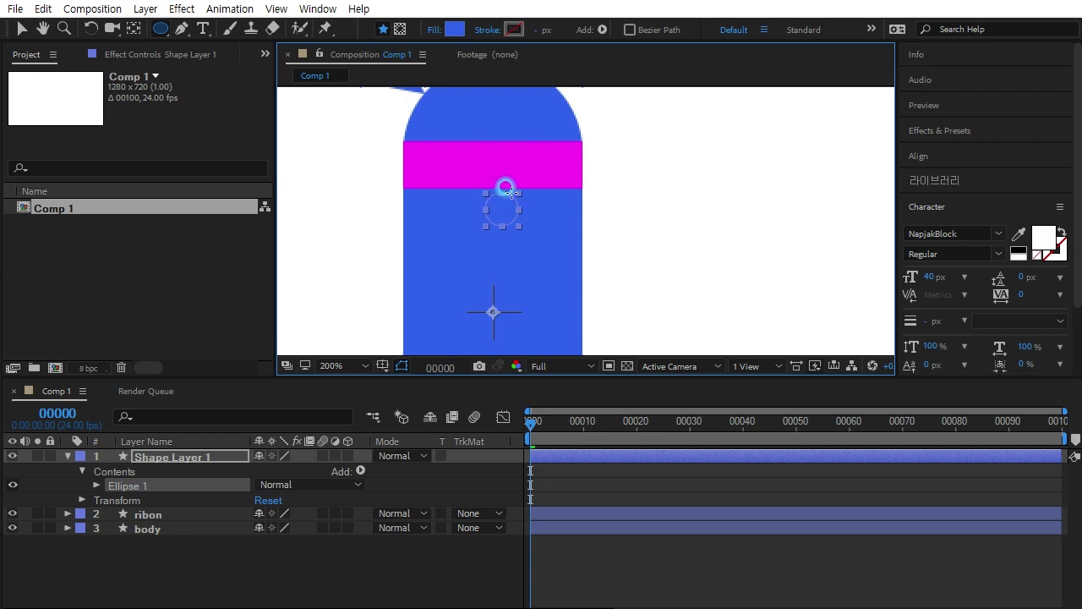
pyautogui.click(458, 30)
pyautogui.moveTo(684, 428); pyautogui.dragTo(656, 404)
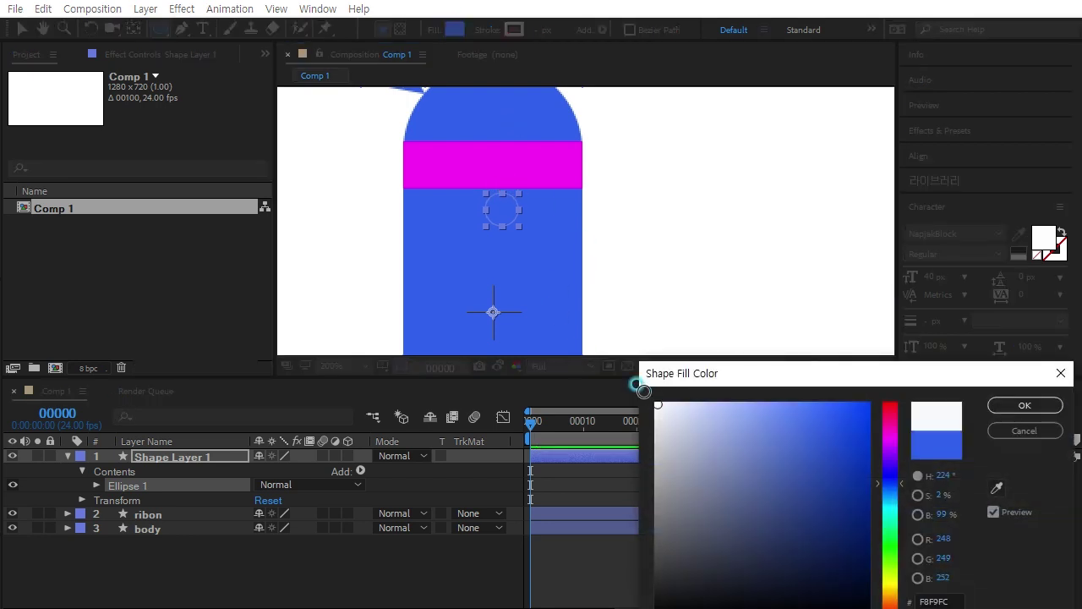
pyautogui.click(985, 406)
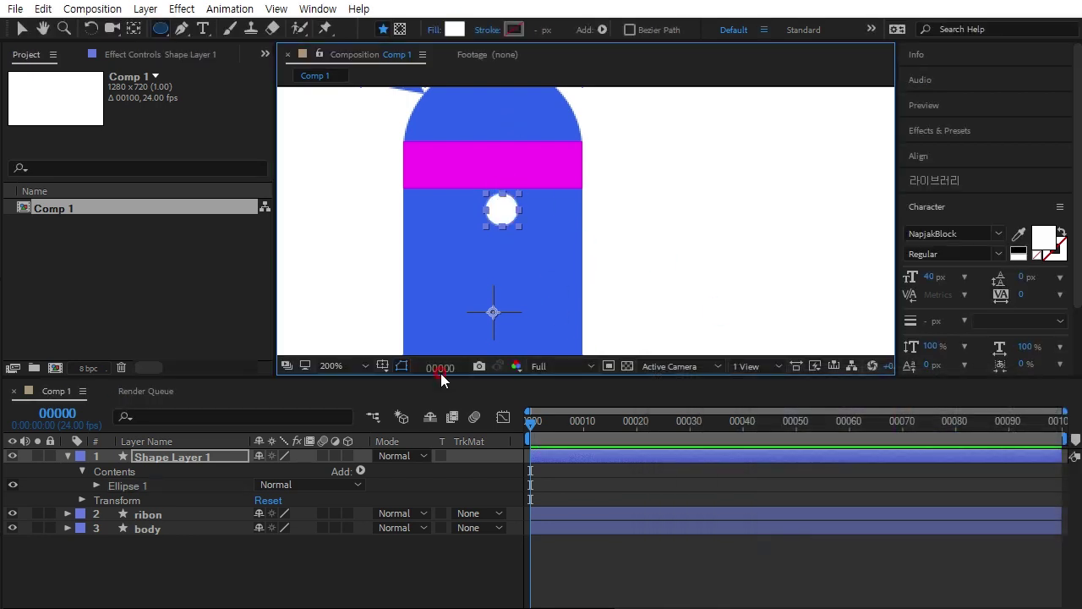
# Name the circle's layer '눈' and expand its Ellipse 1 path properties
pyautogui.click(180, 457)
pyautogui.press('Return')
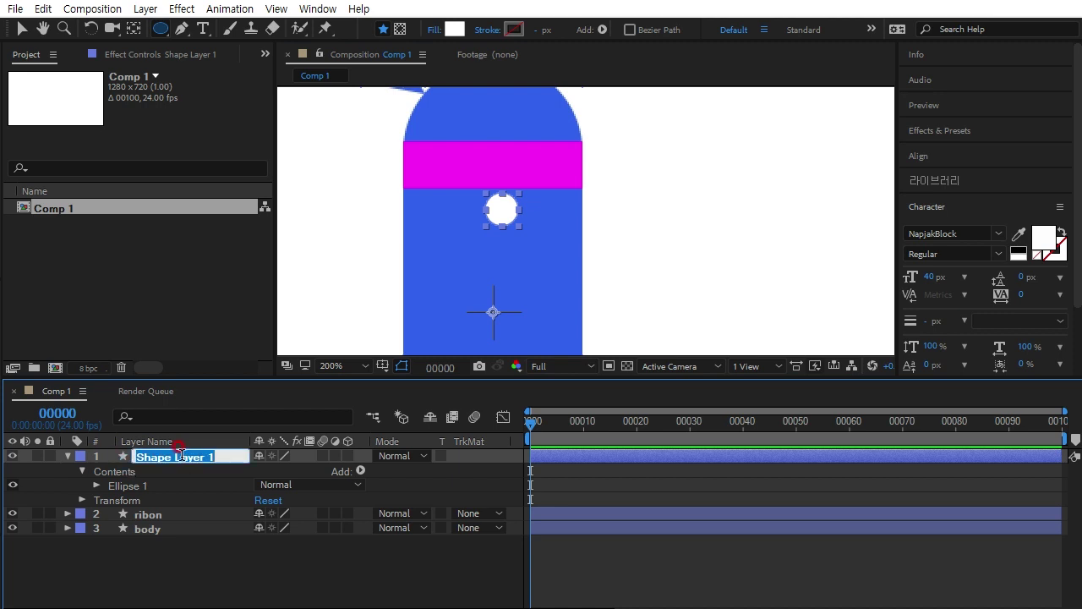
pyautogui.write('ㄴ')
pyautogui.write('눈')
pyautogui.press('Return')
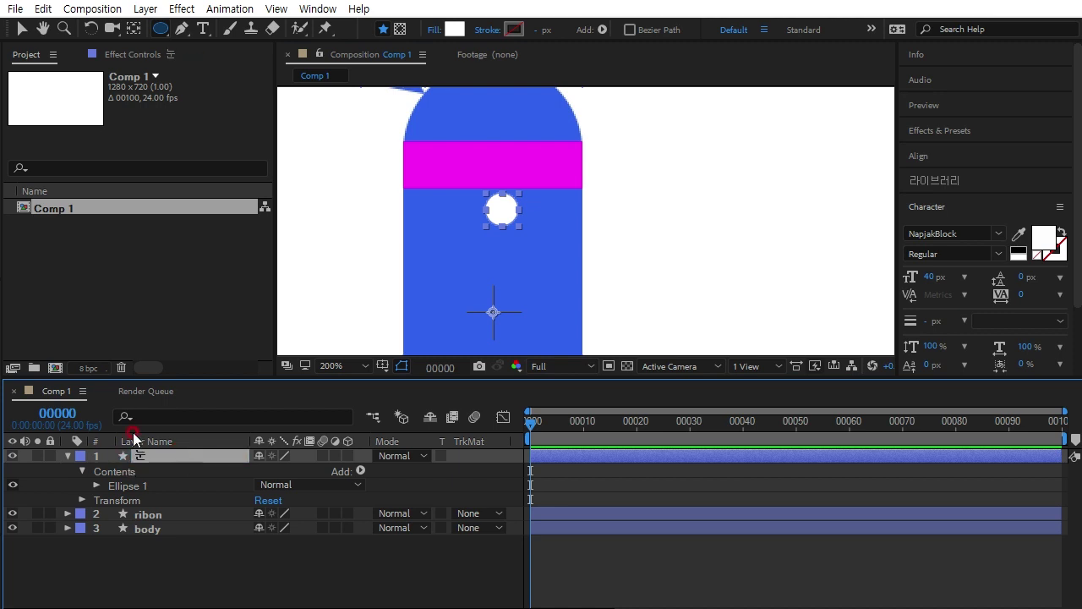
pyautogui.click(106, 483)
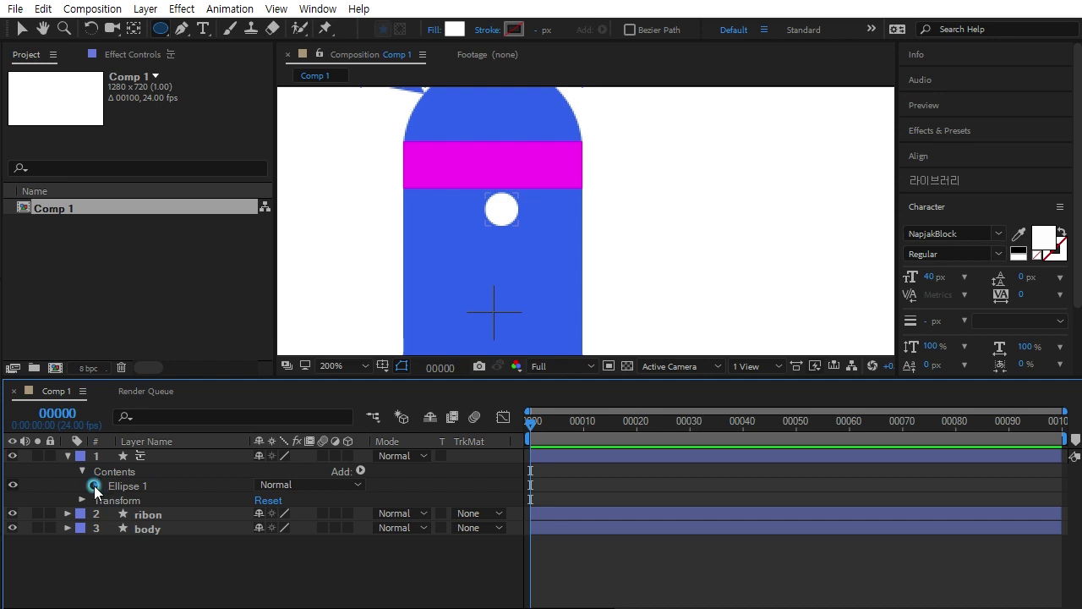
pyautogui.click(95, 486)
pyautogui.click(138, 499)
pyautogui.click(111, 500)
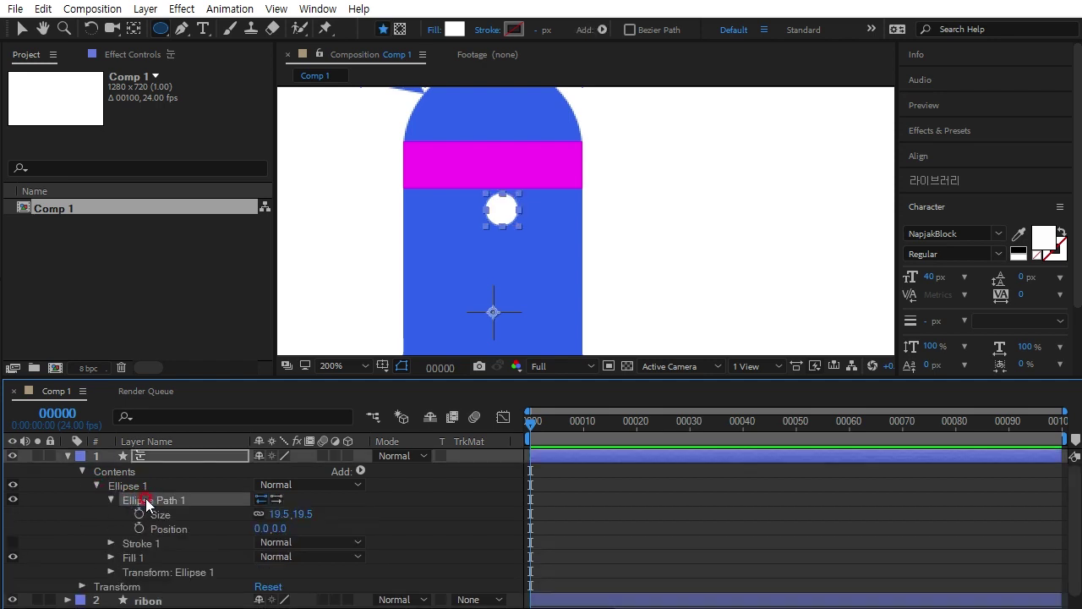
# Convert the eye's Ellipse Path 1 to a Bezier path and select it for point editing
pyautogui.click(188, 512)
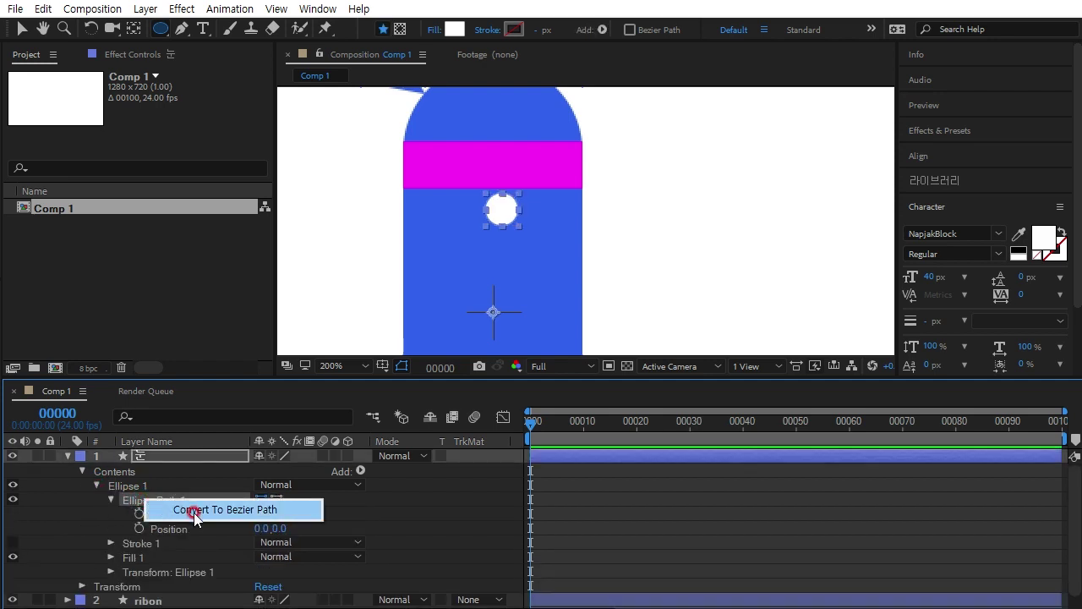
pyautogui.click(193, 510)
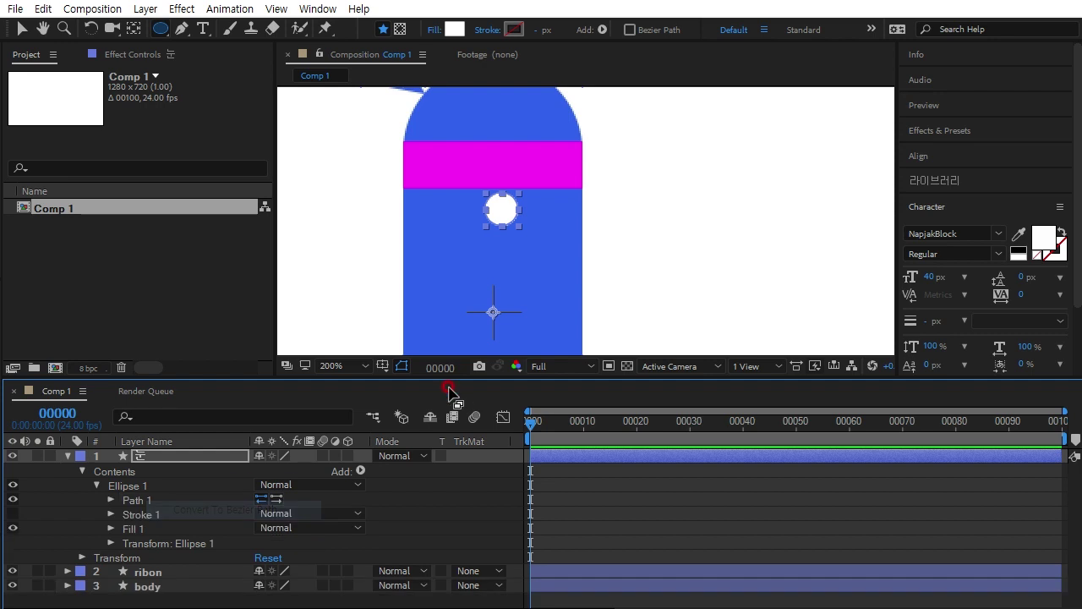
pyautogui.click(134, 500)
pyautogui.click(111, 500)
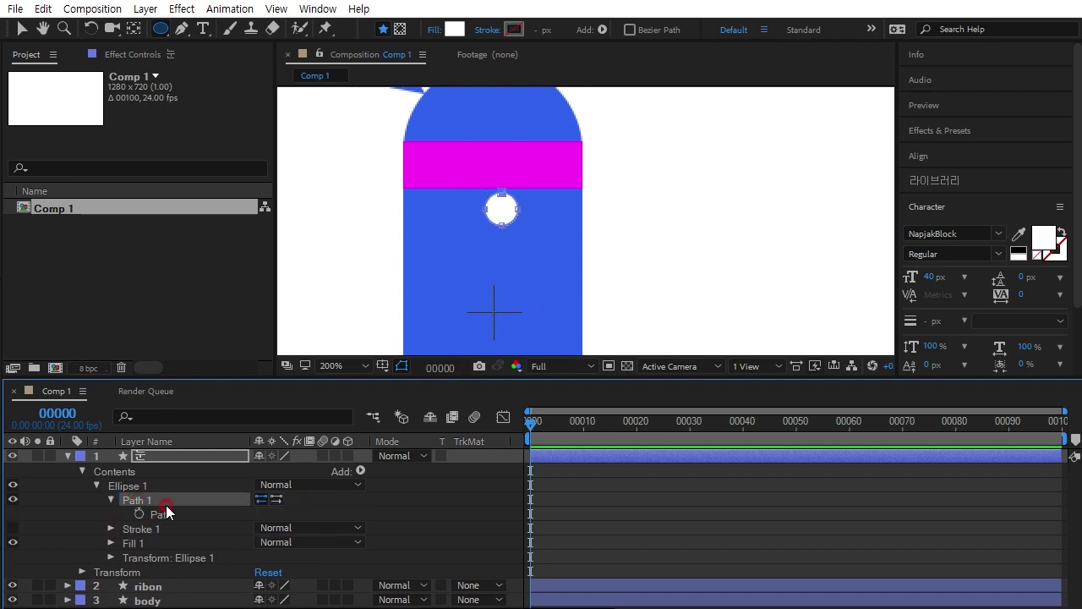
pyautogui.click(167, 511)
pyautogui.scroll(3, 580, 210)
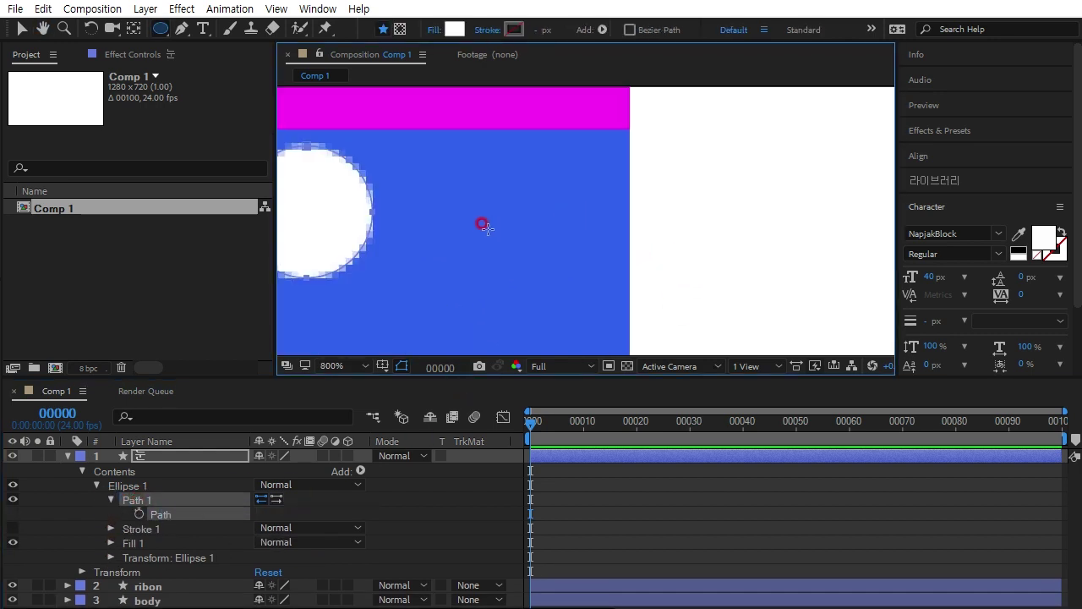
pyautogui.moveTo(484, 226); pyautogui.dragTo(745, 272)
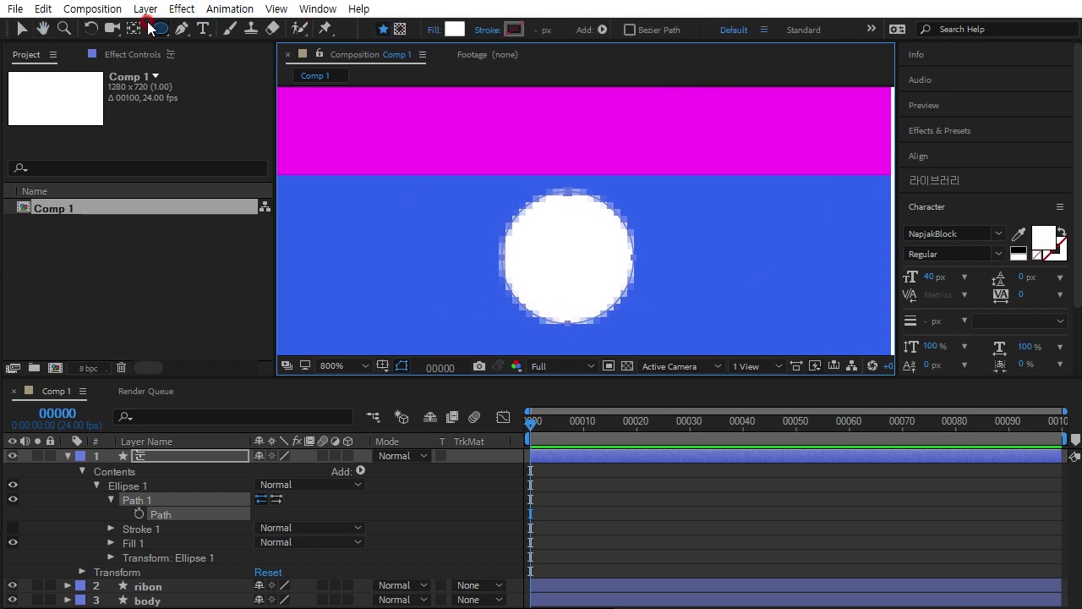
# Raise the circle's bottom point and pull the left handle inward to form a dome
pyautogui.moveTo(157, 38); pyautogui.dragTo(65, 32)
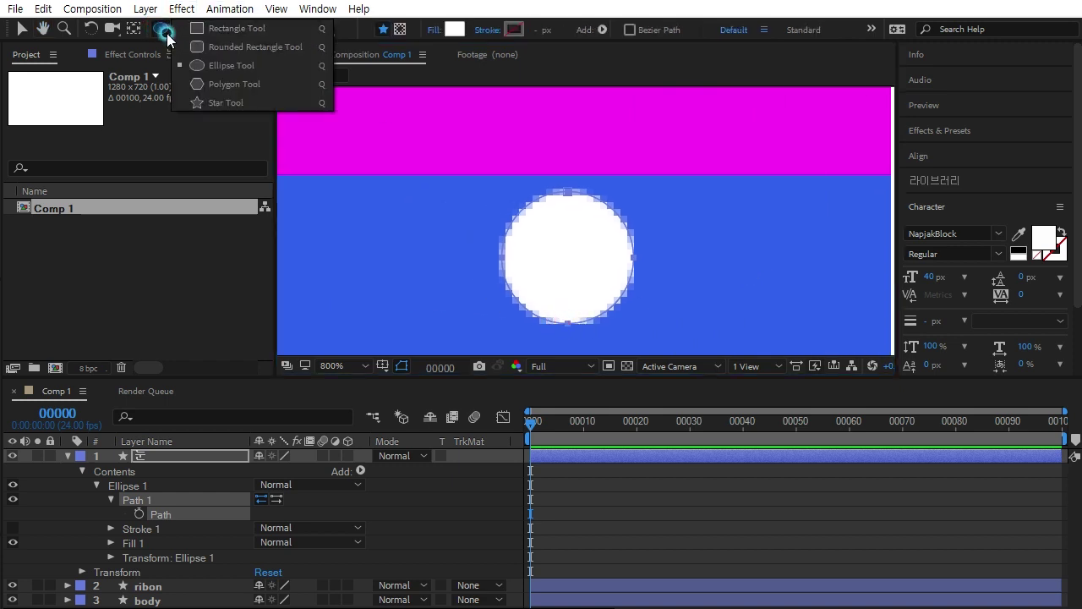
pyautogui.click(22, 29)
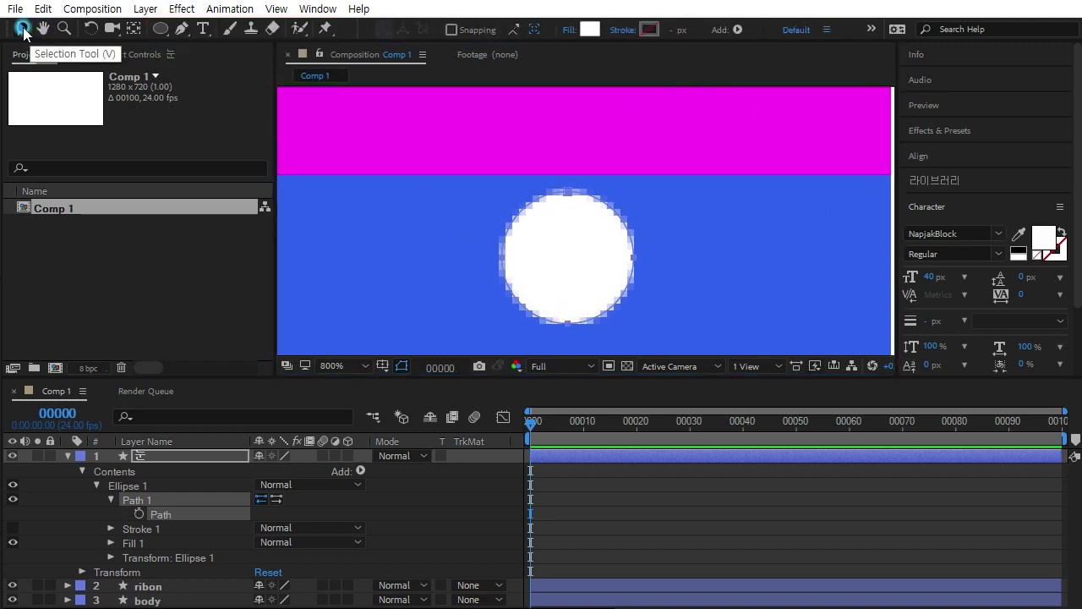
pyautogui.click(569, 323)
pyautogui.moveTo(569, 323); pyautogui.dragTo(570, 281)
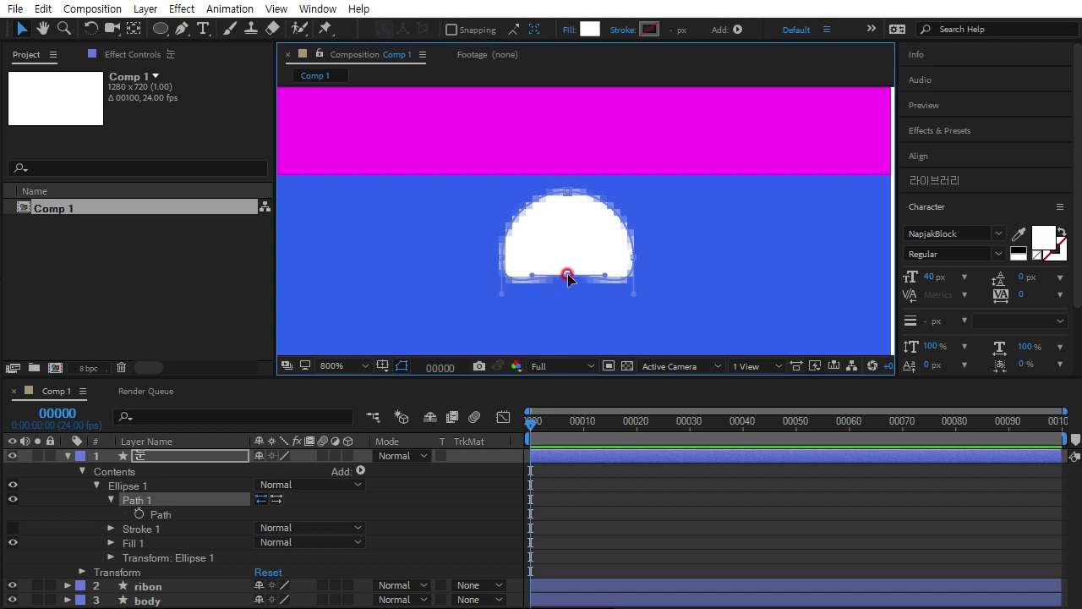
pyautogui.click(504, 257)
pyautogui.click(502, 294)
pyautogui.moveTo(505, 296)
pyautogui.mouseDown()
pyautogui.moveTo(560, 251)
pyautogui.moveTo(601, 293)
pyautogui.mouseUp()
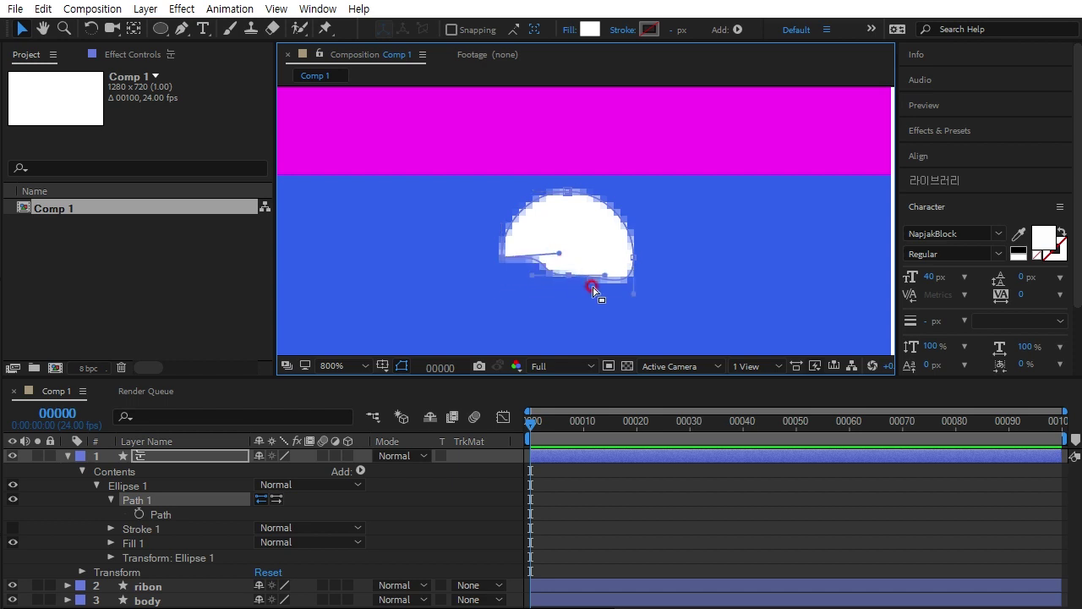
# Make the bottom vertex a sharp corner and straighten the dome's flat bottom edge
pyautogui.click(180, 29)
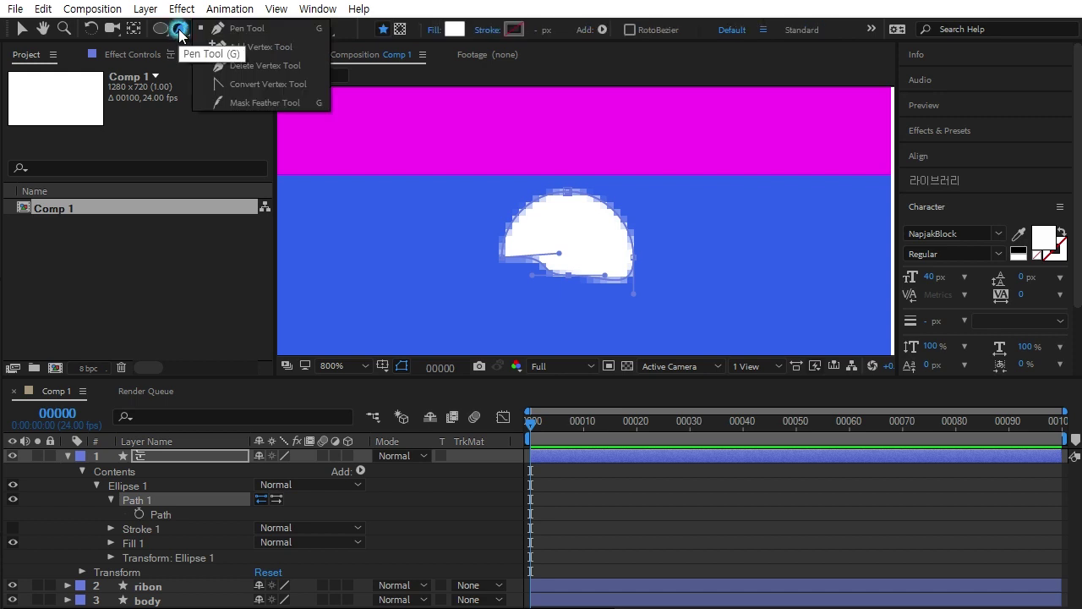
pyautogui.moveTo(179, 33); pyautogui.dragTo(244, 65)
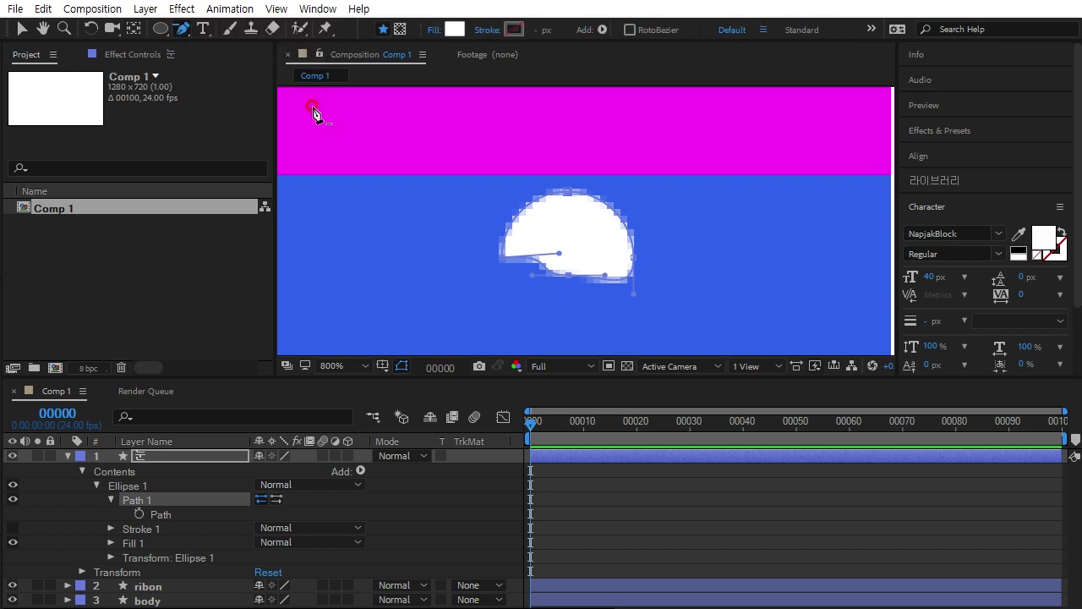
pyautogui.click(570, 279)
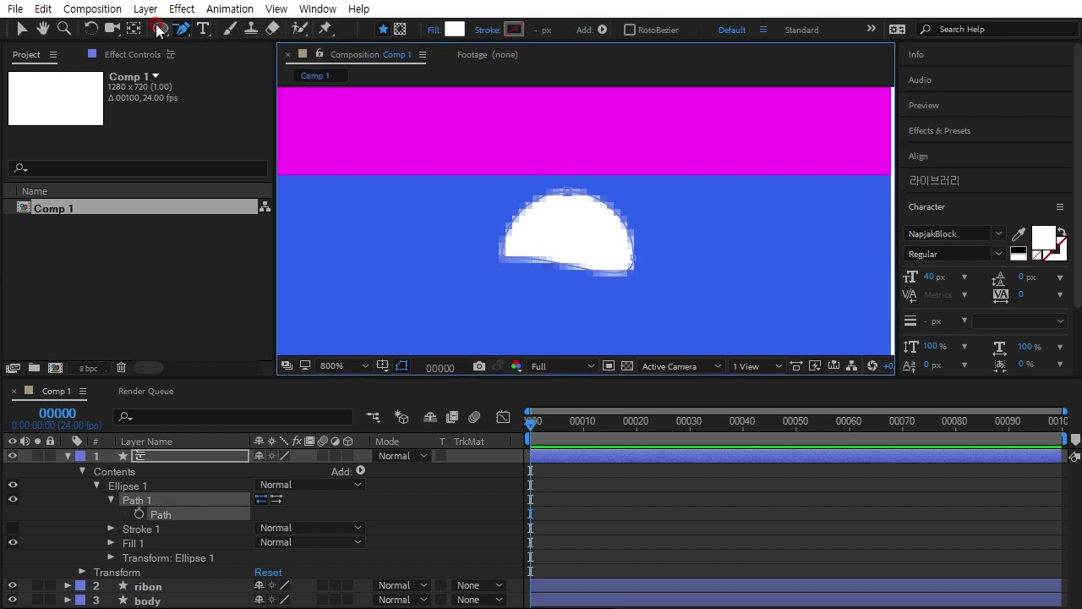
pyautogui.click(21, 30)
pyautogui.moveTo(633, 252)
pyautogui.mouseDown()
pyautogui.moveTo(635, 298)
pyautogui.moveTo(563, 256)
pyautogui.mouseUp()
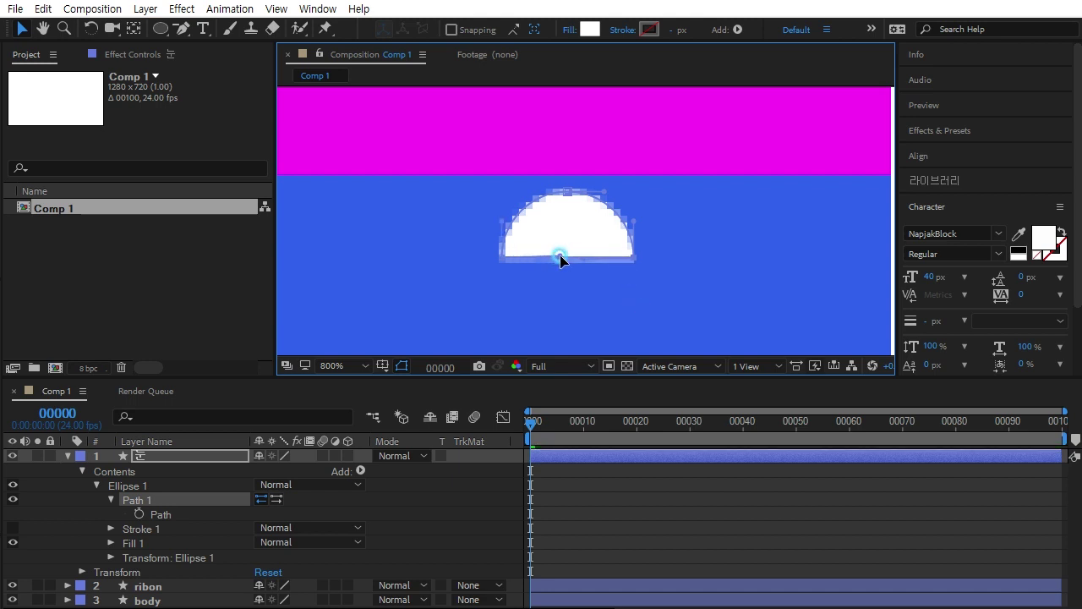
pyautogui.click(614, 266)
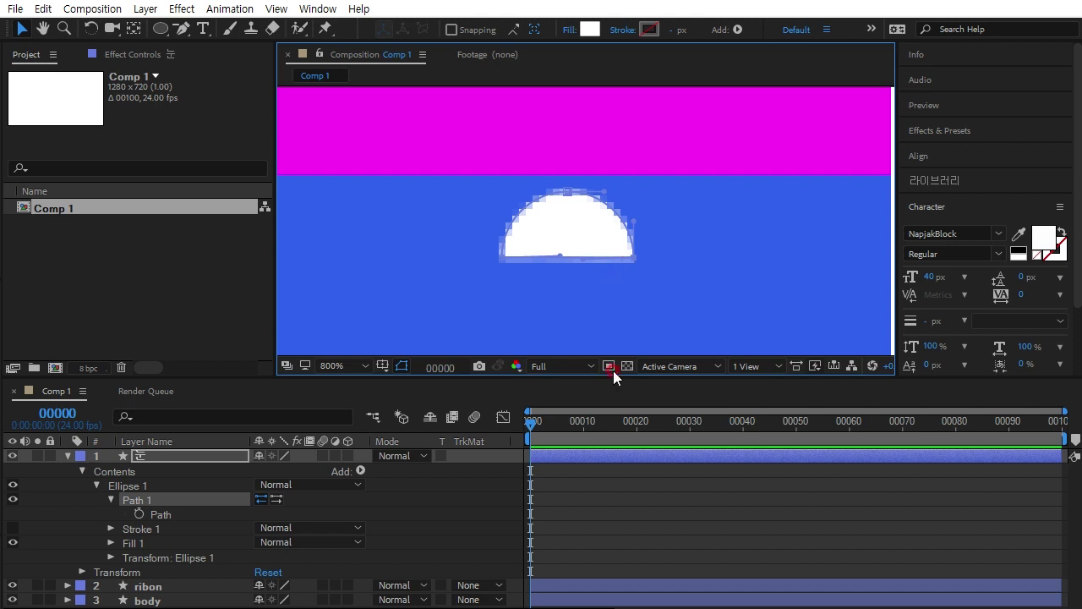
pyautogui.click(501, 486)
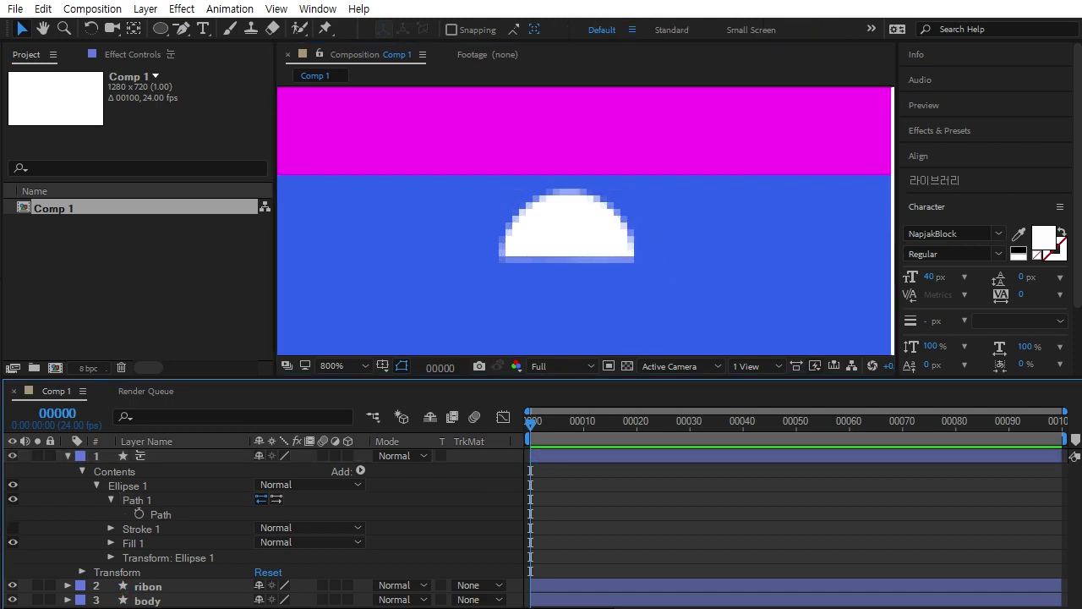
pyautogui.click(313, 536)
pyautogui.click(290, 456)
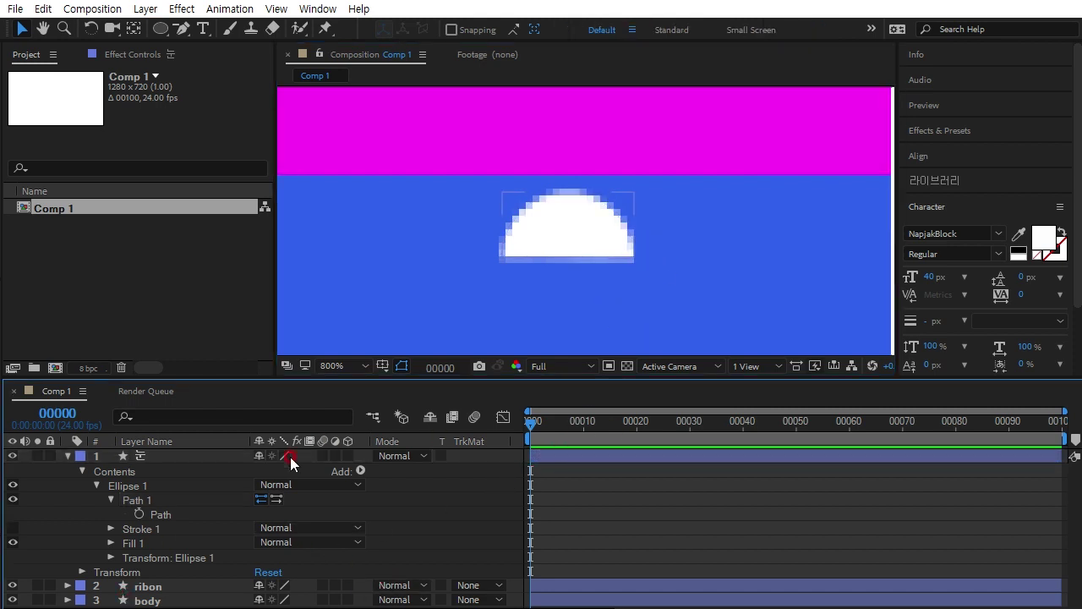
pyautogui.click(173, 457)
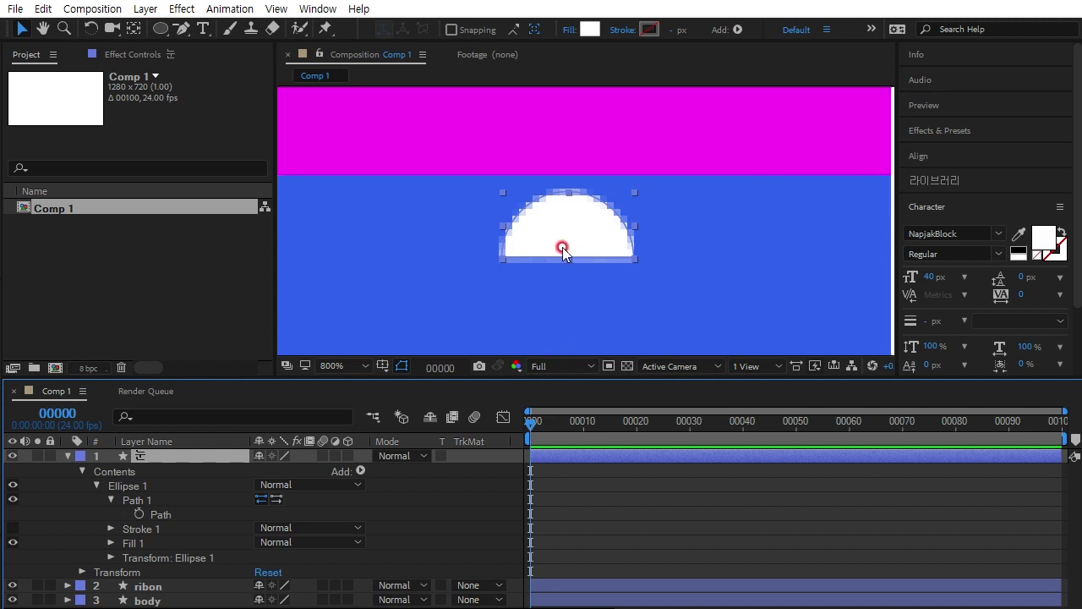
# Duplicate the Ellipse 1 group and give the copy a near-black fill
pyautogui.click(163, 490)
pyautogui.click(135, 485)
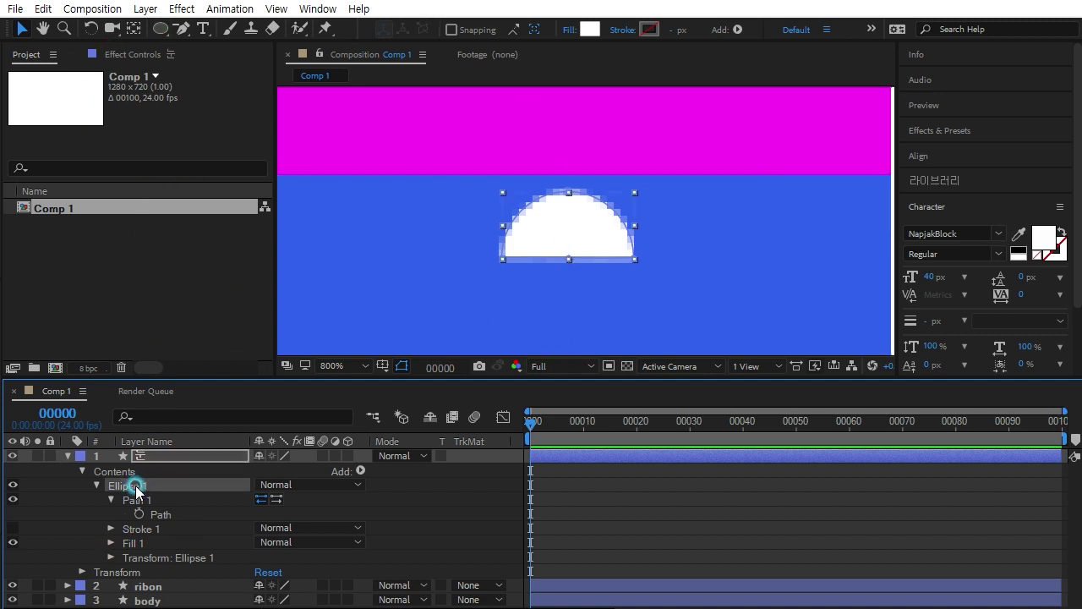
pyautogui.hotkey('ctrl', 'd')
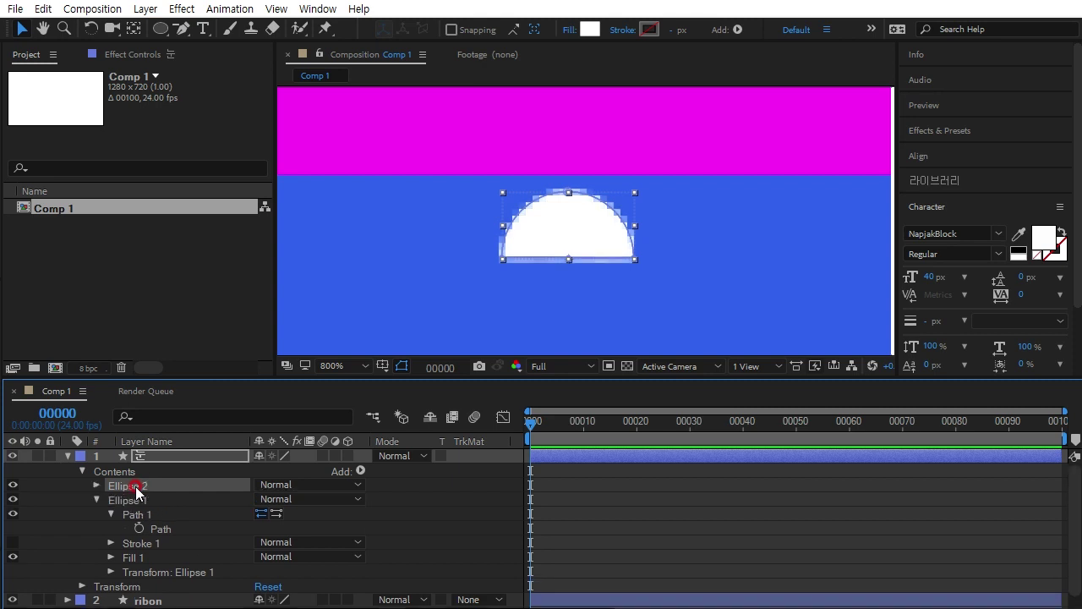
pyautogui.click(590, 28)
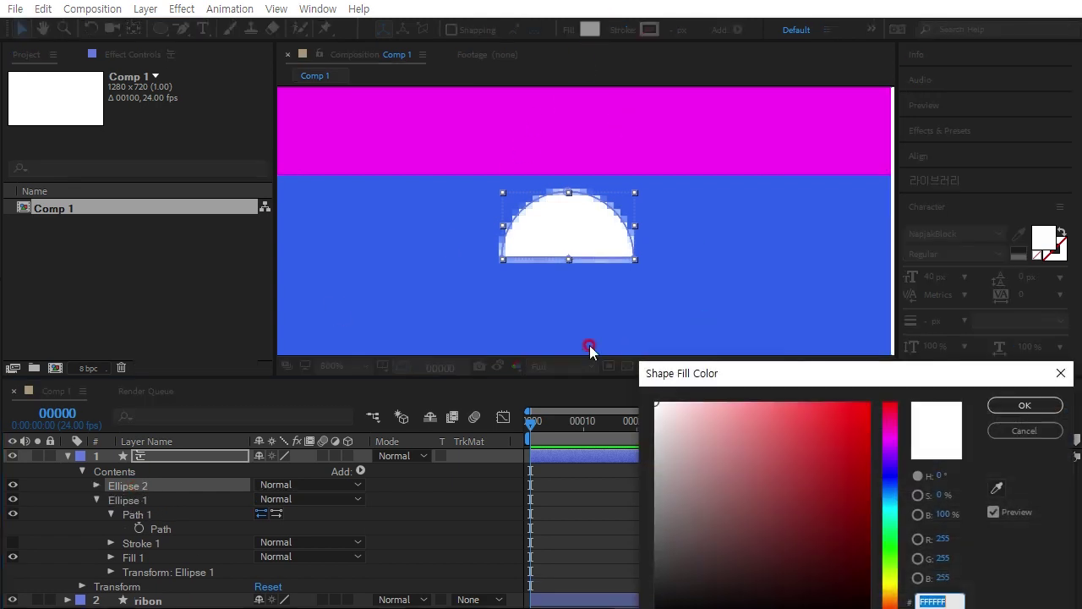
pyautogui.moveTo(705, 542); pyautogui.dragTo(617, 592)
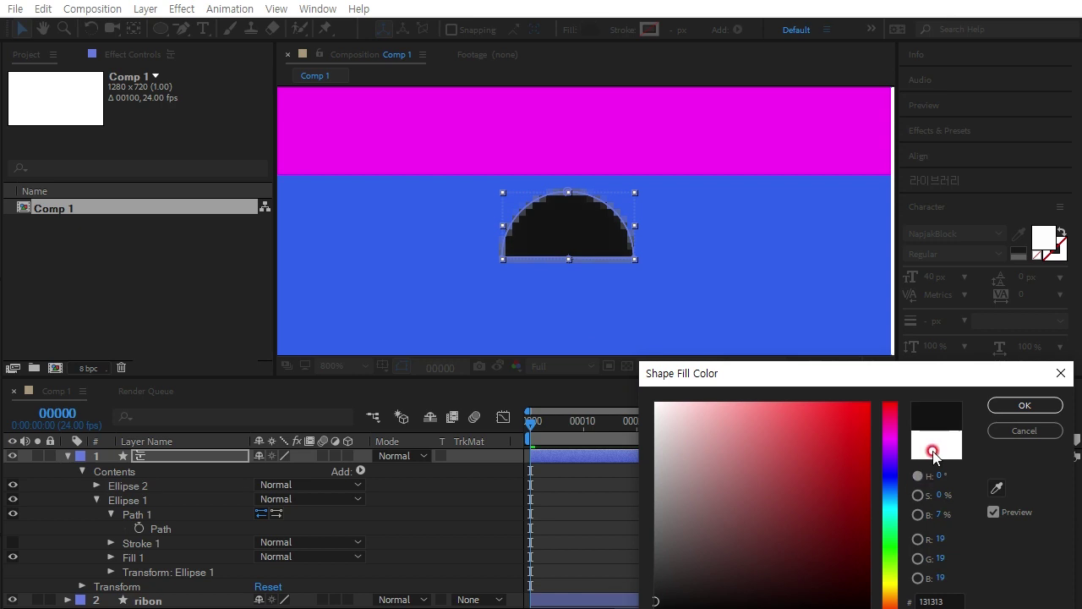
pyautogui.click(1019, 406)
# Shrink the Ellipse 2 path and move it into the lower right of the white eye
pyautogui.click(138, 487)
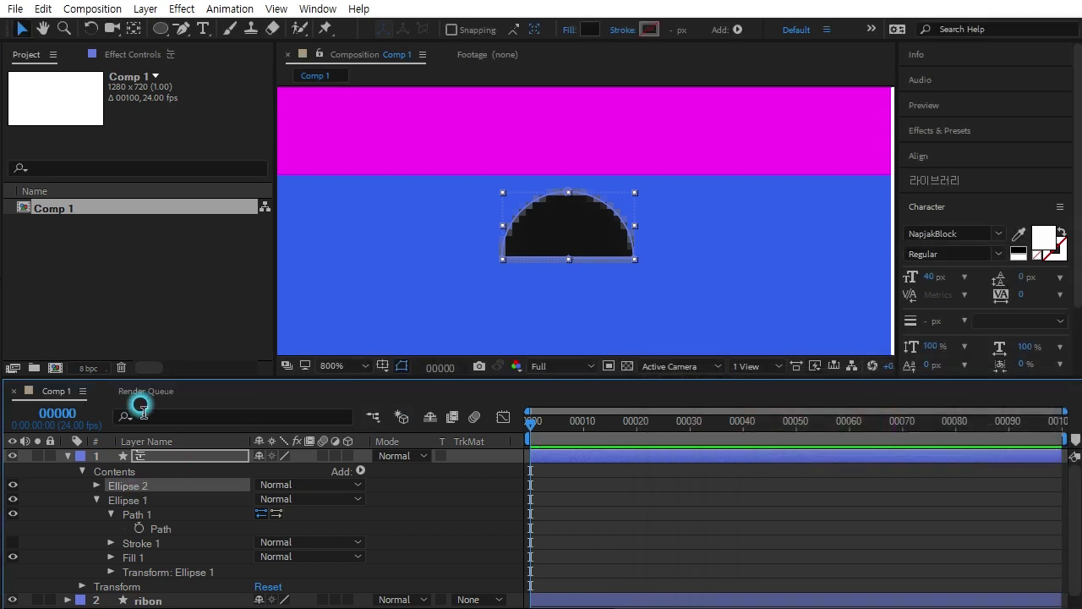
pyautogui.click(98, 486)
pyautogui.click(111, 499)
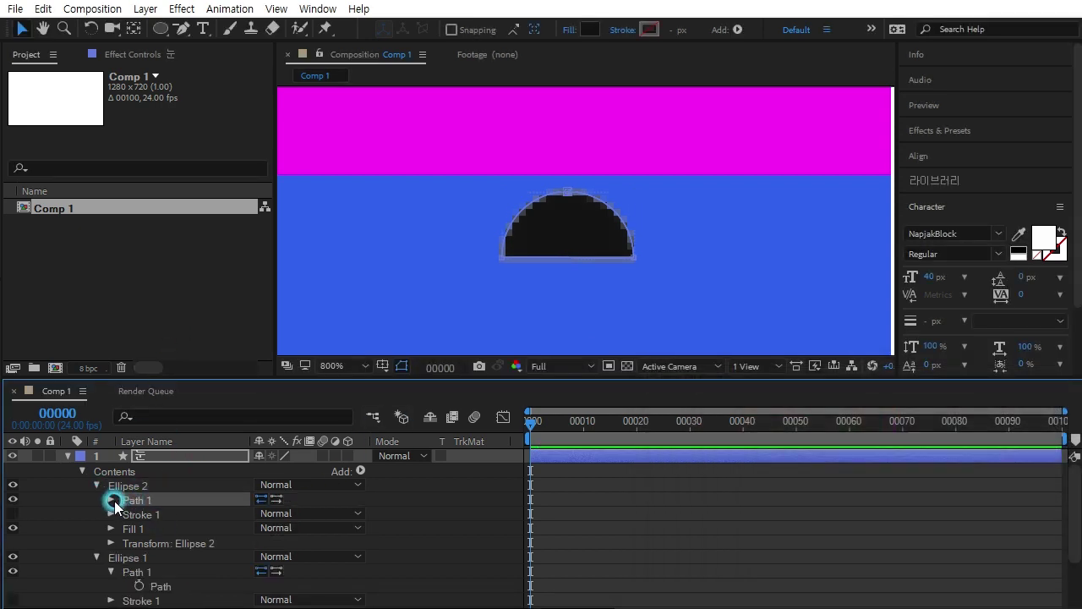
pyautogui.click(153, 515)
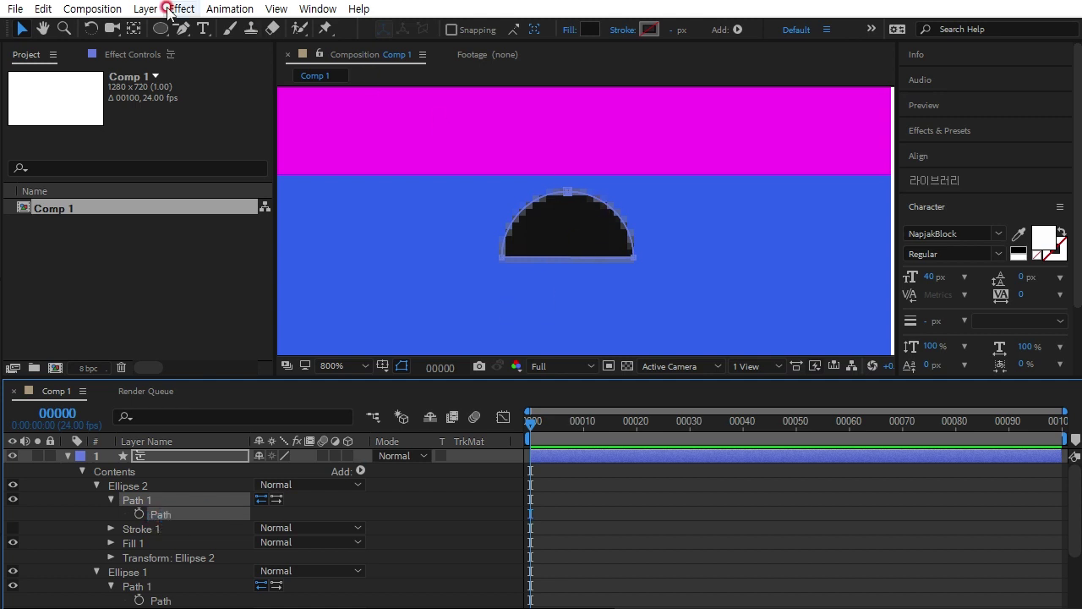
pyautogui.click(566, 194)
pyautogui.click(566, 193)
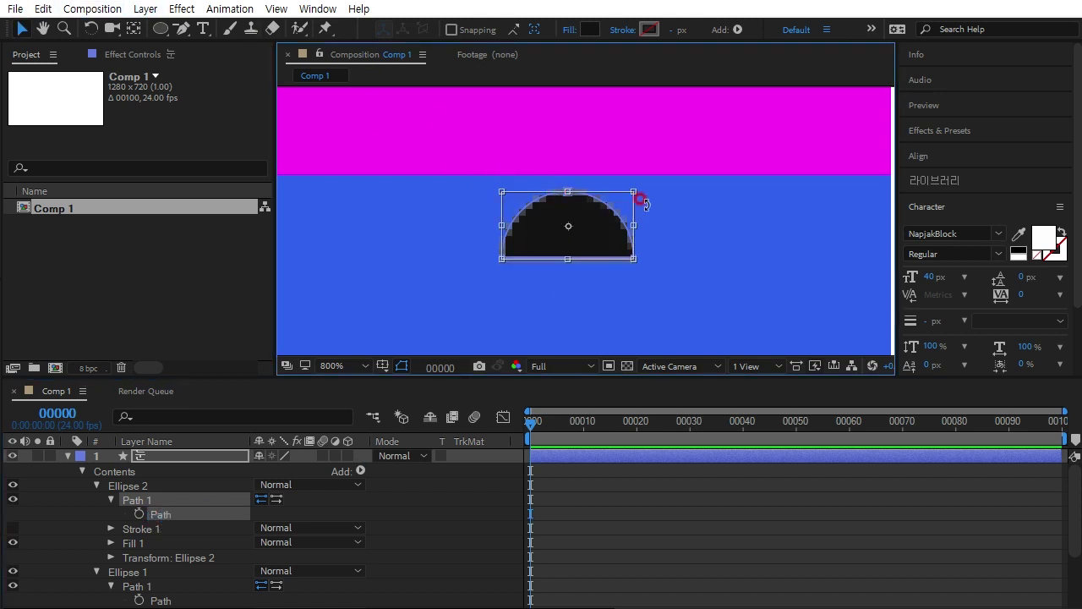
pyautogui.moveTo(634, 191); pyautogui.dragTo(595, 213)
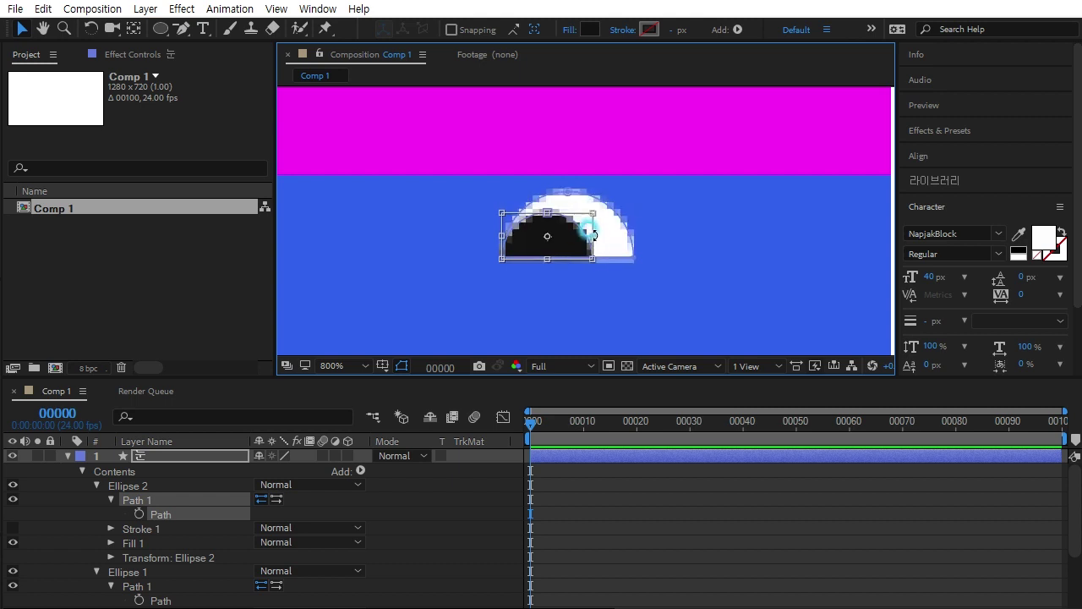
pyautogui.moveTo(571, 246); pyautogui.dragTo(609, 251)
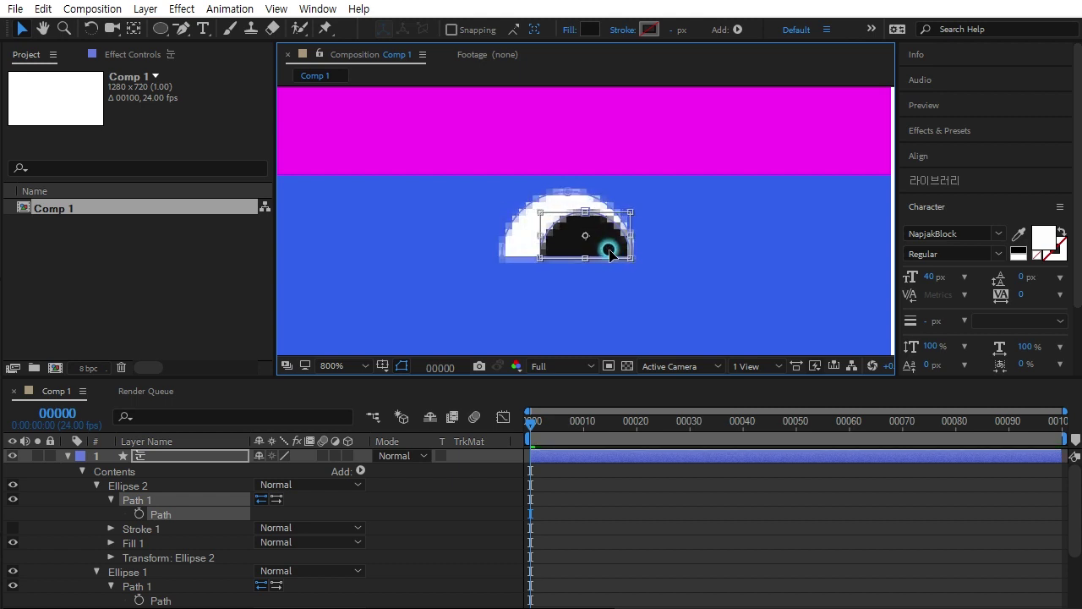
pyautogui.click(416, 575)
pyautogui.click(688, 312)
# Duplicate the eye layer and move the copy right to X 672
pyautogui.scroll(-2, 636, 244)
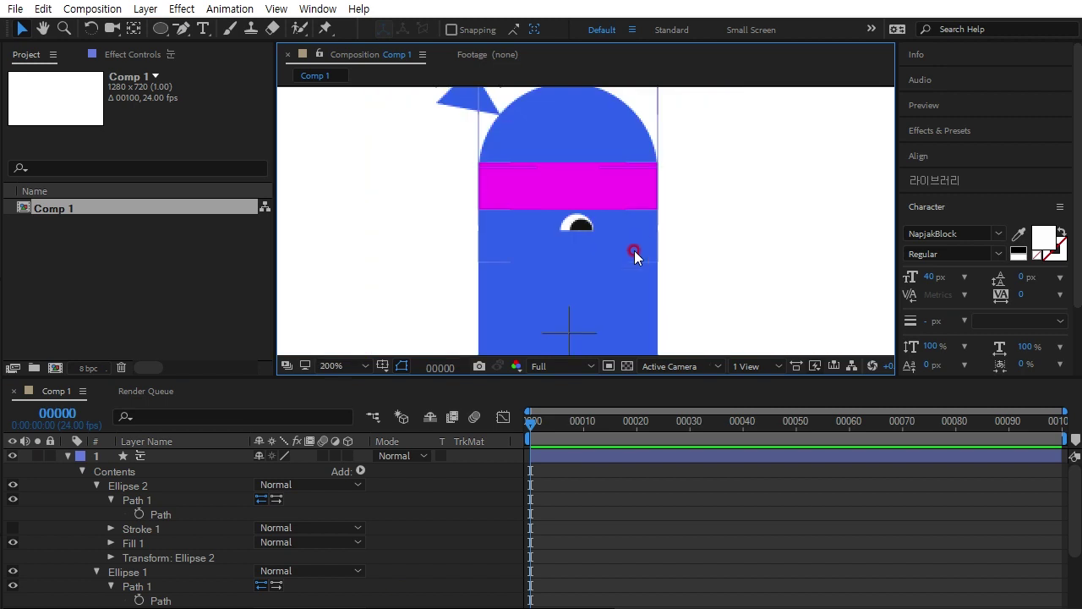
pyautogui.click(70, 457)
pyautogui.click(68, 457)
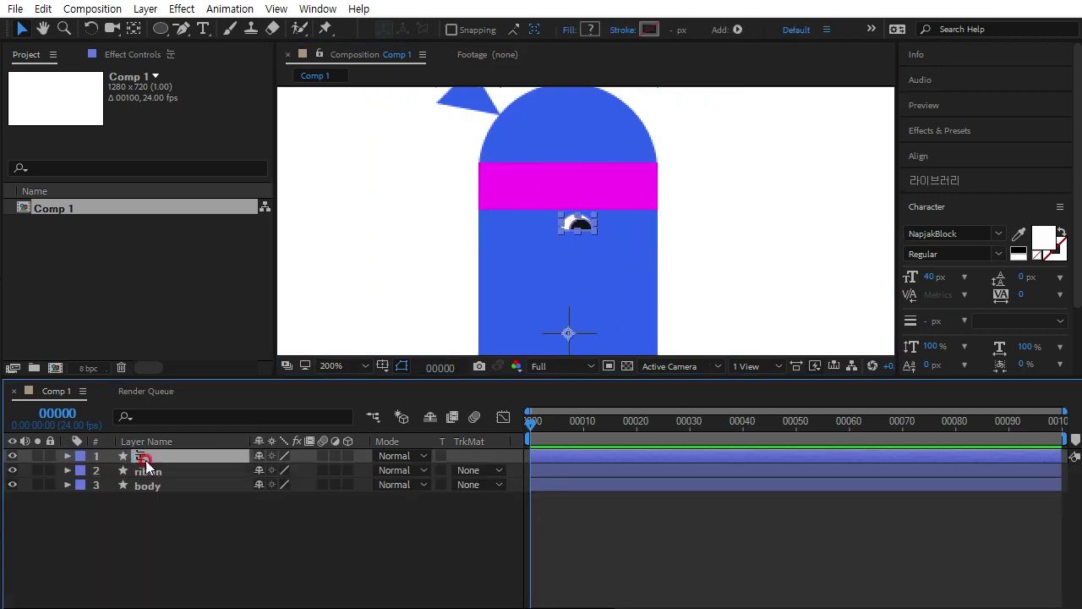
pyautogui.hotkey('ctrl', 'd')
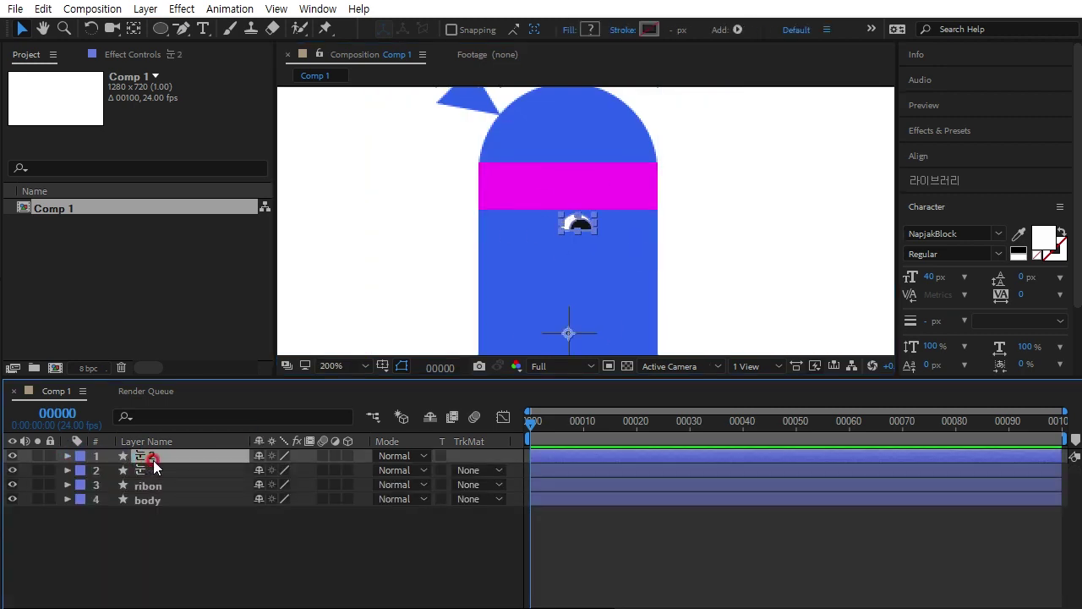
pyautogui.click(167, 461)
pyautogui.press('p')
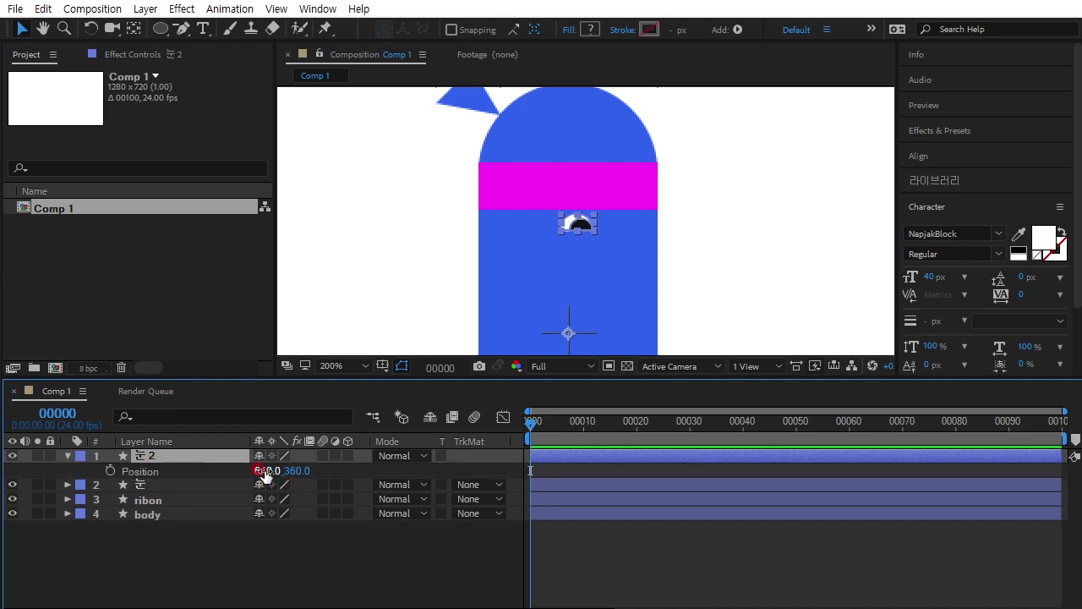
pyautogui.moveTo(265, 474); pyautogui.dragTo(285, 470)
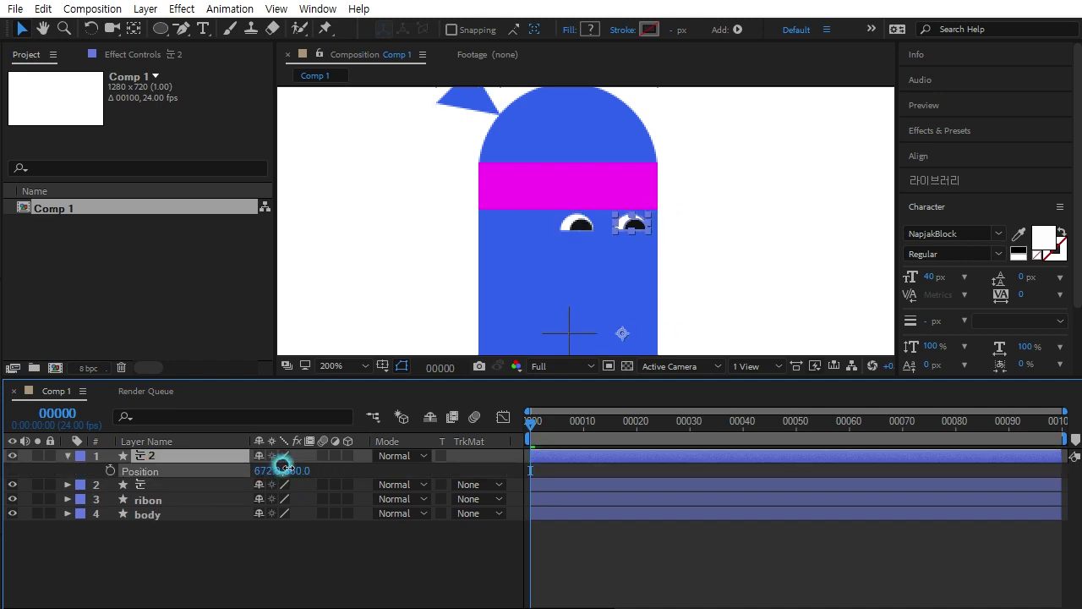
pyautogui.moveTo(284, 469); pyautogui.dragTo(279, 466)
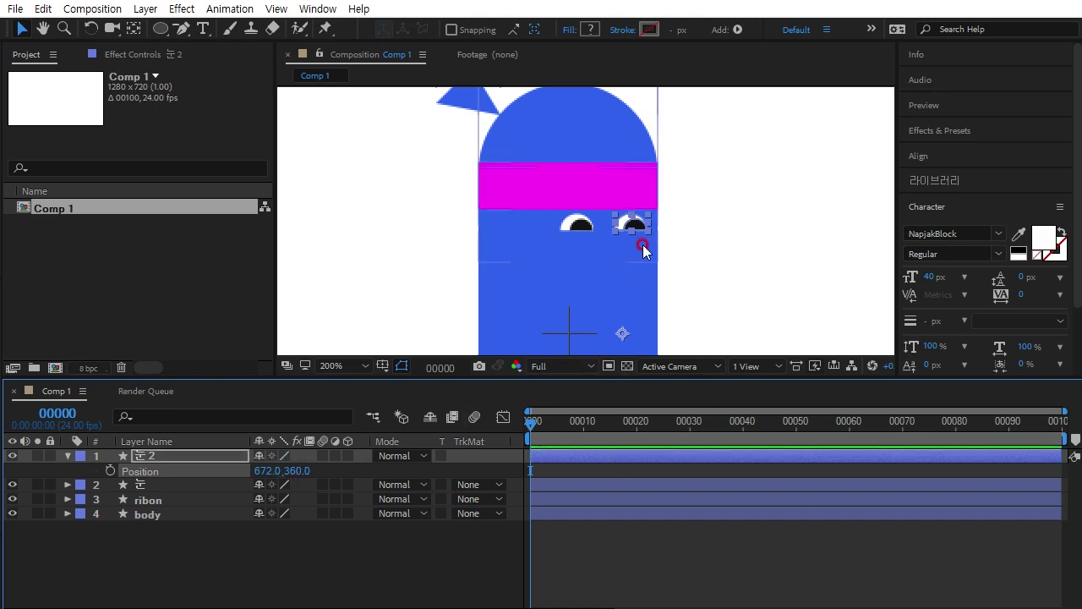
pyautogui.click(575, 534)
# Scale both eye layers up to 147%
pyautogui.moveTo(689, 285); pyautogui.dragTo(657, 245)
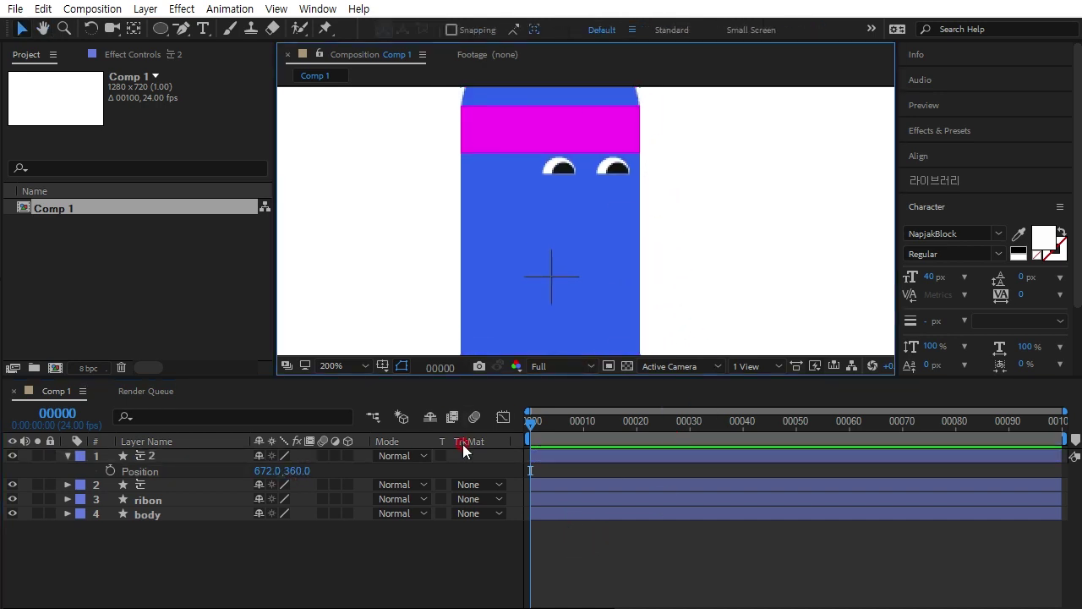
pyautogui.click(157, 485)
pyautogui.keyDown('shift'); pyautogui.click(163, 458); pyautogui.keyUp('shift')
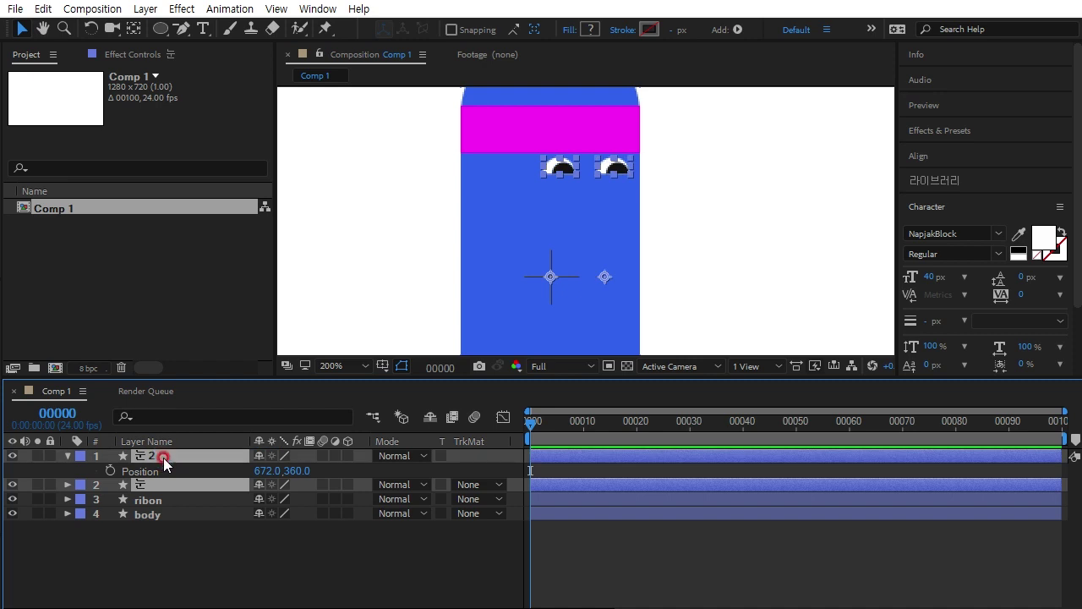
pyautogui.press('s')
pyautogui.moveTo(302, 500); pyautogui.dragTo(351, 502)
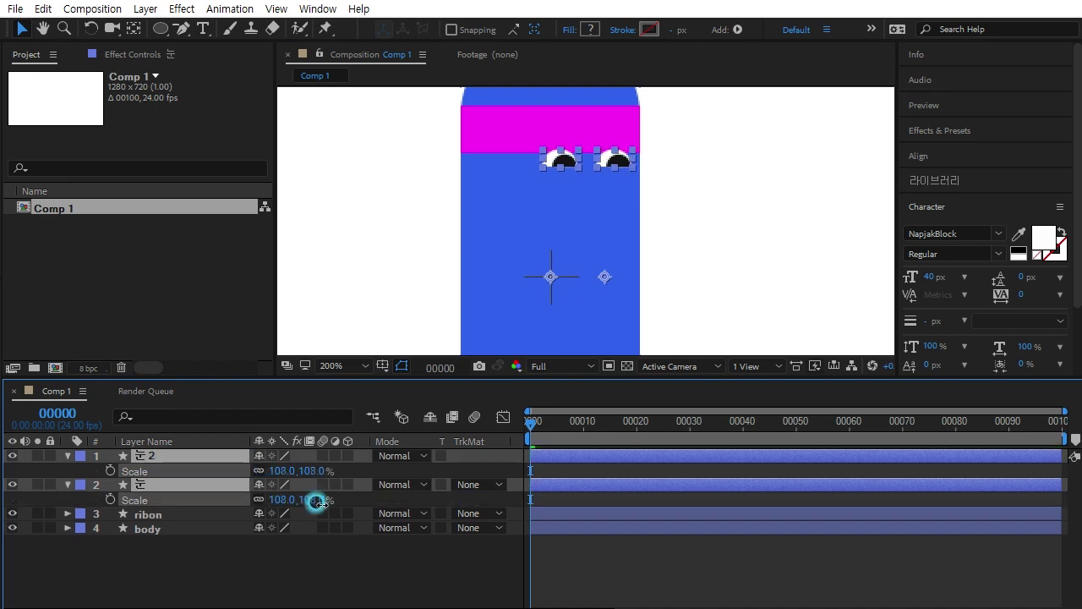
# Set both eyes' vertical position to Y 400
pyautogui.click(214, 466)
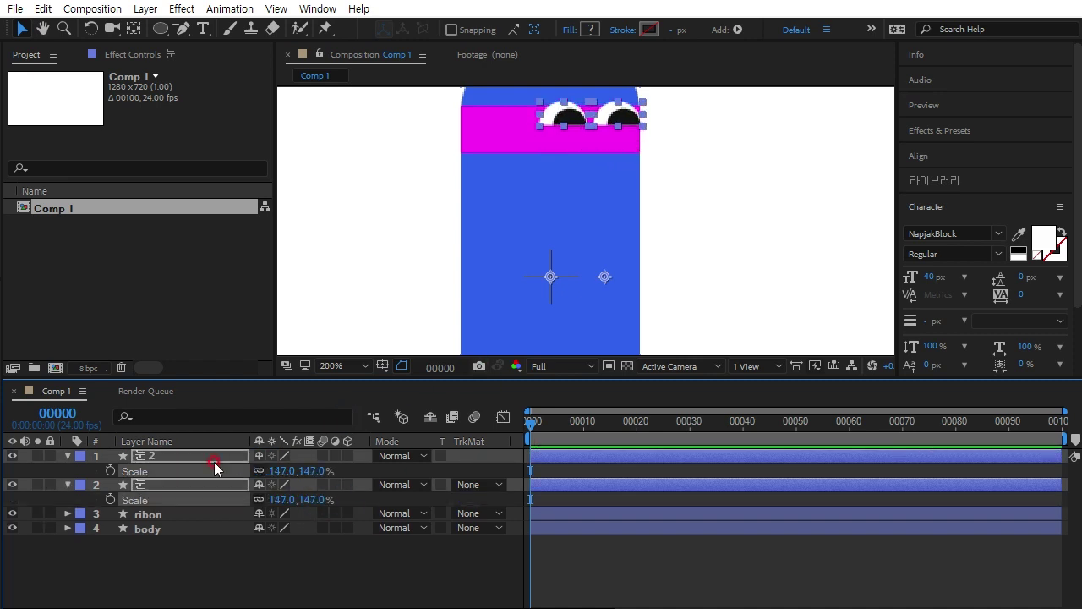
pyautogui.press('p')
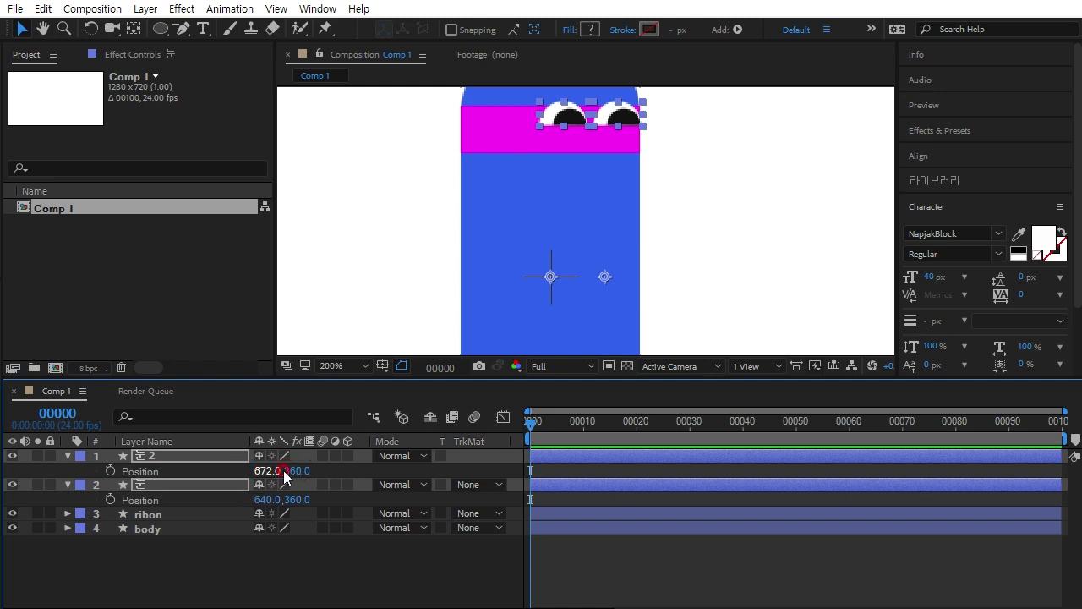
pyautogui.moveTo(298, 471); pyautogui.dragTo(319, 471)
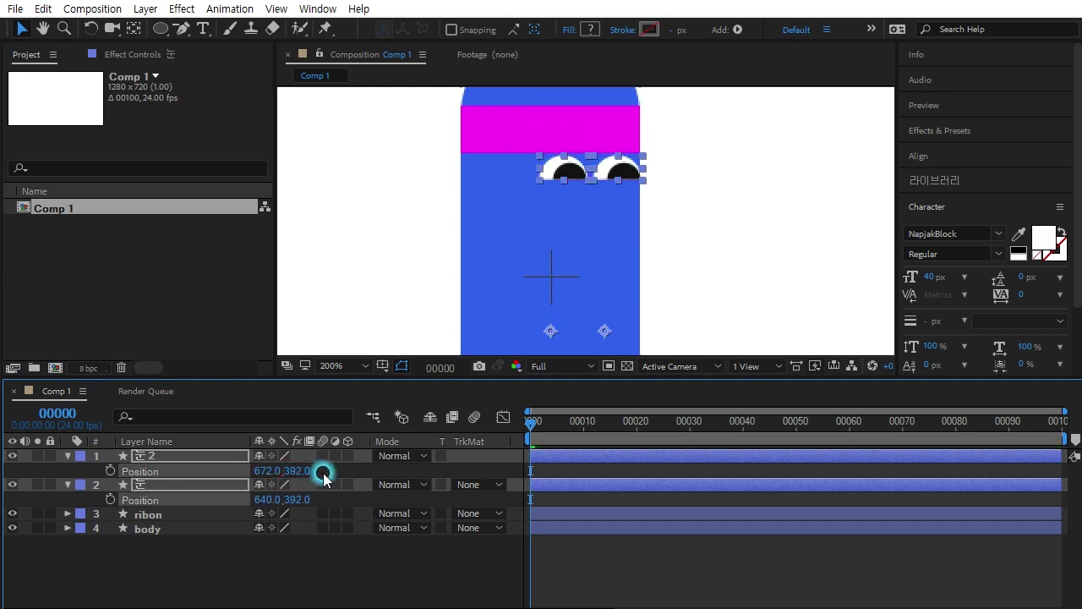
pyautogui.click(826, 539)
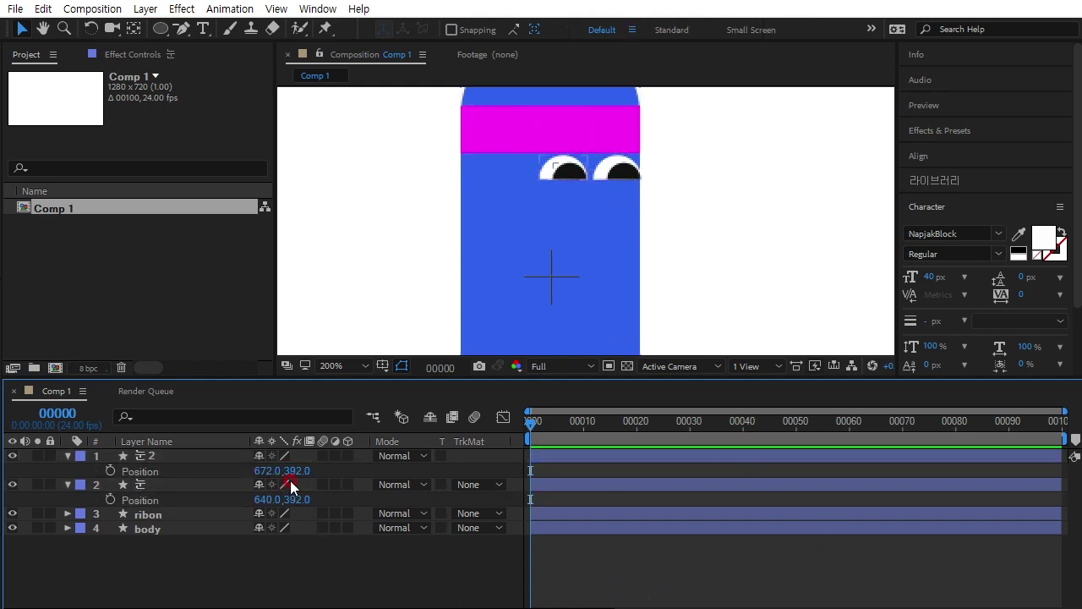
pyautogui.moveTo(292, 475); pyautogui.dragTo(298, 474)
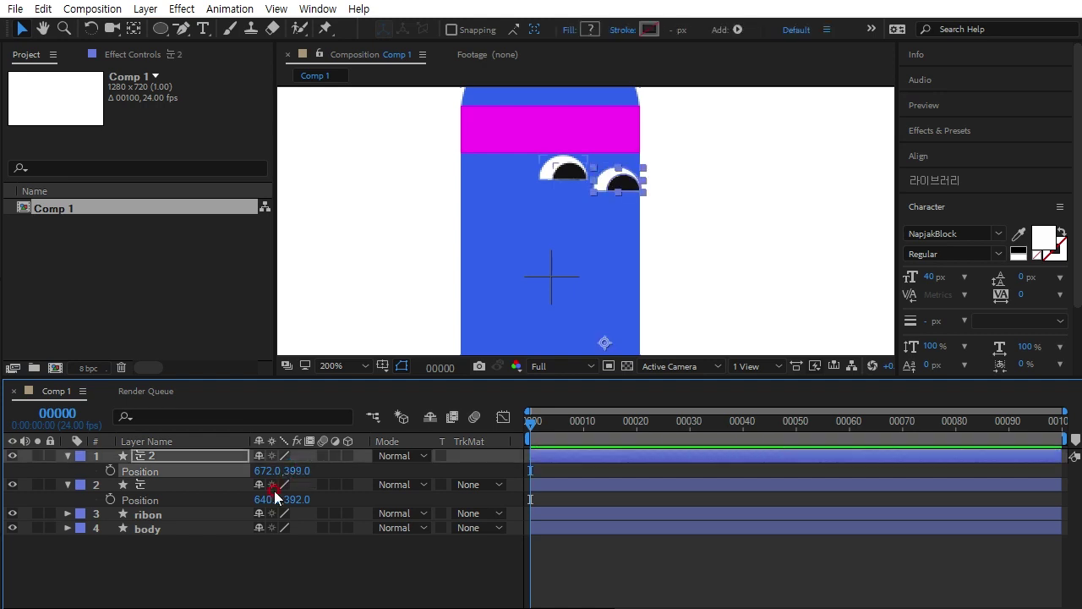
pyautogui.click(294, 500)
pyautogui.write('400')
pyautogui.press('Return')
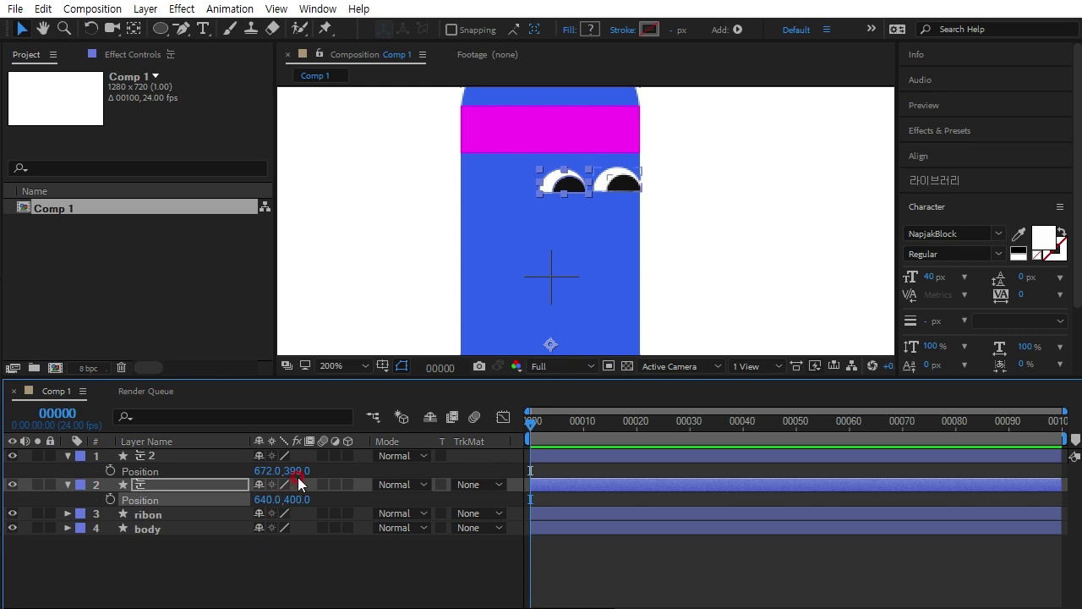
pyautogui.click(298, 471)
pyautogui.write('400')
pyautogui.press('Return')
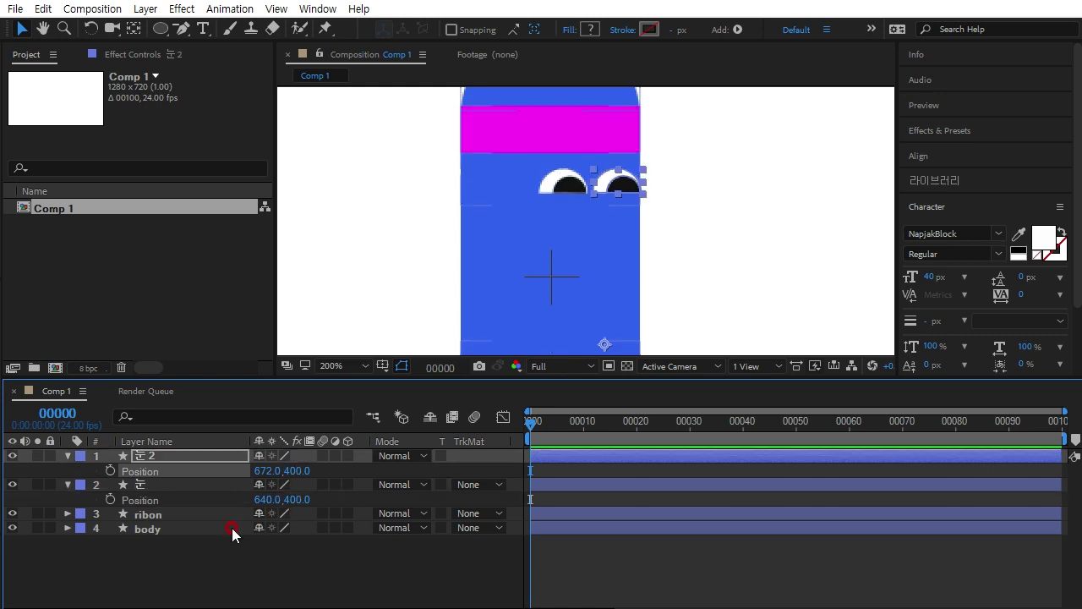
pyautogui.click(663, 538)
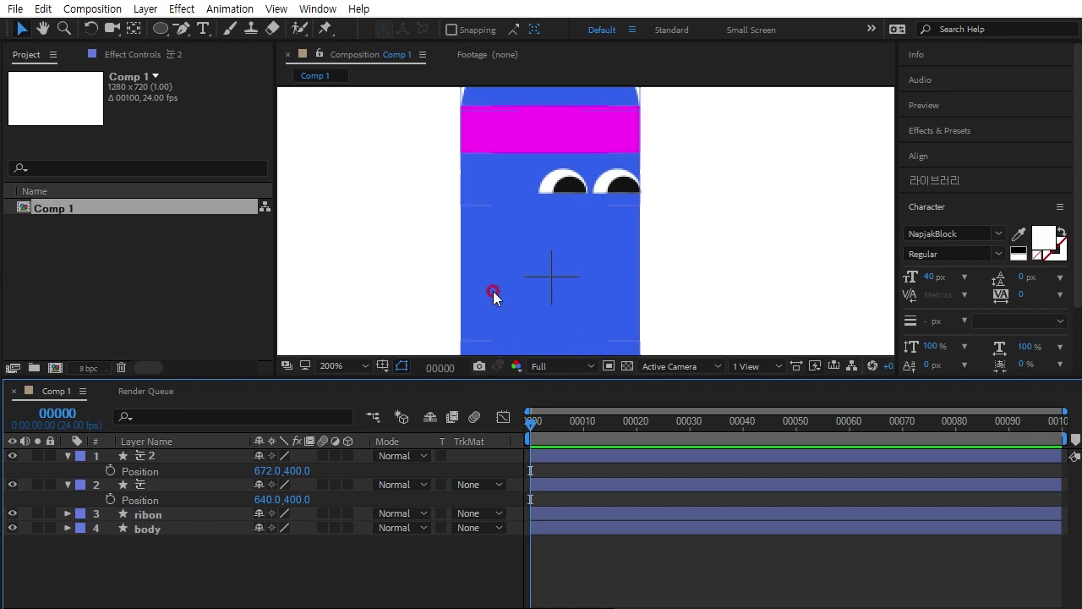
pyautogui.moveTo(181, 28); pyautogui.dragTo(243, 32)
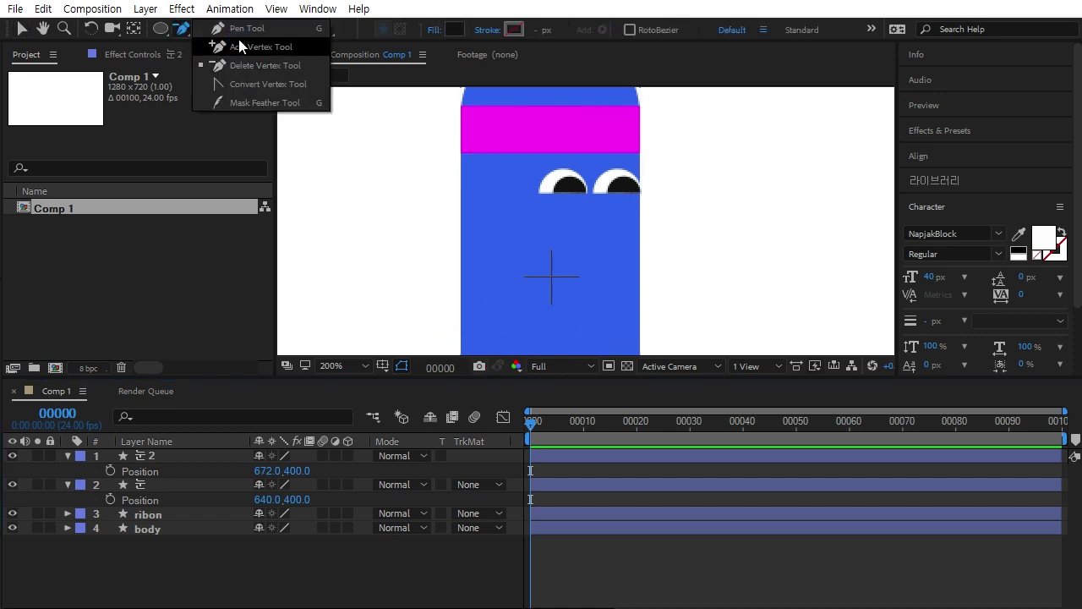
# Draw a curved smile path below the eyes with the Pen tool
pyautogui.click(601, 558)
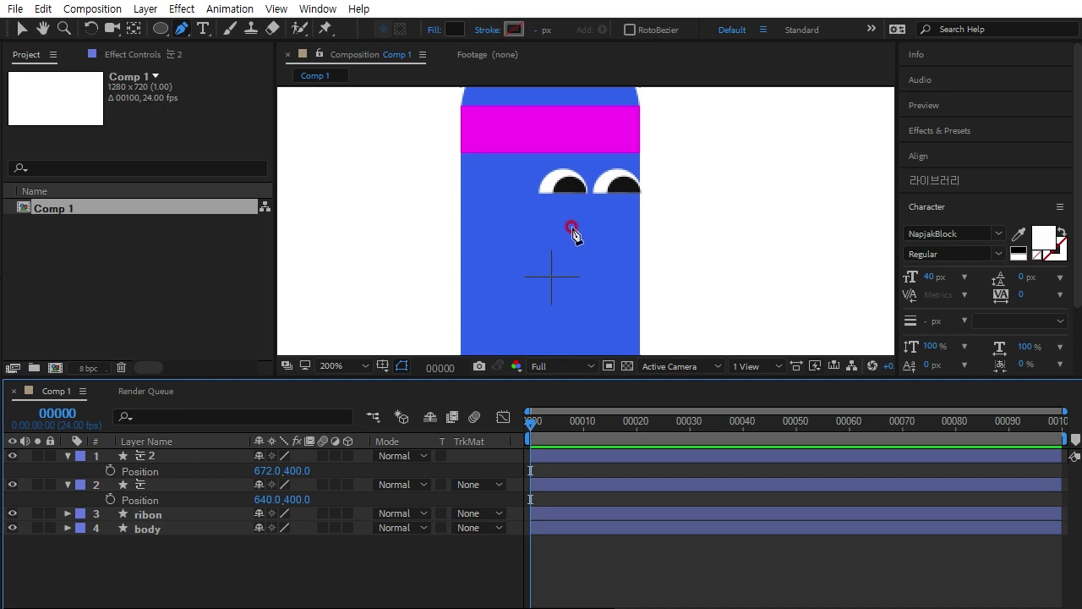
pyautogui.click(571, 227)
pyautogui.moveTo(614, 228); pyautogui.dragTo(631, 201)
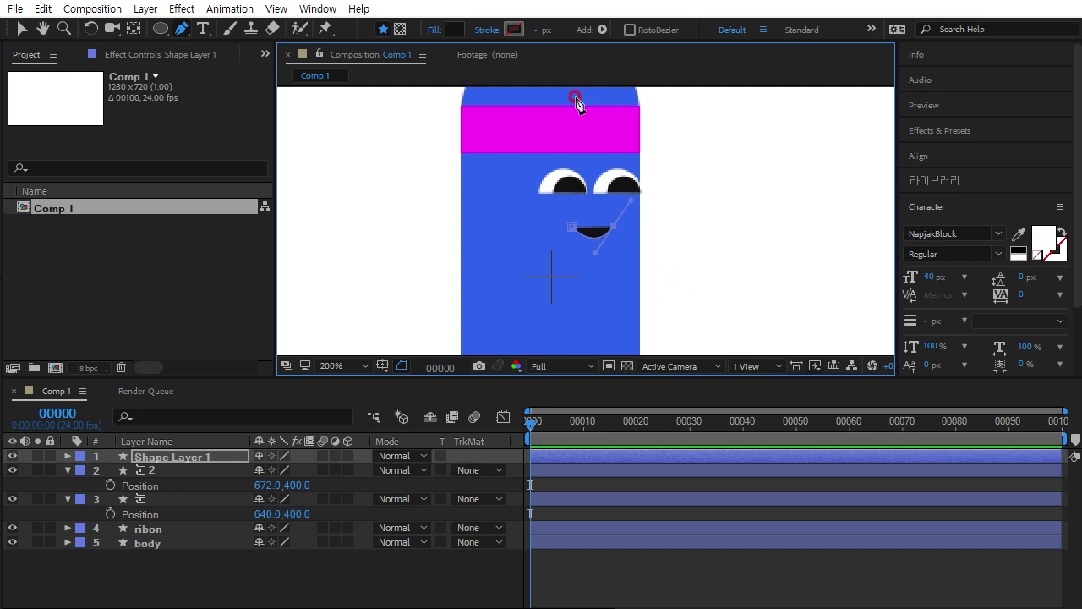
# Give the smile no fill and a red 2 px stroke
pyautogui.click(430, 31)
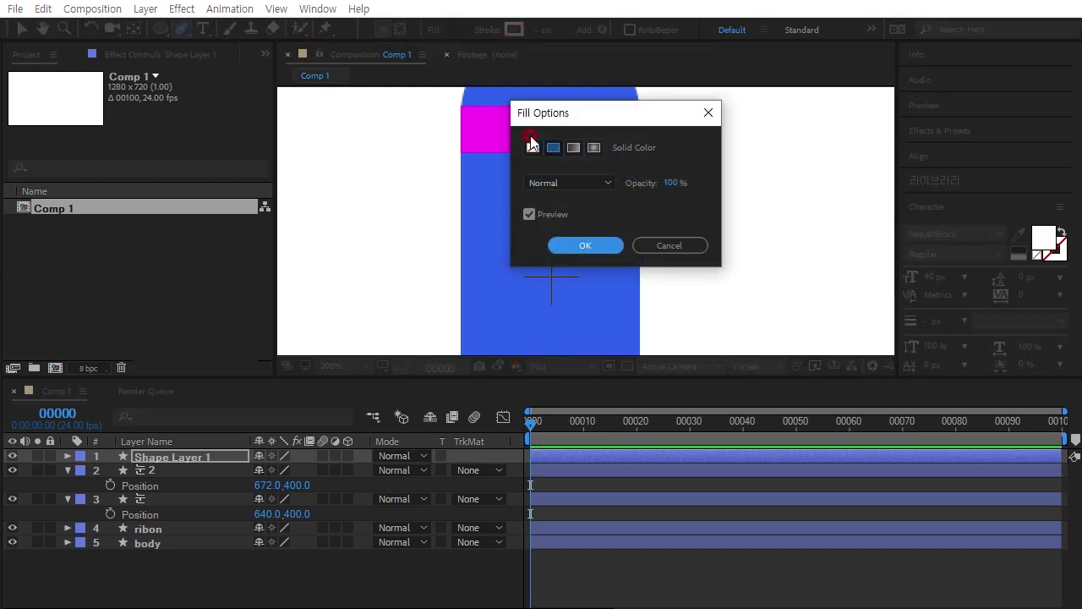
pyautogui.click(530, 144)
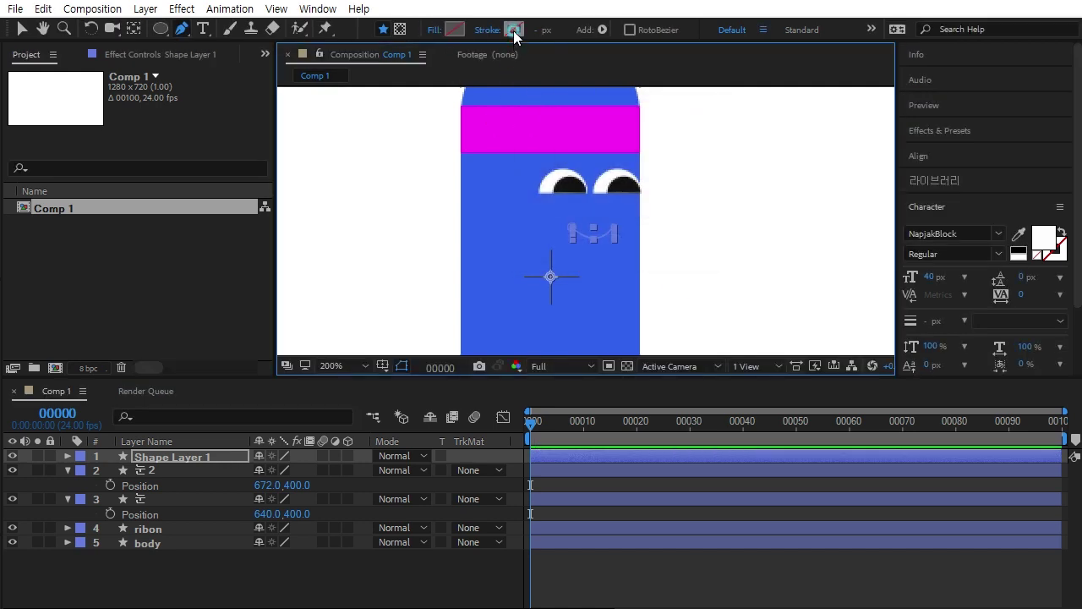
pyautogui.click(514, 30)
pyautogui.moveTo(891, 474)
pyautogui.mouseDown()
pyautogui.moveTo(896, 385)
pyautogui.moveTo(867, 394)
pyautogui.mouseUp()
pyautogui.click(1007, 405)
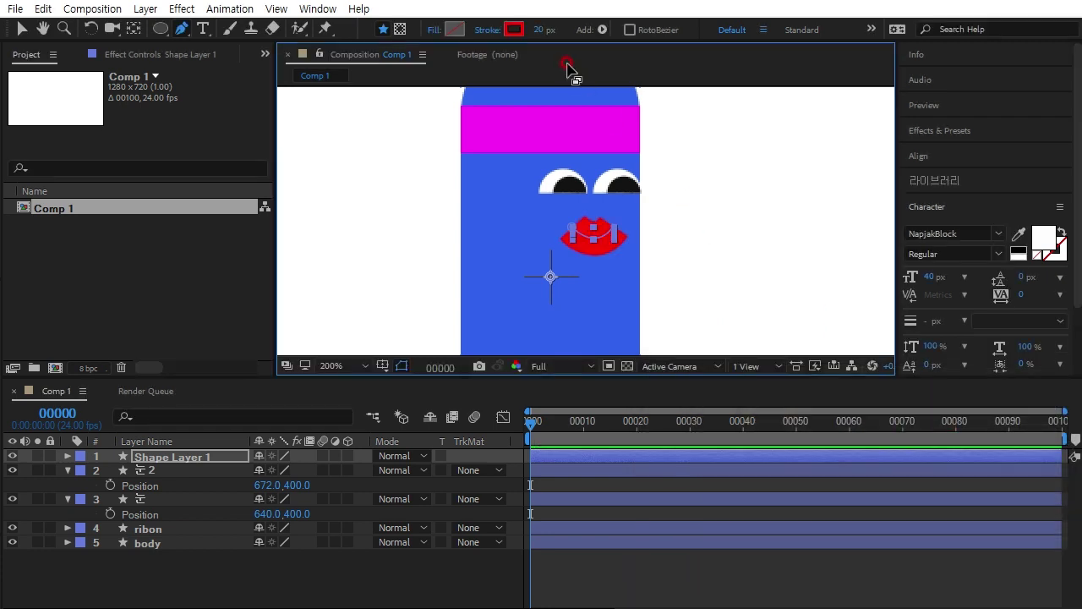
pyautogui.moveTo(543, 31); pyautogui.dragTo(537, 42)
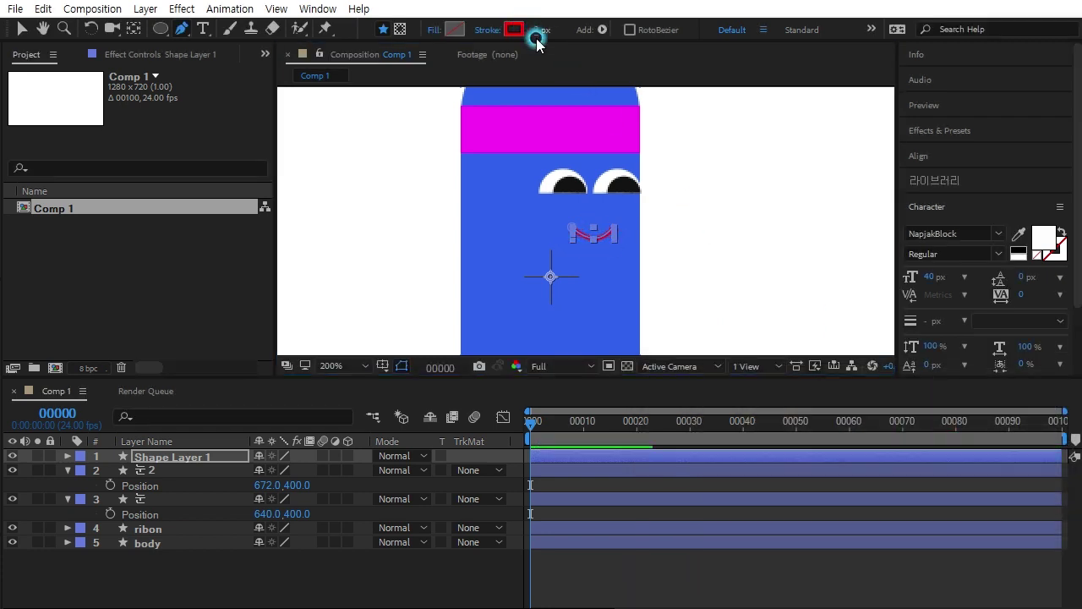
pyautogui.click(580, 580)
pyautogui.moveTo(644, 282); pyautogui.dragTo(577, 222)
pyautogui.scroll(2, 575, 229)
pyautogui.click(156, 457)
# Rename the mouth's shape layer to 'mouse'
pyautogui.press('Return')
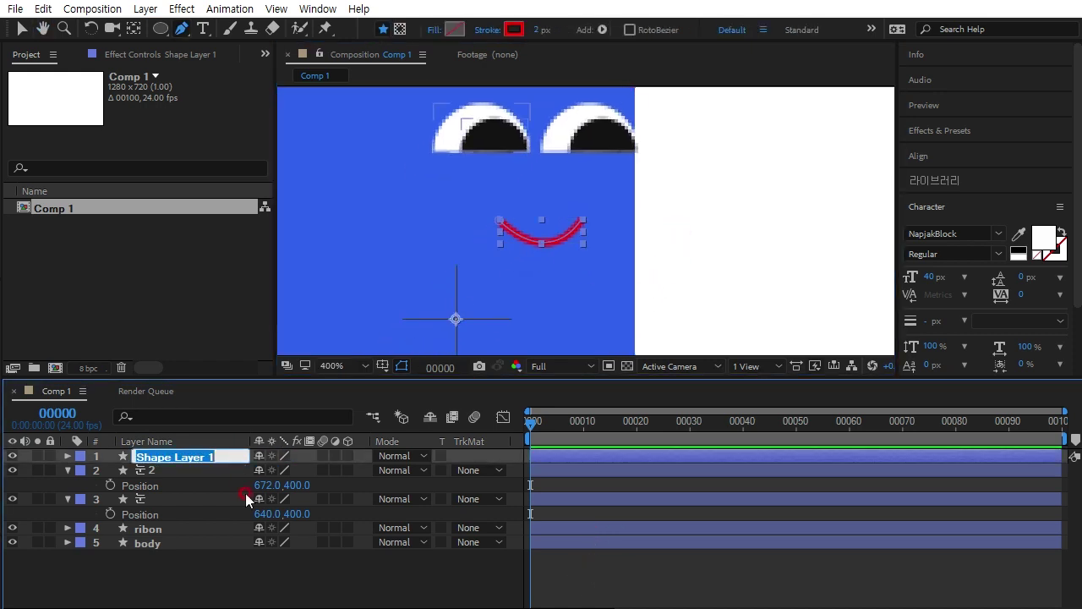
pyautogui.write('d')
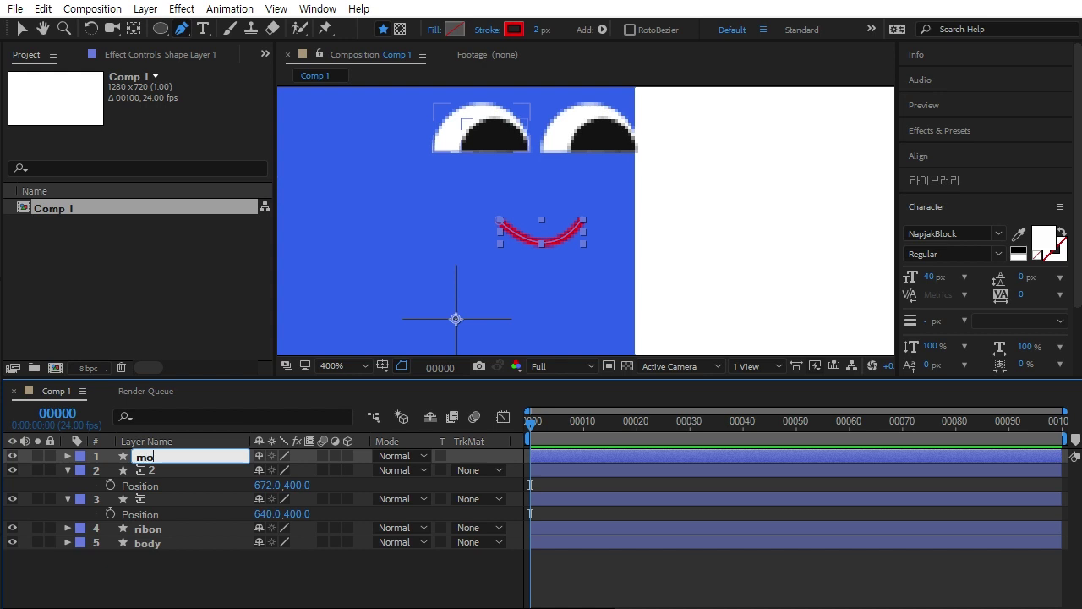
pyautogui.press('Return')
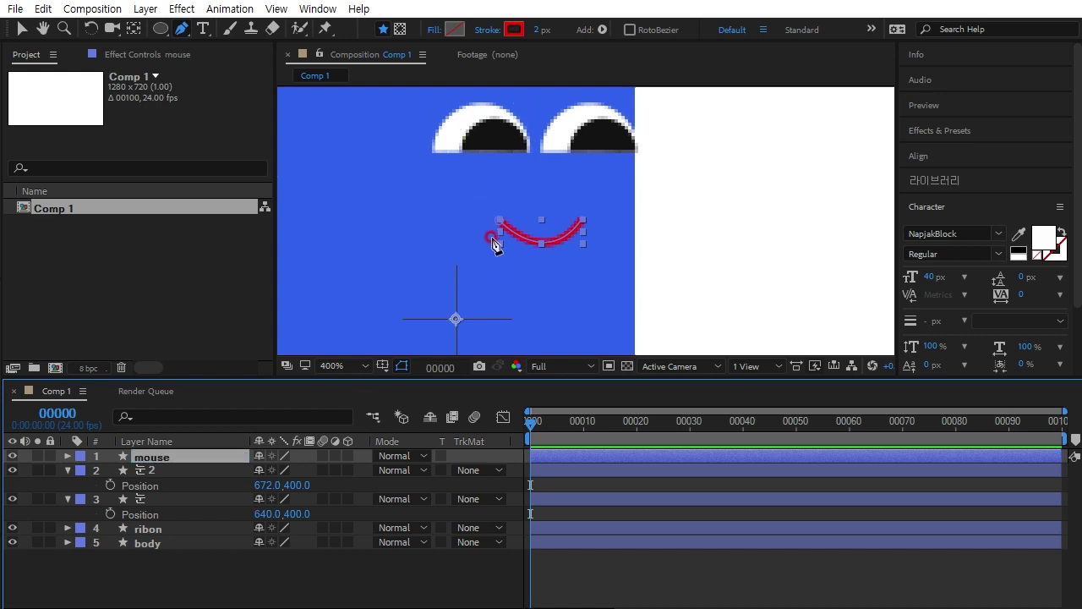
# Curl both ends of the smile upward, then view the character at 100%
pyautogui.moveTo(489, 239); pyautogui.dragTo(519, 212)
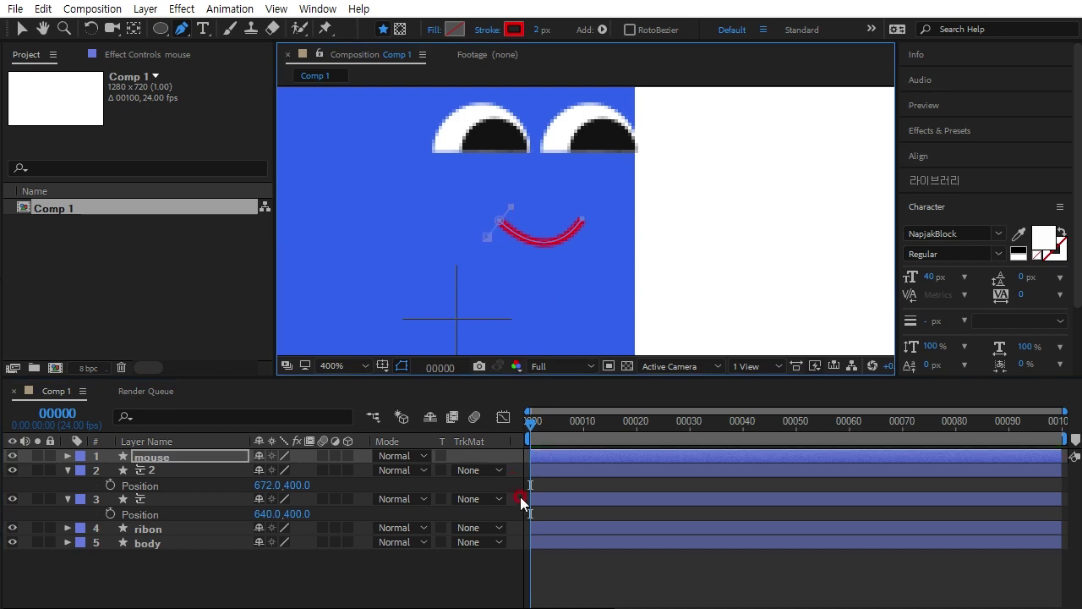
pyautogui.click(482, 563)
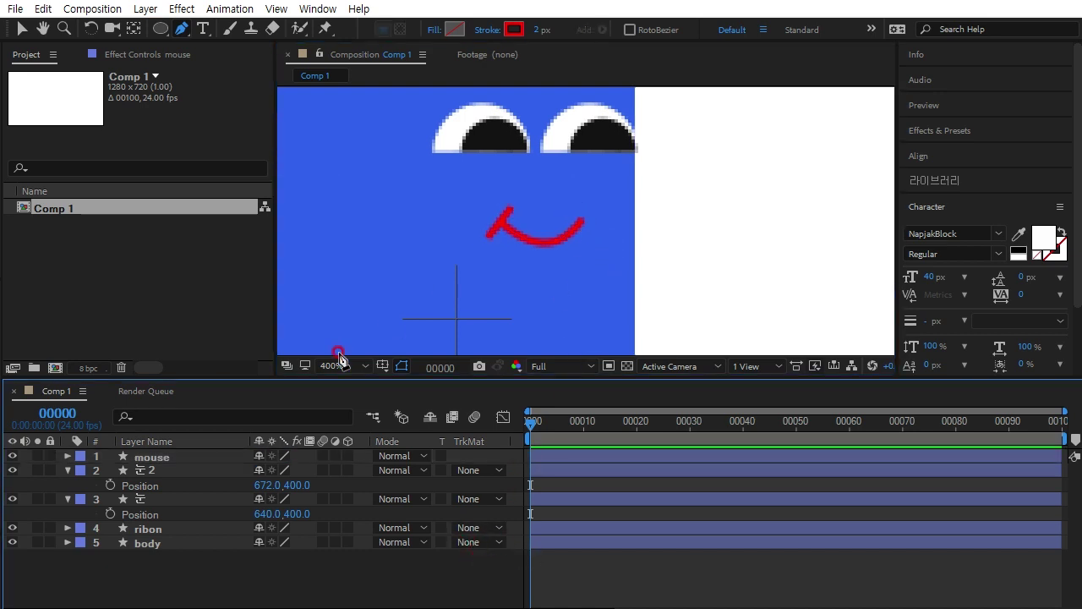
pyautogui.click(153, 457)
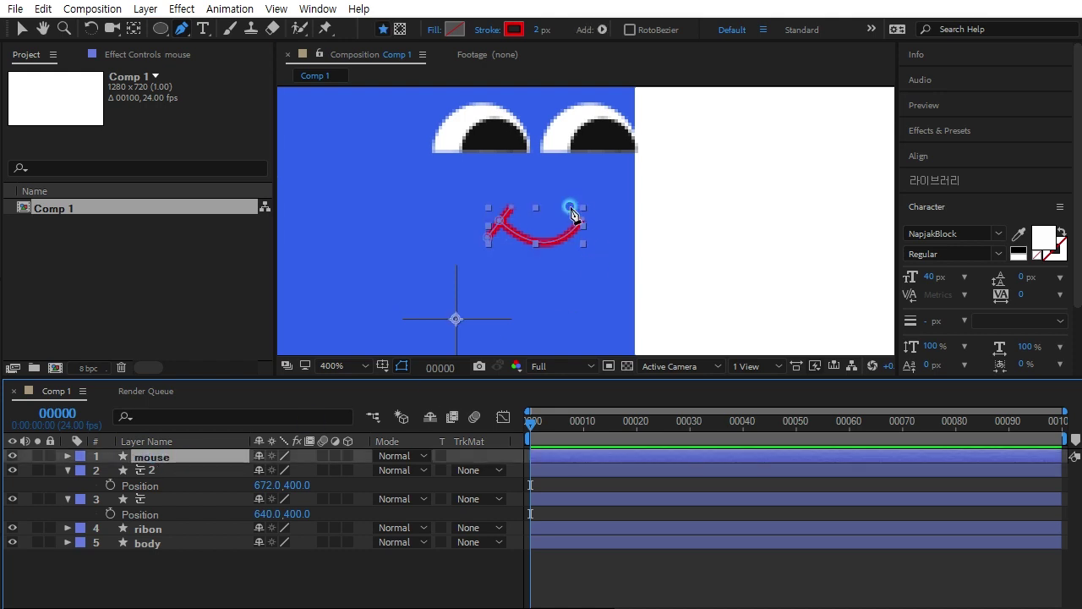
pyautogui.moveTo(571, 212); pyautogui.dragTo(596, 237)
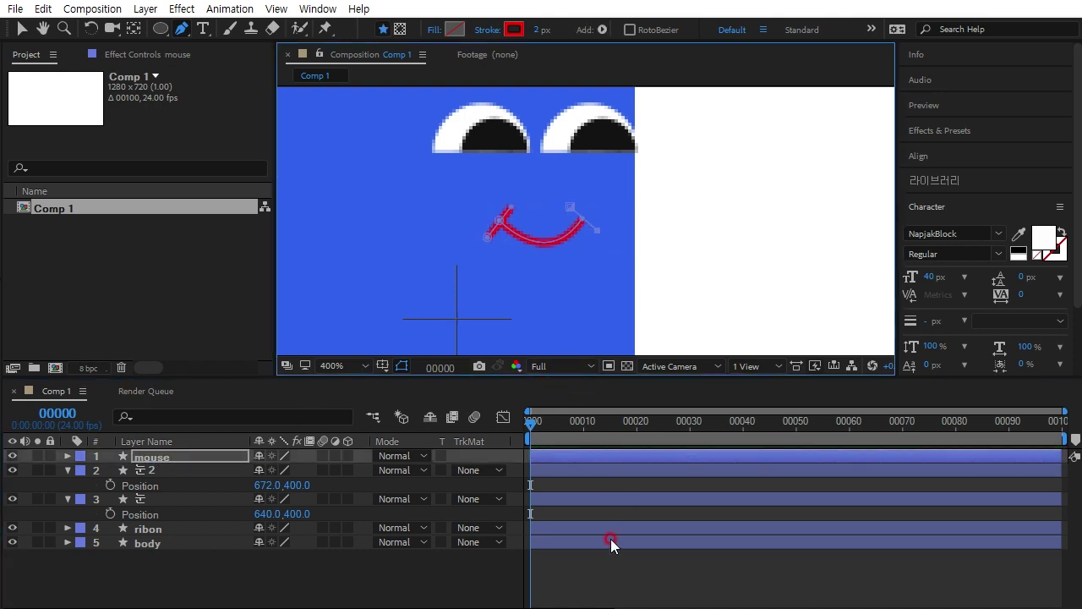
pyautogui.click(632, 566)
pyautogui.press('/')
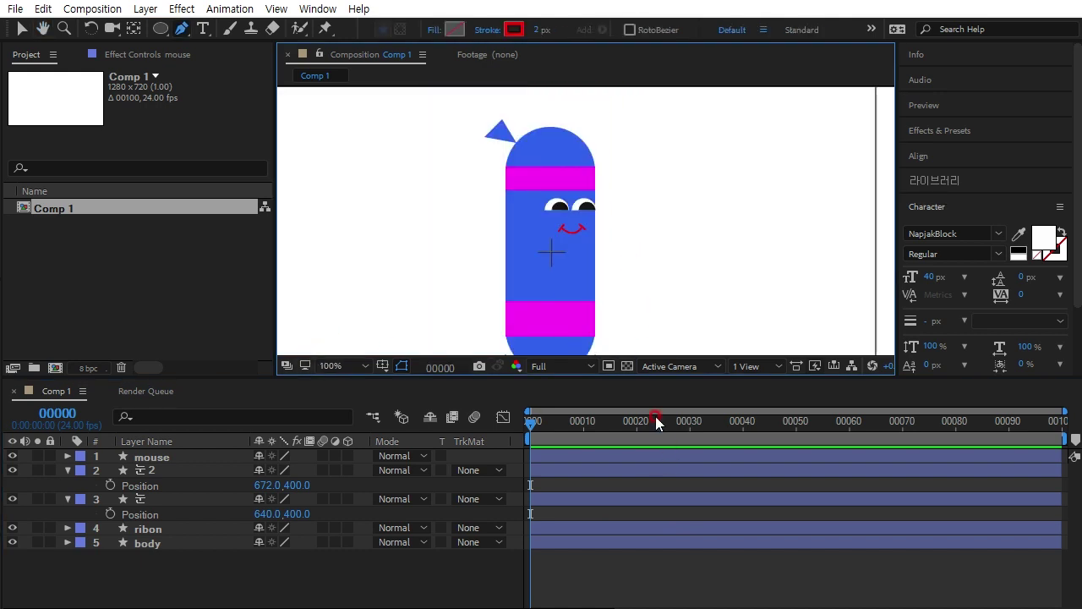
# Drag the mouth down a few pixels so its position reads 639.8, 364.8
pyautogui.click(154, 457)
pyautogui.press('p')
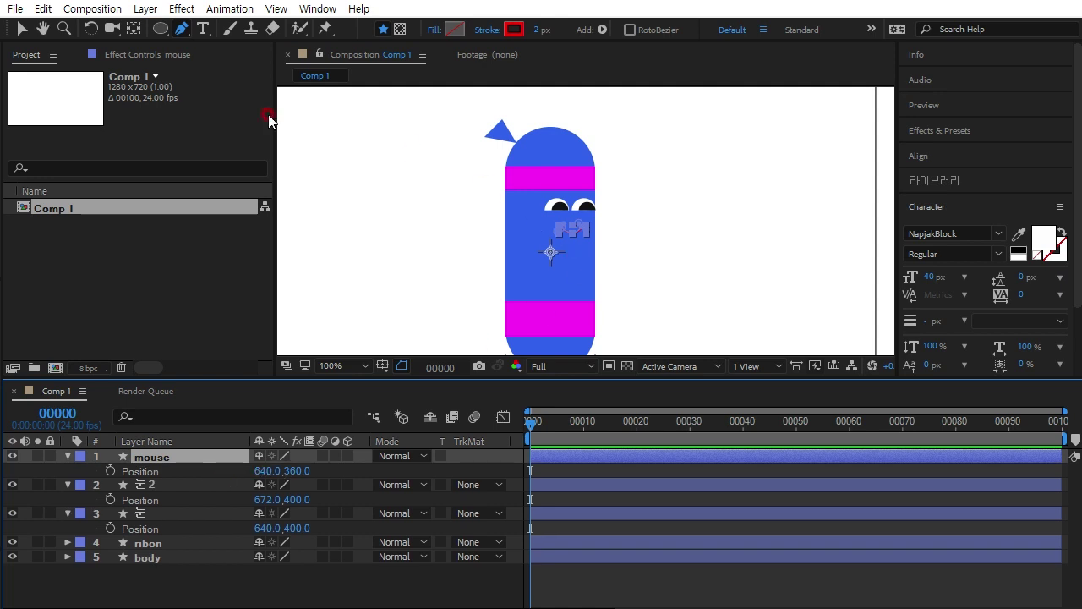
pyautogui.click(21, 28)
pyautogui.scroll(5, 556, 249)
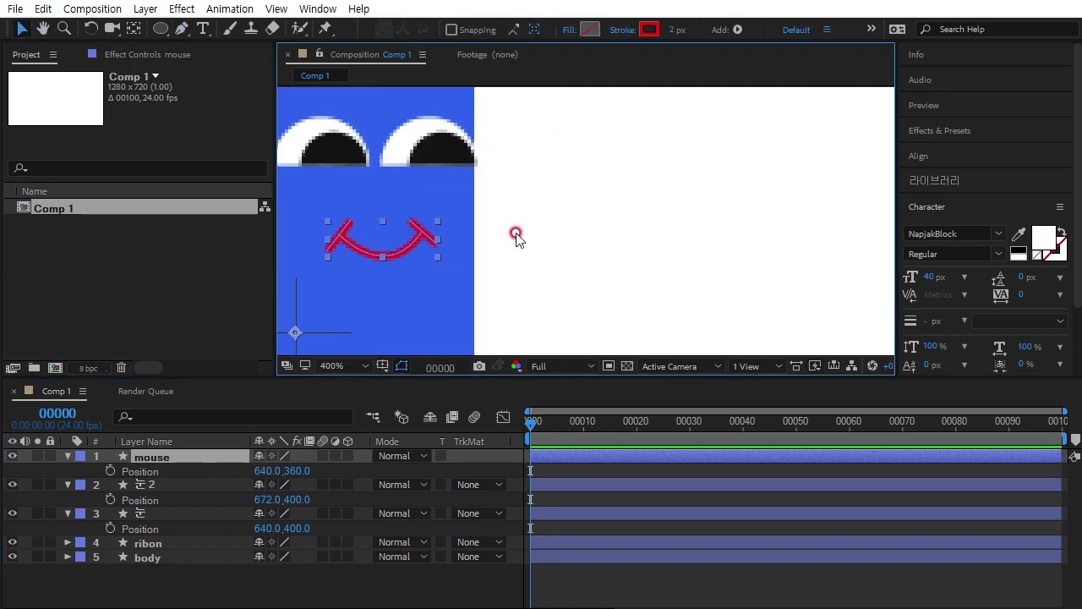
pyautogui.moveTo(411, 249); pyautogui.dragTo(413, 263)
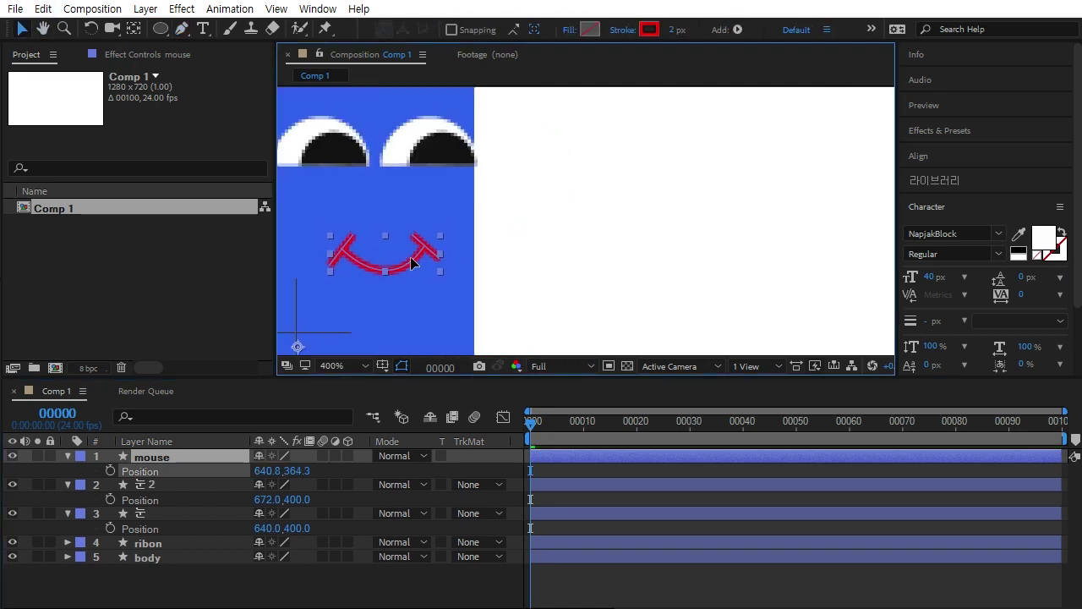
pyautogui.click(493, 213)
pyautogui.scroll(-2, 630, 245)
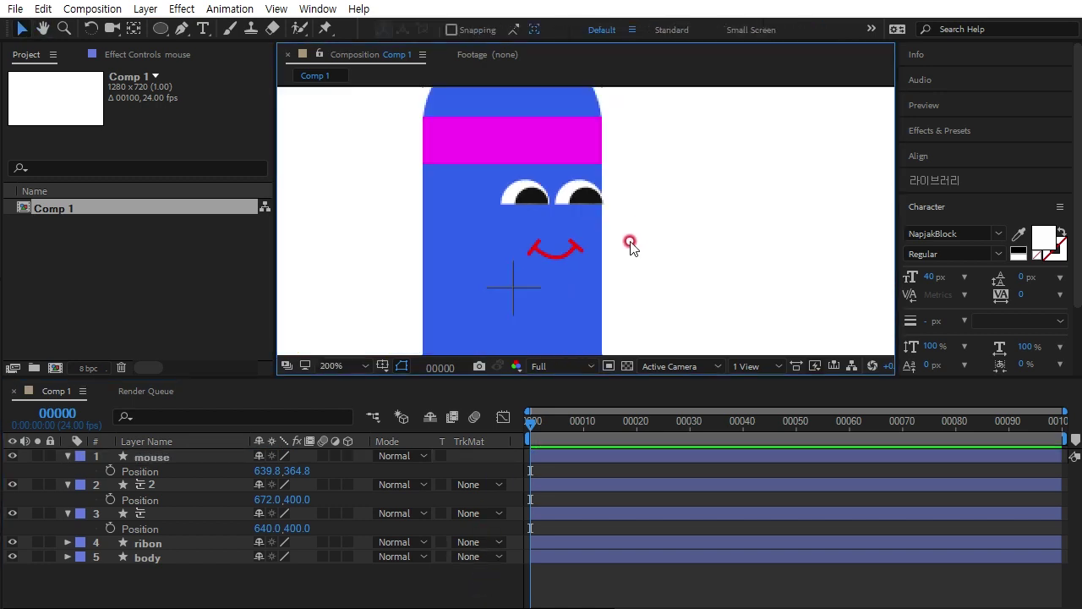
pyautogui.scroll(-2, 630, 245)
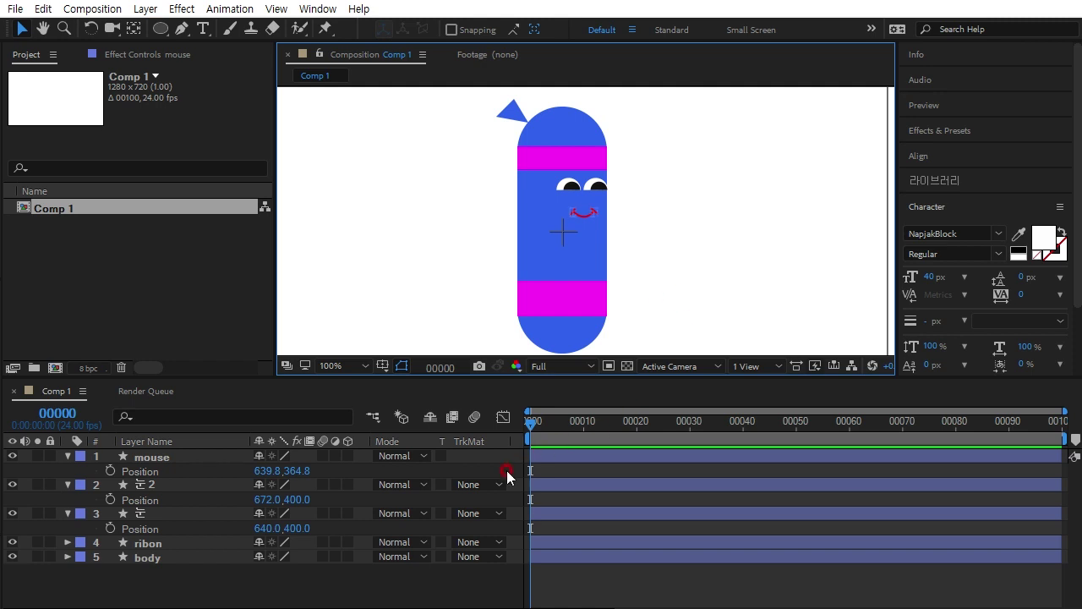
pyautogui.click(152, 458)
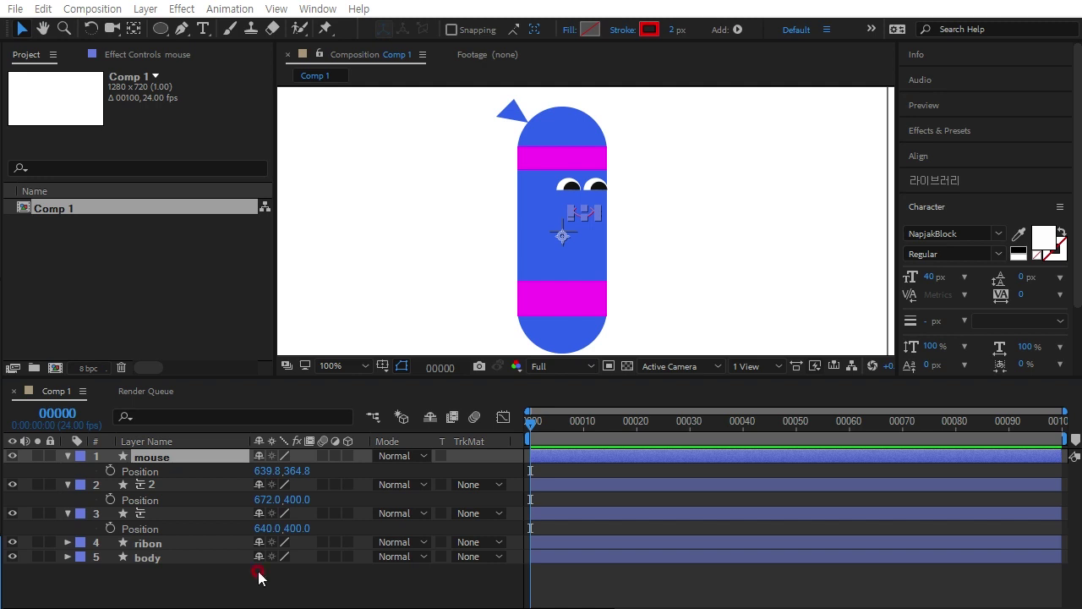
# Select the mouth and both eye layers and set Position keyframes at frame 0
pyautogui.click(152, 456)
pyautogui.keyDown('shift'); pyautogui.click(146, 516); pyautogui.keyUp('shift')
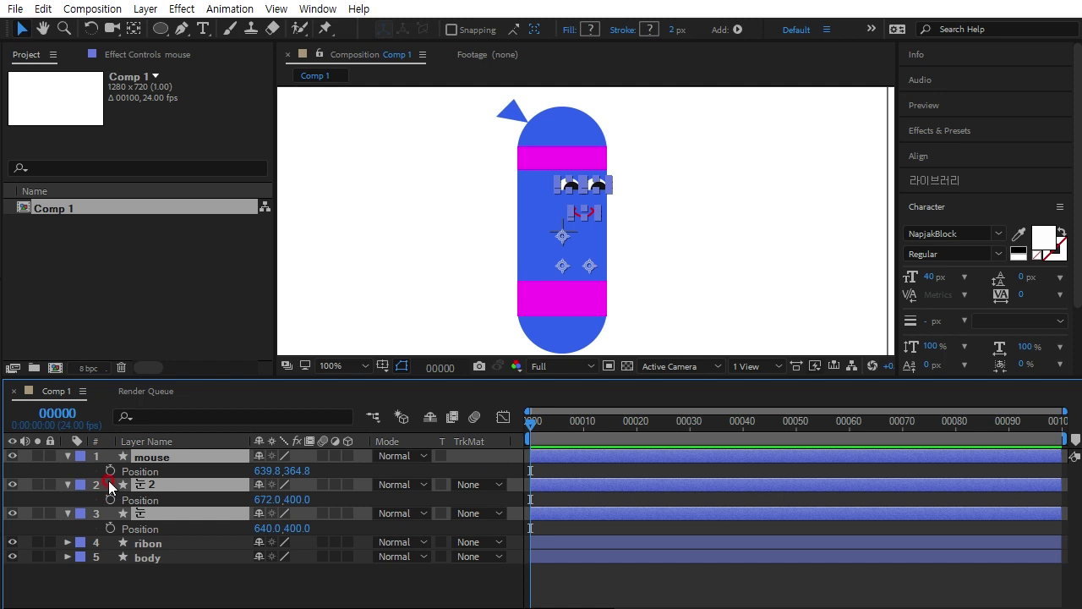
pyautogui.click(110, 471)
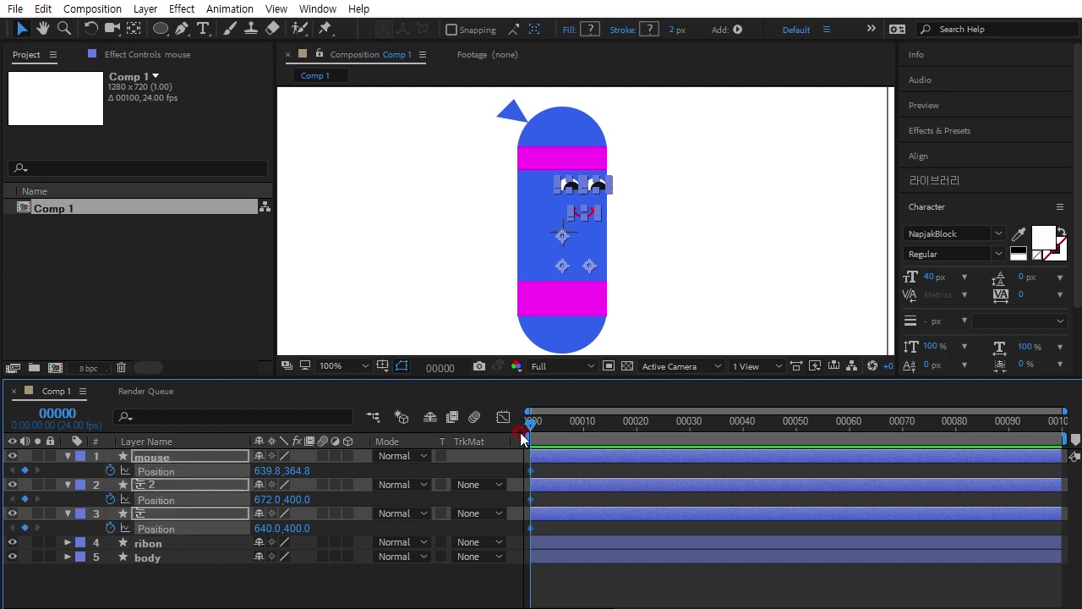
# At frame 5, slide the mouth and both eyes to the left
pyautogui.moveTo(532, 427); pyautogui.dragTo(556, 423)
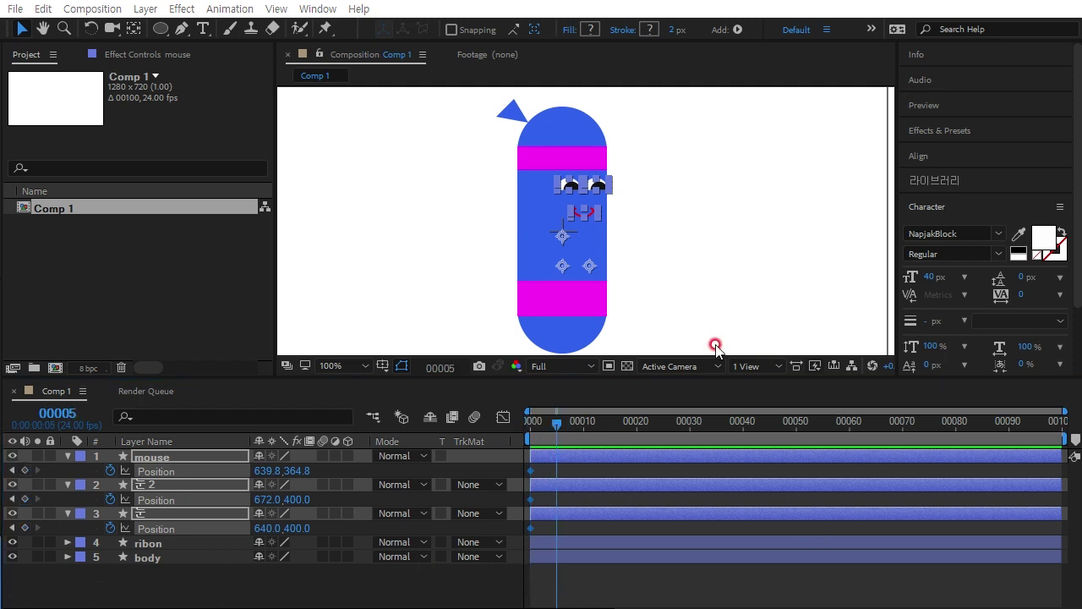
pyautogui.click(219, 572)
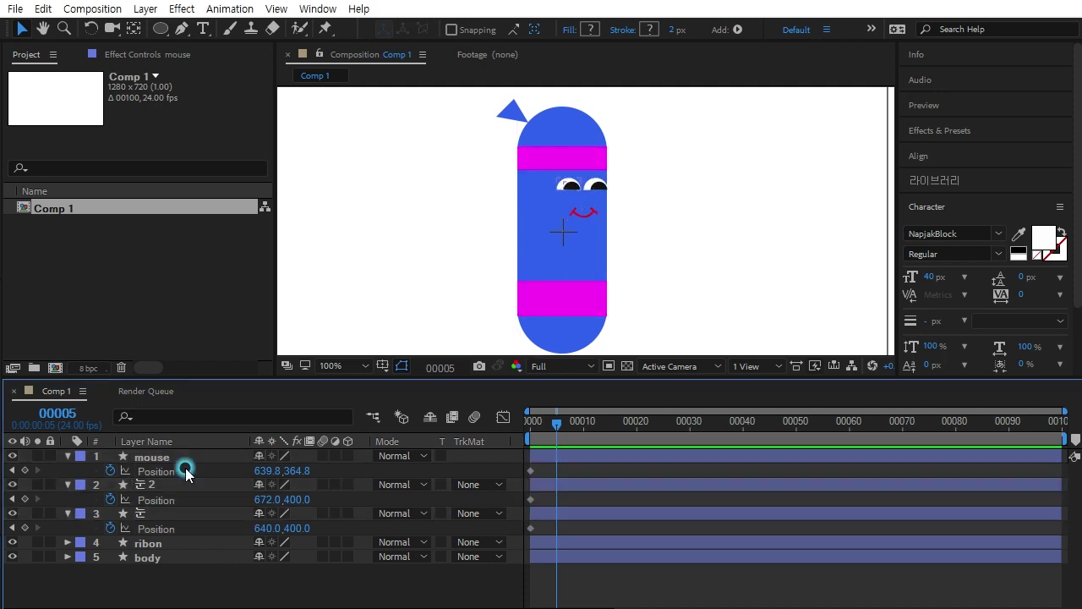
pyautogui.click(153, 457)
pyautogui.keyDown('shift'); pyautogui.click(144, 513); pyautogui.keyUp('shift')
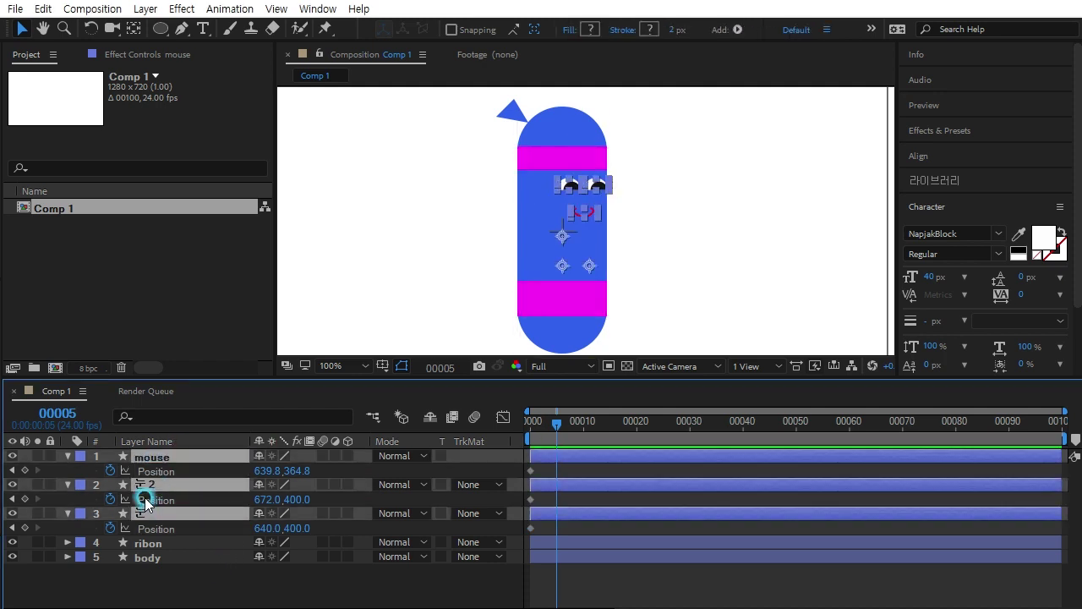
pyautogui.moveTo(269, 471); pyautogui.dragTo(243, 468)
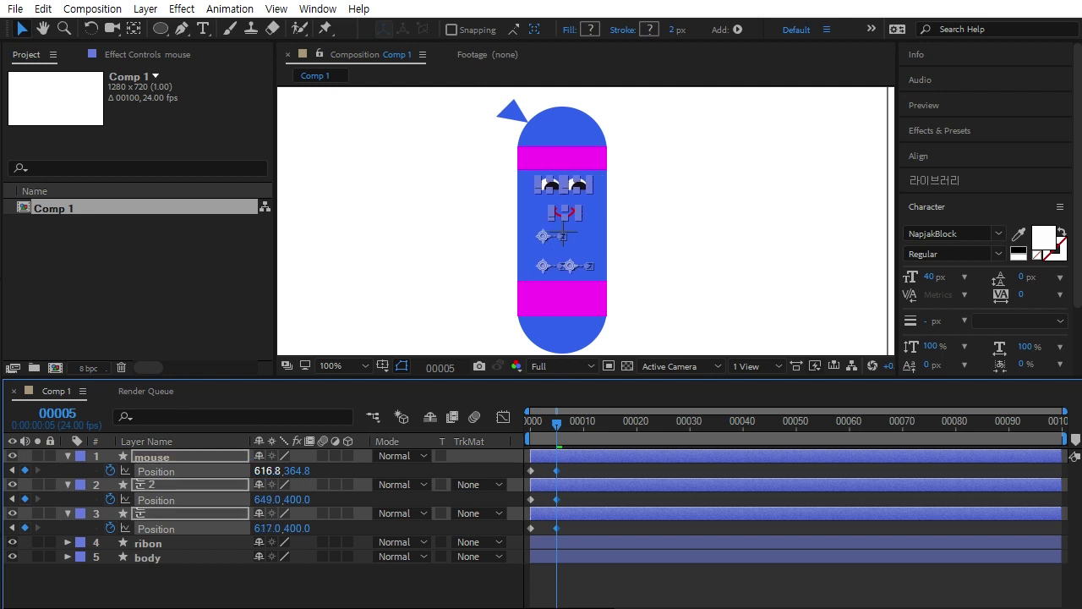
# At frame 10, paste the mouth's frame-0 Position keyframe, after deleting accidentally duplicated layers
pyautogui.moveTo(558, 426); pyautogui.dragTo(582, 431)
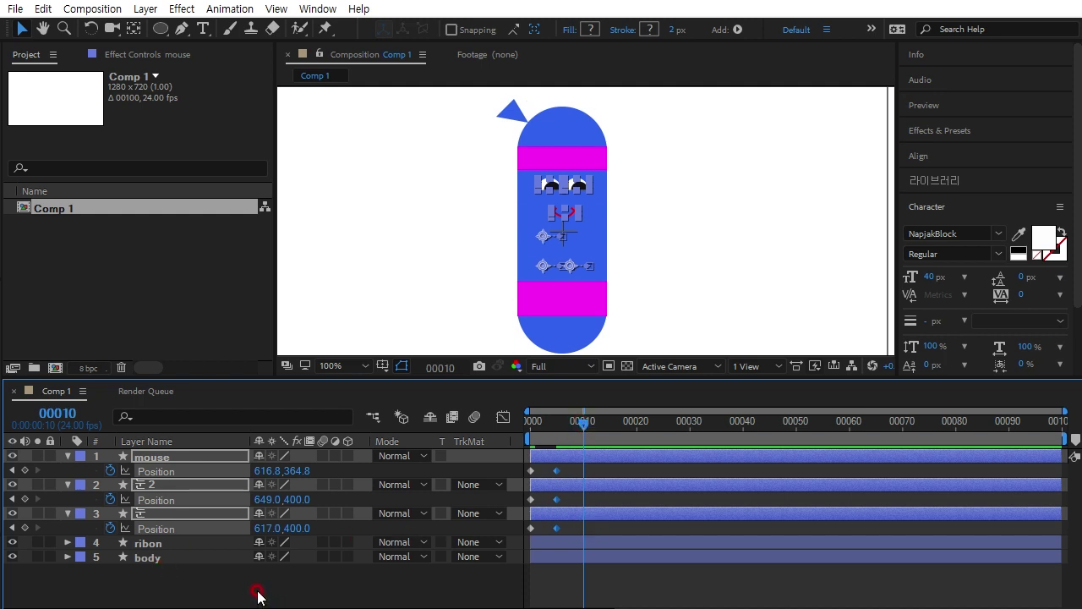
pyautogui.moveTo(534, 530); pyautogui.dragTo(522, 461)
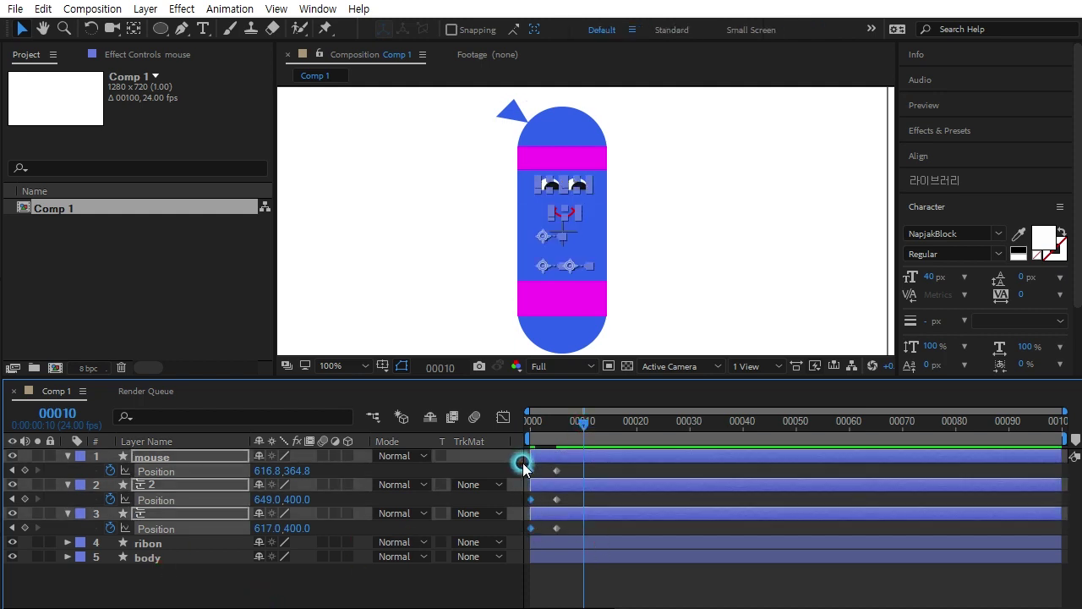
pyautogui.hotkey('ctrl', 'd')
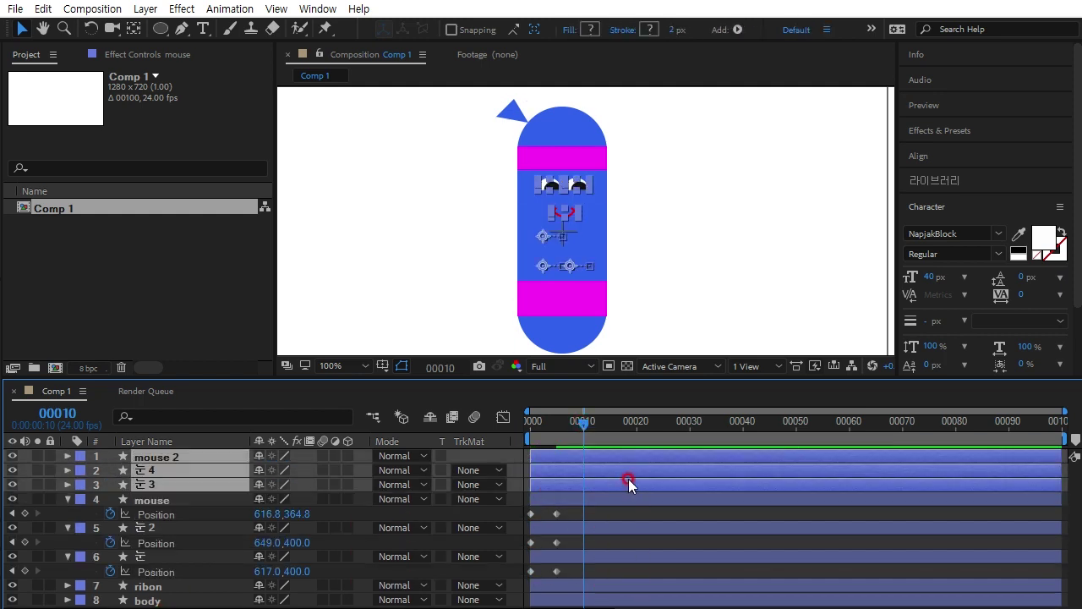
pyautogui.press('Delete')
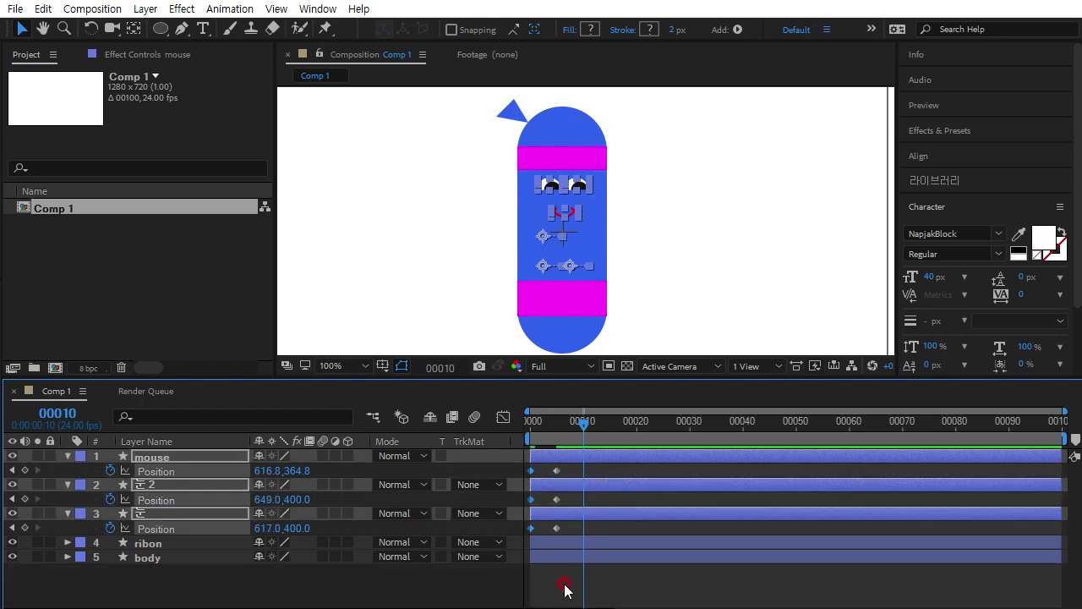
pyautogui.click(565, 588)
pyautogui.click(566, 483)
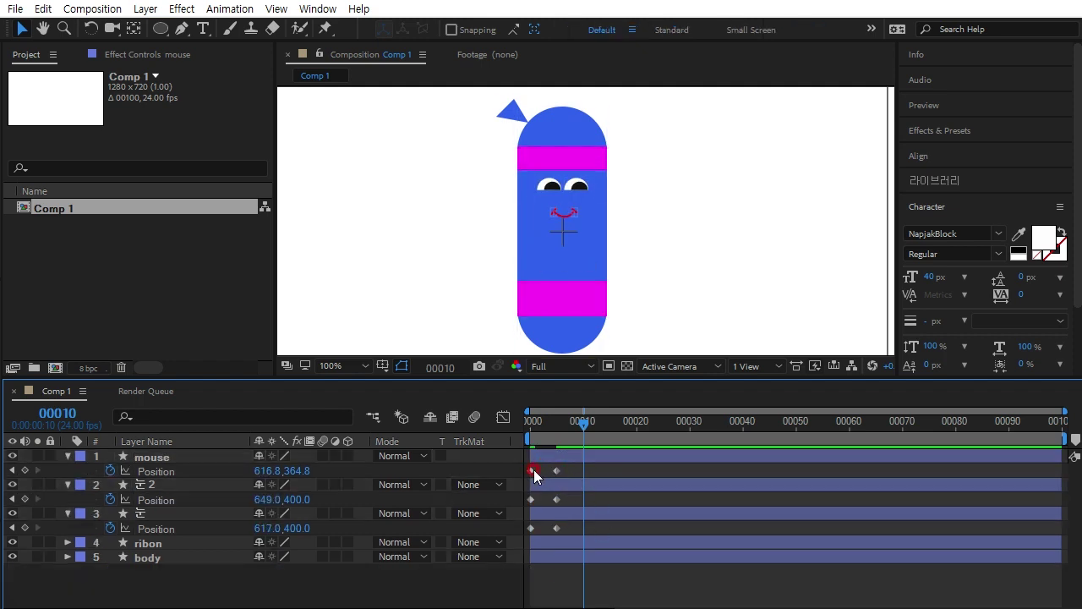
pyautogui.click(532, 470)
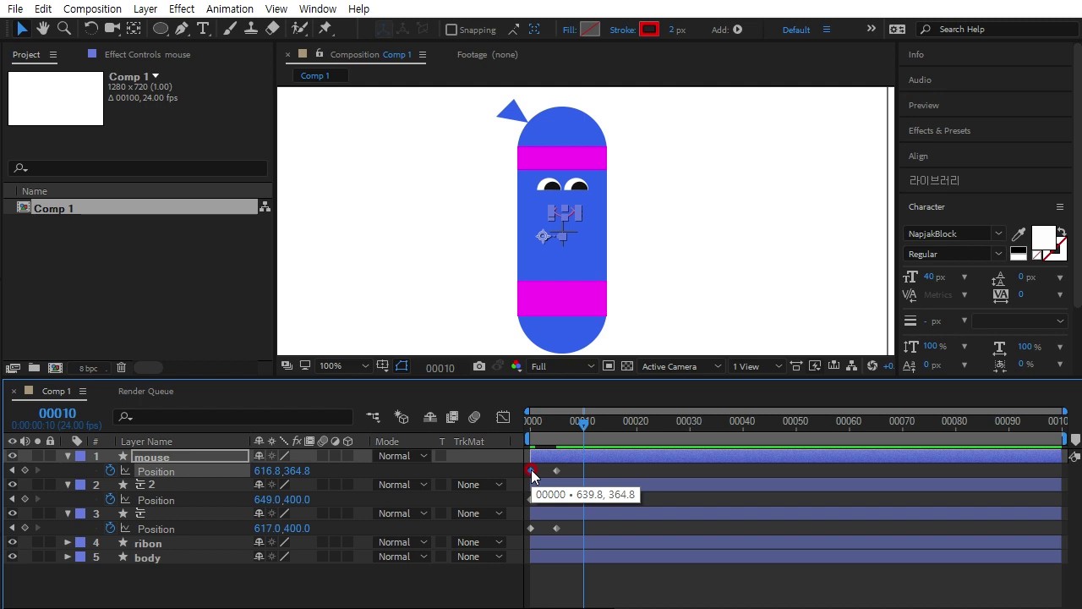
pyautogui.hotkey('ctrl', 'c')
pyautogui.hotkey('ctrl', 'v')
# Copy both eyes' frame-0 Position keyframes to frame 10, then return to frame 0
pyautogui.click(537, 500)
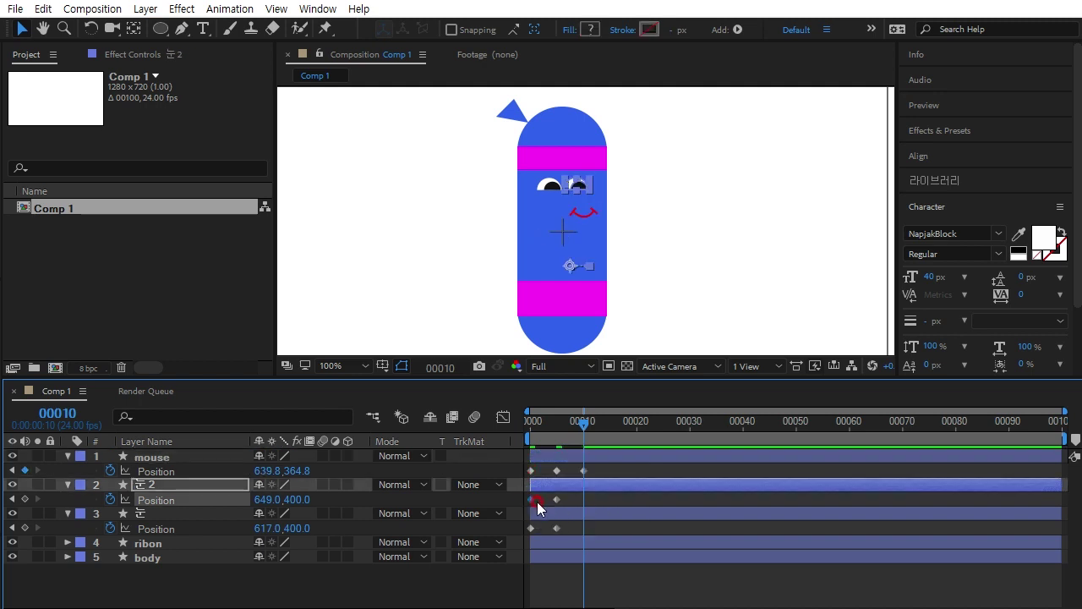
pyautogui.hotkey('ctrl', 'c')
pyautogui.hotkey('ctrl', 'v')
pyautogui.click(532, 528)
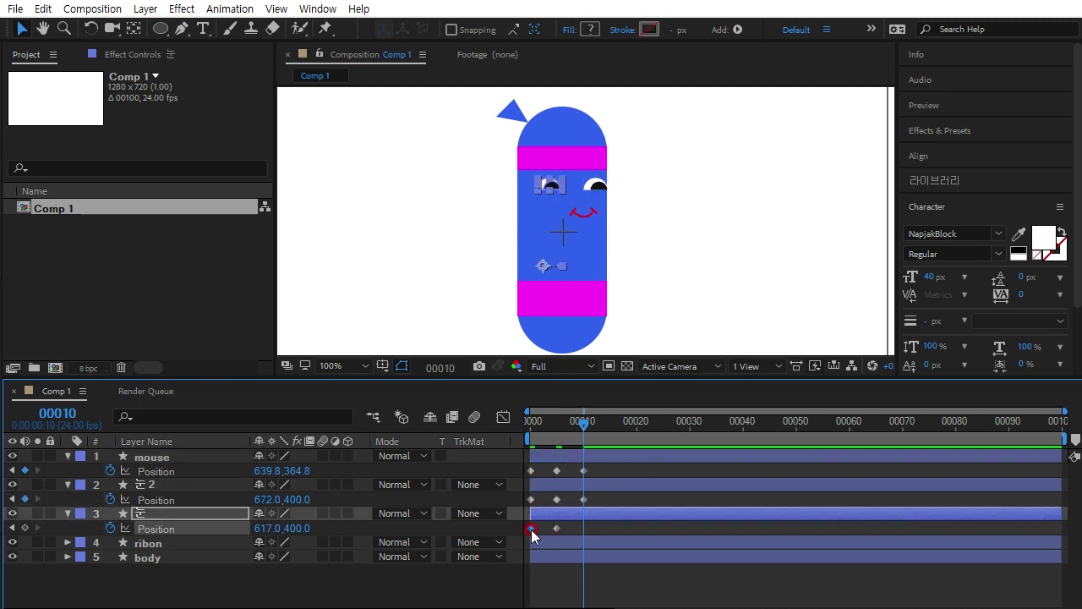
pyautogui.hotkey('ctrl', 'c')
pyautogui.hotkey('ctrl', 'v')
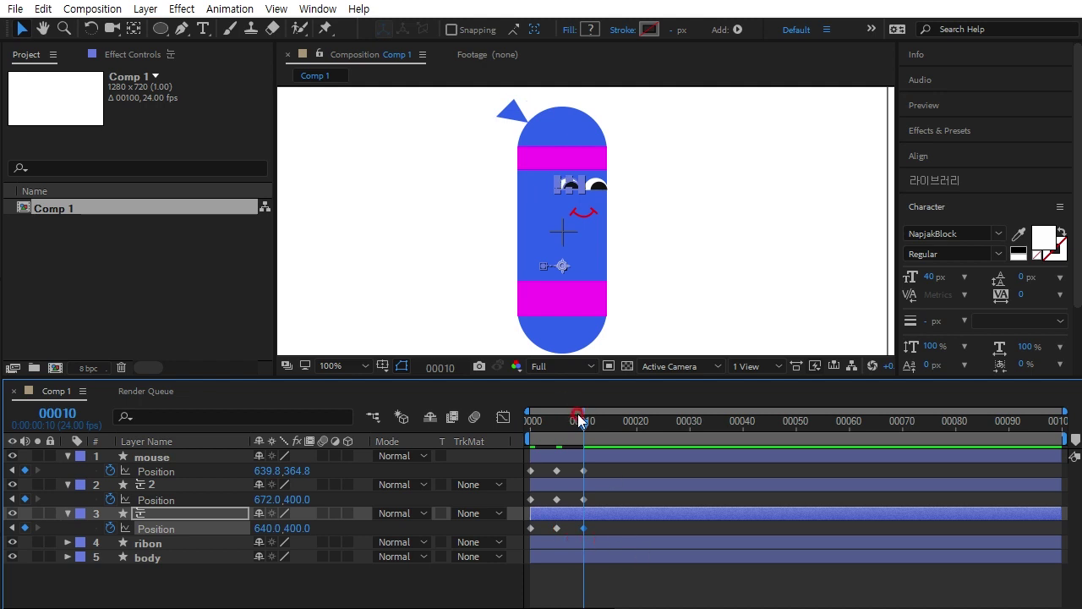
pyautogui.moveTo(579, 423); pyautogui.dragTo(486, 435)
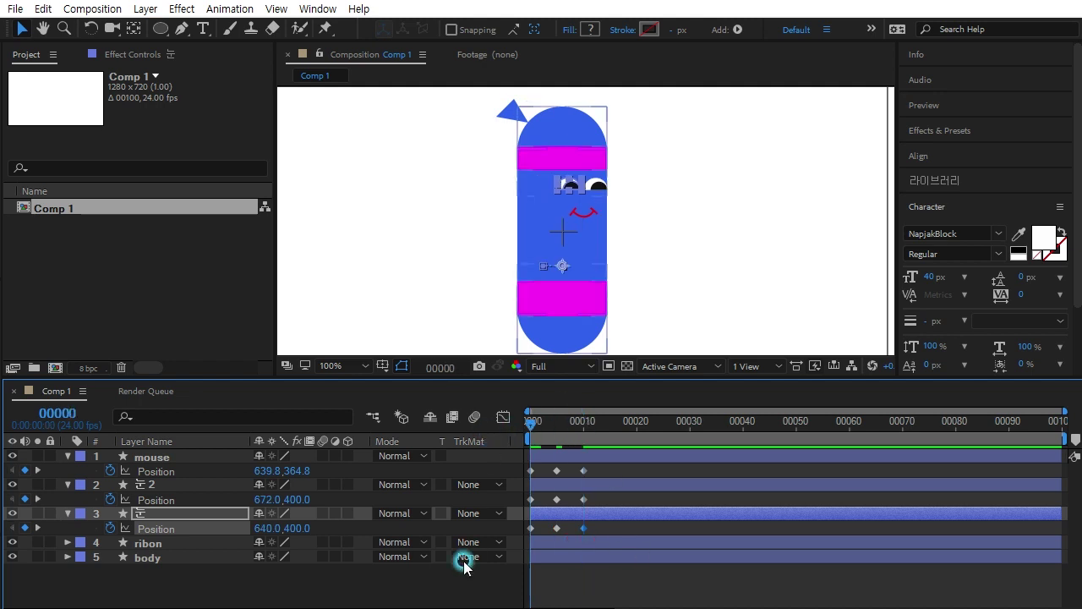
pyautogui.click(440, 573)
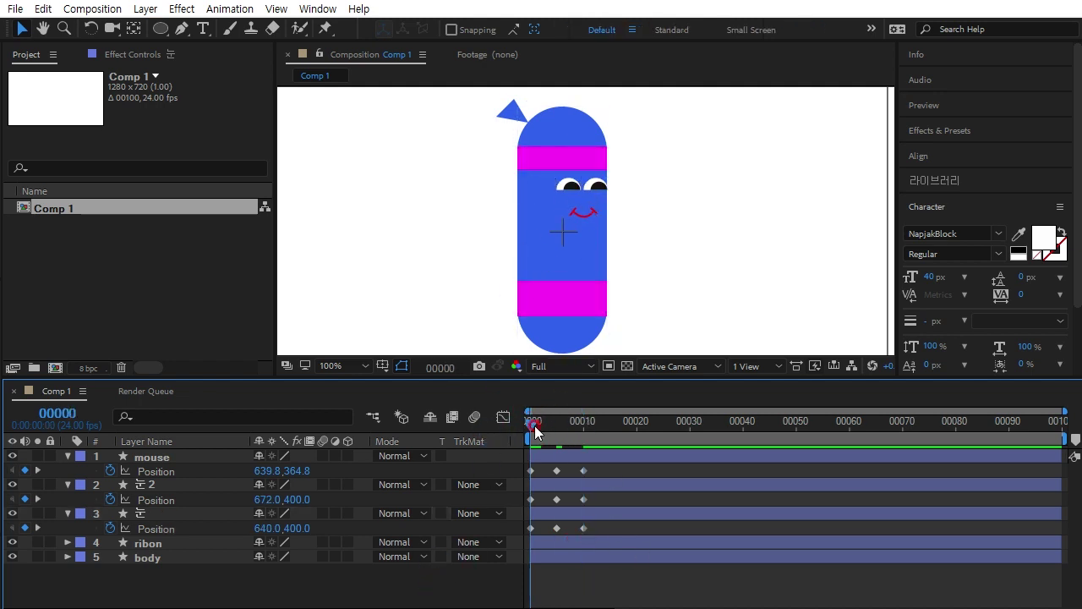
# Add a loopOut(); expression to the mouth layer's Position
pyautogui.moveTo(535, 432)
pyautogui.mouseDown()
pyautogui.moveTo(583, 431)
pyautogui.moveTo(508, 436)
pyautogui.mouseUp()
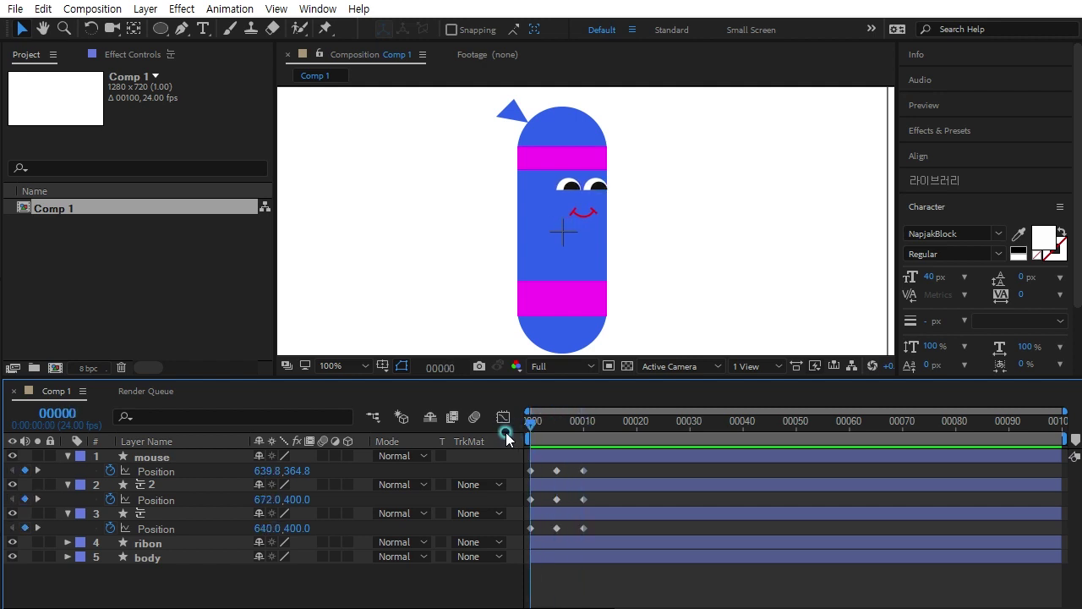
pyautogui.click(191, 484)
pyautogui.keyDown('alt'); pyautogui.click(110, 471); pyautogui.keyUp('alt')
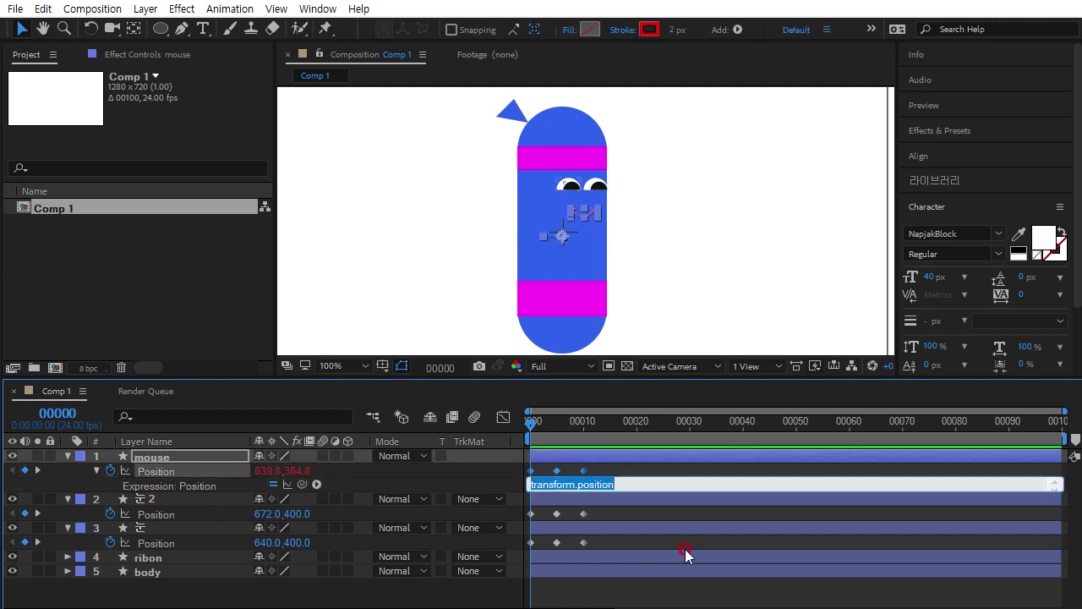
pyautogui.write('loop')
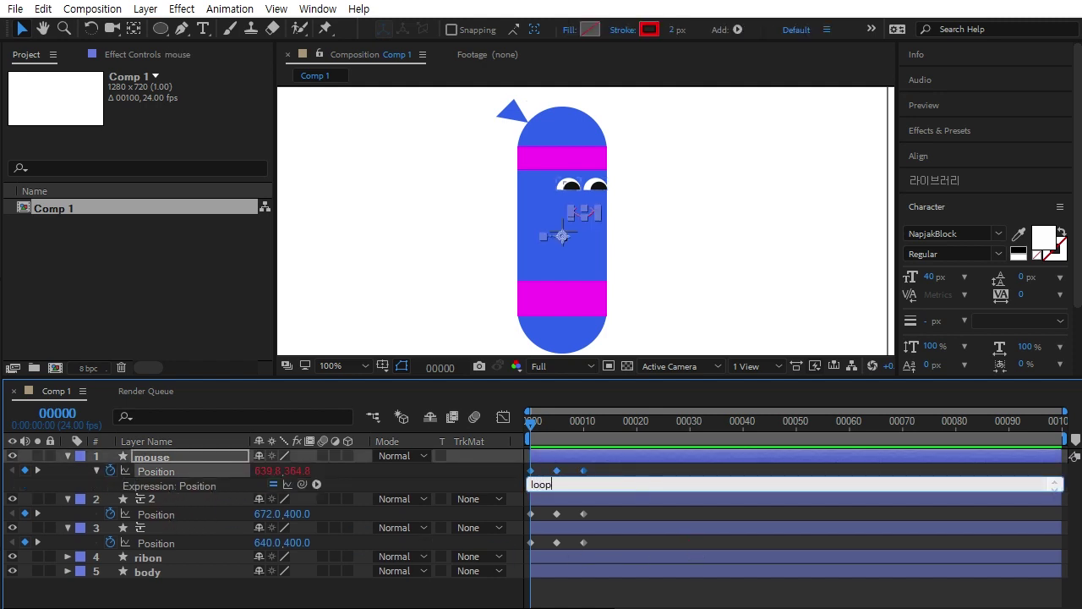
pyautogui.write('Out()')
pyautogui.write(';')
pyautogui.click(487, 483)
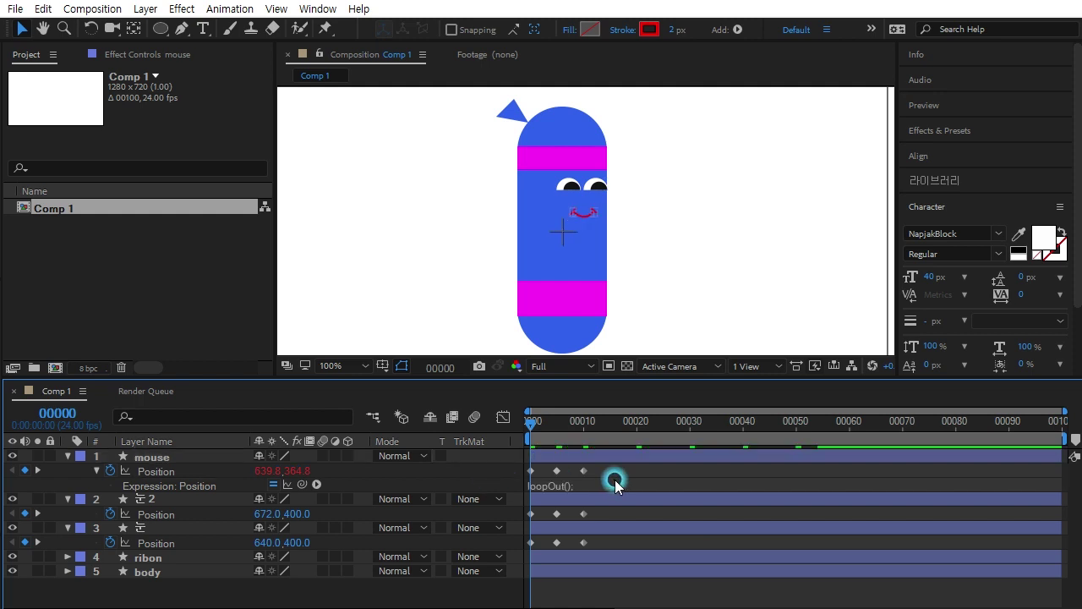
pyautogui.click(569, 486)
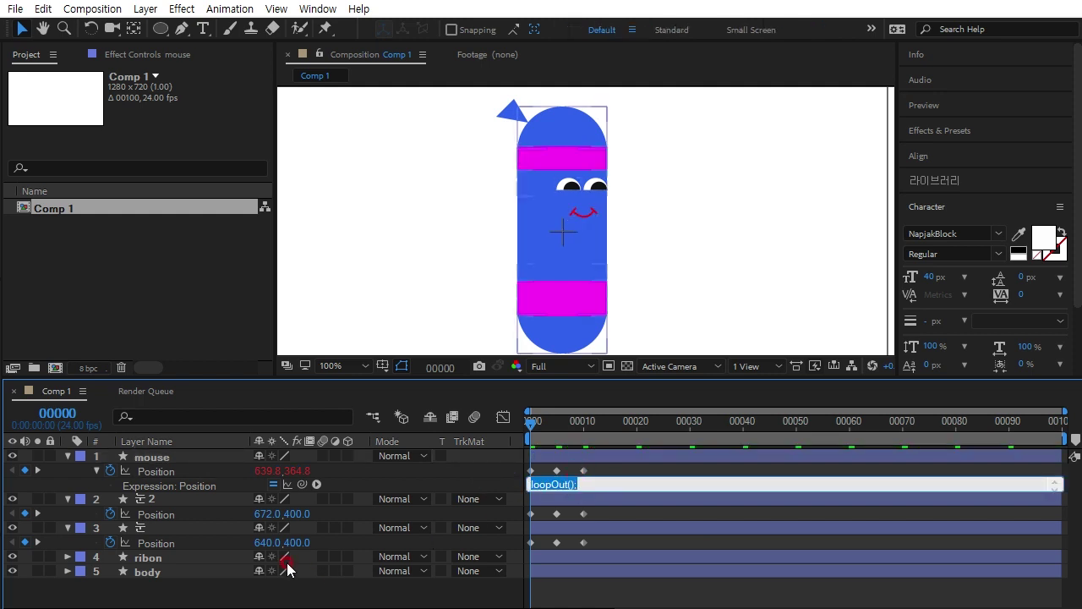
pyautogui.click(193, 597)
# Paste loopOut(); onto both eye layers' Position and preview the looping face
pyautogui.keyDown('alt'); pyautogui.click(109, 510); pyautogui.keyUp('alt')
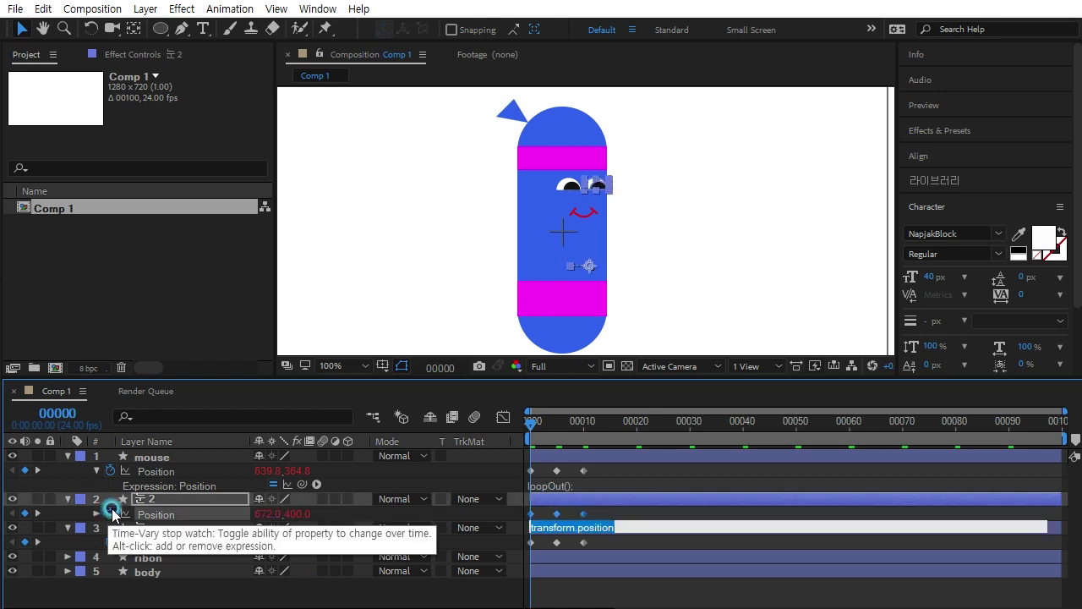
pyautogui.hotkey('ctrl', 'v')
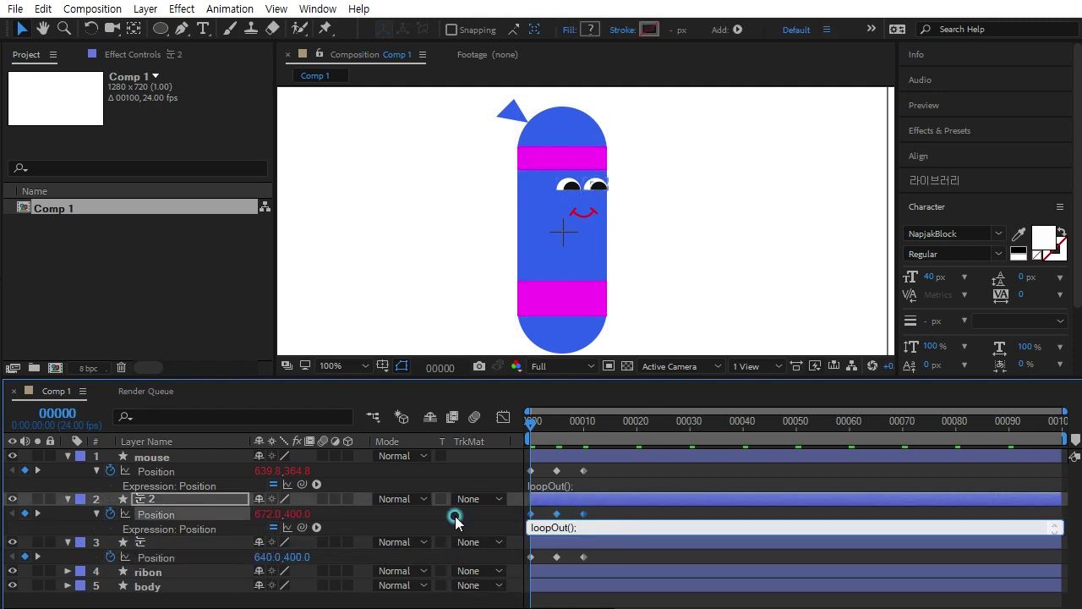
pyautogui.click(452, 514)
pyautogui.keyDown('alt'); pyautogui.click(110, 558); pyautogui.keyUp('alt')
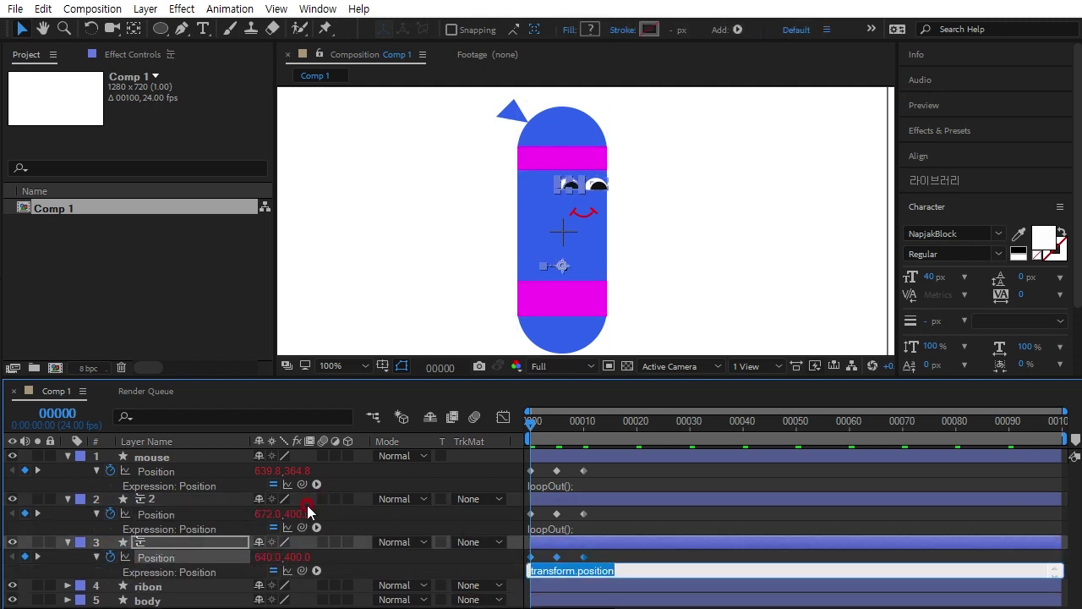
pyautogui.hotkey('ctrl', 'v')
pyautogui.click(716, 526)
pyautogui.press('space')
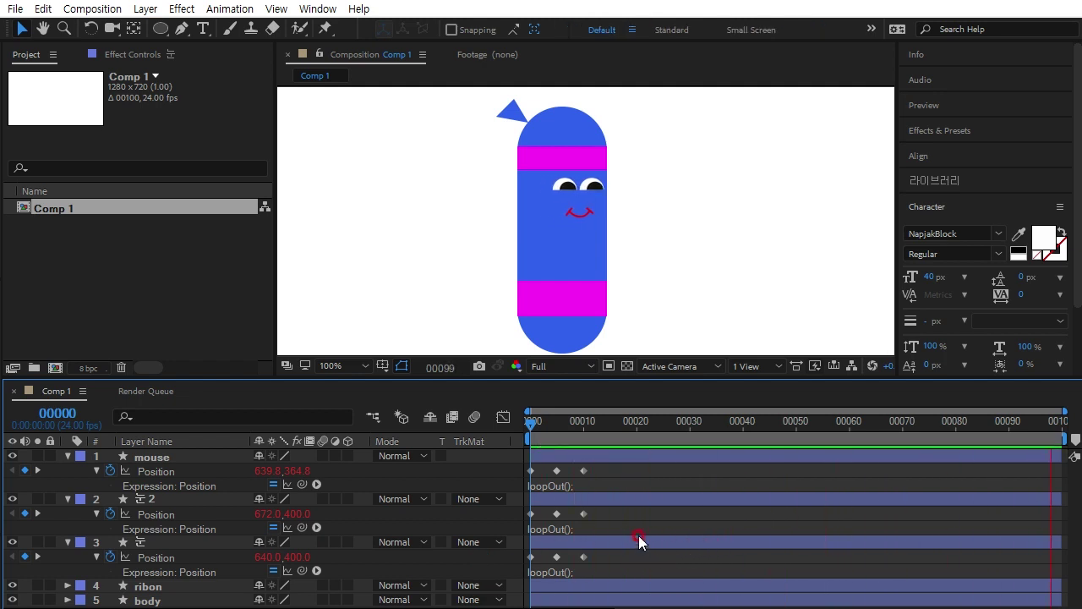
pyautogui.moveTo(566, 419); pyautogui.dragTo(490, 423)
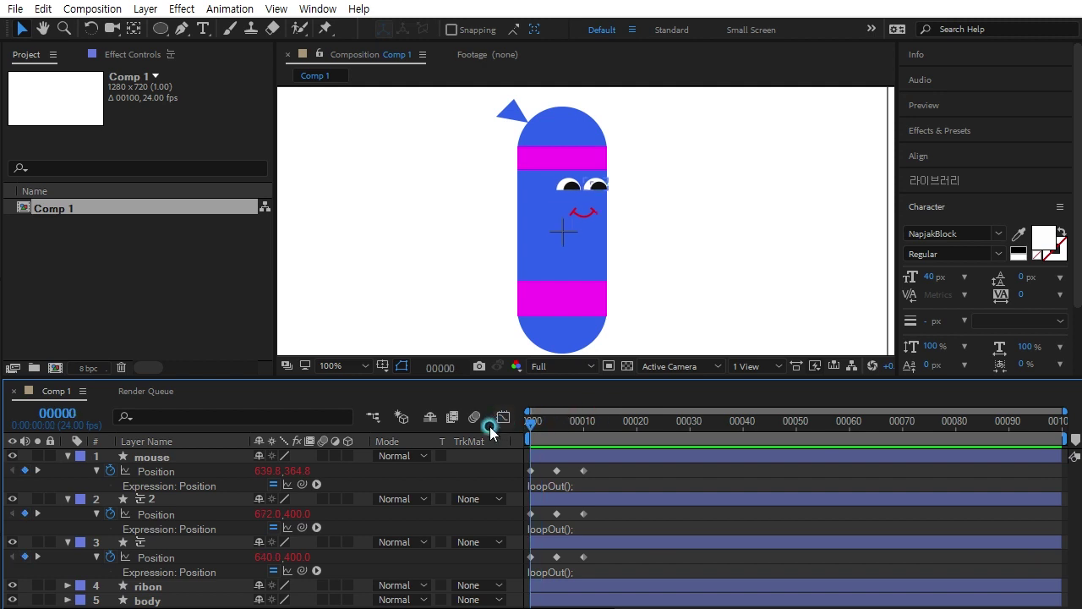
# Show the ribon layer's Position and Rotation and set keyframes for both at frame 0
pyautogui.click(147, 586)
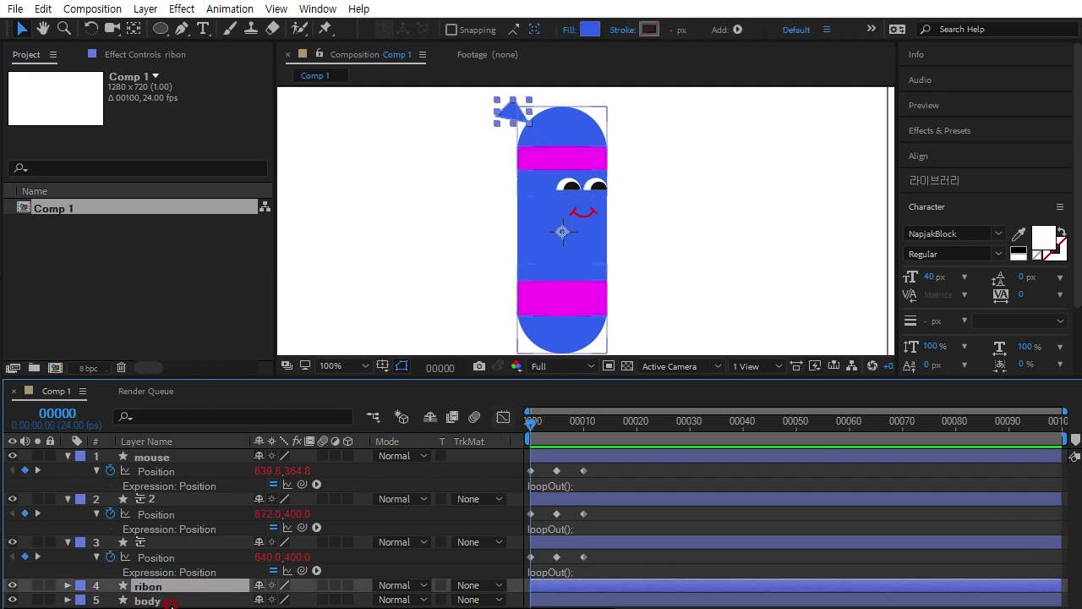
pyautogui.press('p')
pyautogui.hotkey('shift', 'r')
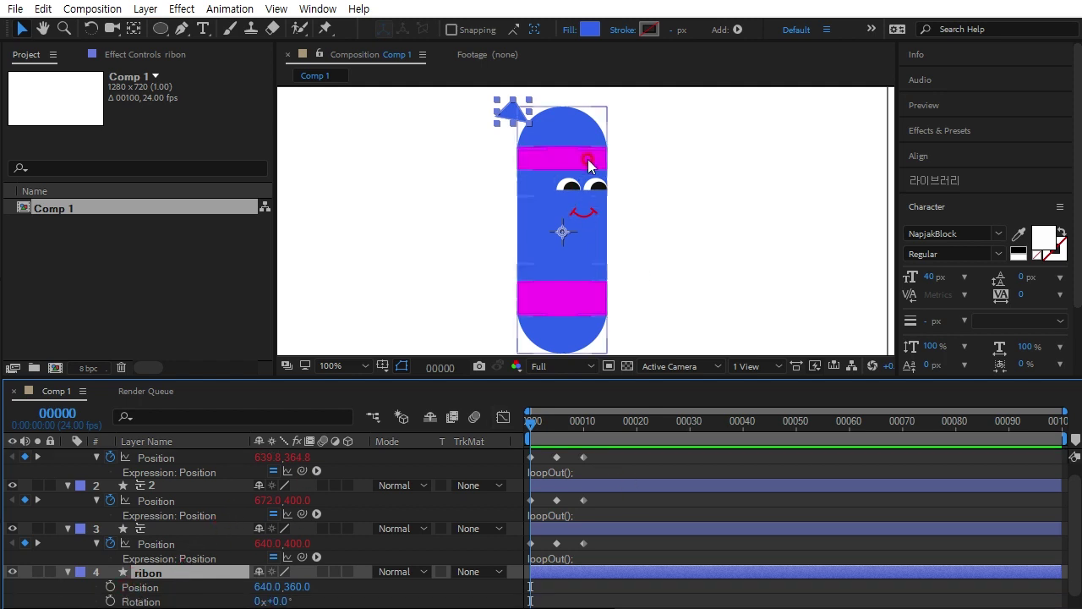
pyautogui.click(110, 586)
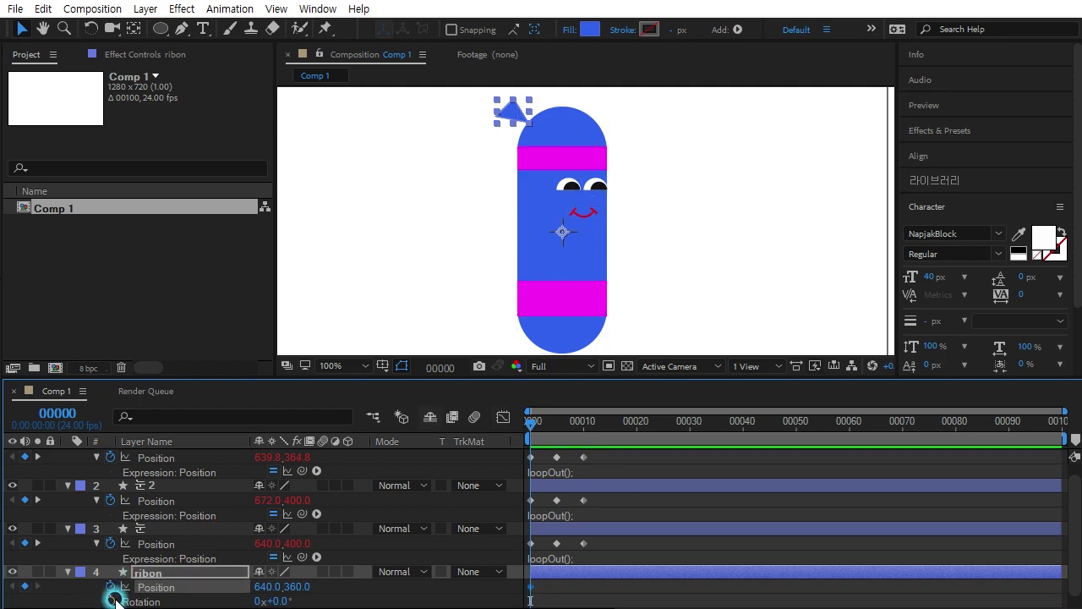
pyautogui.click(110, 601)
pyautogui.click(540, 426)
pyautogui.moveTo(540, 431); pyautogui.dragTo(556, 426)
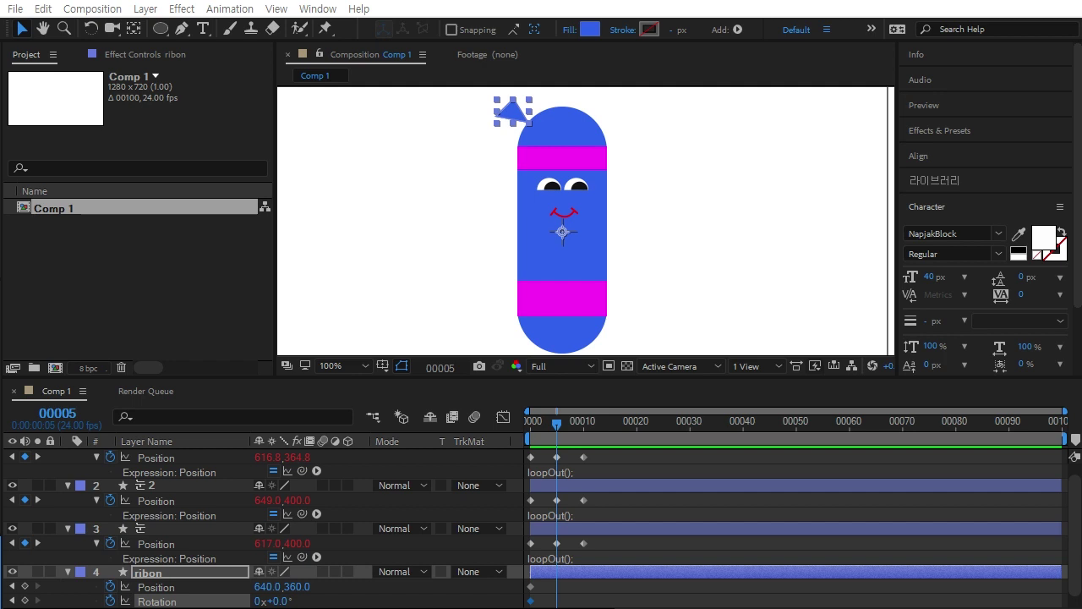
# At frame 5, move the ribbon up and to the right and tilt it
pyautogui.click(156, 587)
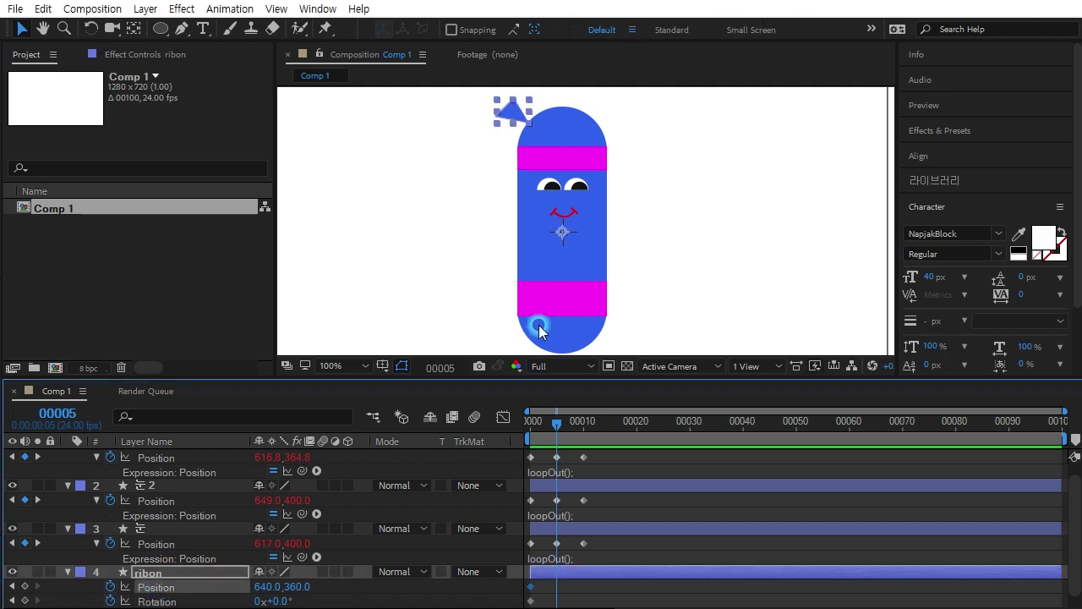
pyautogui.moveTo(698, 224); pyautogui.dragTo(695, 300)
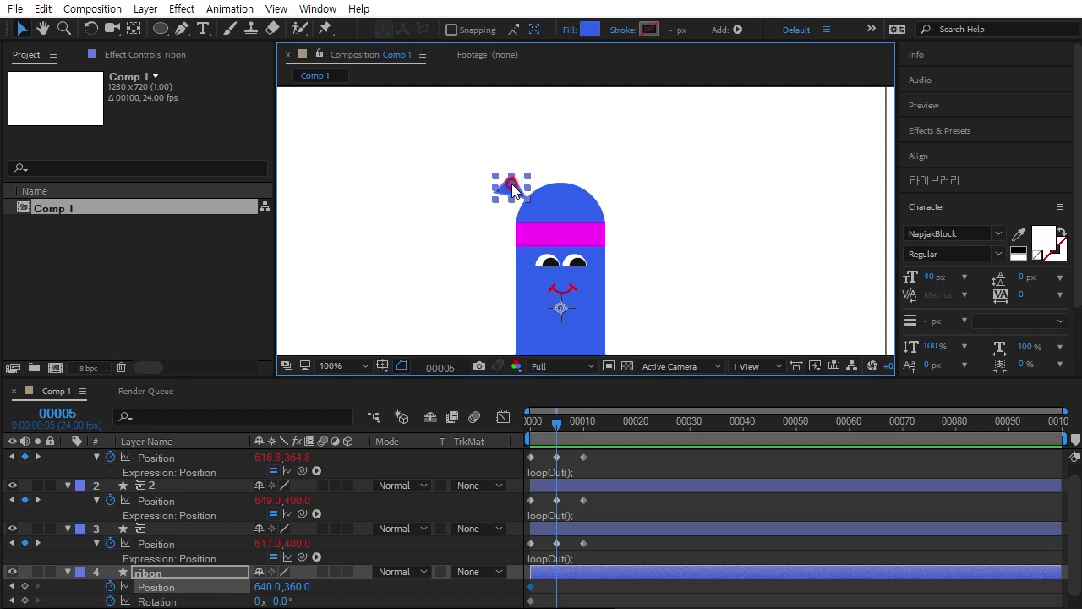
pyautogui.moveTo(511, 188); pyautogui.dragTo(527, 178)
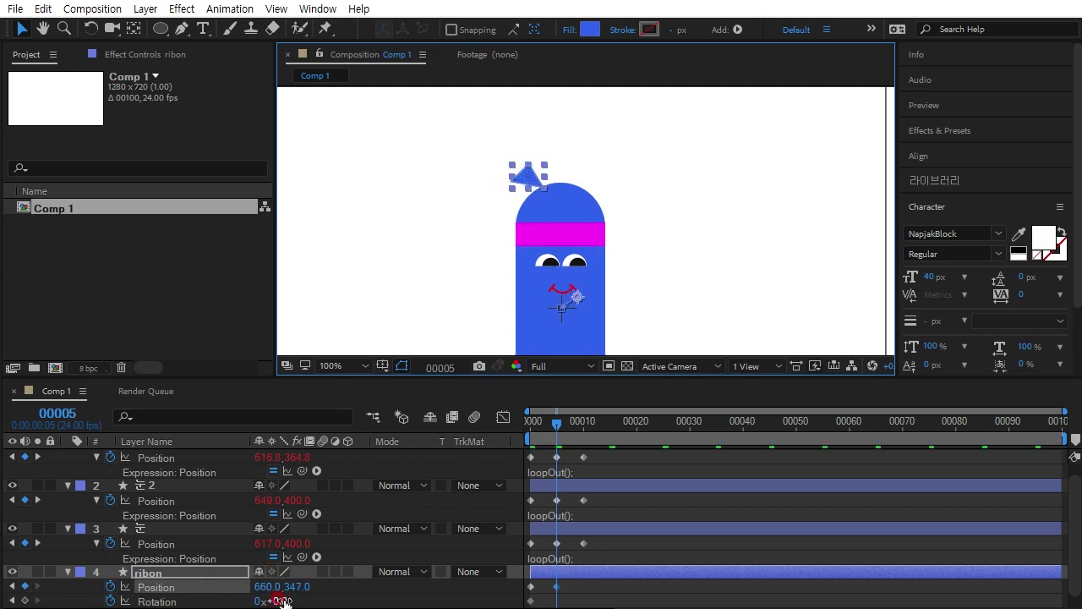
pyautogui.moveTo(281, 601); pyautogui.dragTo(291, 595)
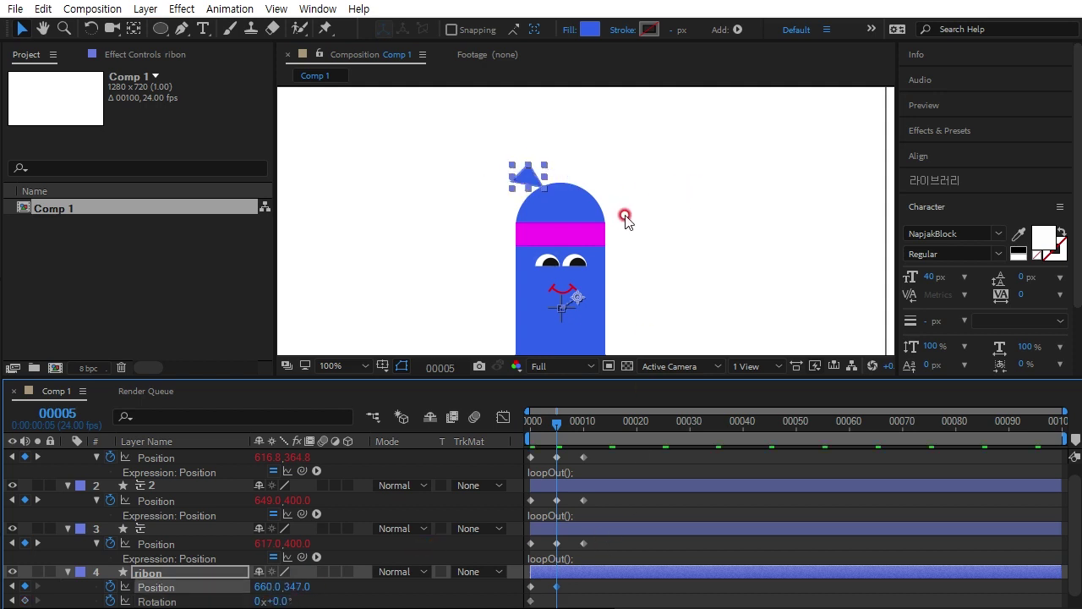
pyautogui.moveTo(640, 288); pyautogui.dragTo(674, 300)
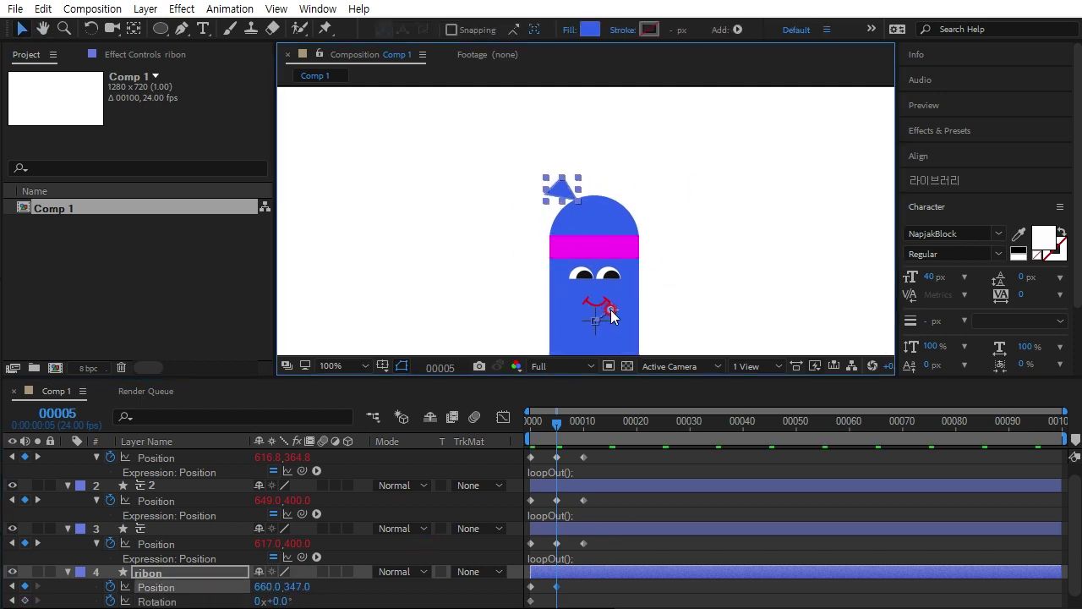
pyautogui.press('Return')
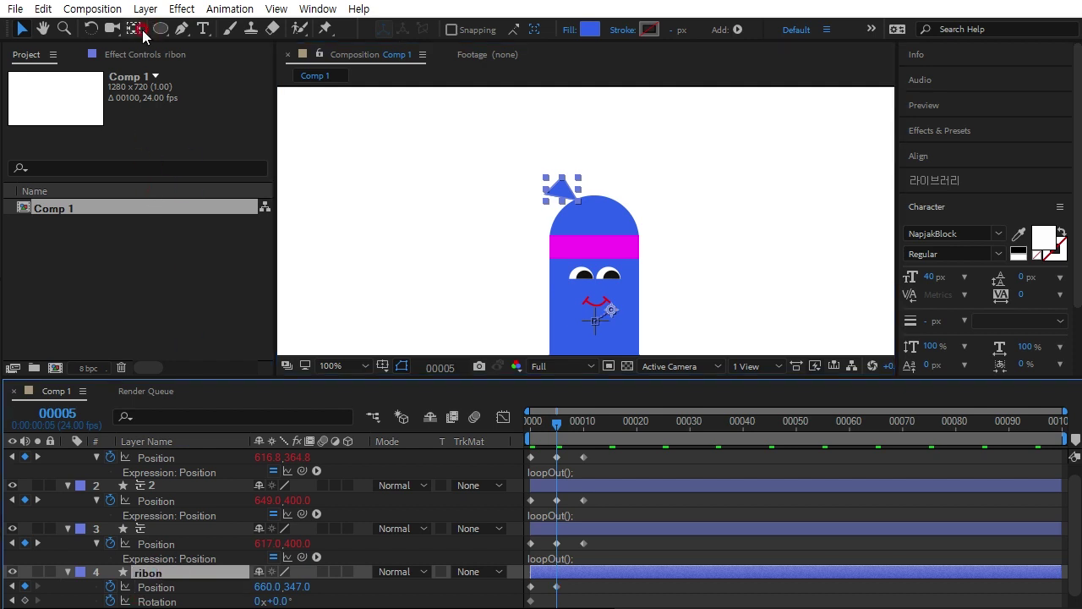
# Move the ribbon's anchor point to its base where it meets the head
pyautogui.click(143, 31)
pyautogui.moveTo(612, 311); pyautogui.dragTo(580, 209)
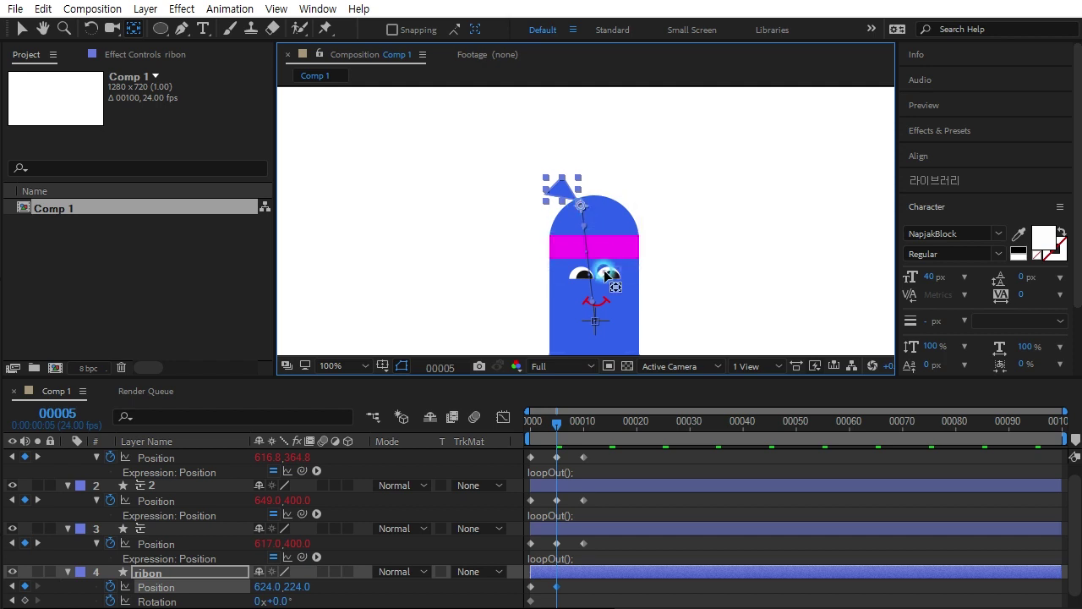
pyautogui.hotkey('ctrl', 'z')
pyautogui.moveTo(555, 430); pyautogui.dragTo(531, 423)
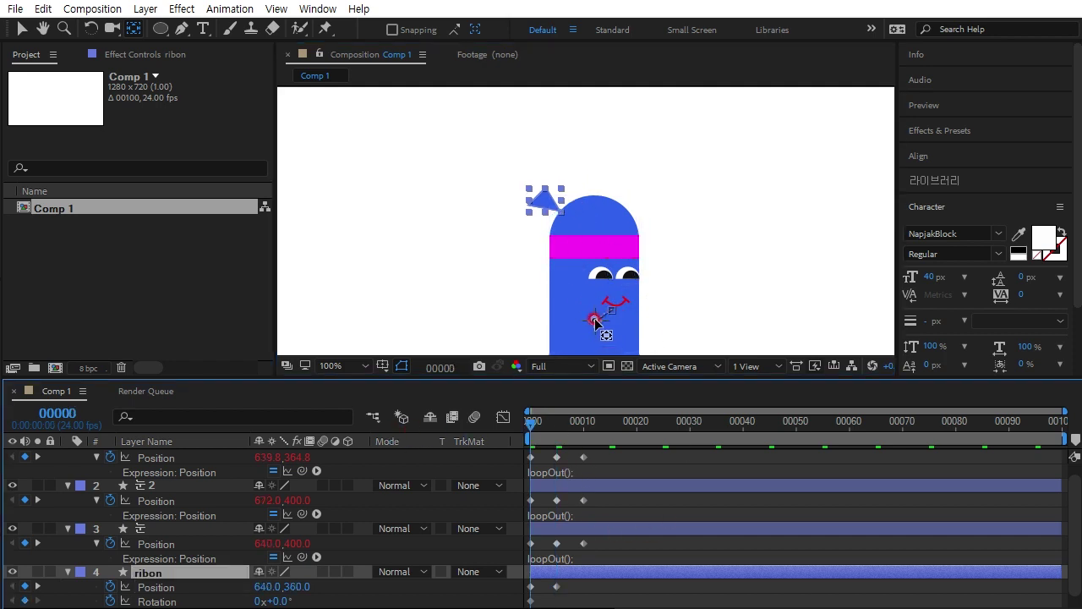
pyautogui.moveTo(596, 323); pyautogui.dragTo(586, 270)
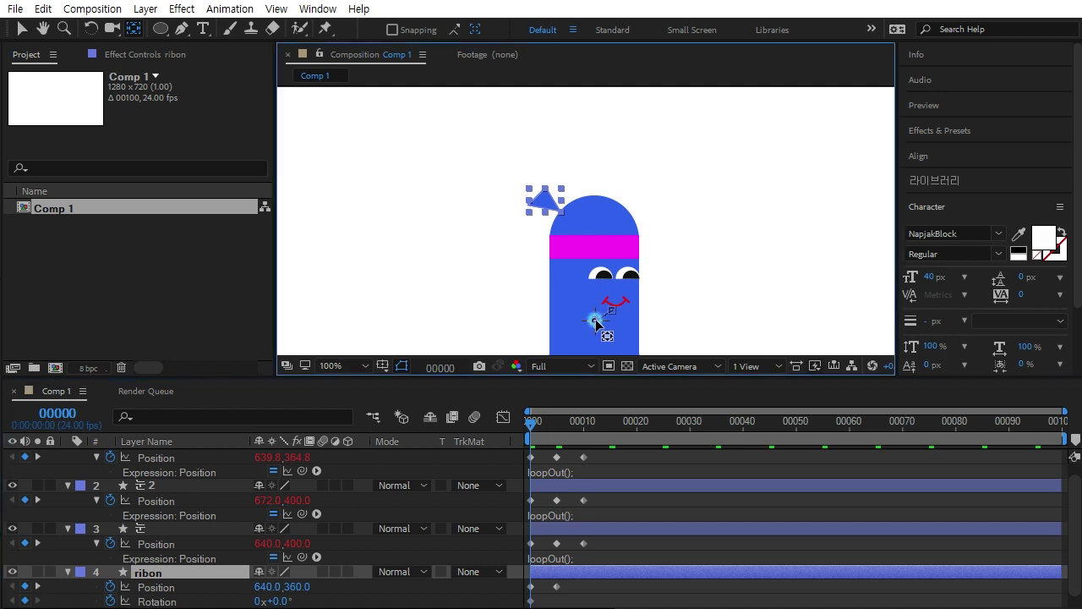
pyautogui.moveTo(561, 216); pyautogui.dragTo(559, 211)
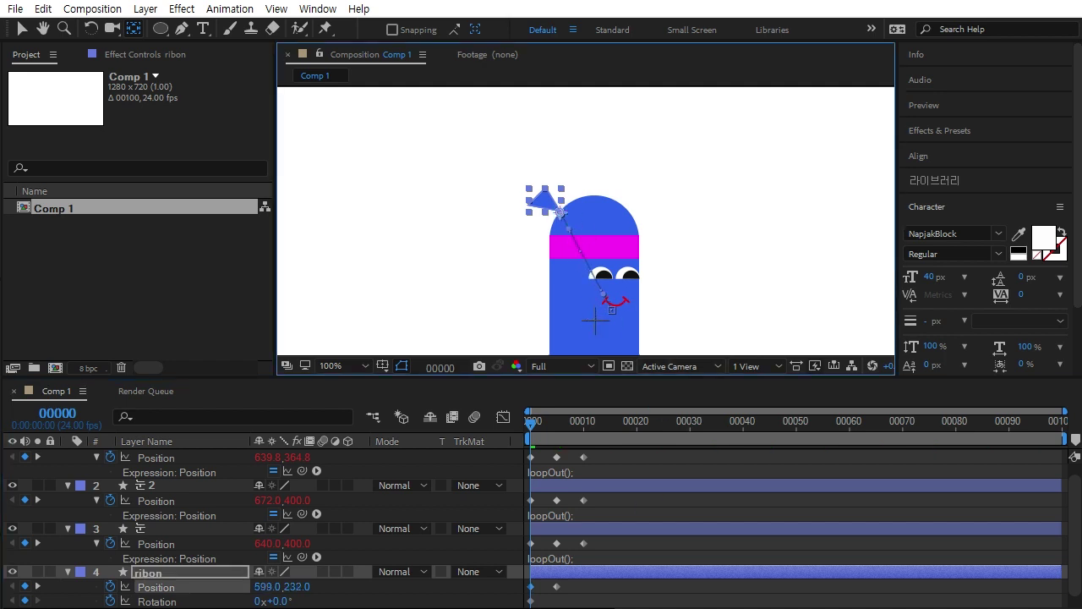
pyautogui.click(556, 588)
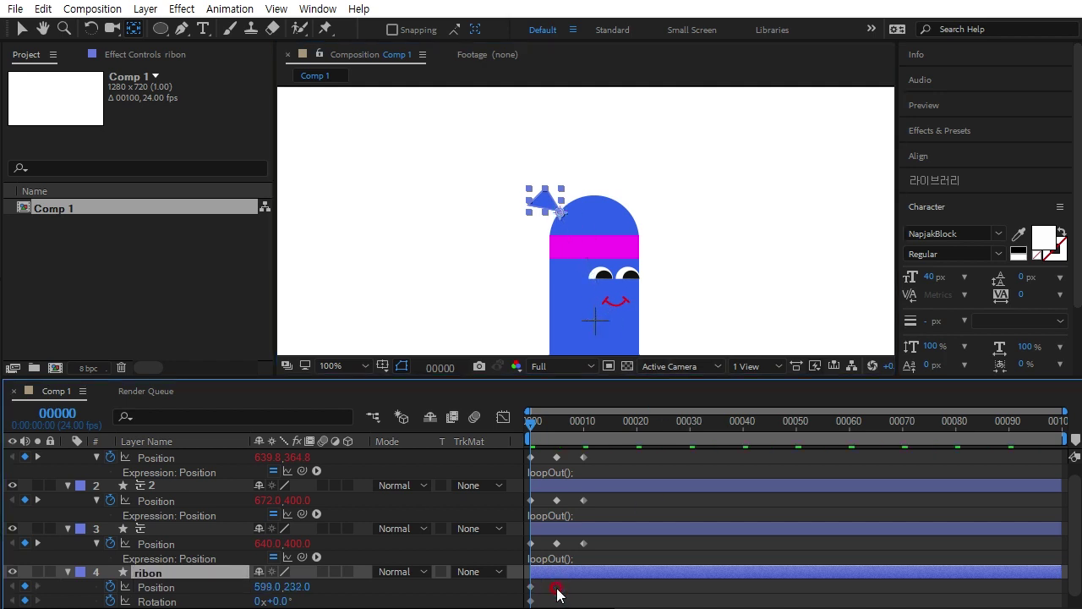
pyautogui.scroll(1, 575, 184)
pyautogui.scroll(3, 580, 181)
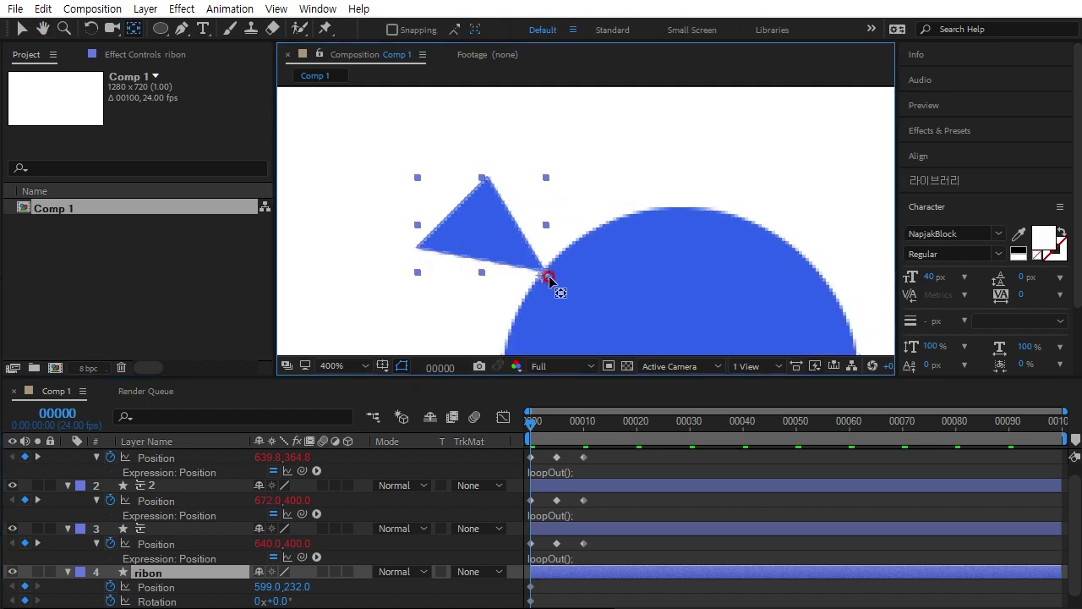
pyautogui.moveTo(544, 277); pyautogui.dragTo(544, 275)
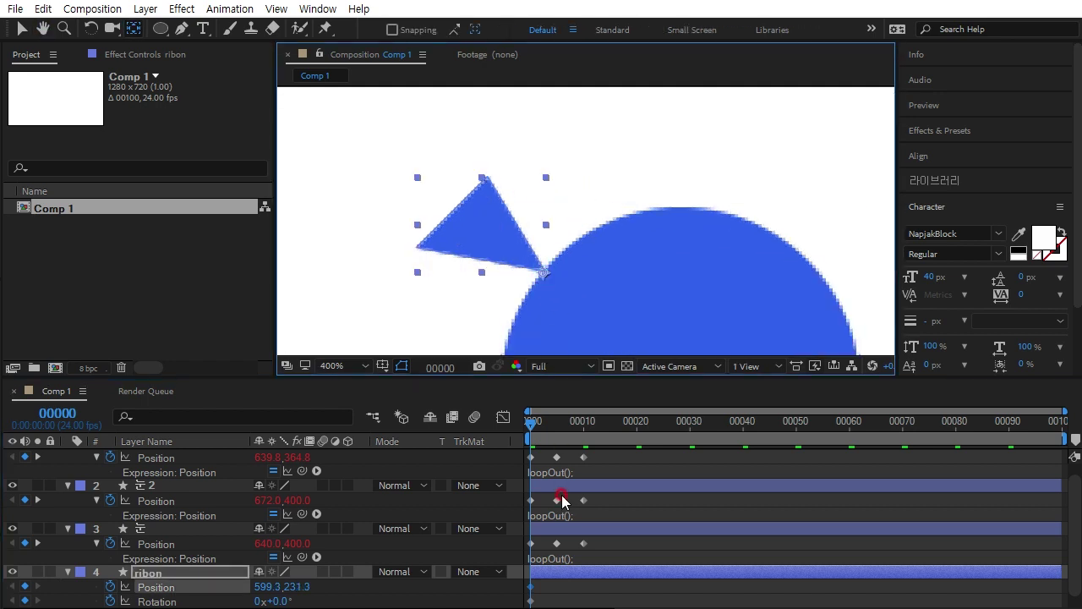
# At frame 5, reposition the ribbon up and right and rotate it to 23°
pyautogui.moveTo(531, 422); pyautogui.dragTo(557, 428)
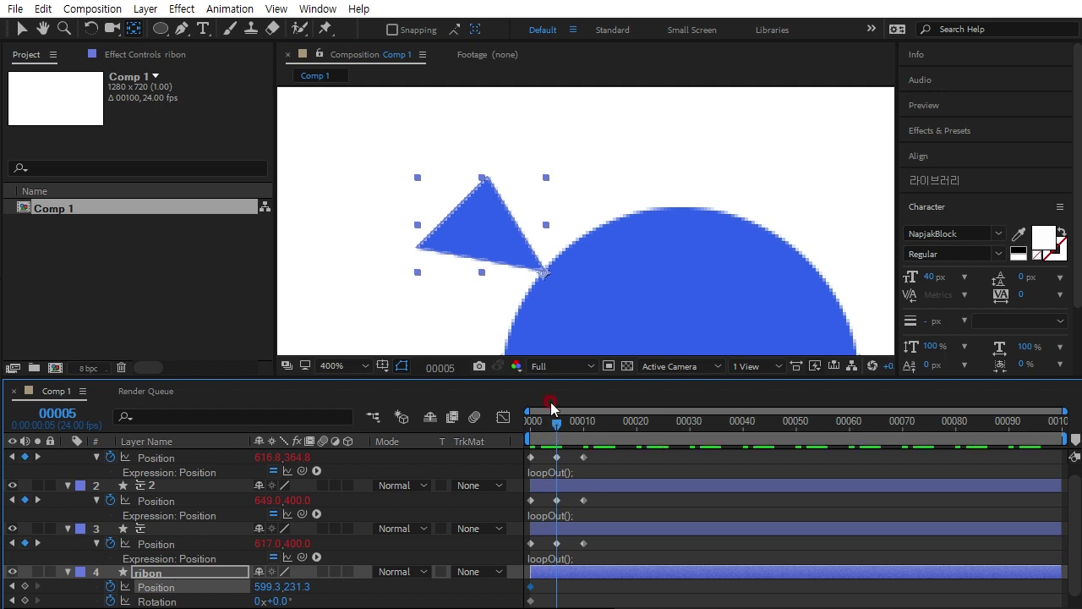
pyautogui.press('v')
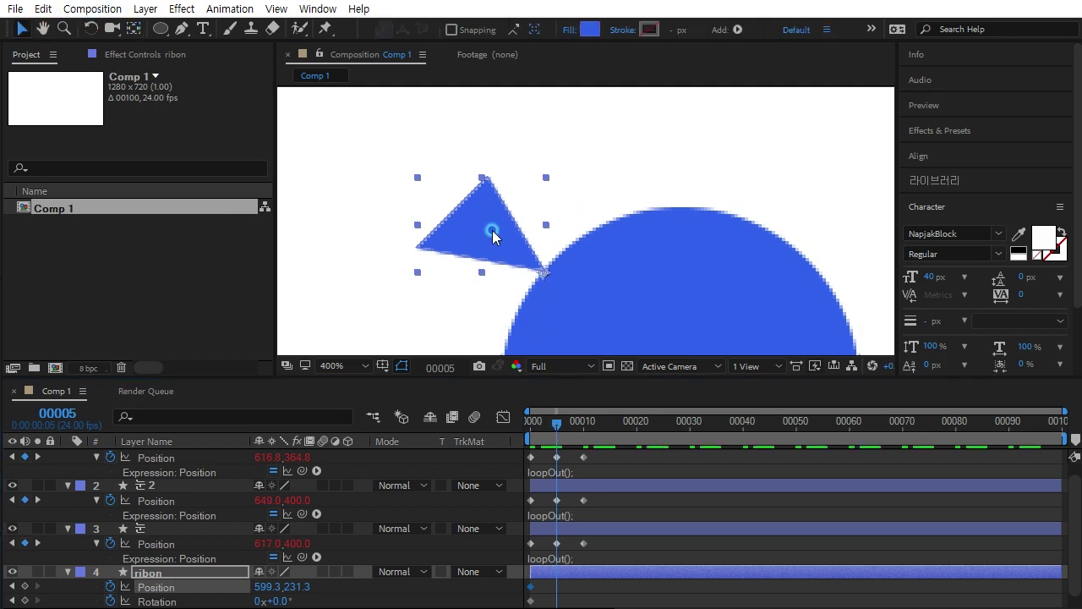
pyautogui.moveTo(492, 232); pyautogui.dragTo(544, 186)
pyautogui.scroll(-4, 605, 257)
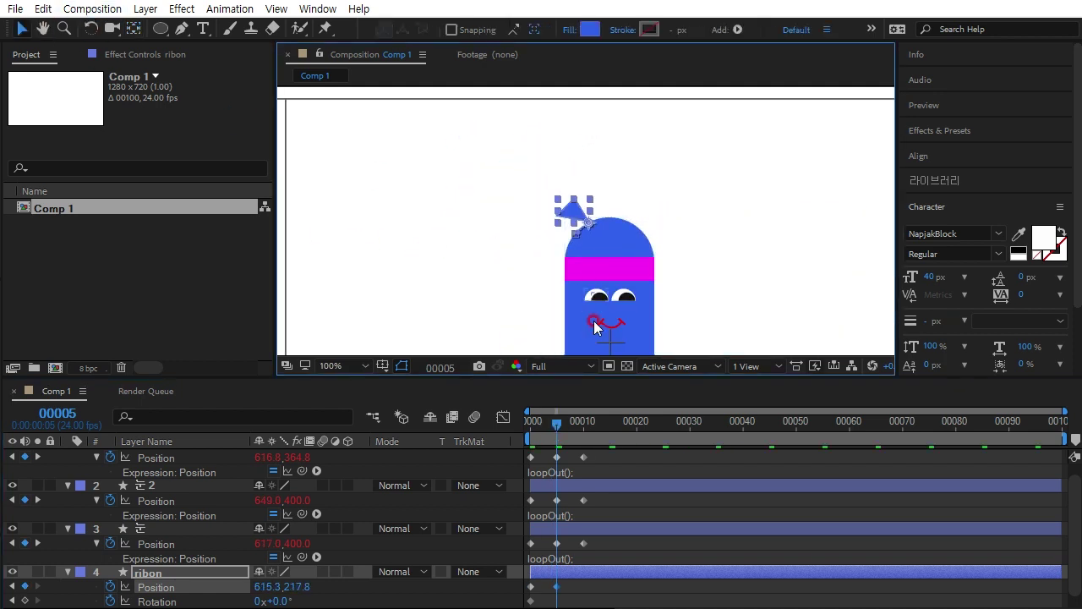
pyautogui.click(279, 597)
pyautogui.moveTo(278, 598); pyautogui.dragTo(287, 583)
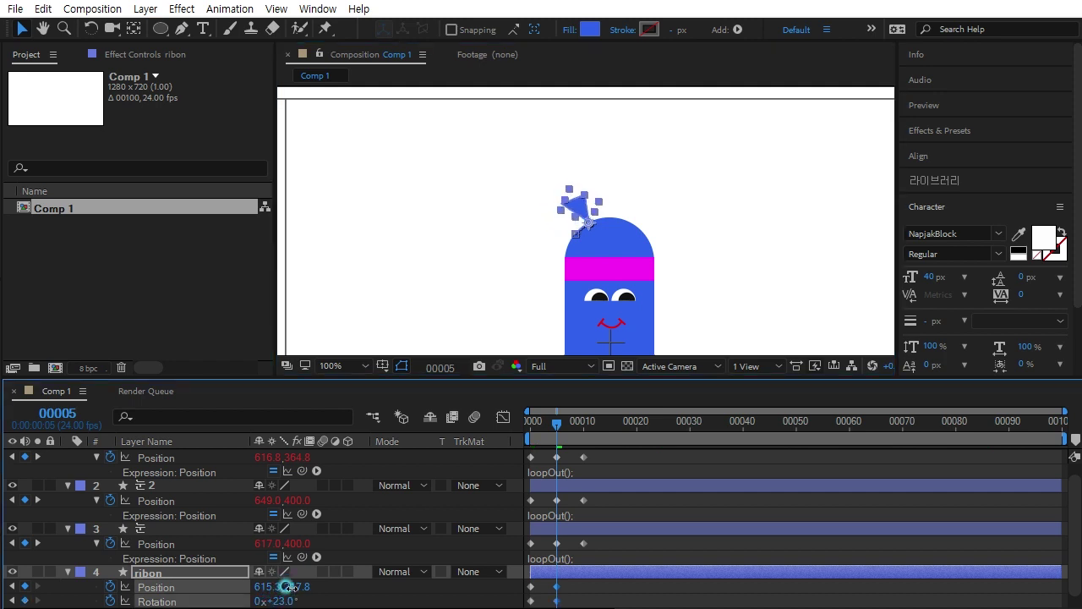
pyautogui.click(581, 502)
# Nudge the ribbon at frame 5 and compare its pose between frames 0 and 5
pyautogui.click(499, 551)
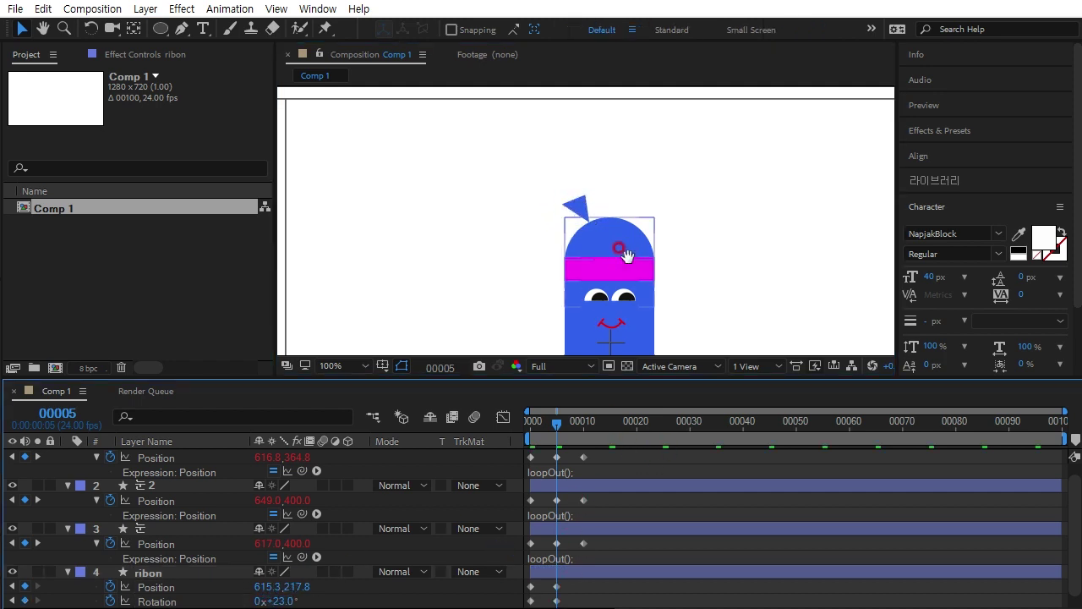
pyautogui.scroll(1, 608, 228)
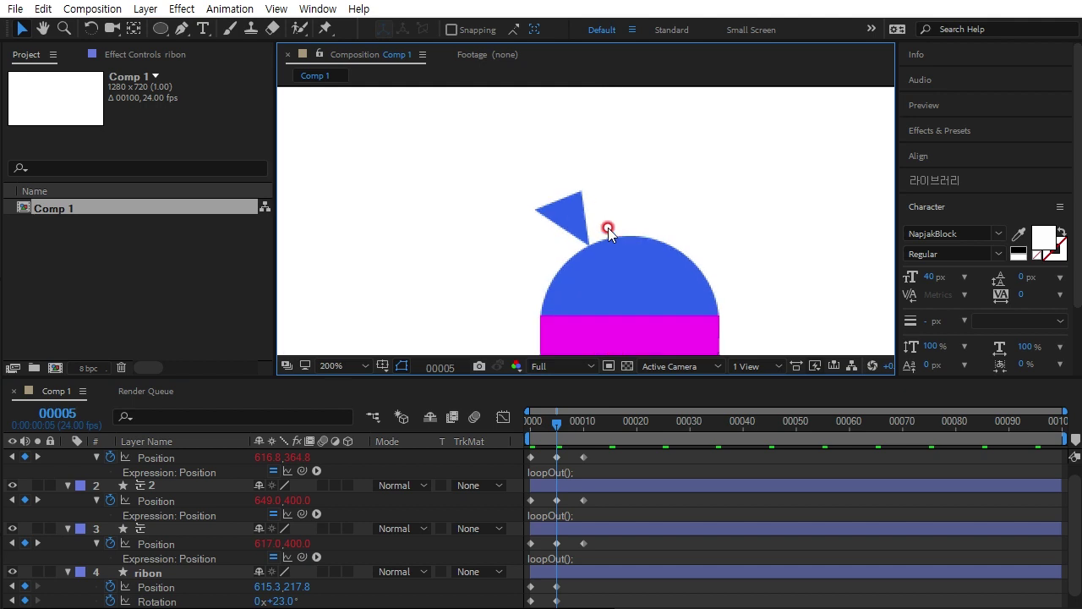
pyautogui.click(146, 575)
pyautogui.moveTo(575, 212); pyautogui.dragTo(576, 214)
pyautogui.moveTo(557, 422); pyautogui.dragTo(473, 436)
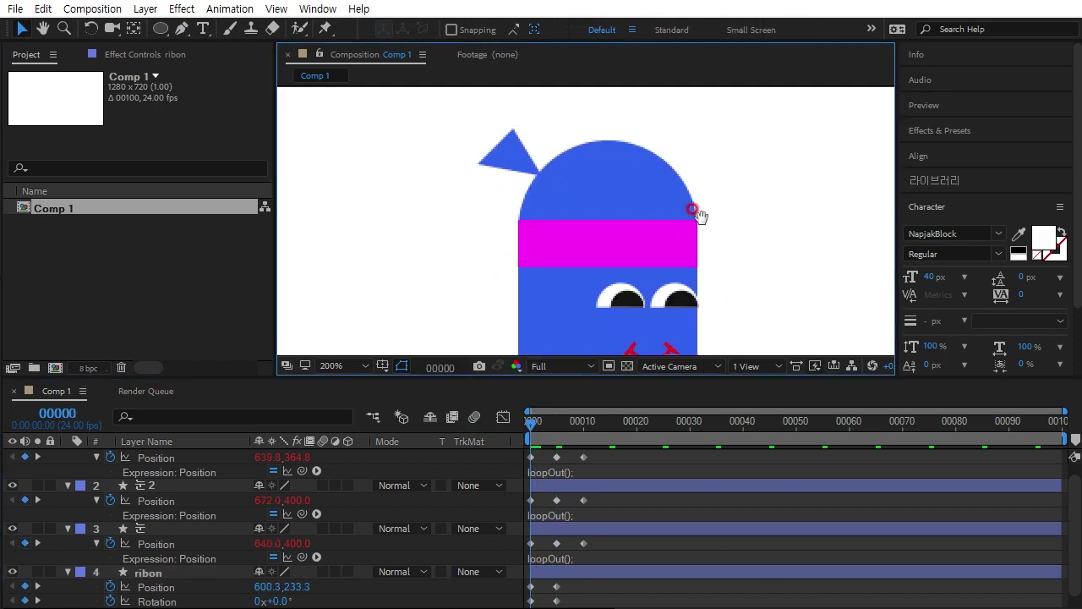
pyautogui.moveTo(727, 326); pyautogui.dragTo(686, 217)
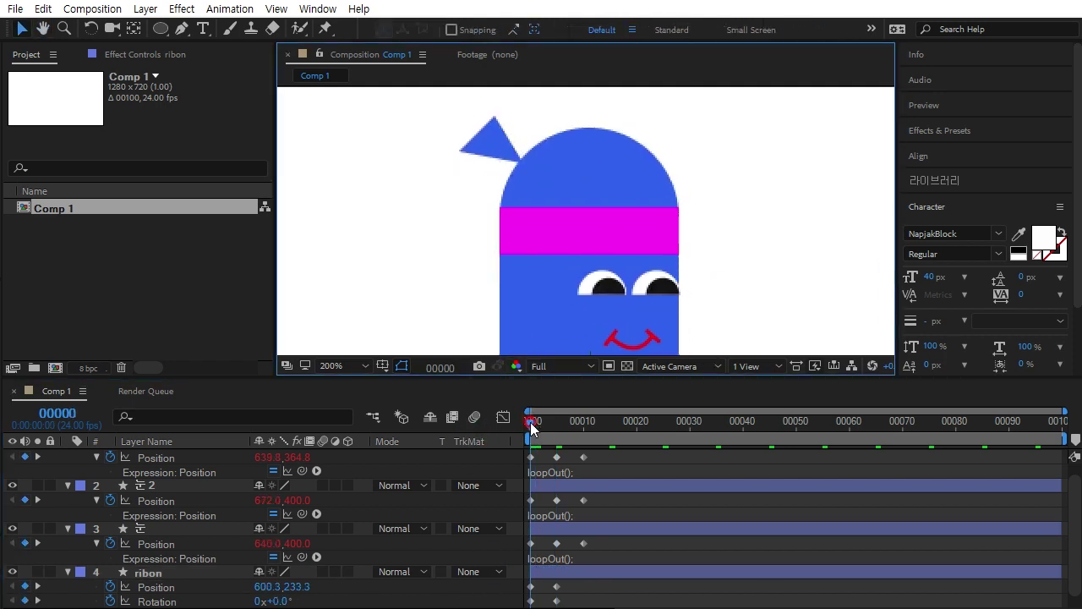
pyautogui.moveTo(530, 422); pyautogui.dragTo(555, 424)
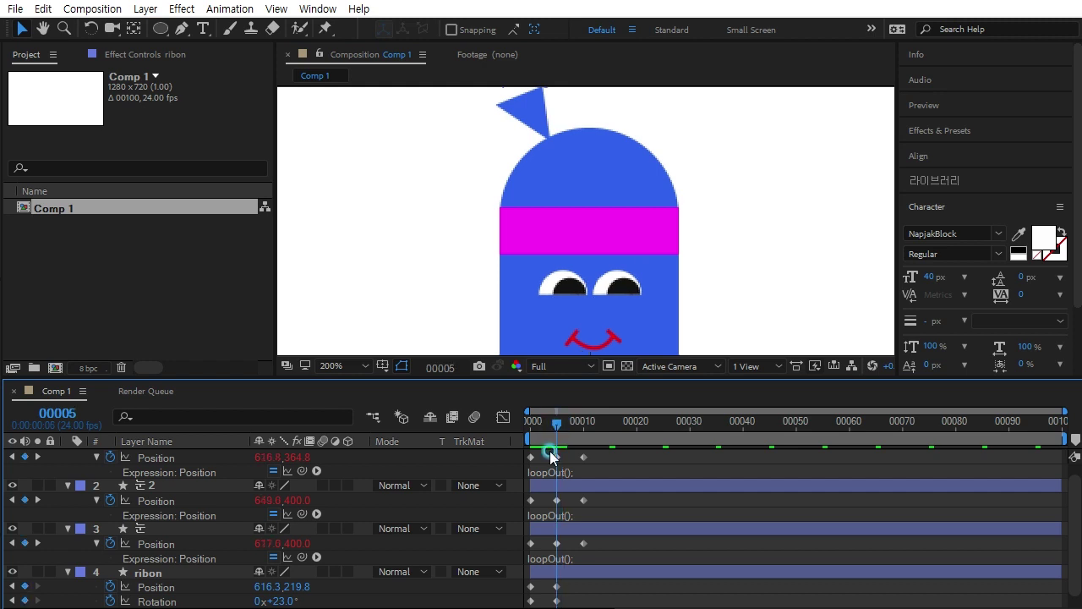
# Give the ribbon's Position a loopOut() expression copied from layer 3
pyautogui.keyDown('alt'); pyautogui.click(111, 587); pyautogui.keyUp('alt')
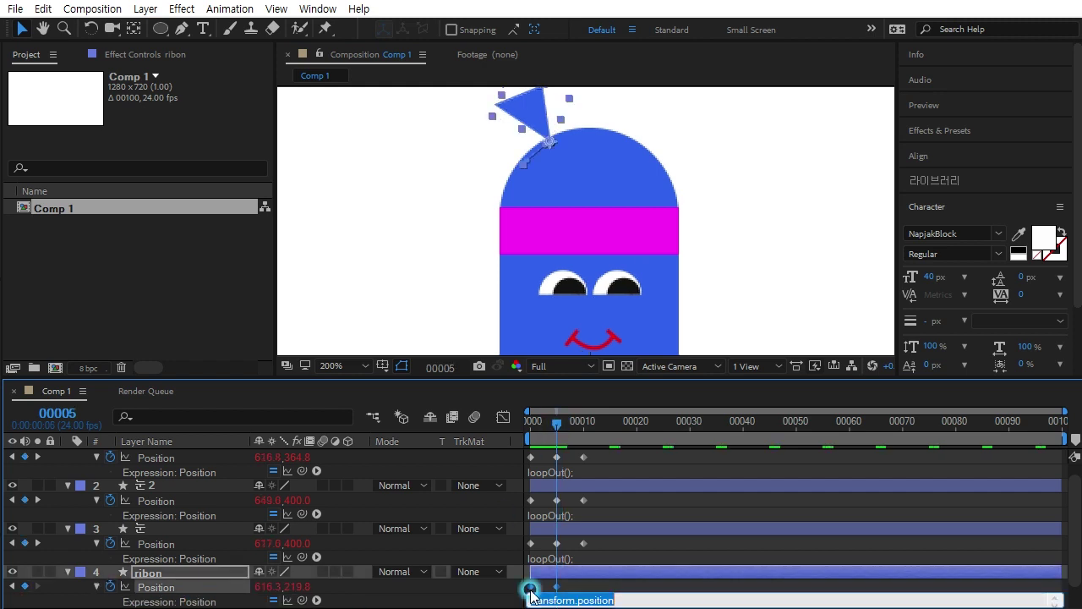
pyautogui.click(595, 556)
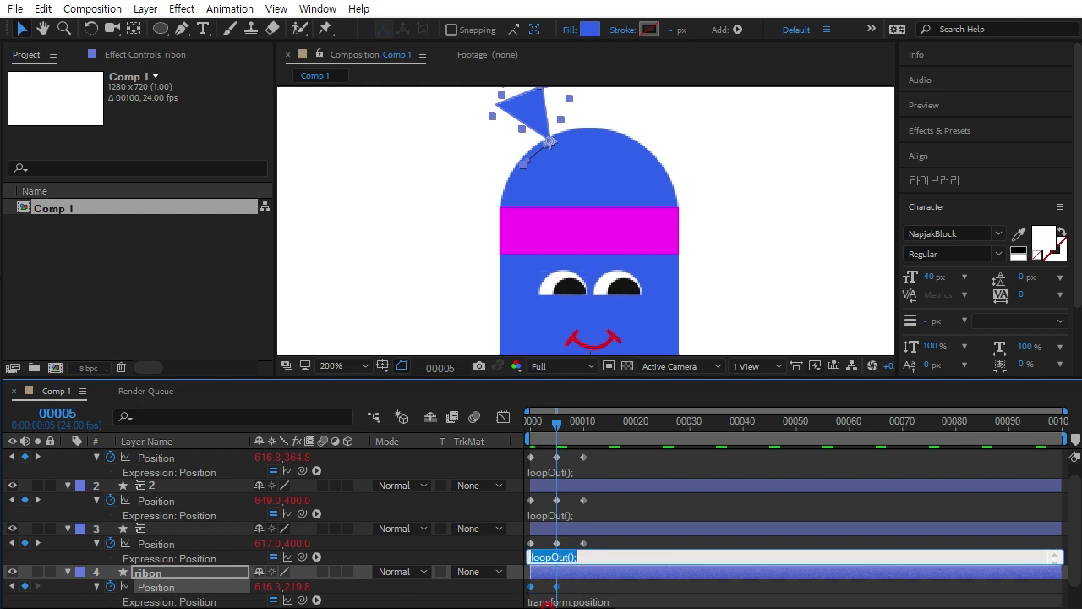
pyautogui.hotkey('ctrl', 'c')
pyautogui.click(554, 601)
pyautogui.hotkey('ctrl', 'v')
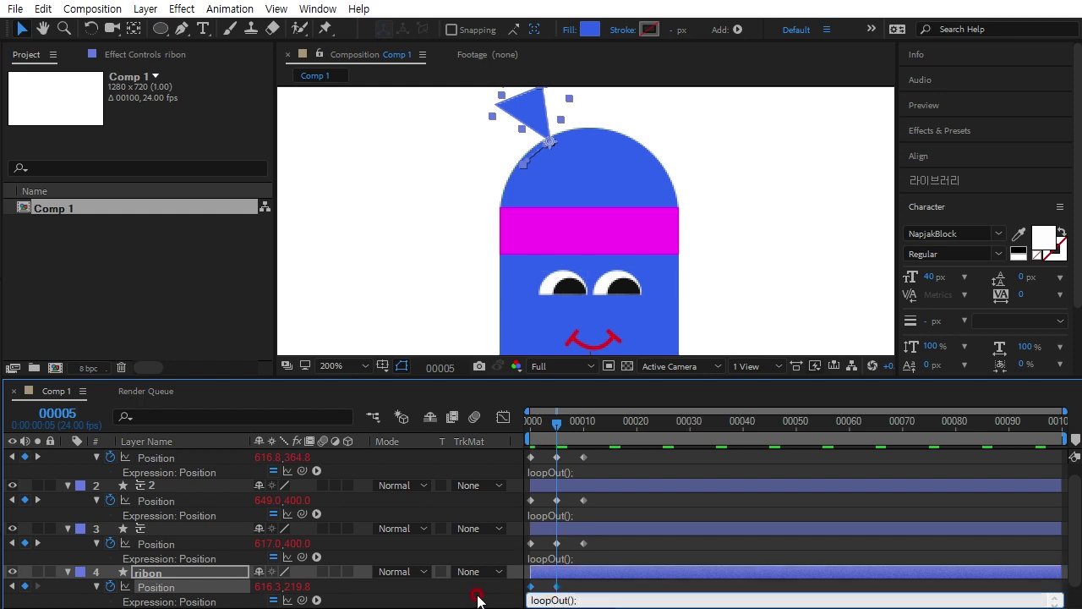
pyautogui.click(478, 600)
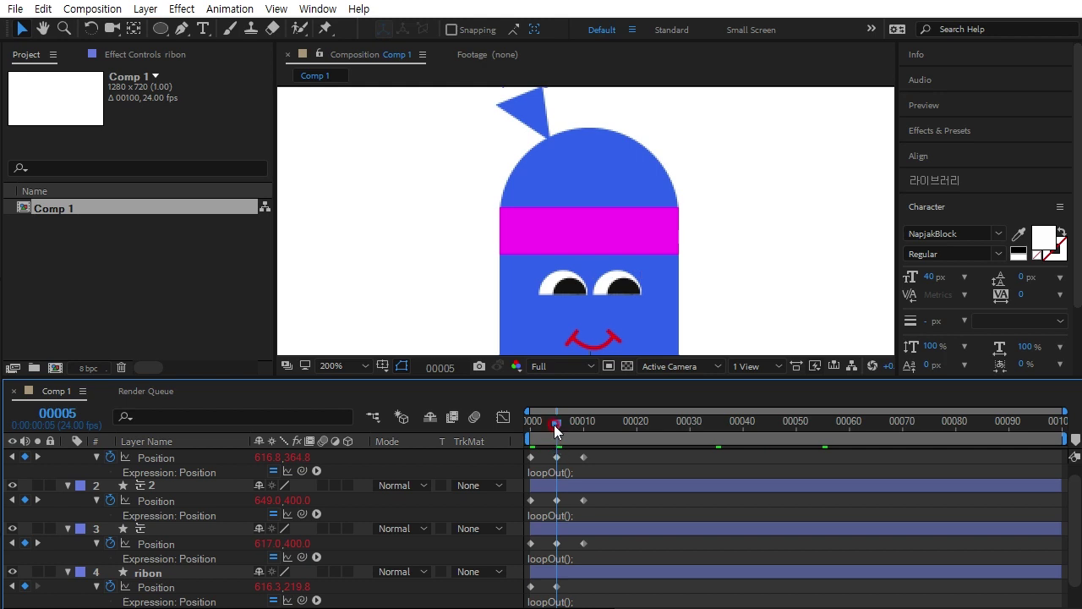
# Copy the ribbon's frame-0 Rotation keyframe to frame 10 so it returns to 0°
pyautogui.moveTo(556, 430); pyautogui.dragTo(583, 427)
pyautogui.click(531, 587)
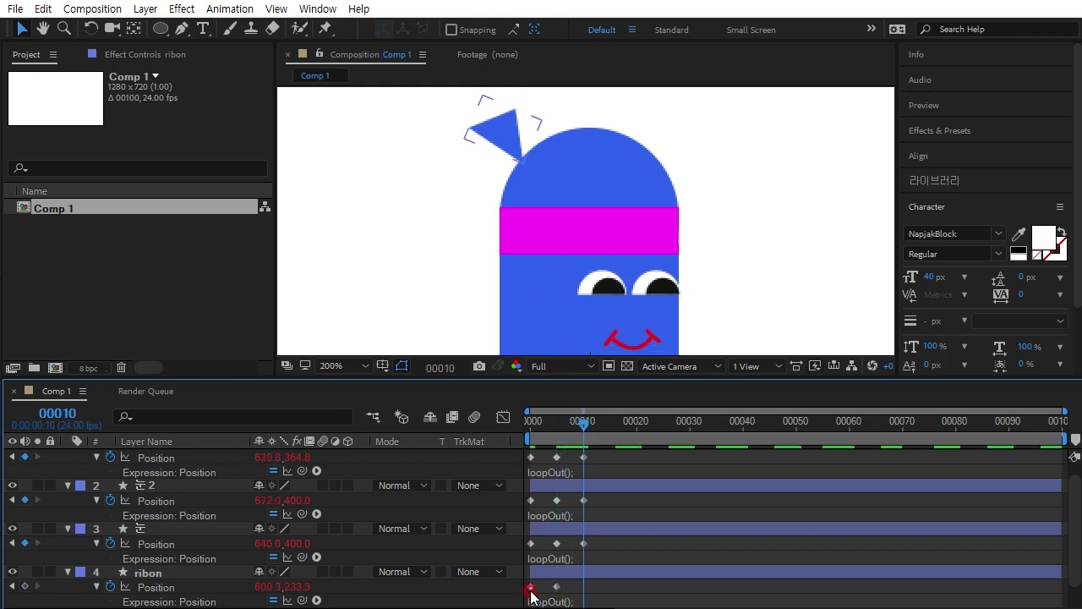
pyautogui.click(532, 588)
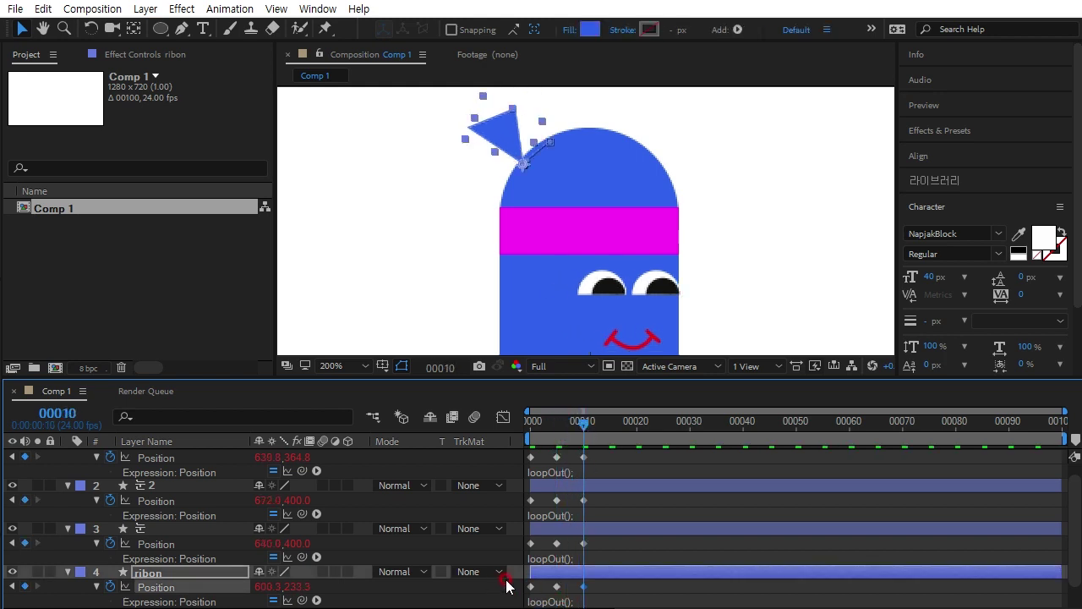
pyautogui.moveTo(556, 377); pyautogui.dragTo(569, 309)
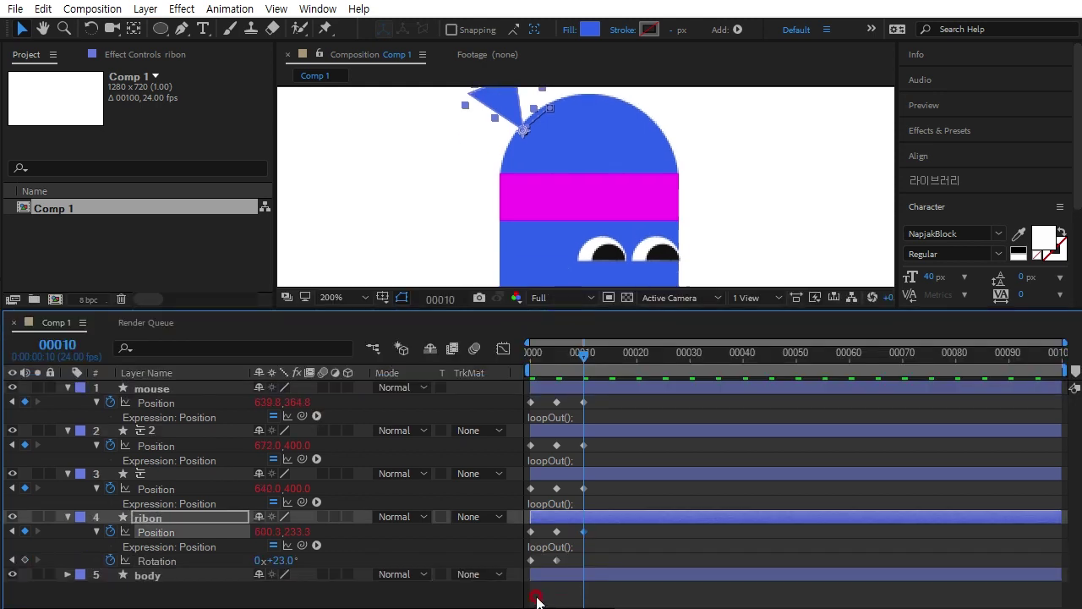
pyautogui.click(531, 561)
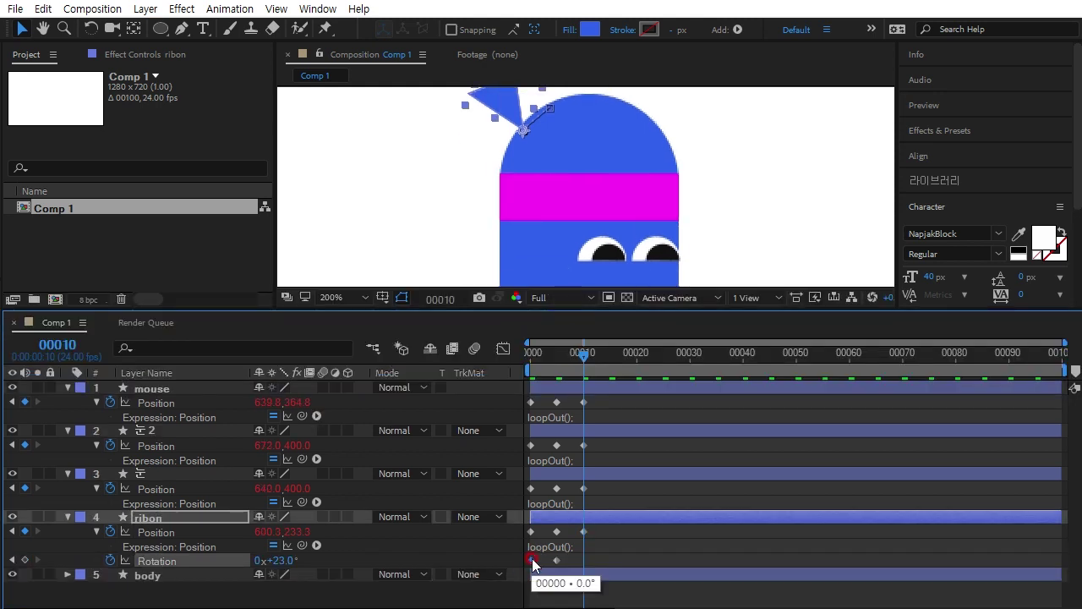
pyautogui.hotkey('ctrl', 'c')
pyautogui.hotkey('ctrl', 'v')
pyautogui.click(136, 548)
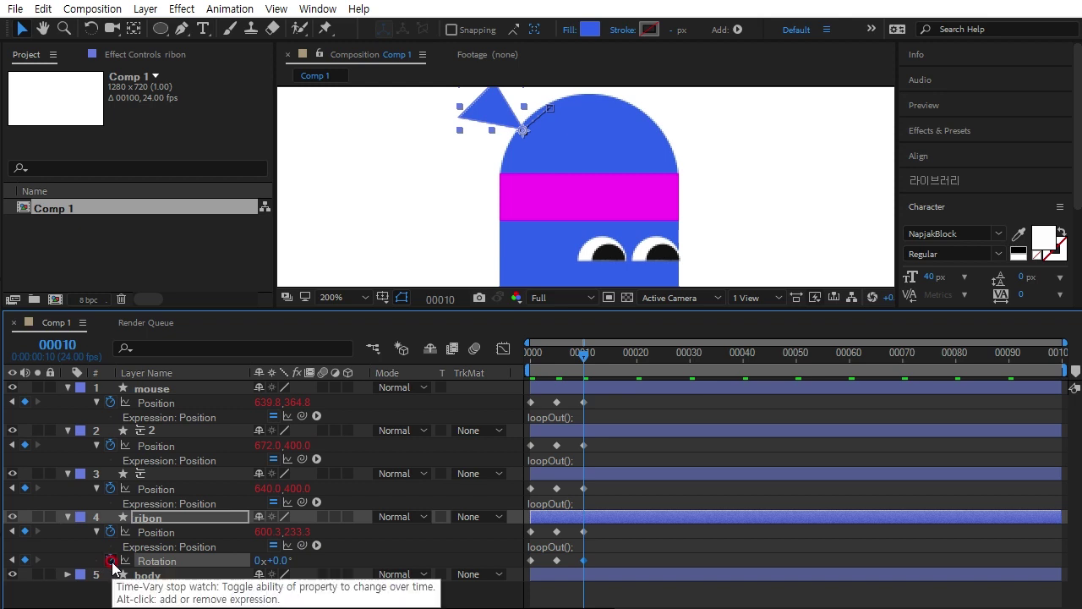
# Add a loopOut() expression to the ribbon's Rotation
pyautogui.keyDown('alt'); pyautogui.click(110, 562); pyautogui.keyUp('alt')
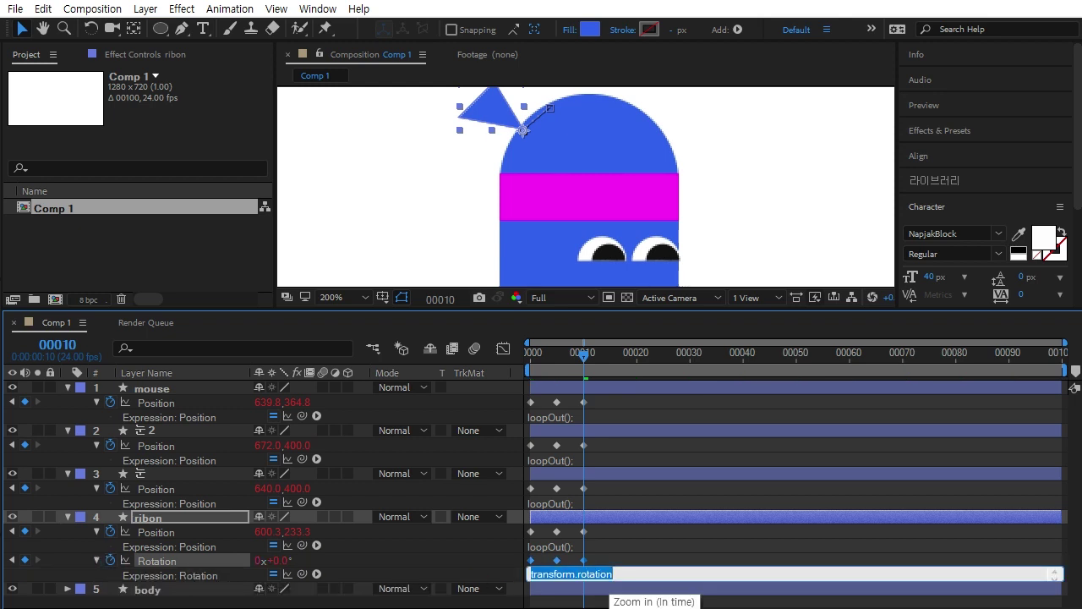
pyautogui.click(560, 546)
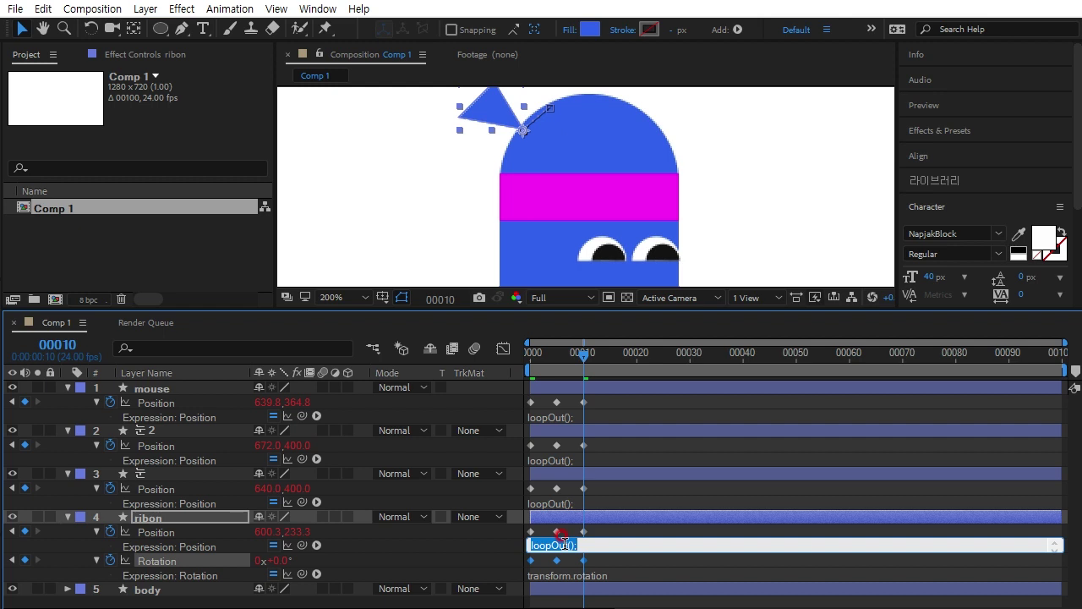
pyautogui.click(592, 575)
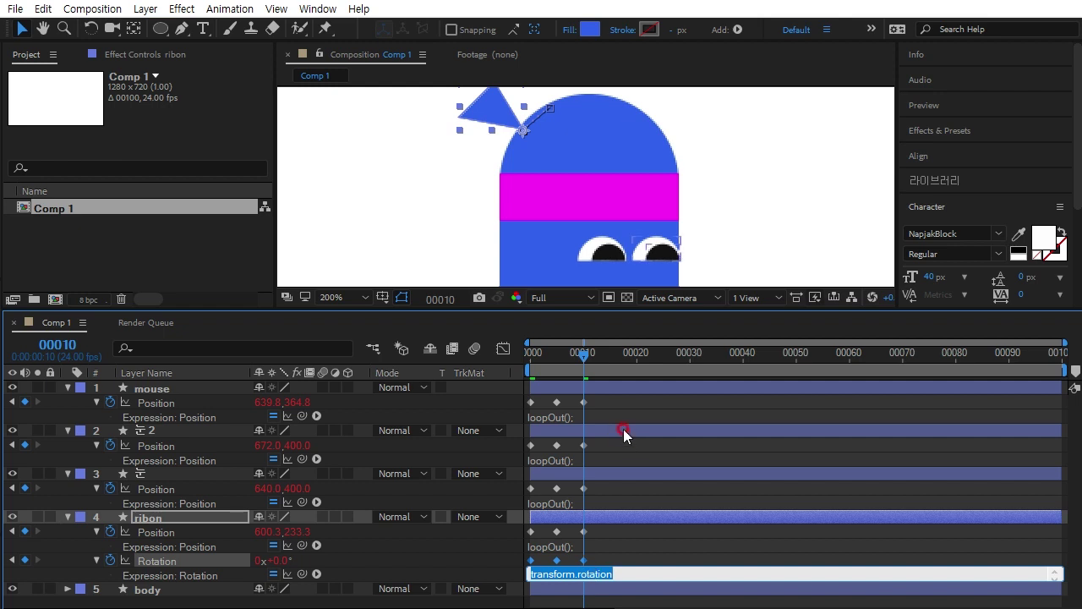
pyautogui.hotkey('ctrl', 'v')
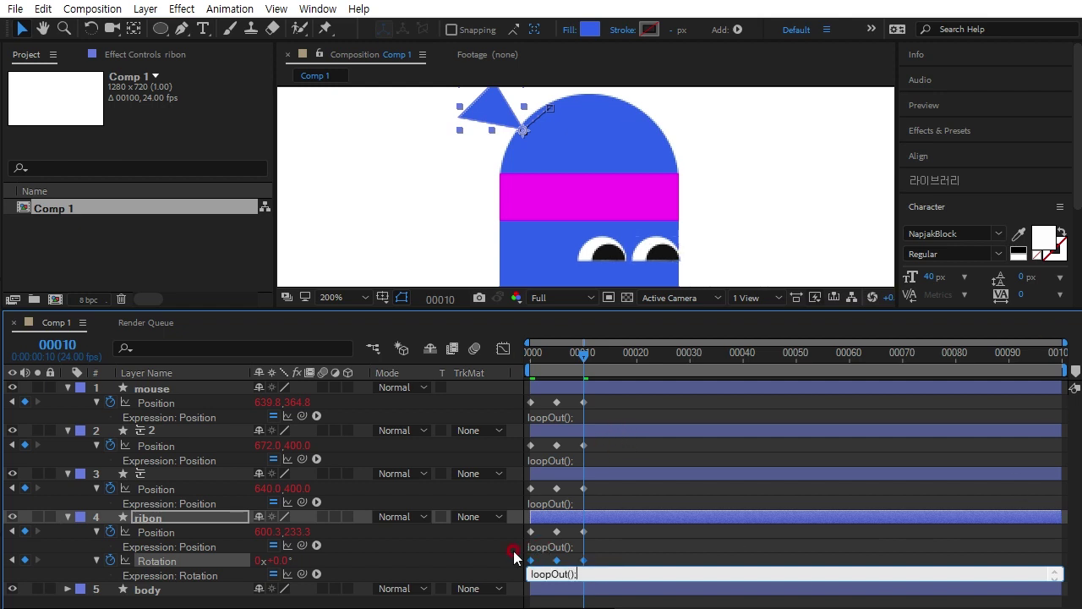
pyautogui.click(490, 550)
pyautogui.press('space')
# Enlarge the composition viewer, play the looping face and ribbon animation from frame 0, then rewind
pyautogui.scroll(-4, 604, 188)
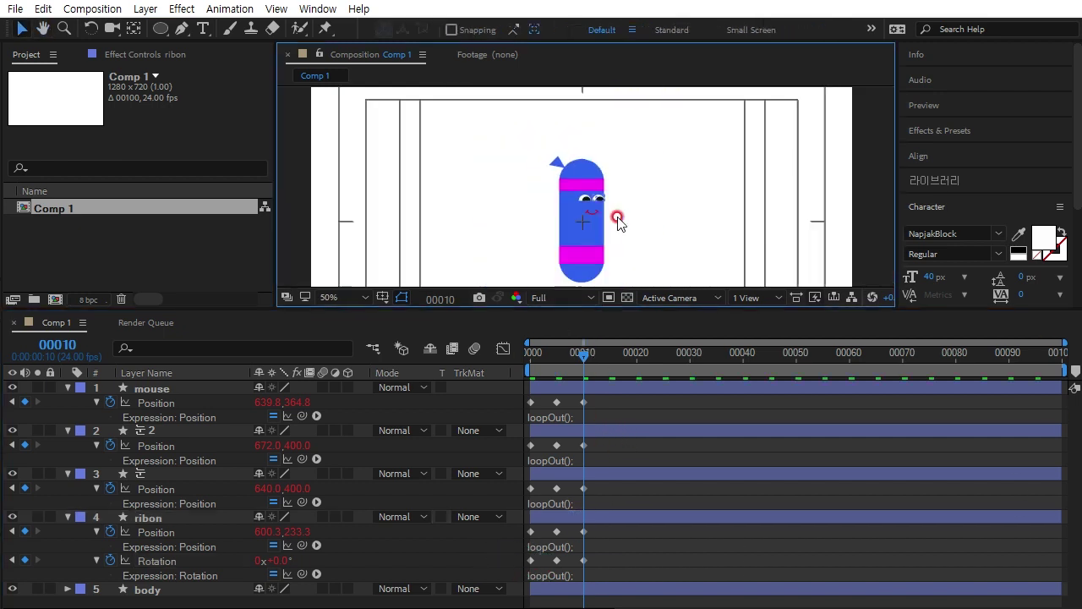
pyautogui.moveTo(553, 309); pyautogui.dragTo(551, 400)
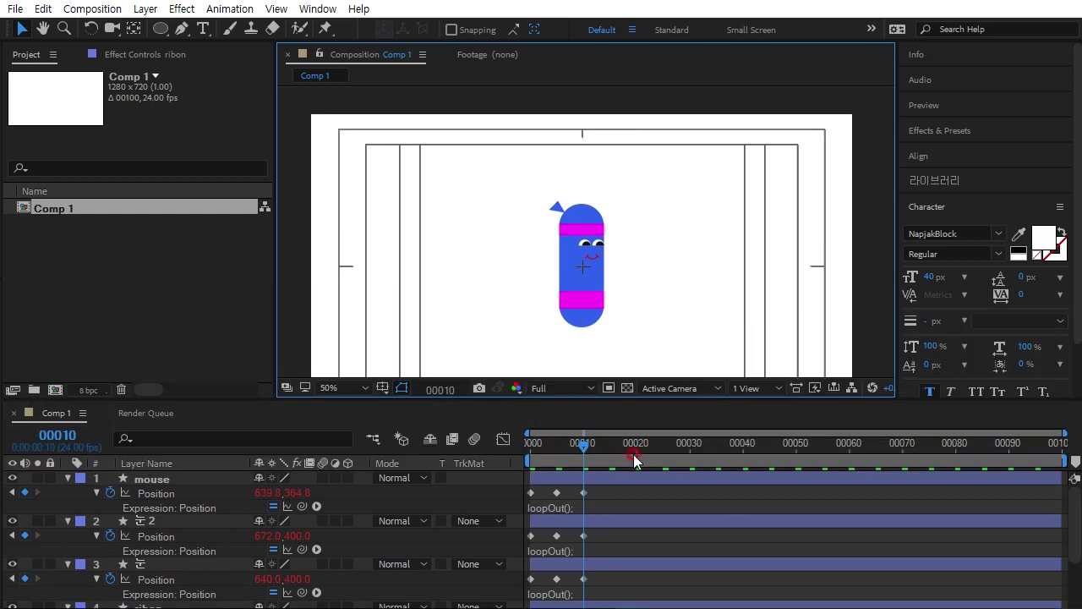
pyautogui.moveTo(582, 442); pyautogui.dragTo(530, 443)
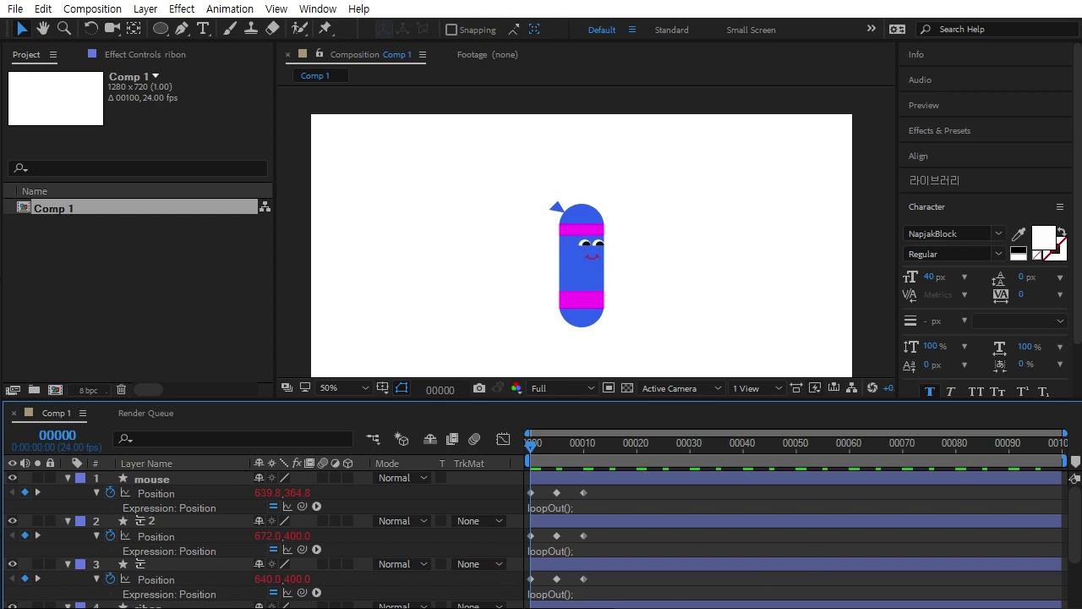
pyautogui.press('space')
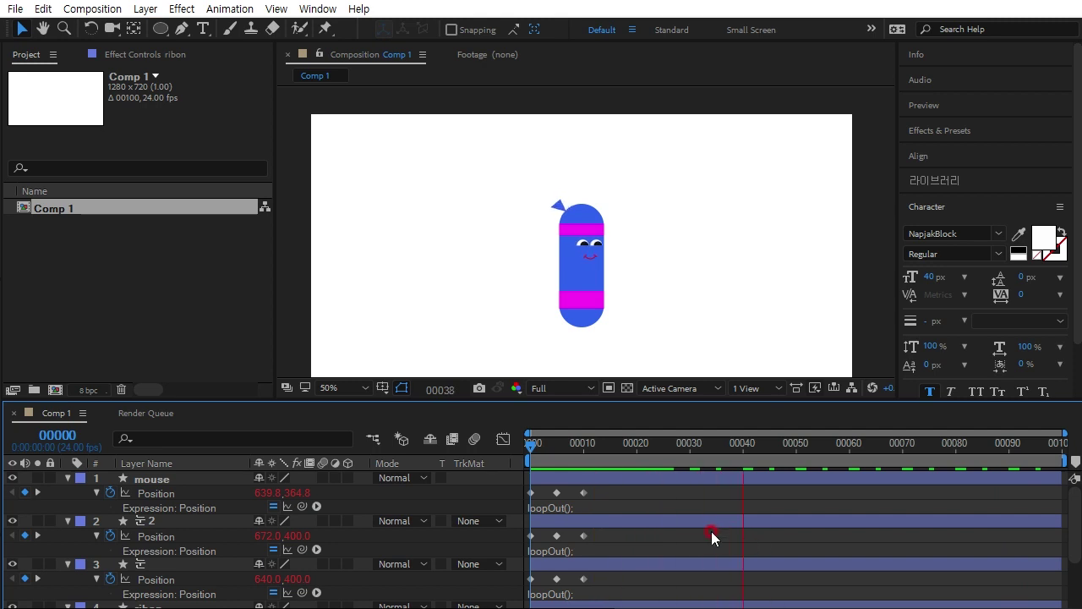
pyautogui.click(804, 443)
pyautogui.moveTo(783, 449); pyautogui.dragTo(430, 444)
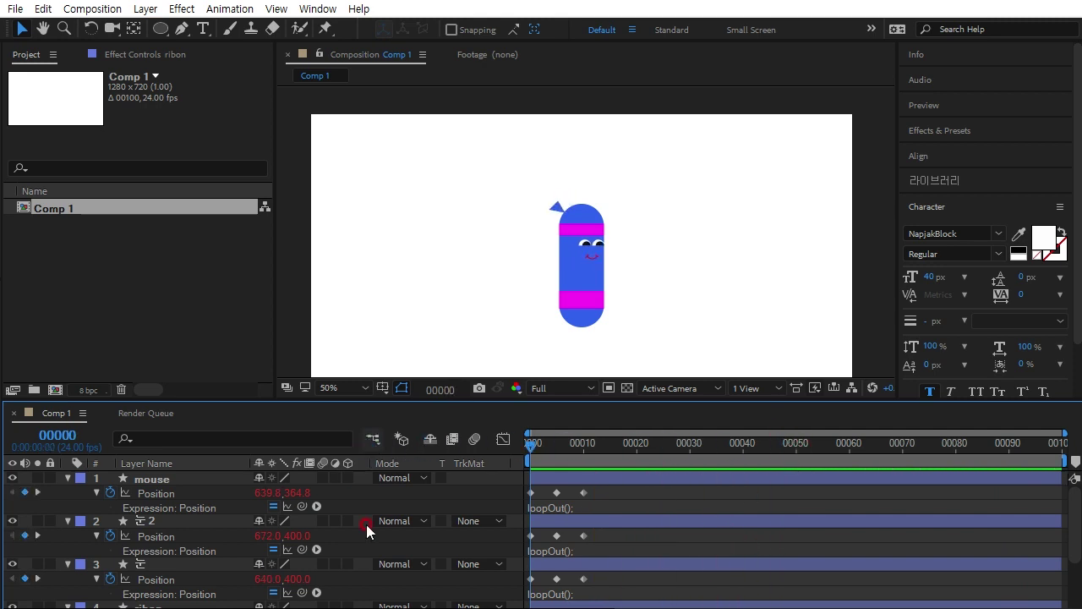
# Select the mouth through body layers and pre-compose them into a new composition named 몸
pyautogui.click(153, 480)
pyautogui.scroll(-2, 152, 513)
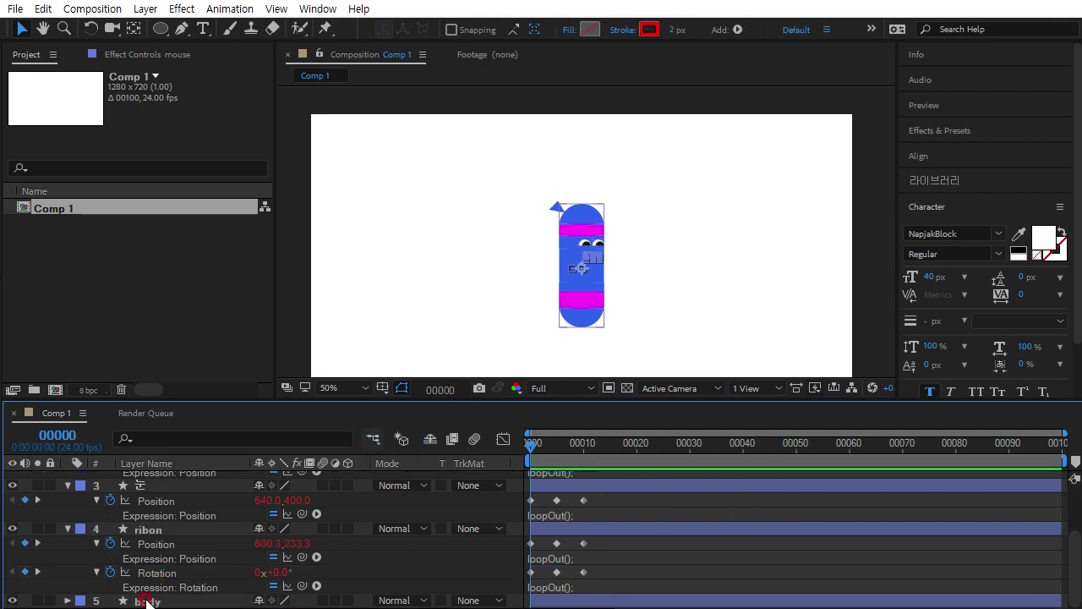
pyautogui.keyDown('shift'); pyautogui.click(145, 601); pyautogui.keyUp('shift')
pyautogui.rightClick(152, 602)
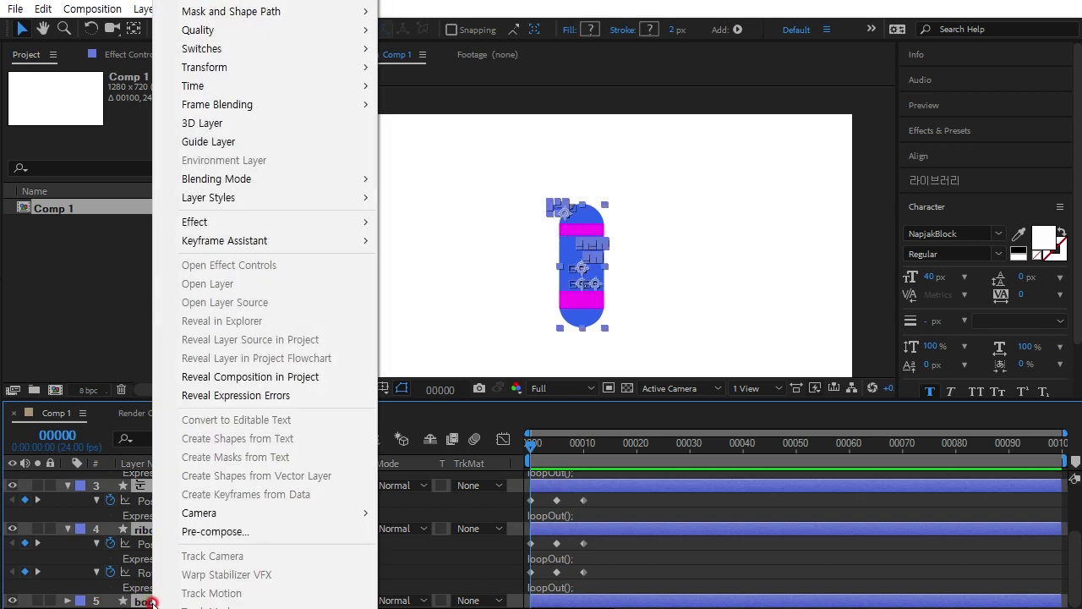
pyautogui.click(215, 531)
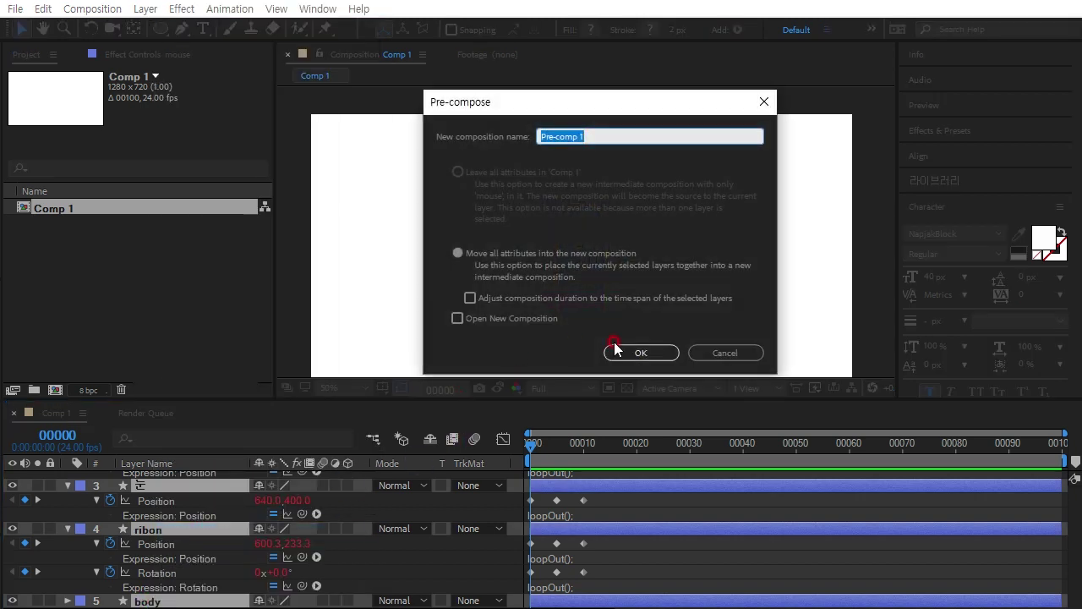
pyautogui.write('a')
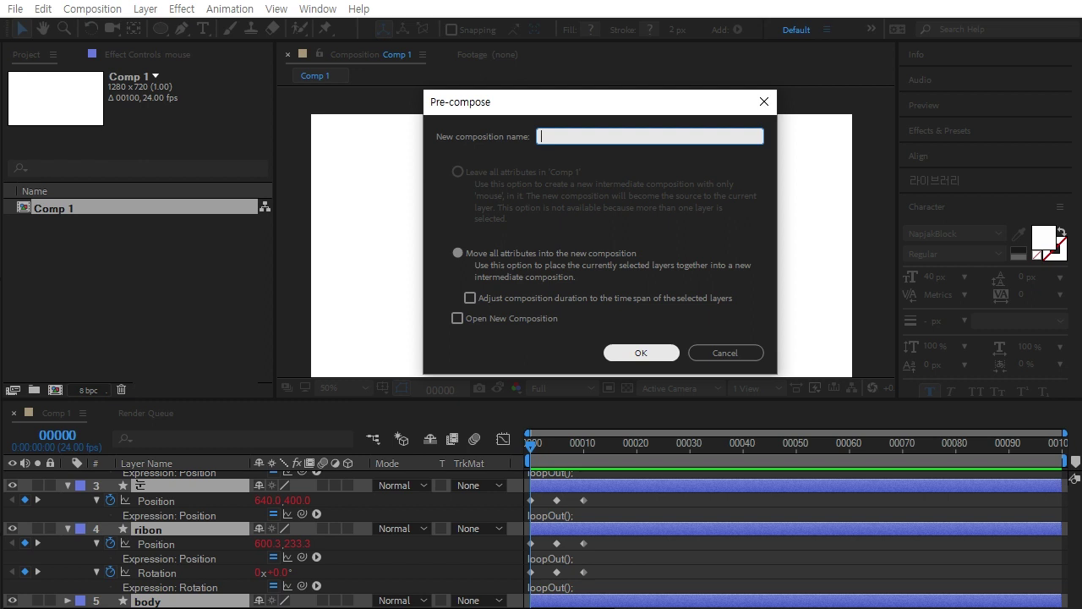
pyautogui.write('몸')
pyautogui.click(655, 350)
pyautogui.click(580, 515)
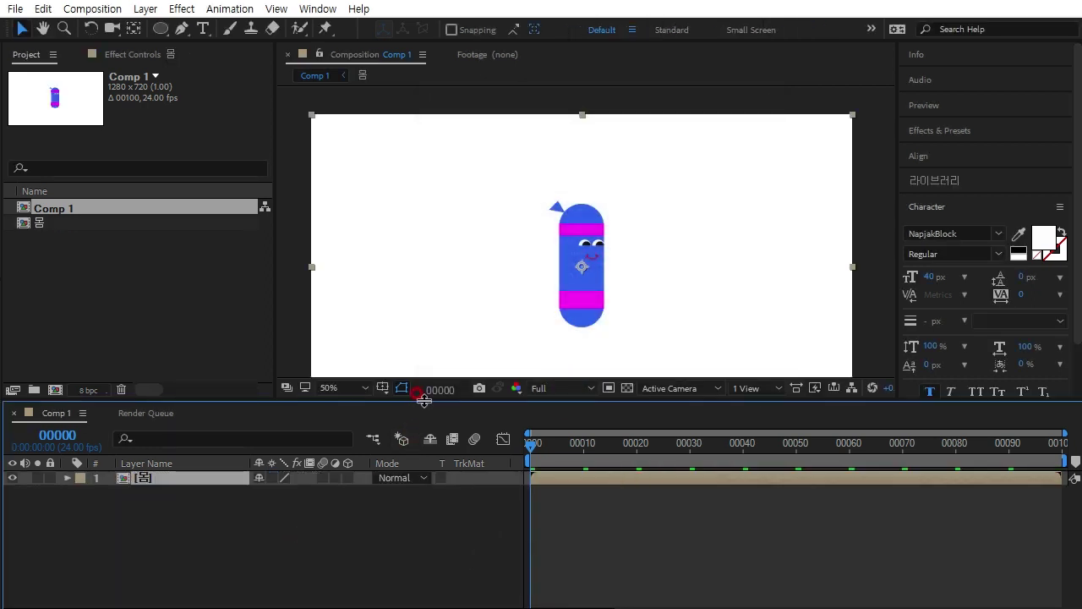
pyautogui.moveTo(419, 396); pyautogui.dragTo(418, 443)
pyautogui.click(527, 395)
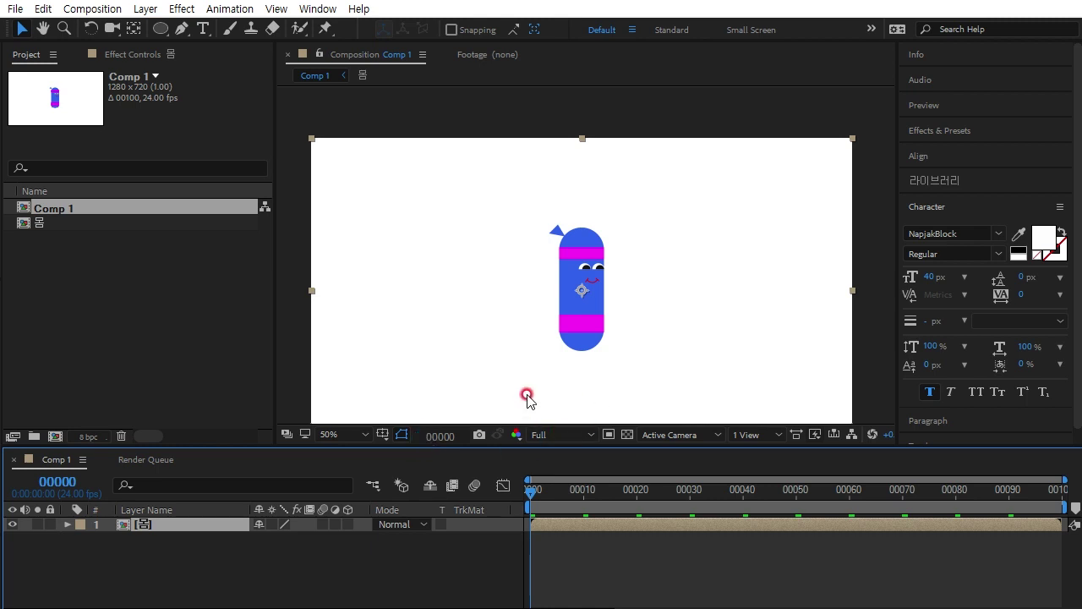
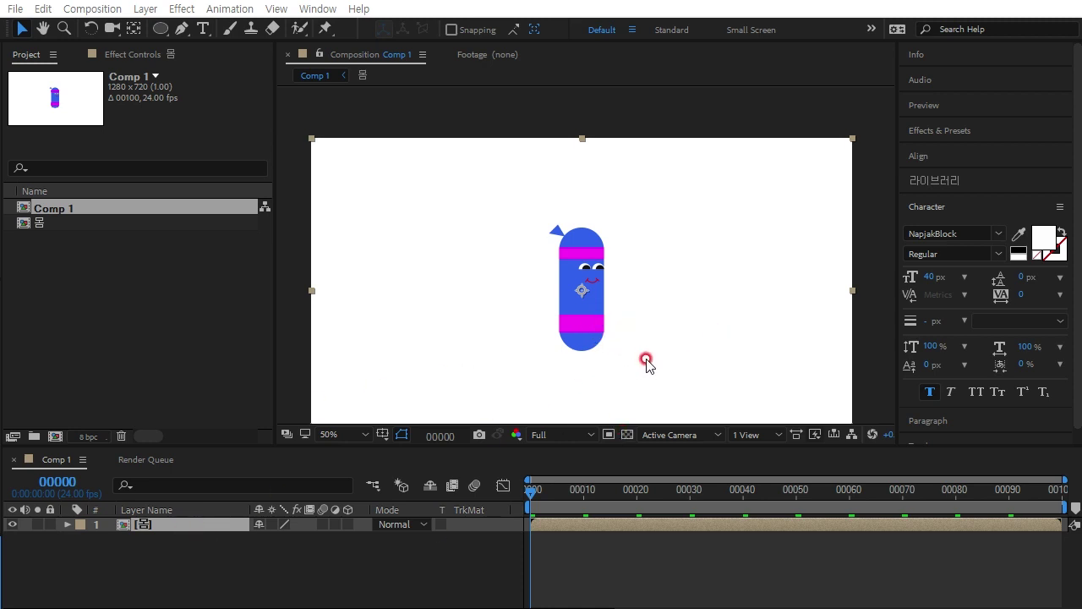
# Open the RubberHose2 extension from the Window menu and reposition its window
pyautogui.click(329, 9)
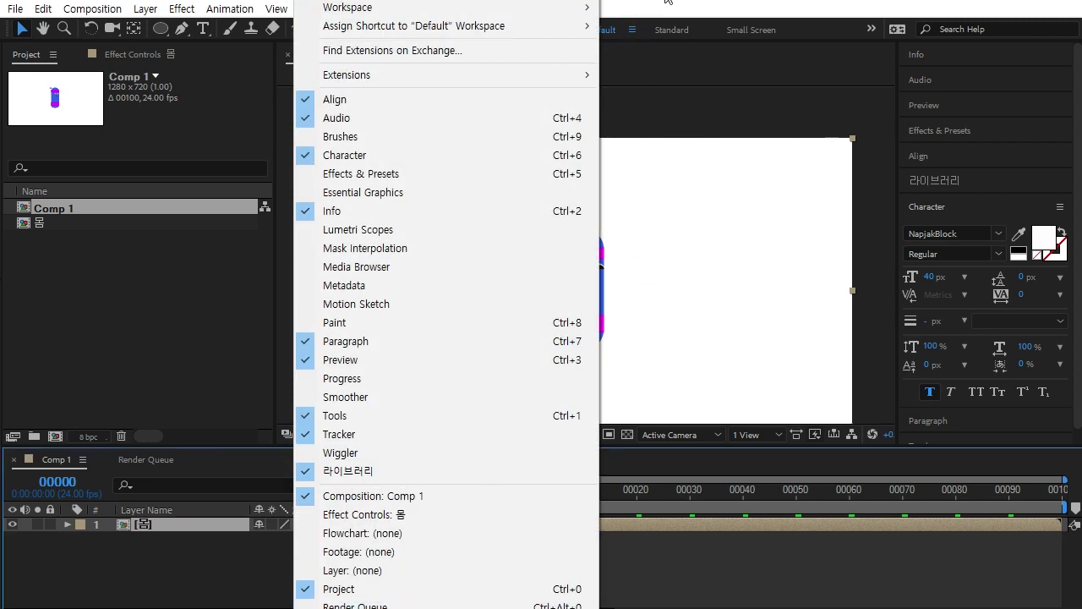
pyautogui.press('super+d')
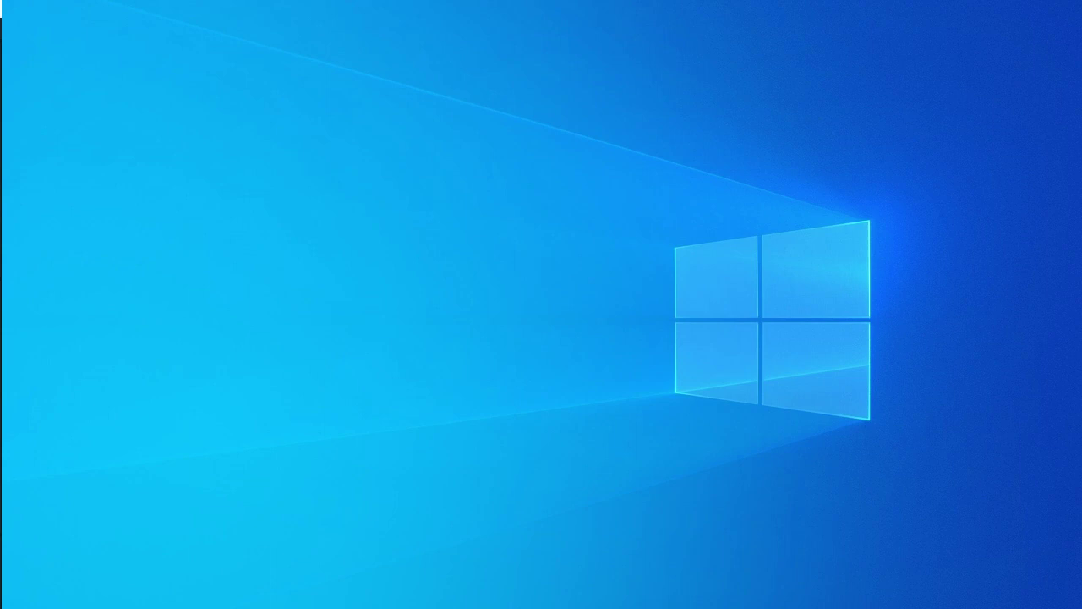
pyautogui.moveTo(805, 313); pyautogui.dragTo(819, 66)
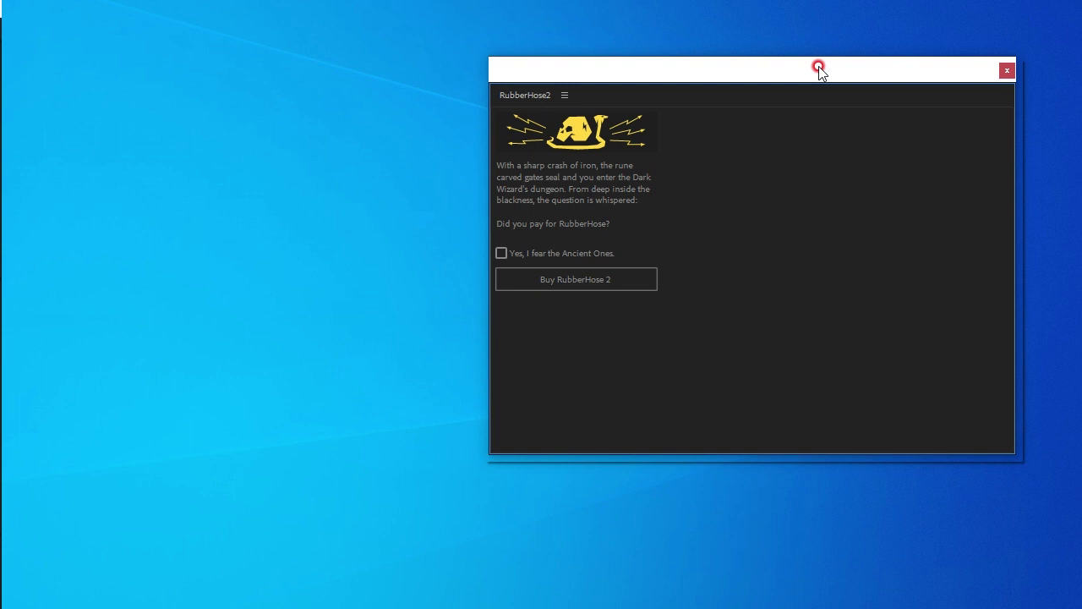
# Tick 'Yes, I fear the Ancient Ones' to unlock RubberHose2, then shrink it and move it beside the character
pyautogui.click(500, 253)
pyautogui.click(602, 284)
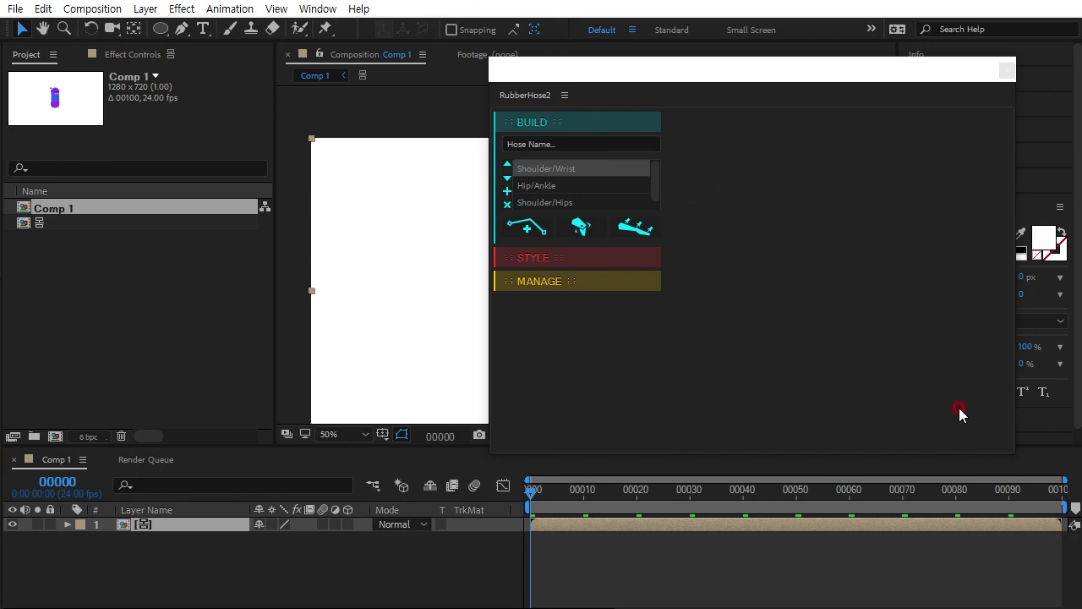
pyautogui.moveTo(1008, 453); pyautogui.dragTo(695, 359)
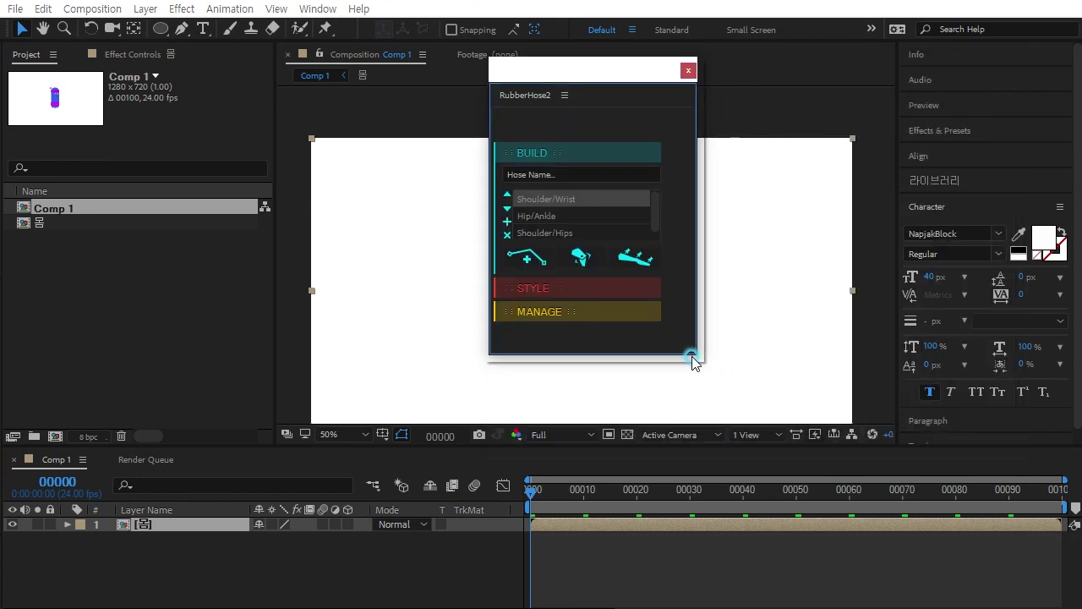
pyautogui.moveTo(572, 74); pyautogui.dragTo(886, 161)
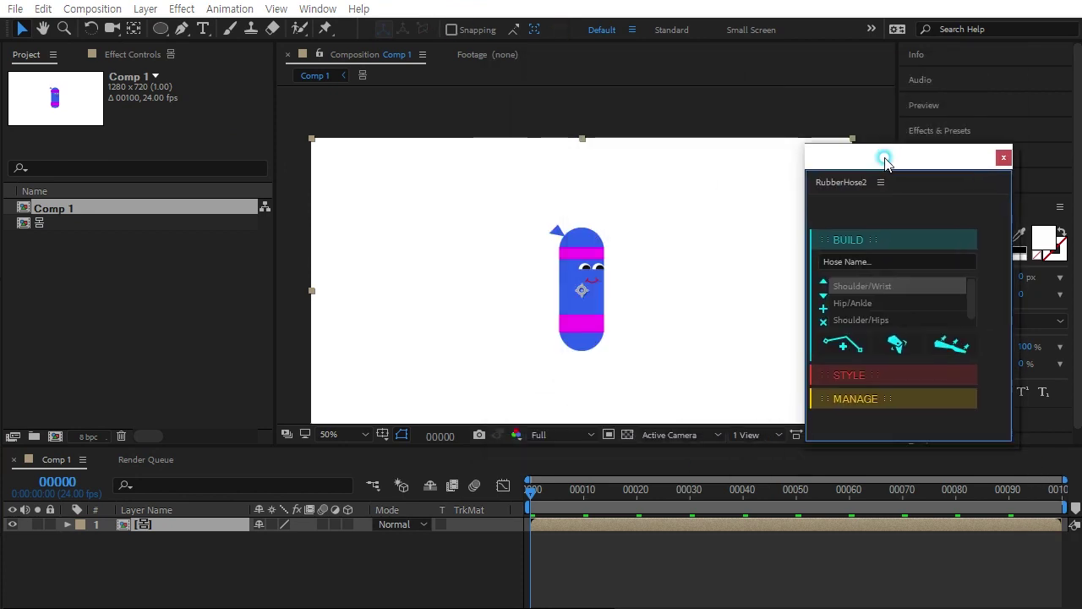
# Build a Hip/Ankle RubberHose leg (Hose 1) and pan the view to recenter the character
pyautogui.click(856, 304)
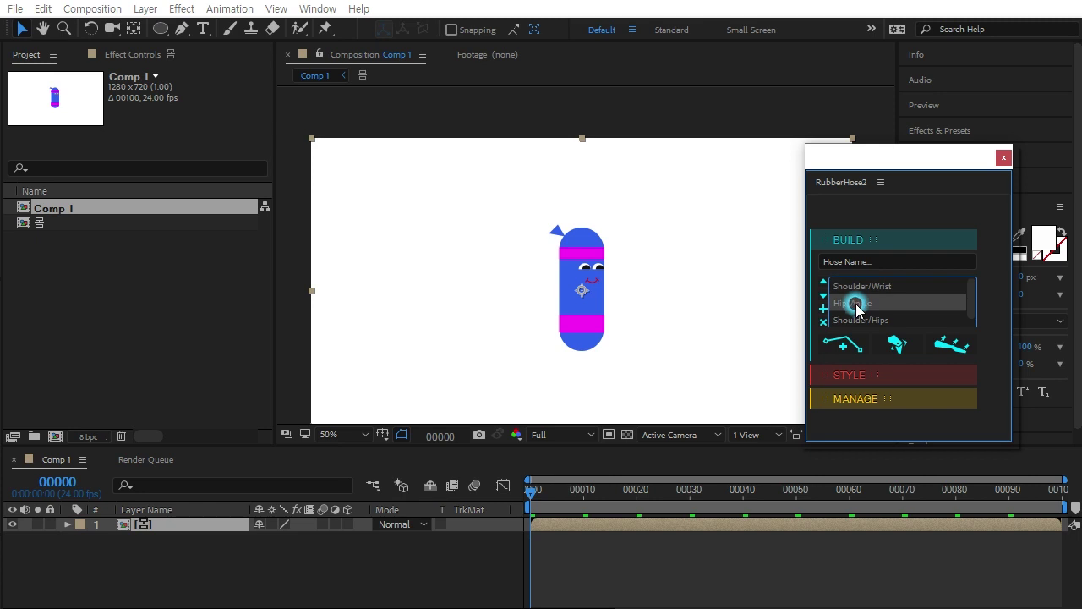
pyautogui.click(849, 350)
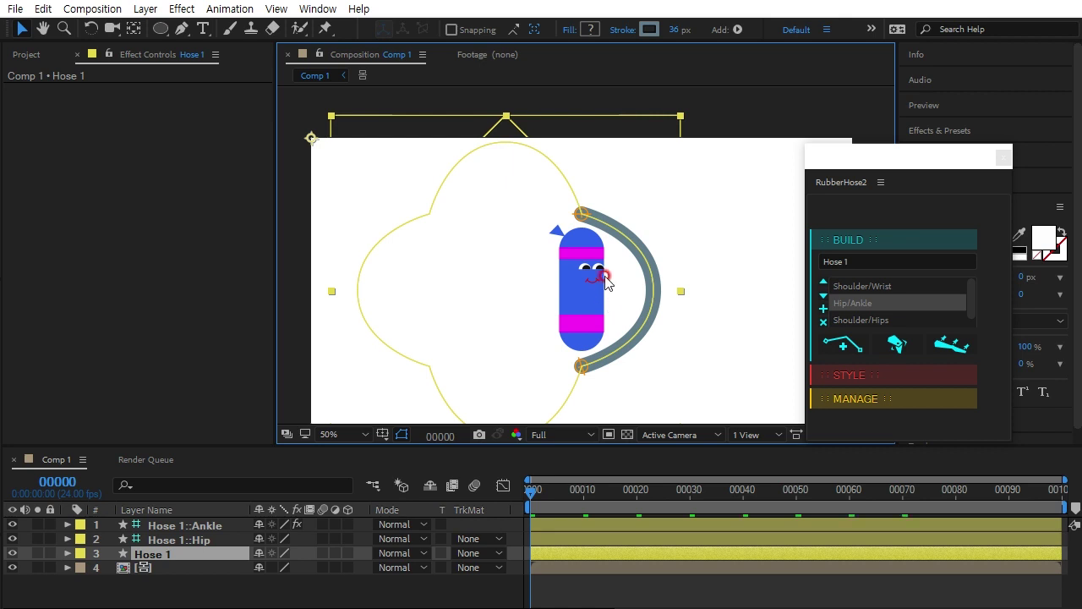
pyautogui.press('h')
pyautogui.moveTo(678, 333)
pyautogui.mouseDown()
pyautogui.moveTo(662, 290)
pyautogui.moveTo(638, 296)
pyautogui.mouseUp()
pyautogui.press('v')
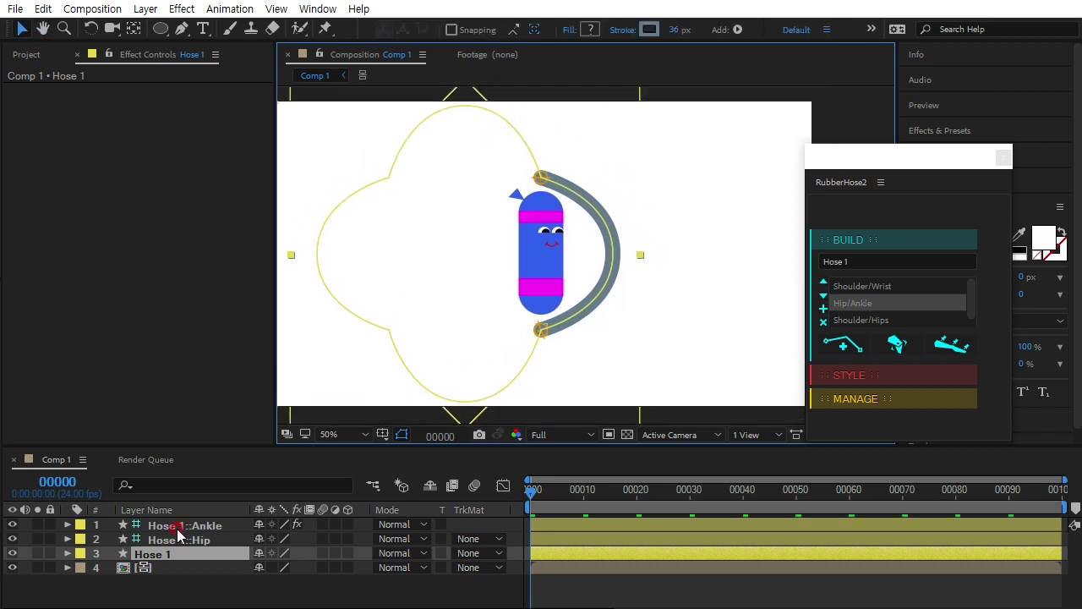
# Move Hose 1's hip controller down onto the lower magenta band
pyautogui.click(180, 541)
pyautogui.scroll(2, 575, 182)
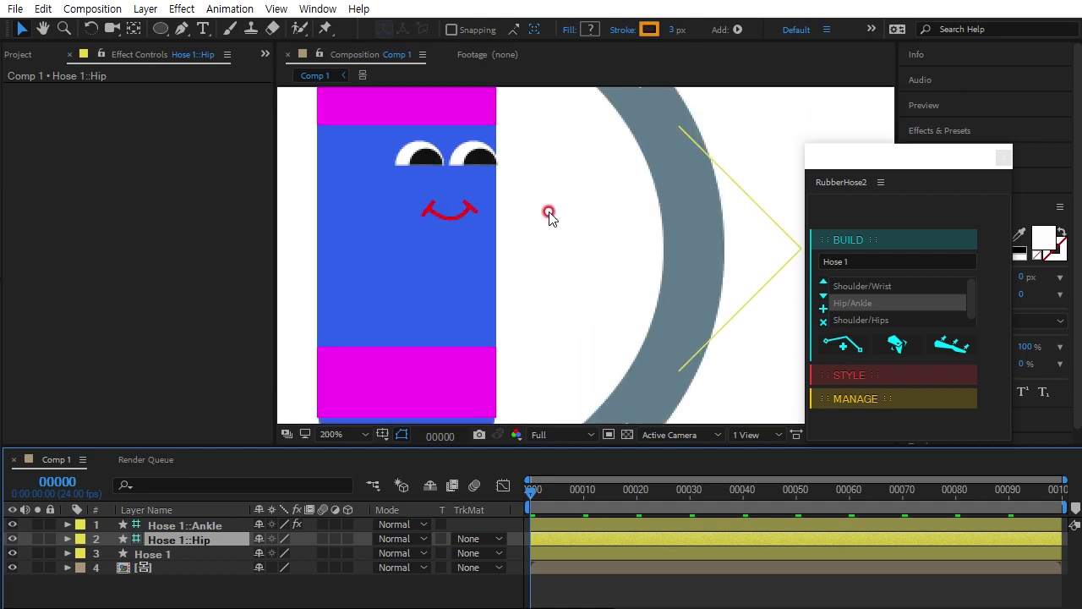
pyautogui.click(499, 178)
pyautogui.moveTo(508, 183); pyautogui.dragTo(504, 412)
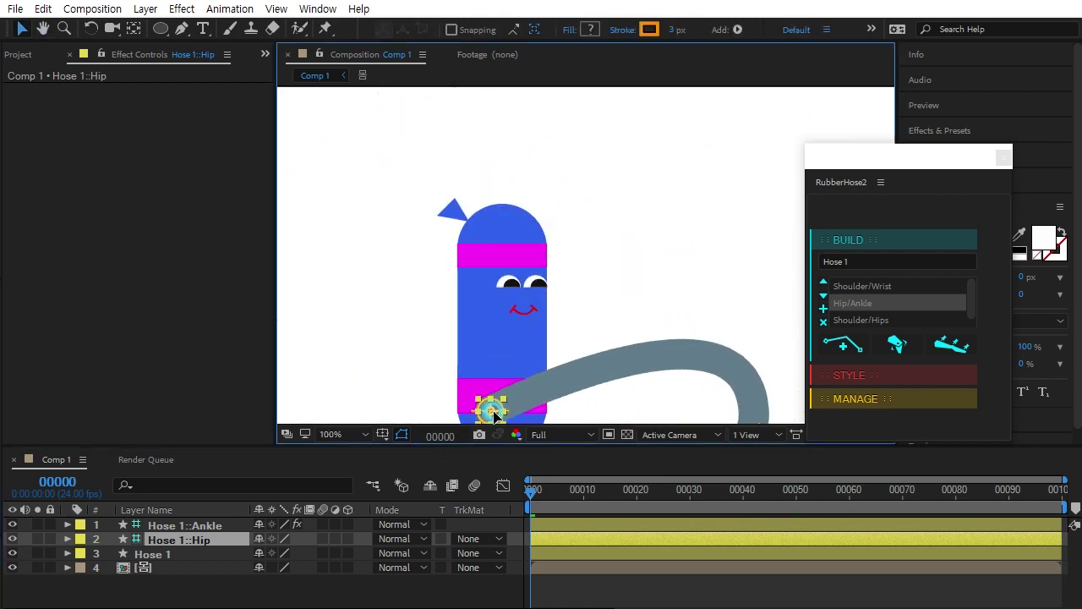
# Set Hose 1::Ankle's Hose Length to 310 and drag the ankle down below the hip
pyautogui.moveTo(556, 345); pyautogui.dragTo(570, 193)
pyautogui.click(522, 346)
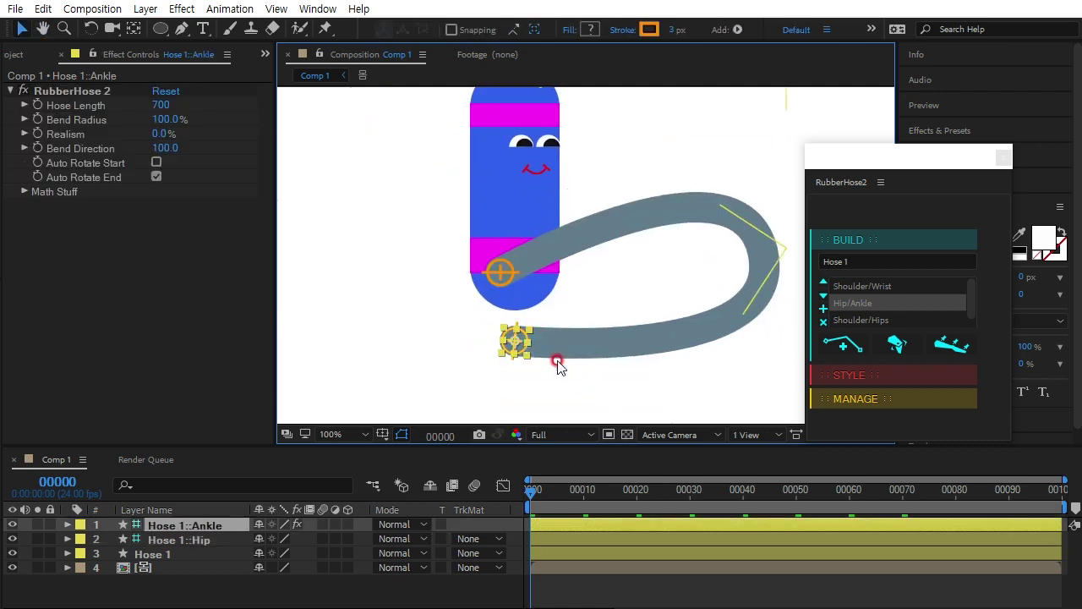
pyautogui.scroll(-2, 556, 350)
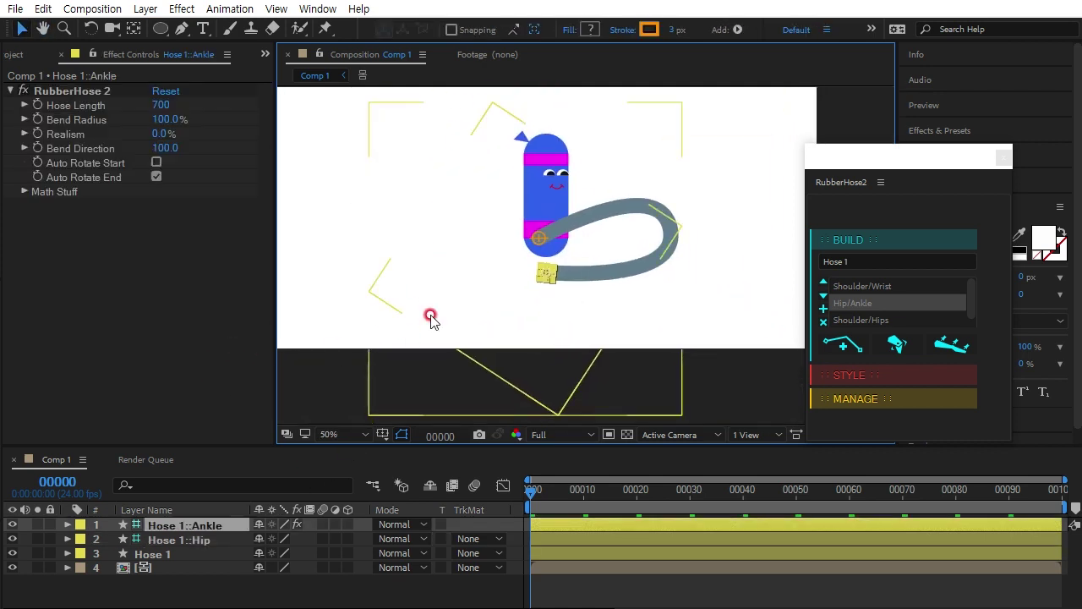
pyautogui.moveTo(161, 105); pyautogui.dragTo(126, 106)
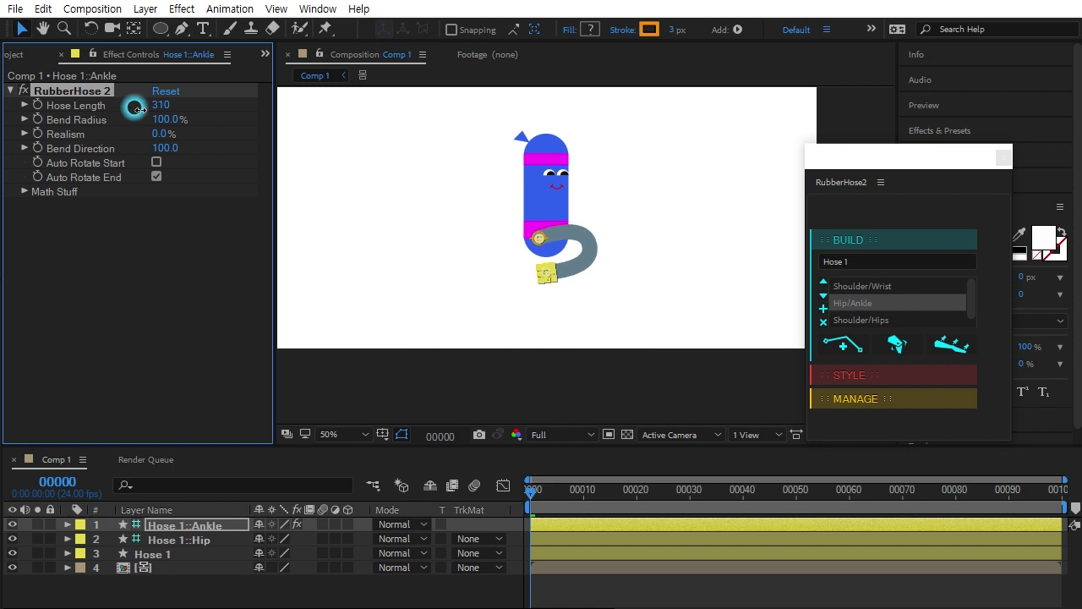
pyautogui.scroll(2, 571, 248)
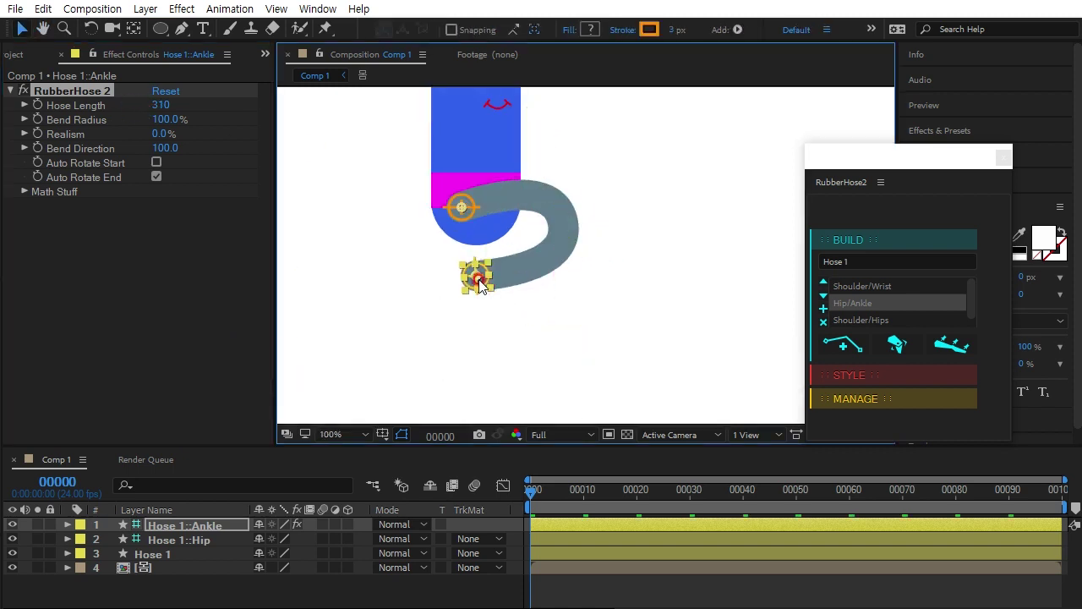
pyautogui.moveTo(478, 277); pyautogui.dragTo(488, 365)
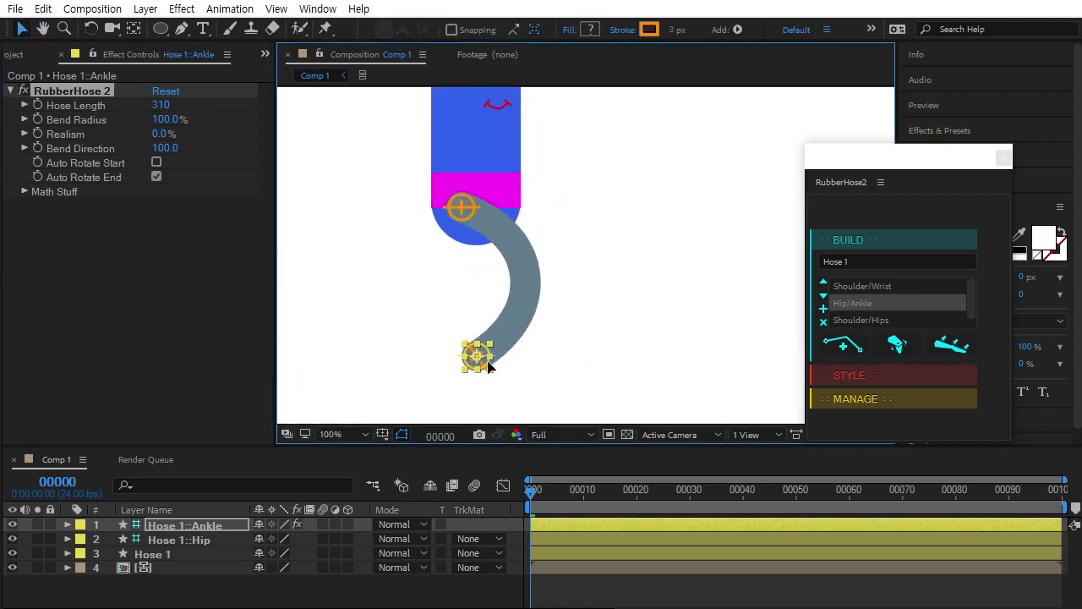
pyautogui.click(382, 394)
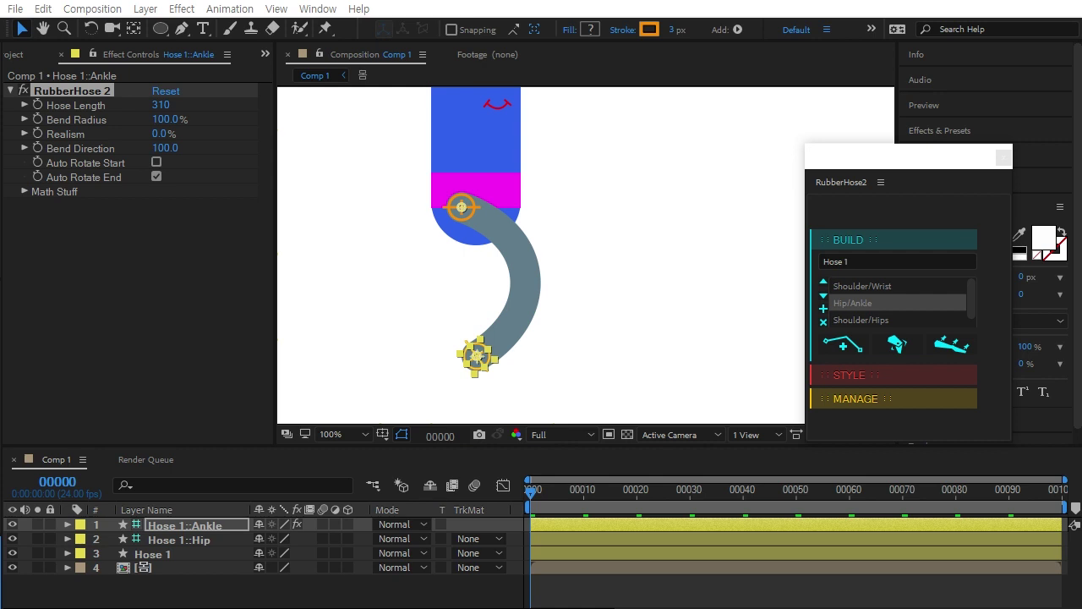
pyautogui.click(464, 206)
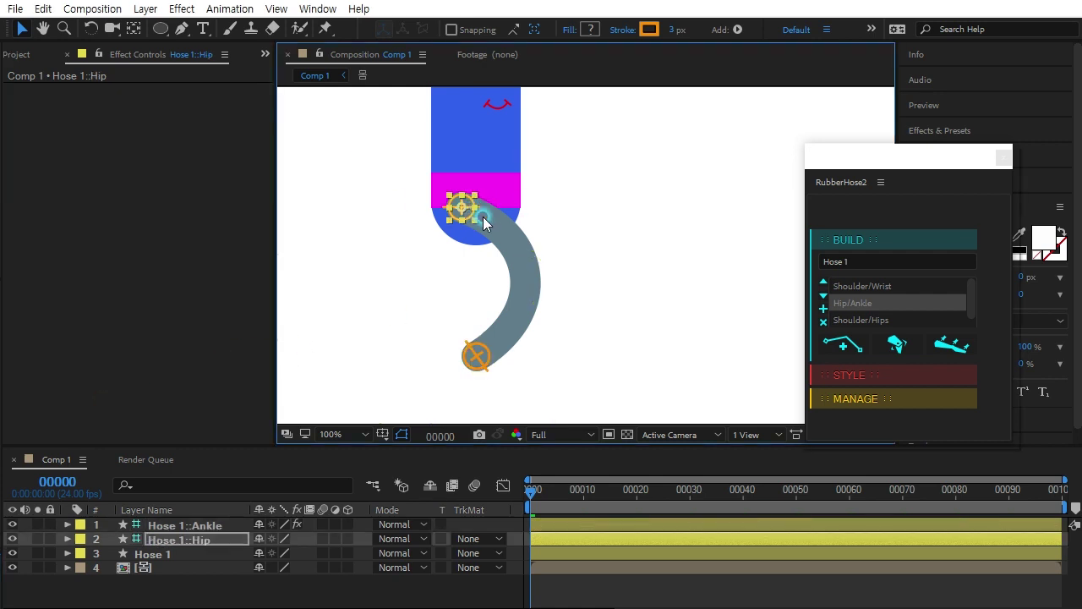
# Reposition Hose 1's hip controller higher on the body
pyautogui.click(178, 541)
pyautogui.click(493, 288)
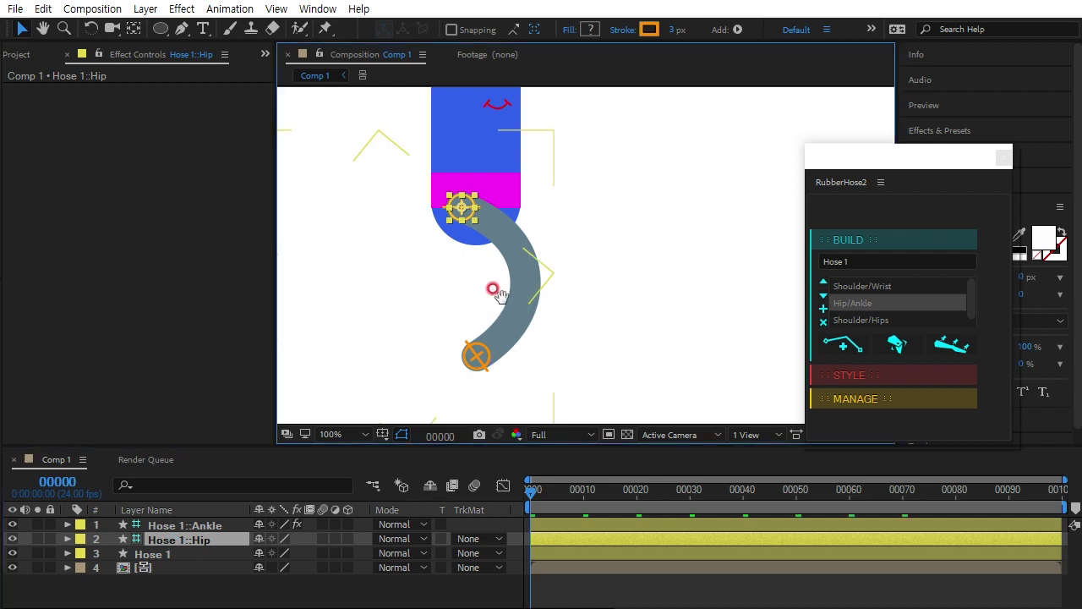
pyautogui.moveTo(493, 289); pyautogui.dragTo(495, 212)
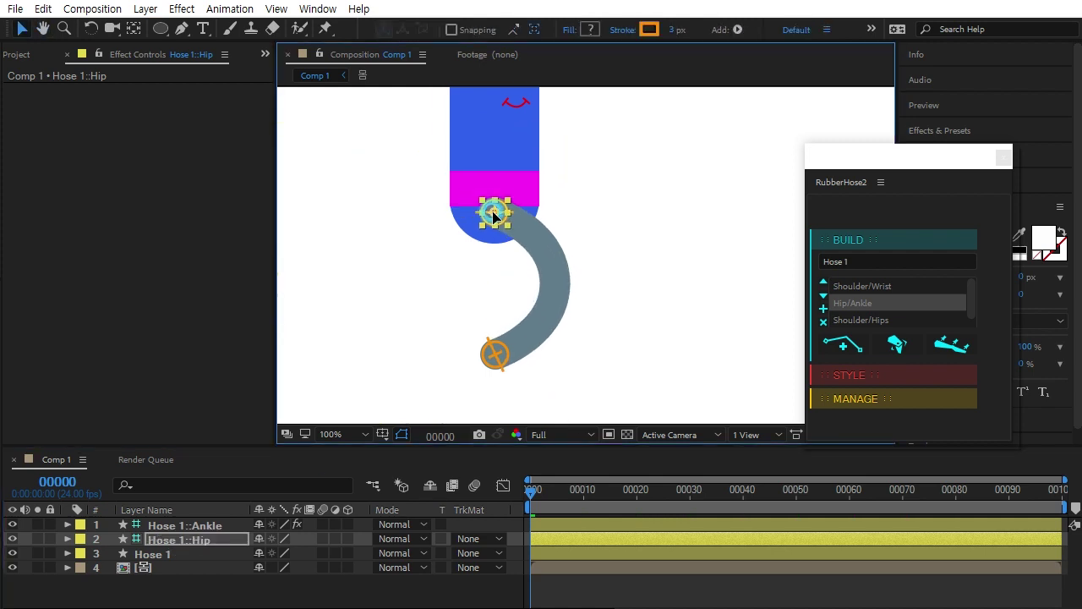
# Set the ankle's Hose Length to 210
pyautogui.click(503, 366)
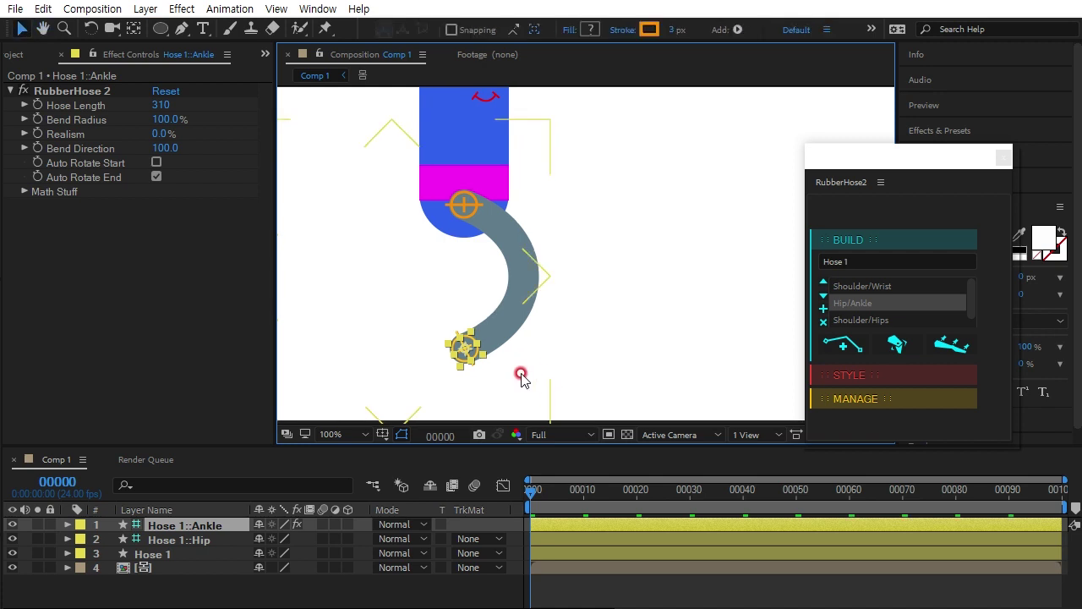
pyautogui.moveTo(470, 352); pyautogui.dragTo(459, 328)
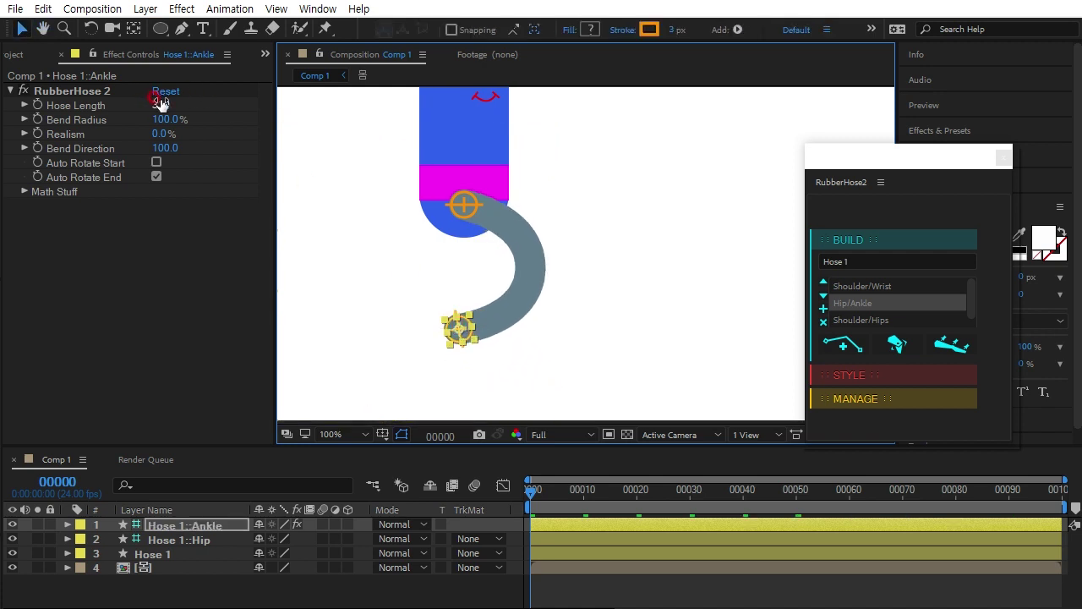
pyautogui.moveTo(160, 102); pyautogui.dragTo(148, 97)
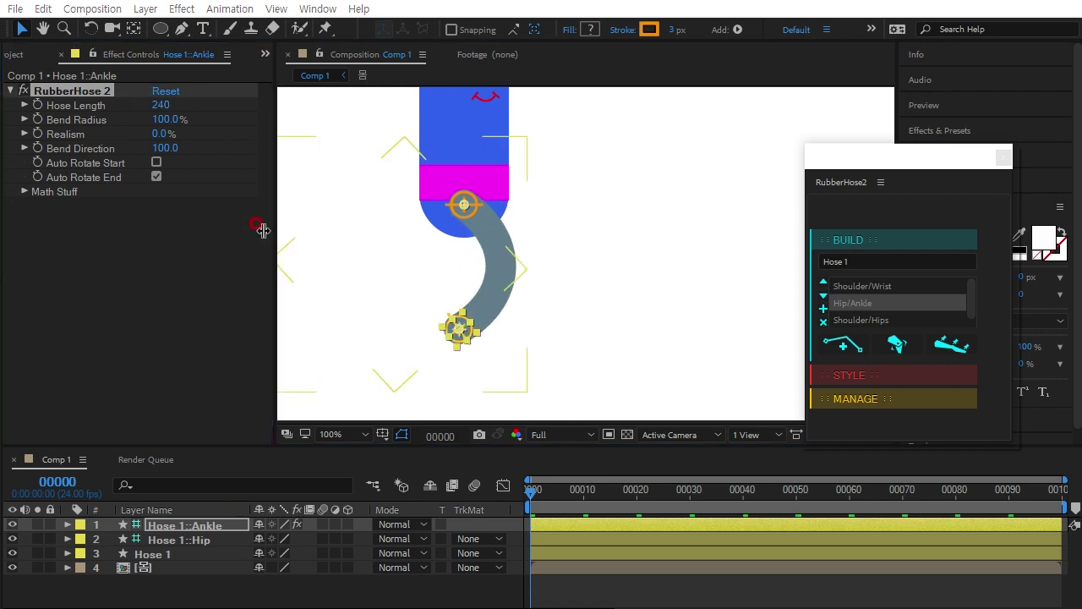
pyautogui.click(165, 105)
pyautogui.write('18')
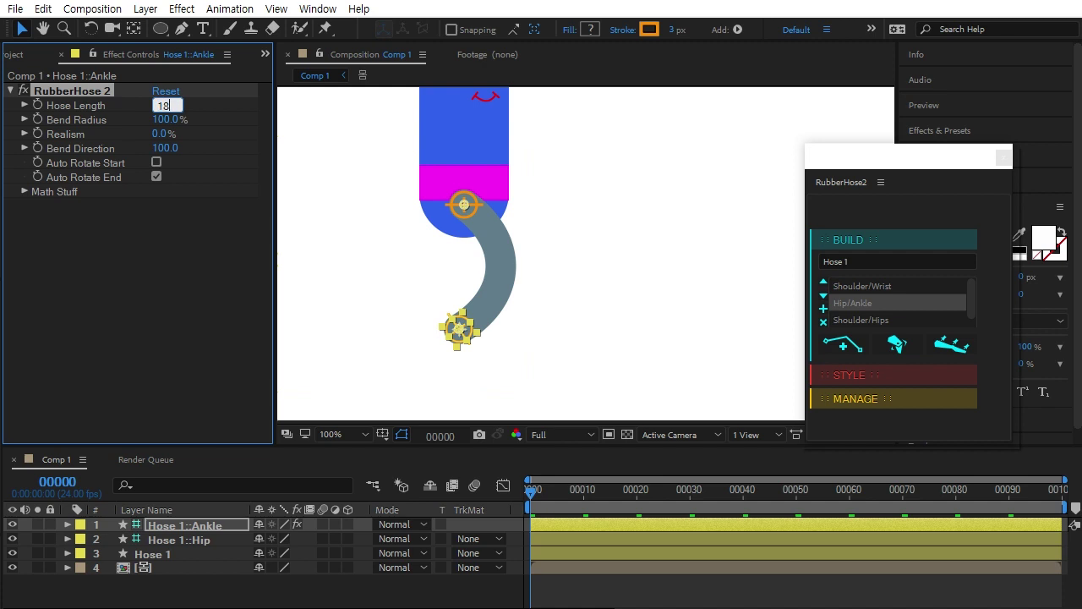
pyautogui.write('0')
pyautogui.click(132, 252)
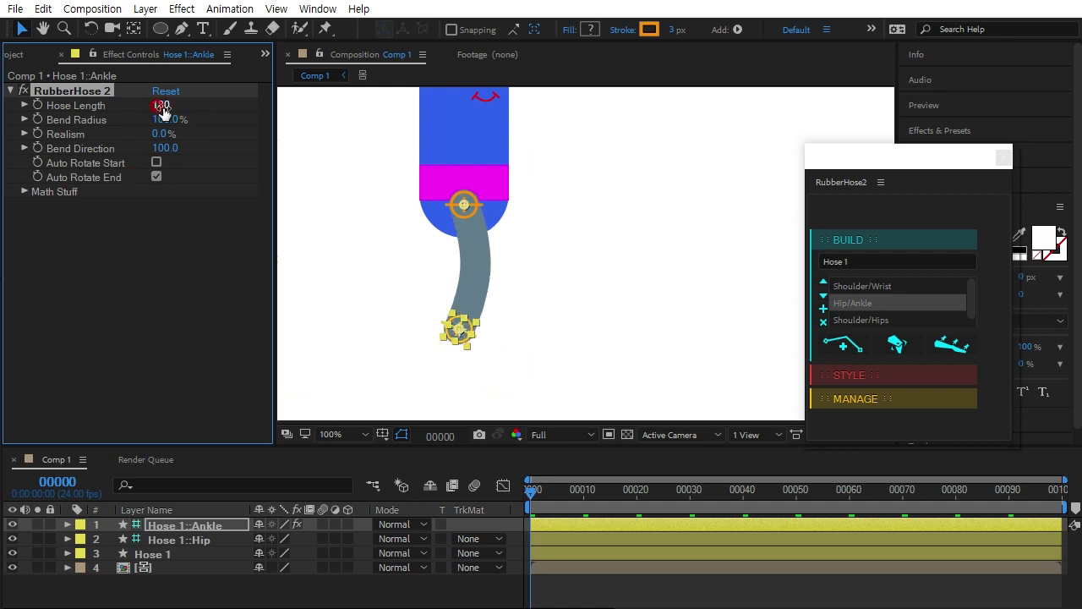
pyautogui.click(163, 105)
pyautogui.write('210')
pyautogui.press('Return')
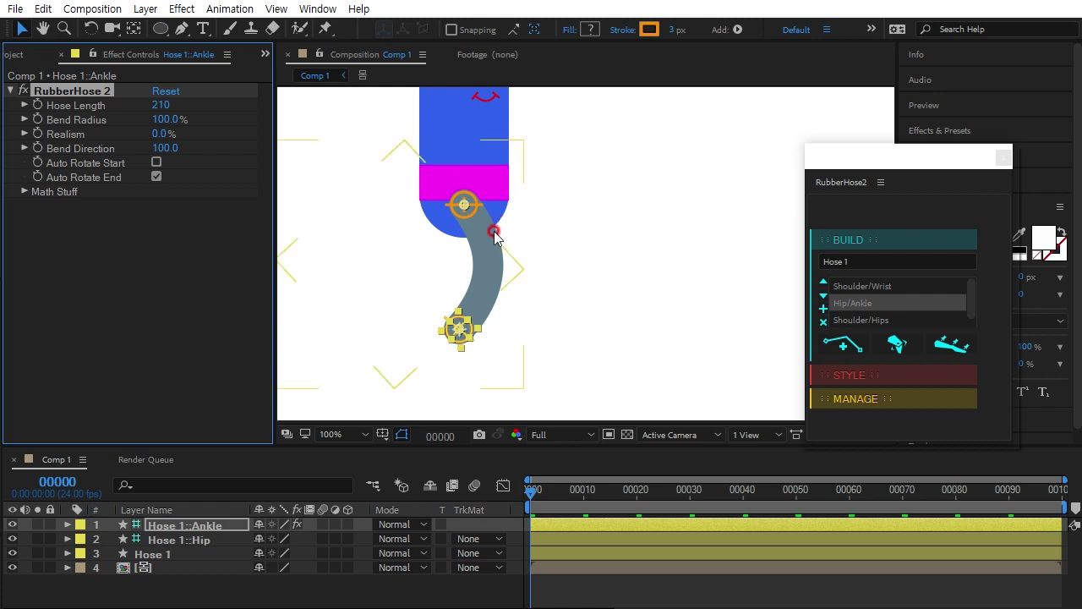
# Raise the ankle and nudge it left so the leg bends into a hook
pyautogui.click(465, 333)
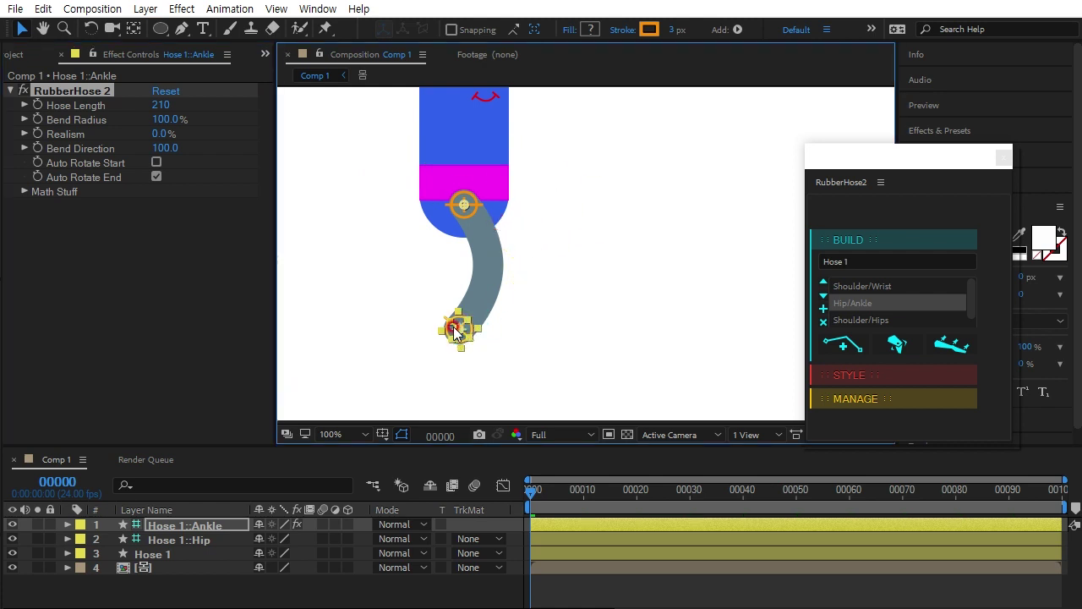
pyautogui.click(211, 517)
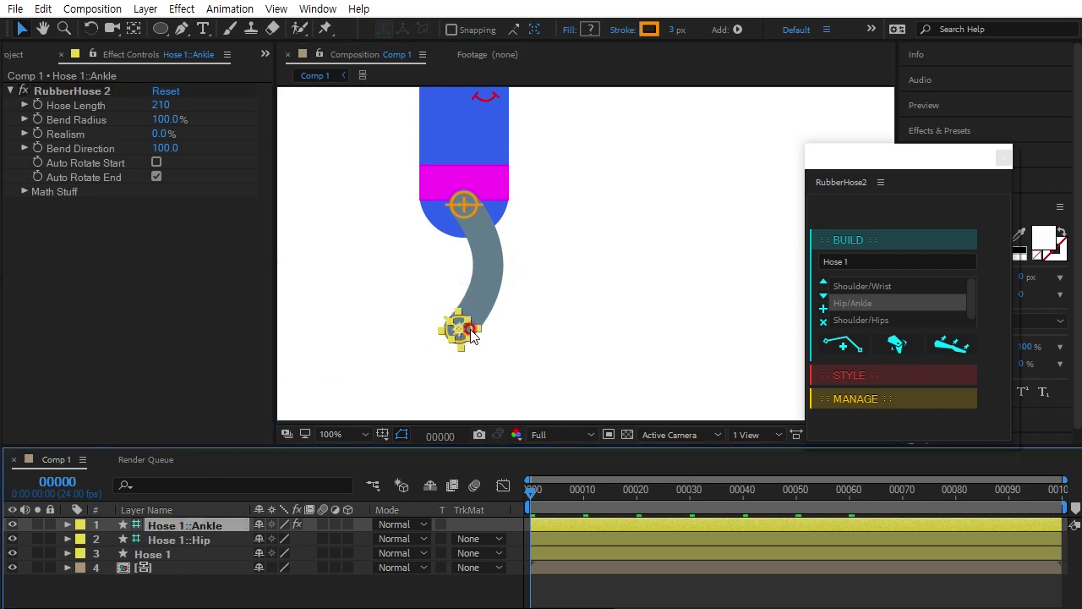
pyautogui.moveTo(459, 330)
pyautogui.mouseDown()
pyautogui.moveTo(462, 306)
pyautogui.moveTo(451, 308)
pyautogui.mouseUp()
pyautogui.click(193, 526)
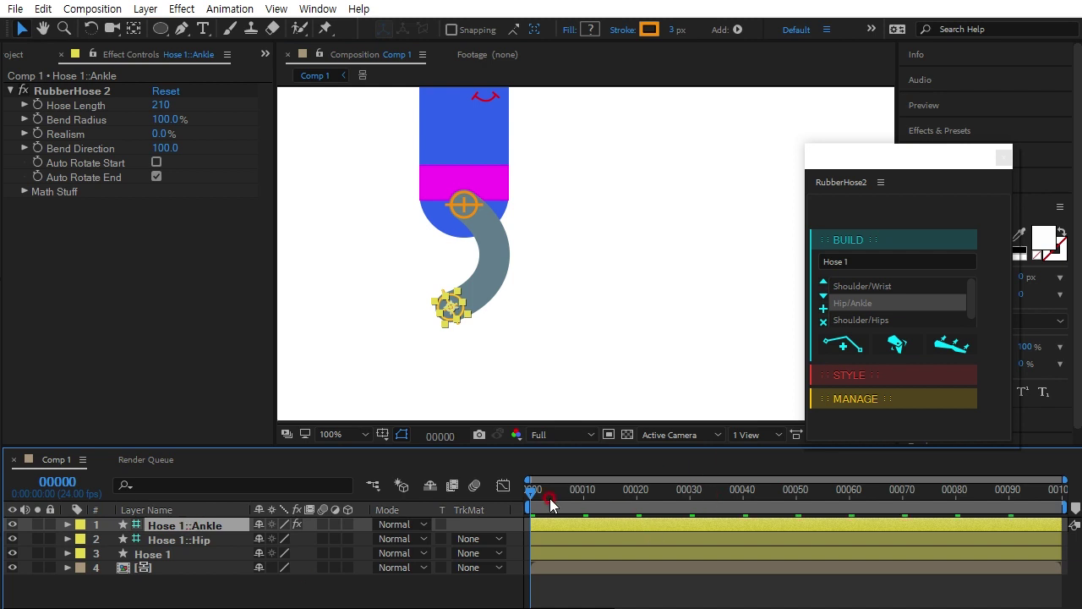
# Reveal Hose 1::Ankle Position and key the ankle forward and down at frame 5
pyautogui.click(177, 528)
pyautogui.hotkey('alt', 'shift', 'p')
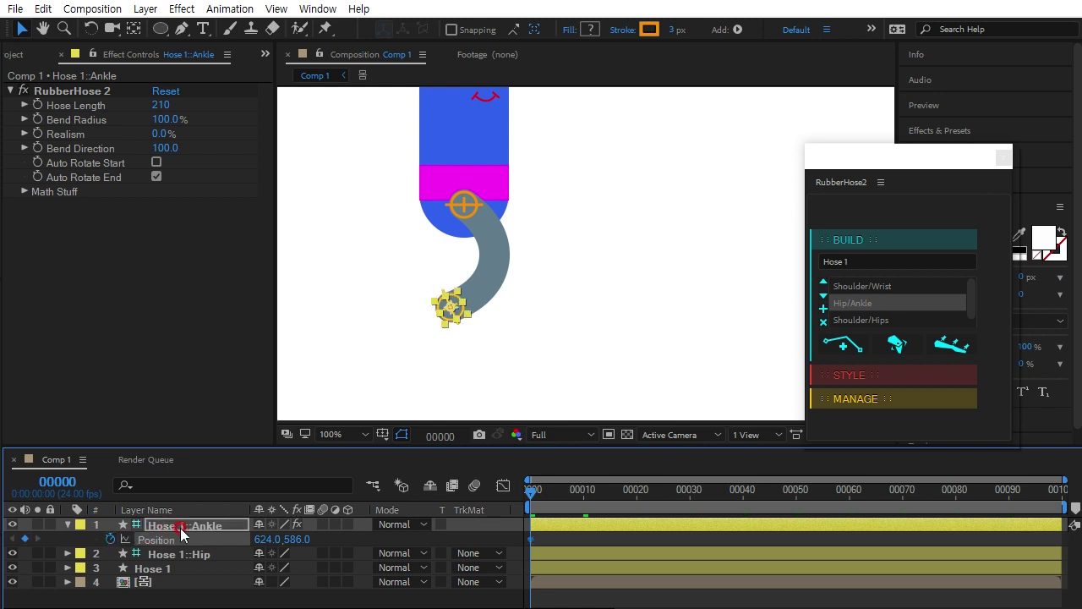
pyautogui.click(58, 482)
pyautogui.write('5')
pyautogui.click(73, 497)
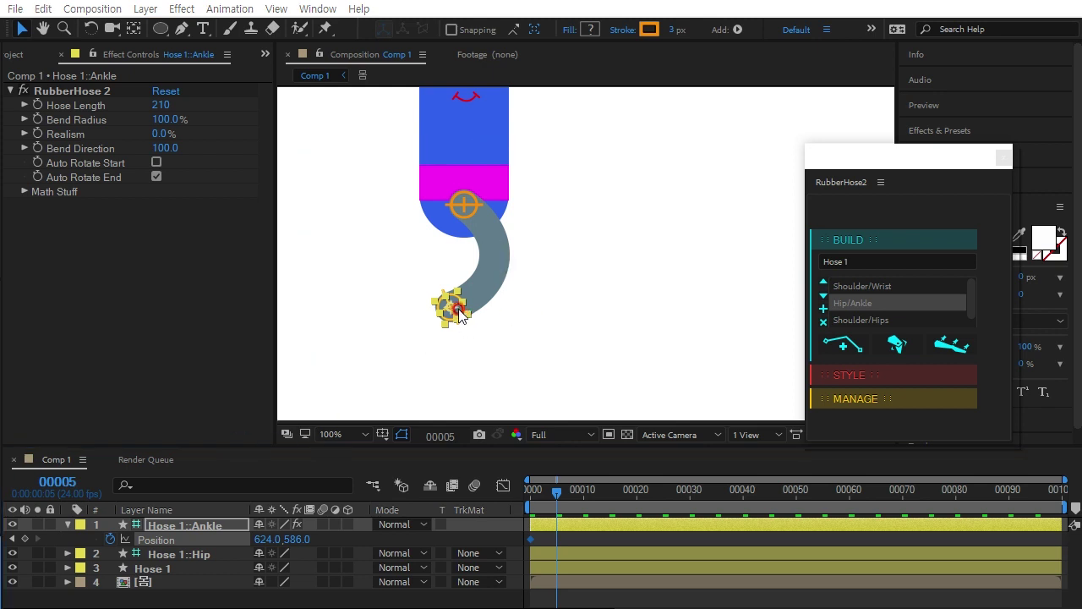
pyautogui.moveTo(456, 310); pyautogui.dragTo(515, 323)
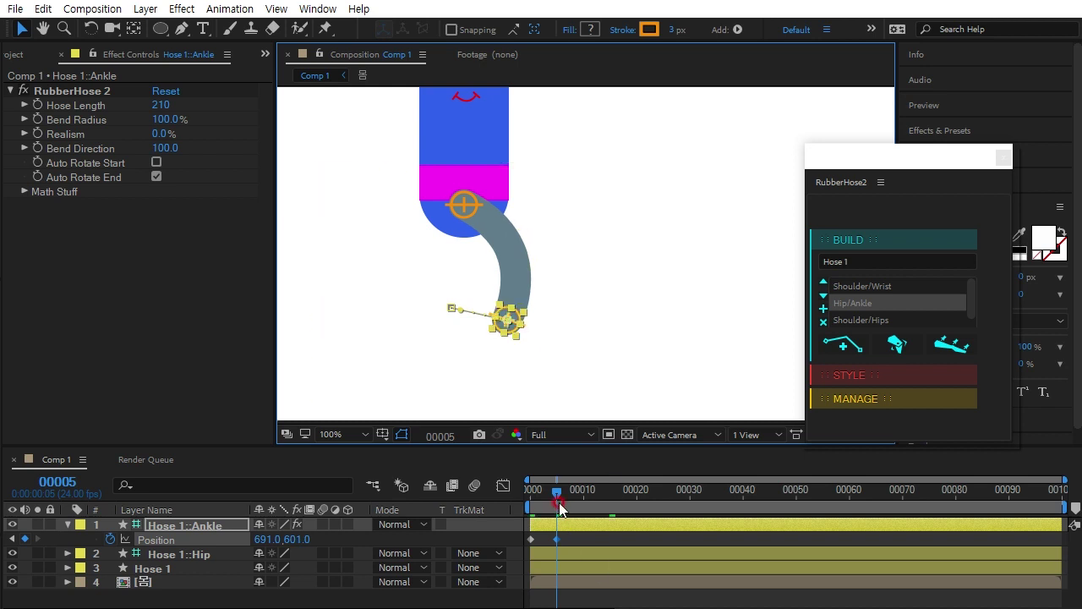
# Key the ankle lower and back at frame 10, then back and up at frame 15
pyautogui.moveTo(556, 493); pyautogui.dragTo(583, 492)
pyautogui.moveTo(622, 314); pyautogui.dragTo(645, 253)
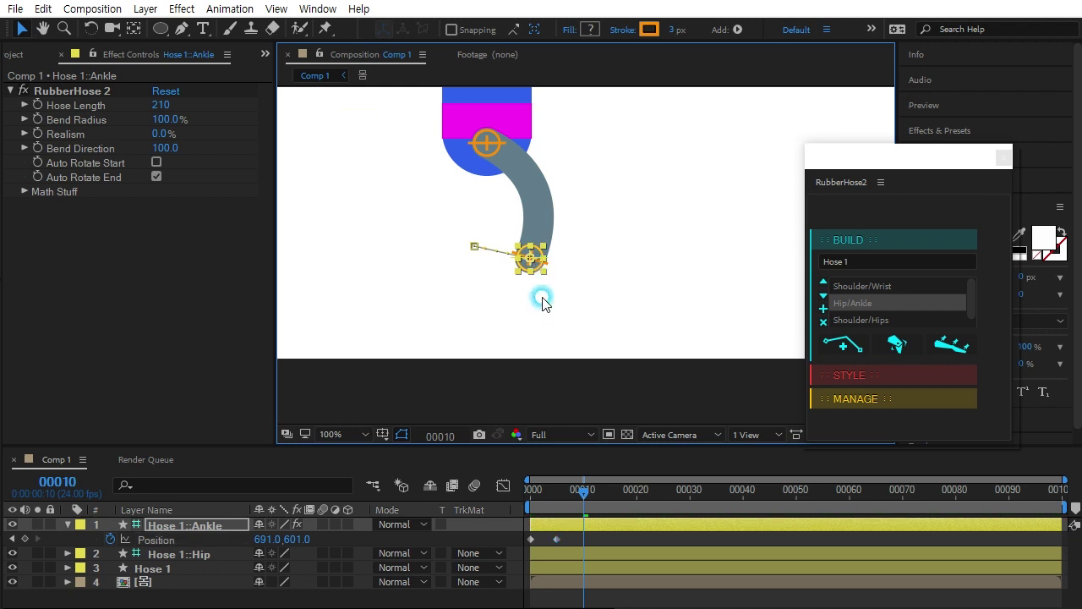
pyautogui.moveTo(536, 262); pyautogui.dragTo(502, 315)
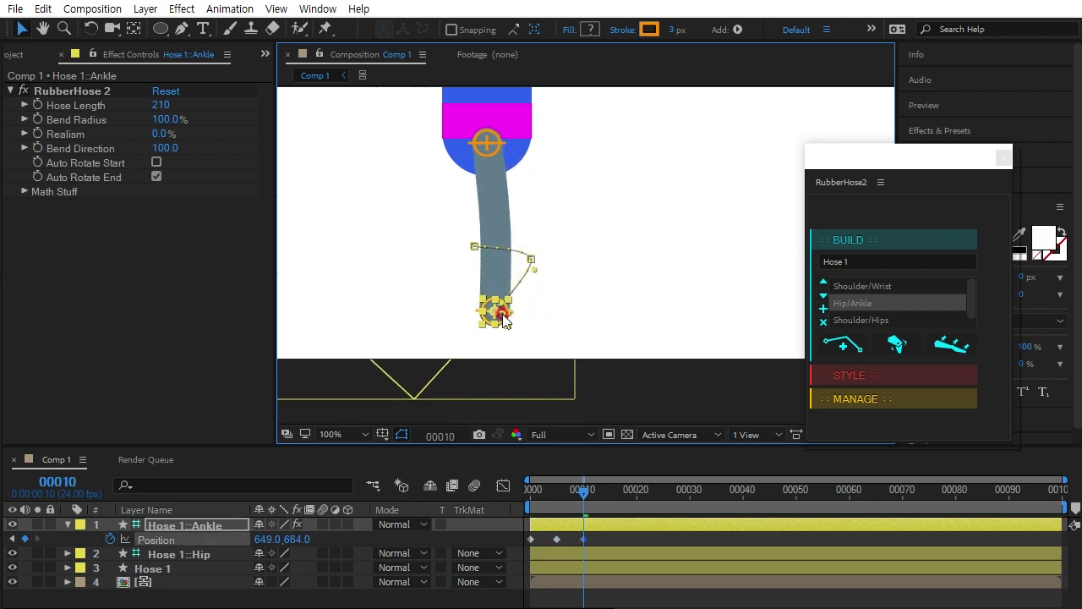
pyautogui.moveTo(582, 513); pyautogui.dragTo(610, 504)
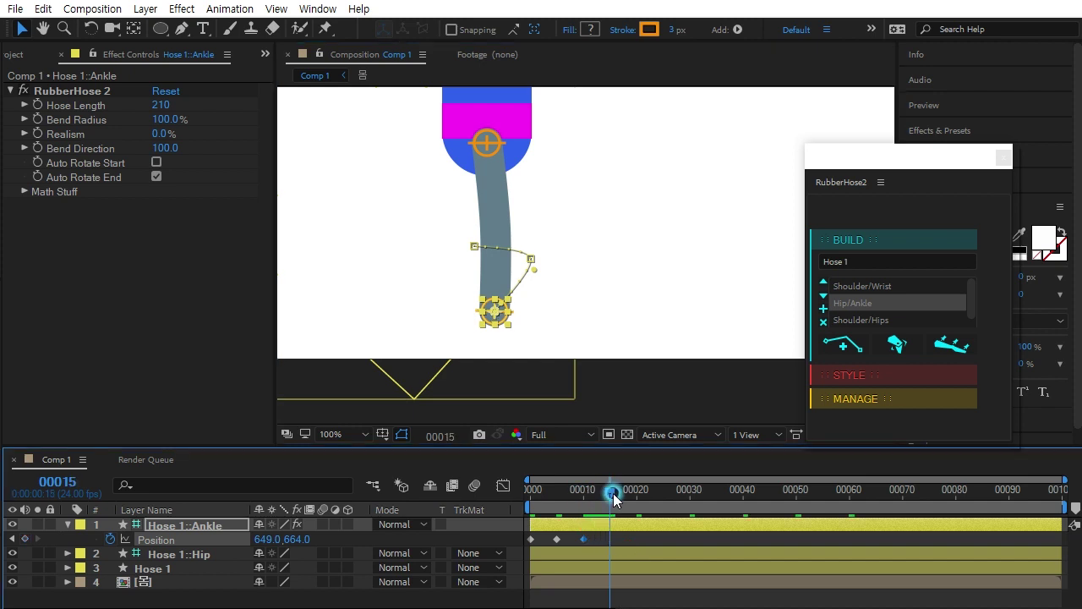
pyautogui.moveTo(496, 309); pyautogui.dragTo(449, 289)
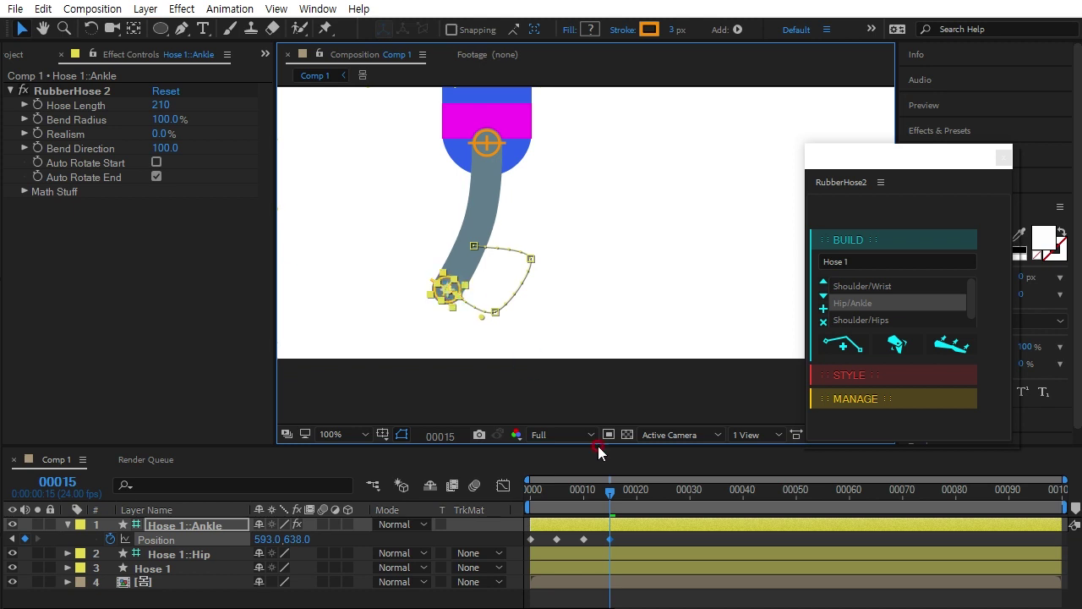
# Copy the frame-0 ankle Position keyframe to frame 20 to close the cycle
pyautogui.moveTo(612, 493); pyautogui.dragTo(637, 493)
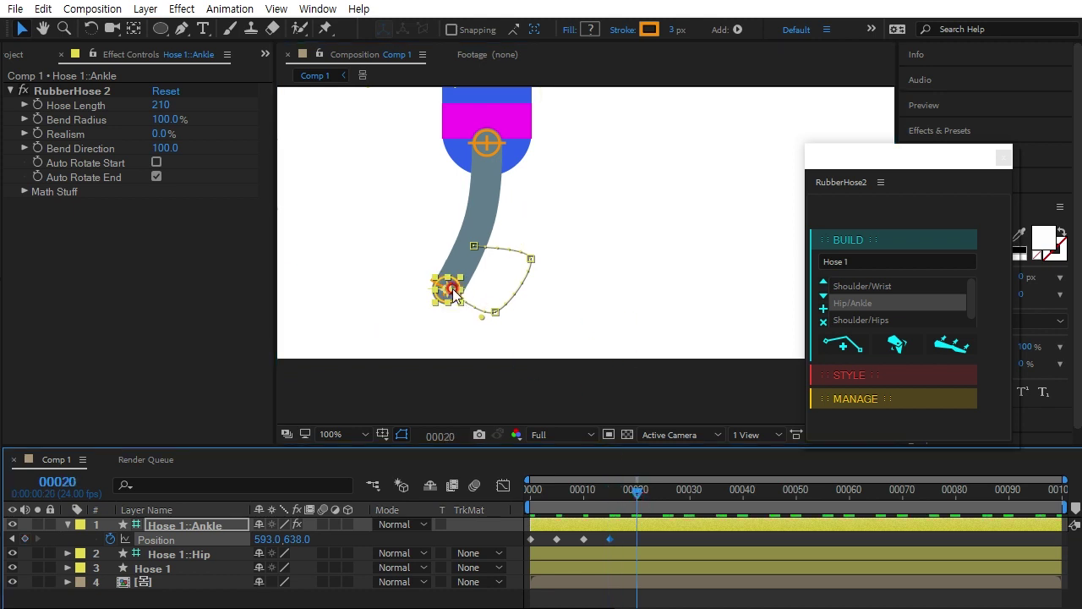
pyautogui.click(529, 539)
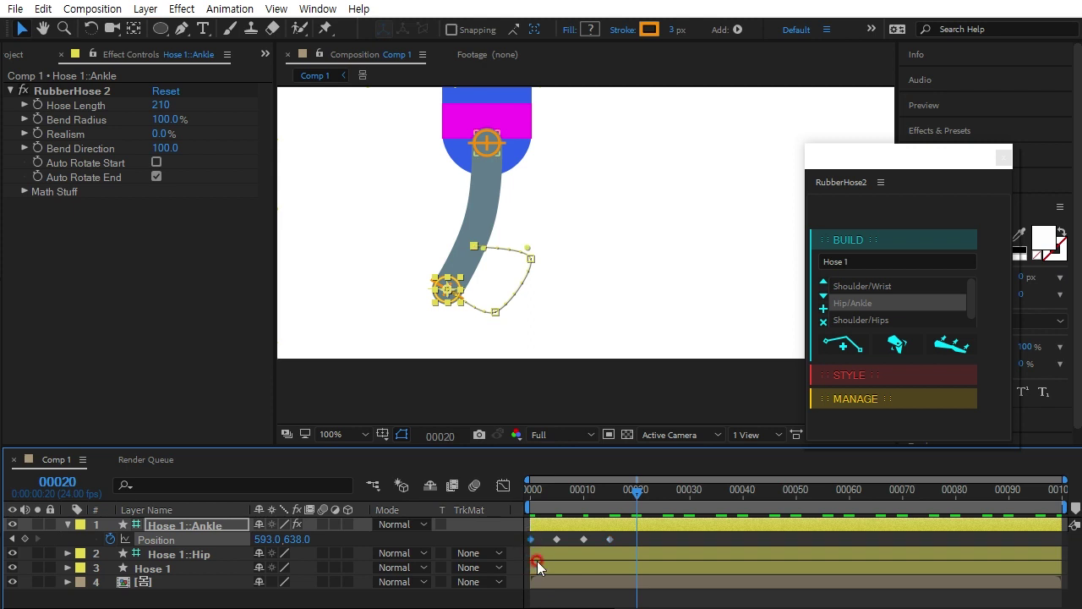
pyautogui.hotkey('ctrl', 'c')
pyautogui.hotkey('ctrl', 'v')
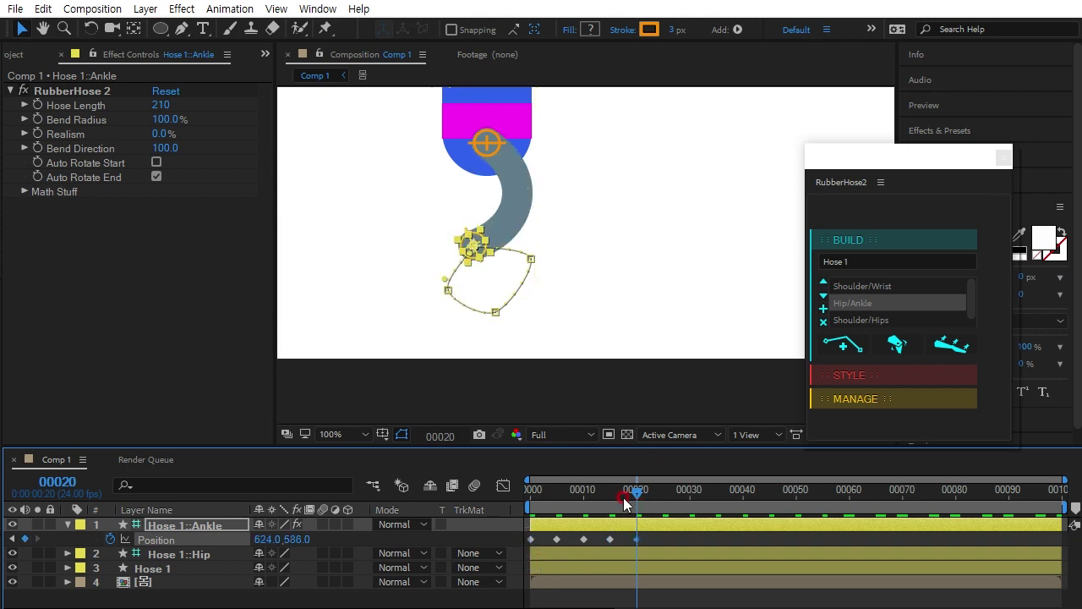
# Pull out bezier handles on the motion path points to round the ankle's path
pyautogui.click(530, 263)
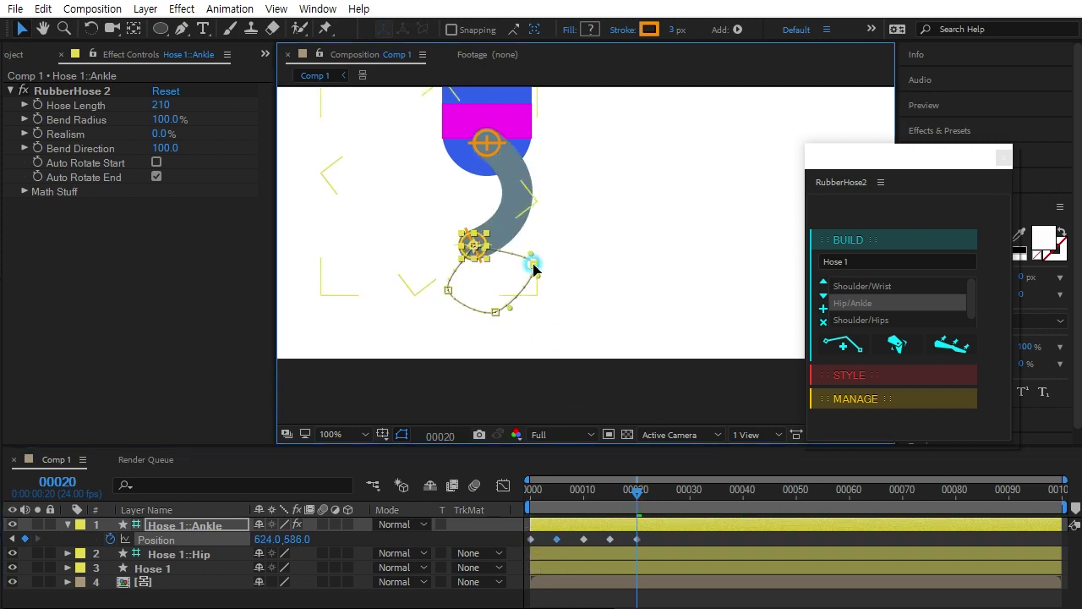
pyautogui.click(524, 245)
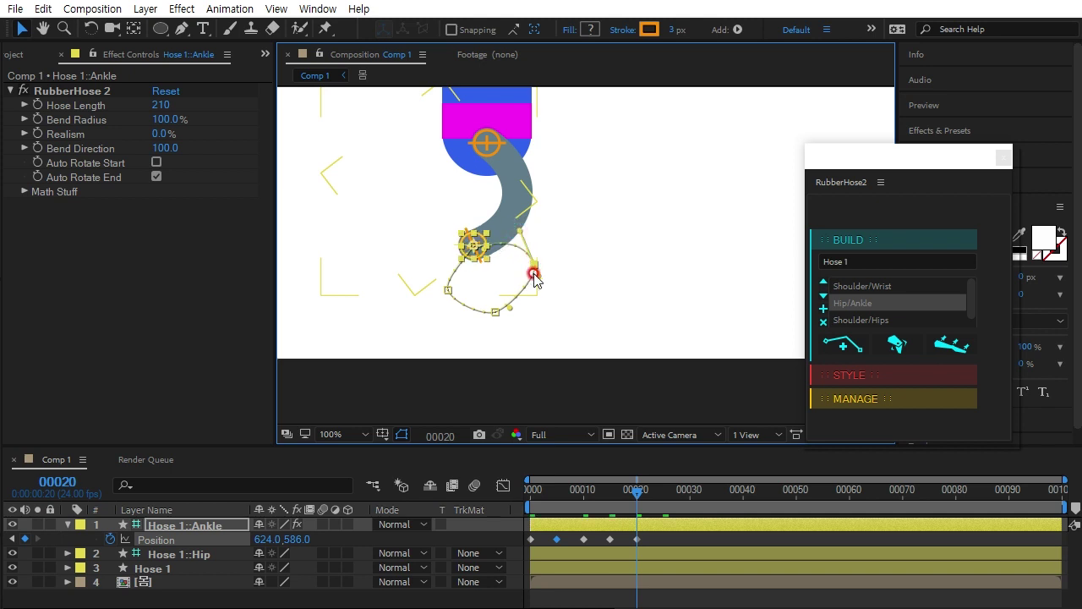
pyautogui.moveTo(537, 276)
pyautogui.mouseDown()
pyautogui.moveTo(542, 290)
pyautogui.moveTo(519, 314)
pyautogui.moveTo(452, 314)
pyautogui.mouseUp()
pyautogui.click(446, 285)
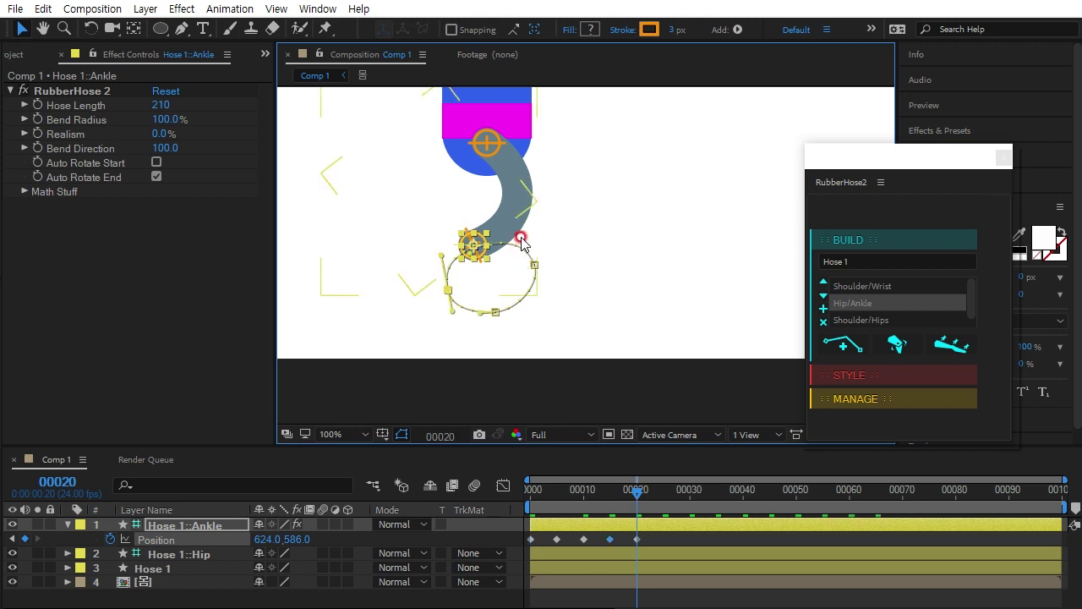
pyautogui.click(497, 321)
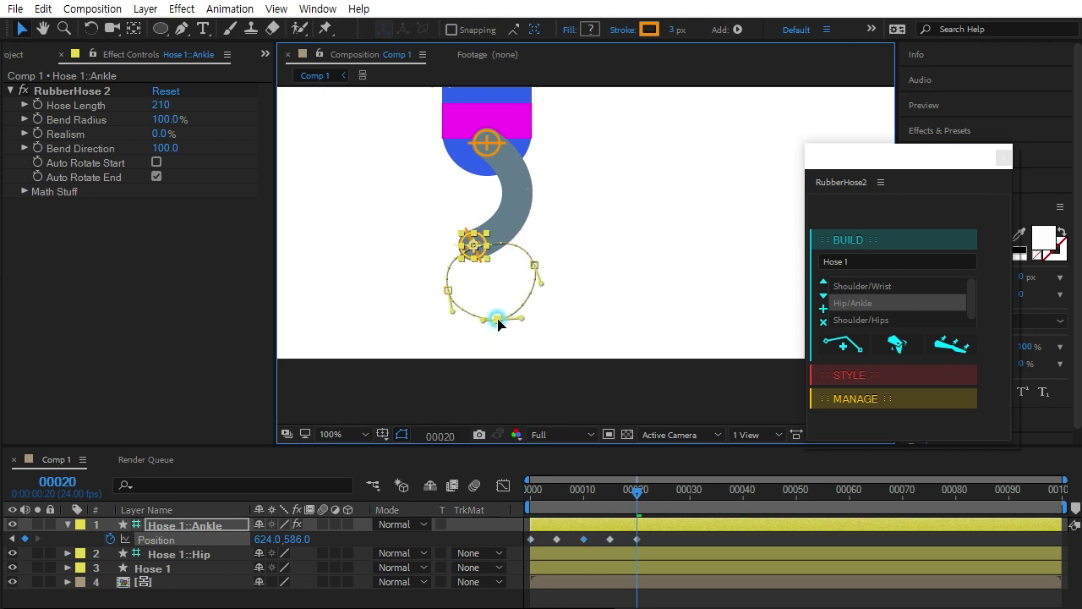
# Scrub back through the step cycle and return to frame 0 to check it
pyautogui.moveTo(638, 493); pyautogui.dragTo(496, 512)
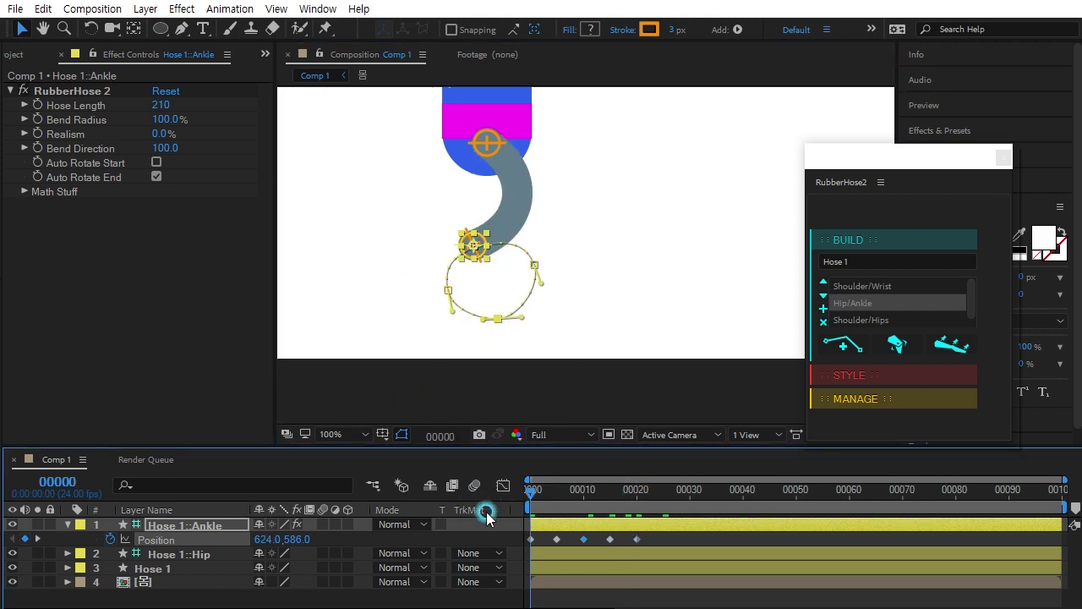
pyautogui.click(609, 560)
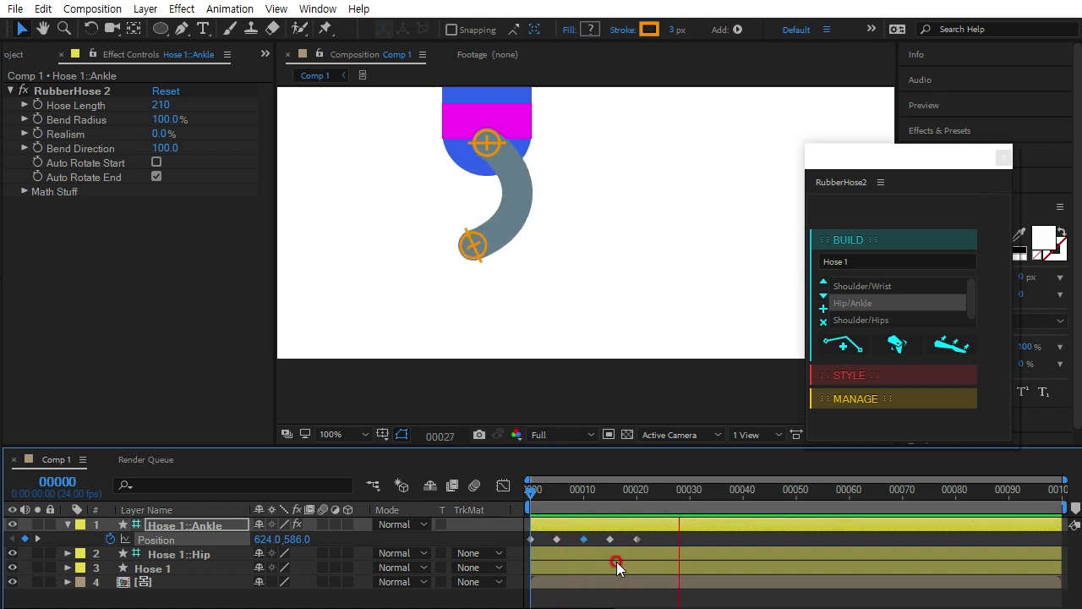
pyautogui.click(457, 490)
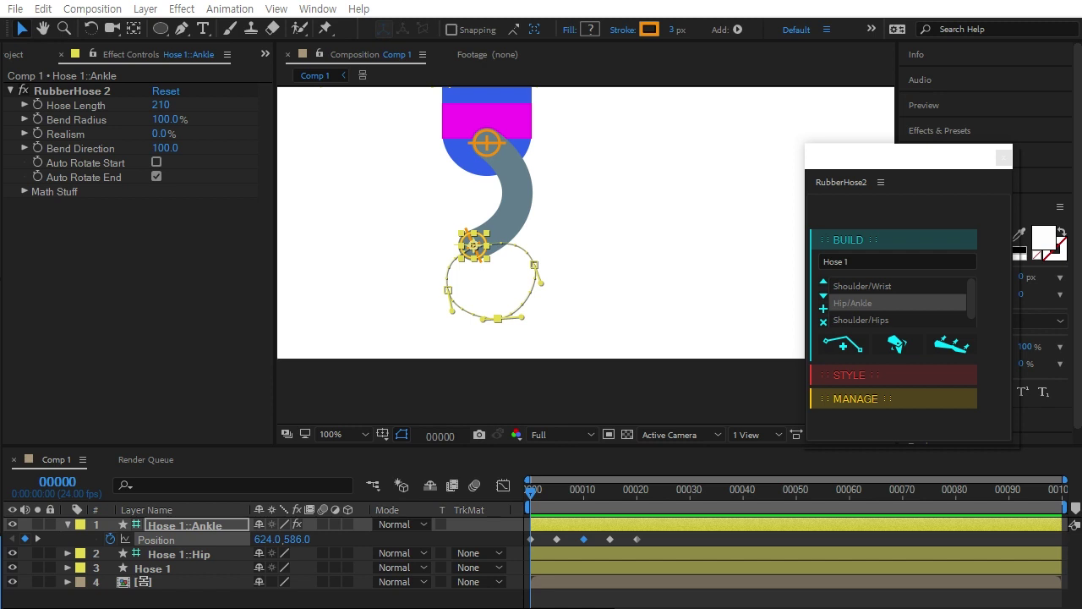
# Apply Easy Ease (F9) to all five ankle Position keyframes, cancelling Keyframe Velocity and docking RubberHose2
pyautogui.hotkey('ctrl', 'shift', 'k')
pyautogui.moveTo(972, 142); pyautogui.dragTo(604, 126)
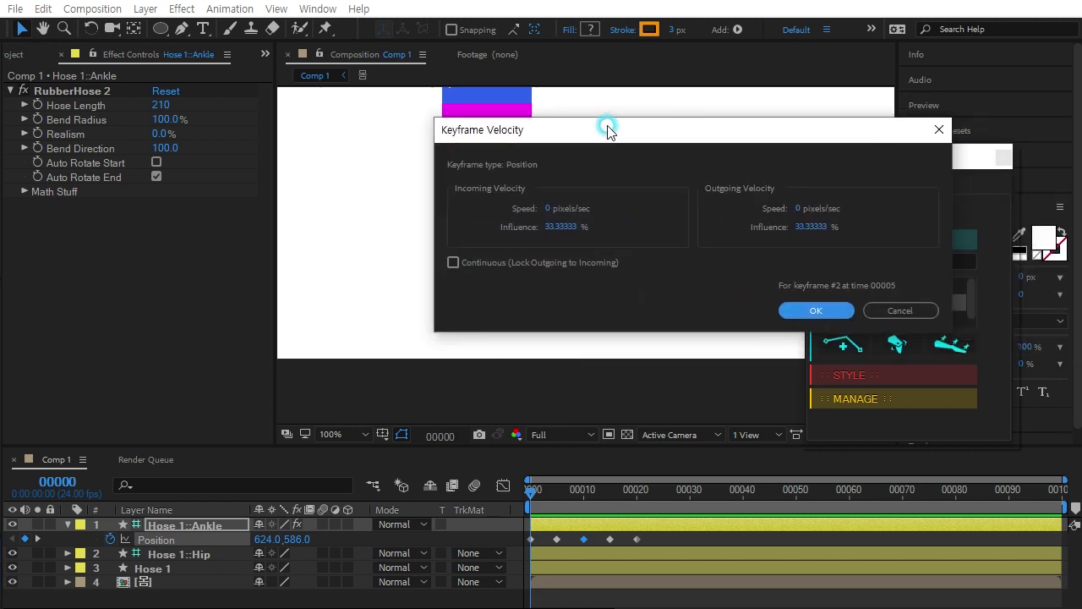
pyautogui.click(856, 309)
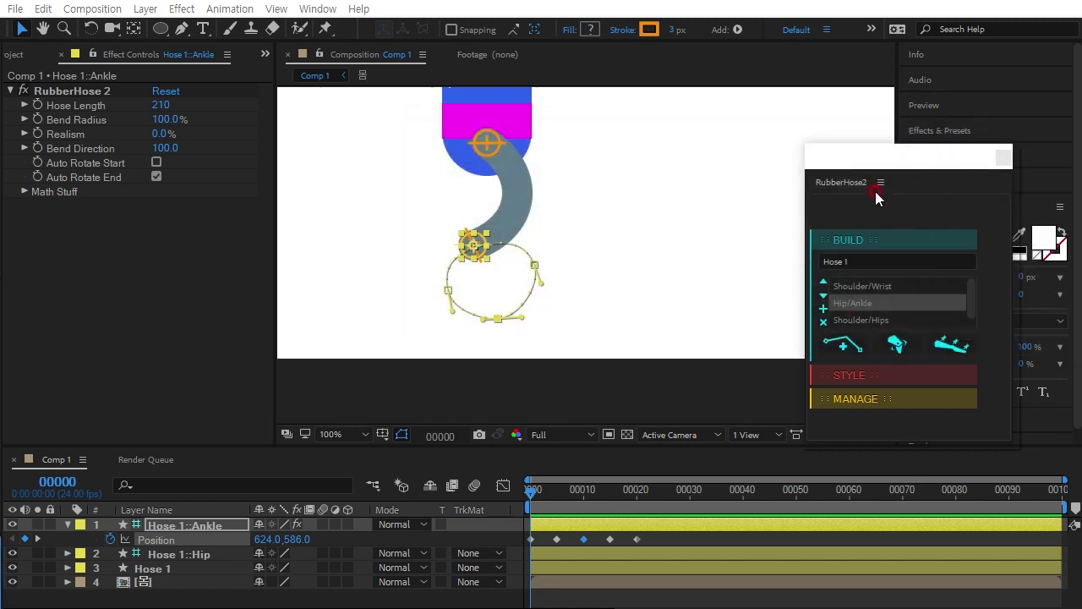
pyautogui.moveTo(877, 197)
pyautogui.mouseDown()
pyautogui.moveTo(657, 538)
pyautogui.moveTo(516, 546)
pyautogui.mouseUp()
pyautogui.press('F9')
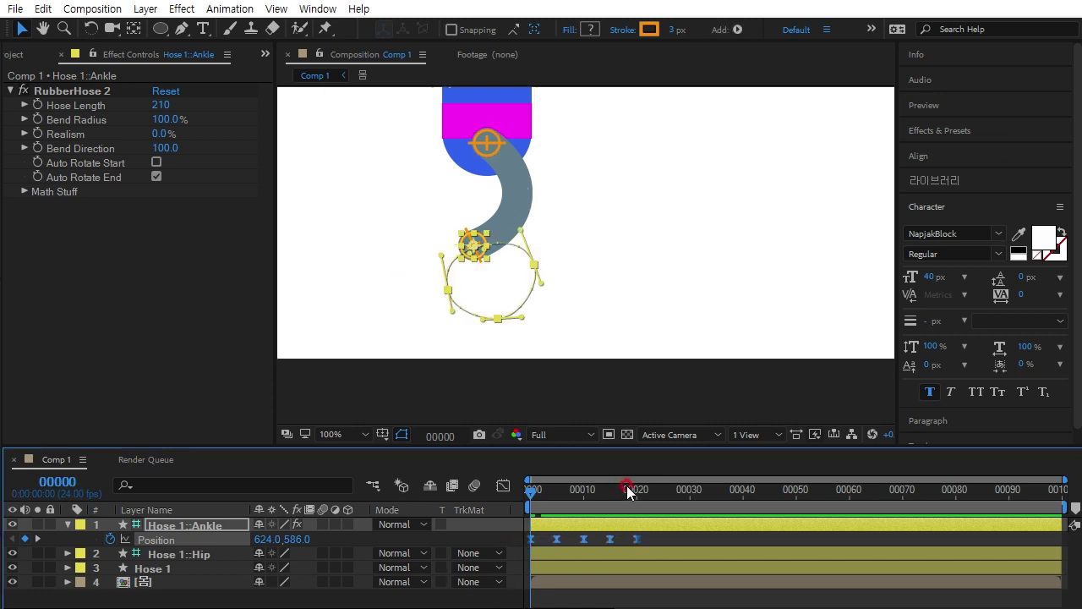
pyautogui.click(632, 527)
pyautogui.click(240, 542)
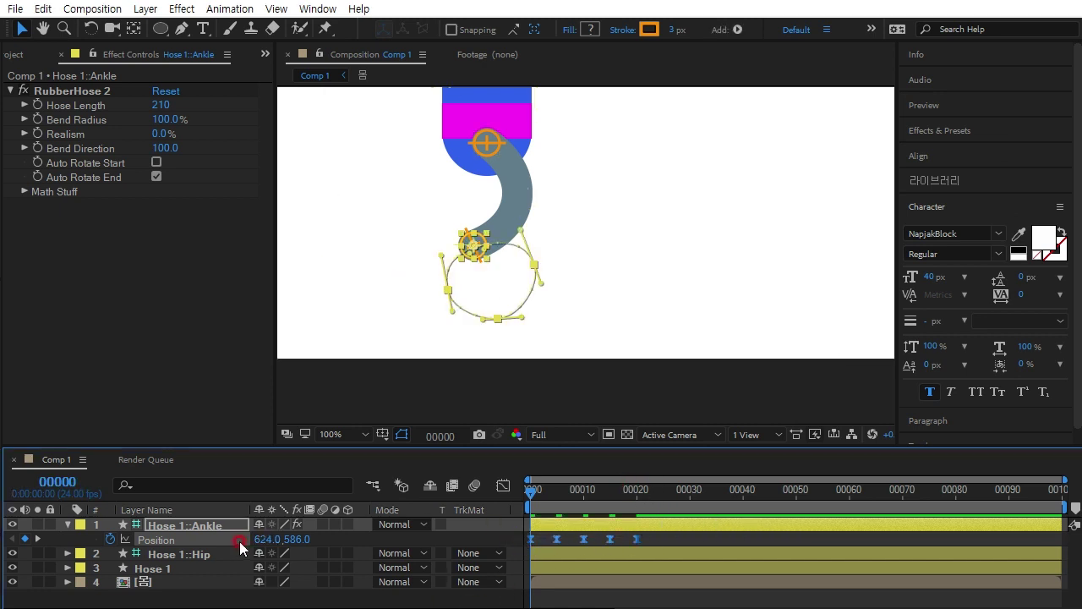
# Add a loopOut() expression to the ankle's Position, deleting the stray pasted text
pyautogui.keyDown('alt'); pyautogui.click(109, 539); pyautogui.keyUp('alt')
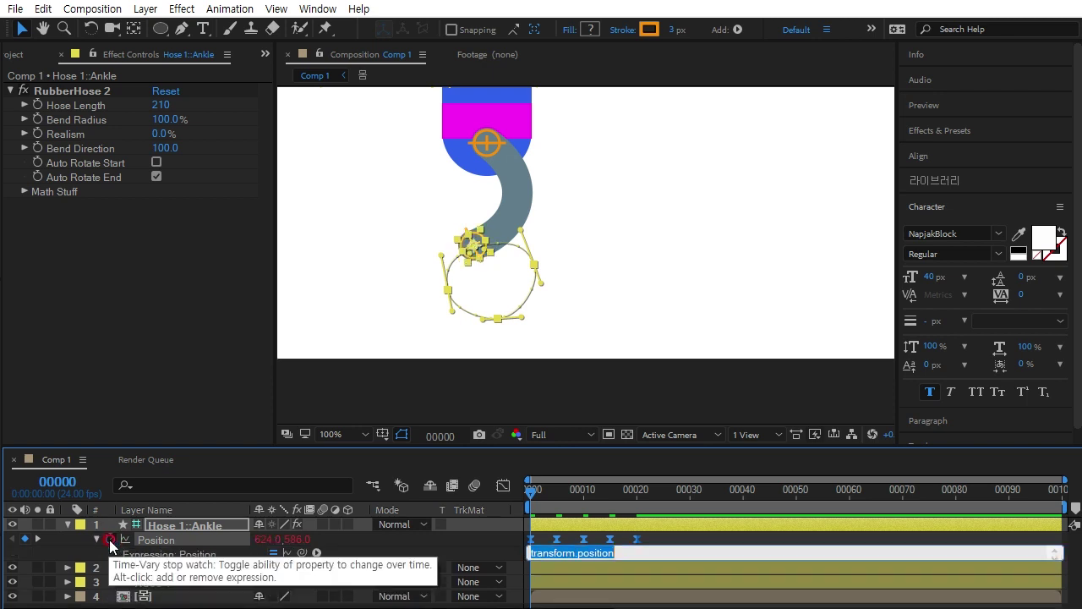
pyautogui.hotkey('ctrl', 'v')
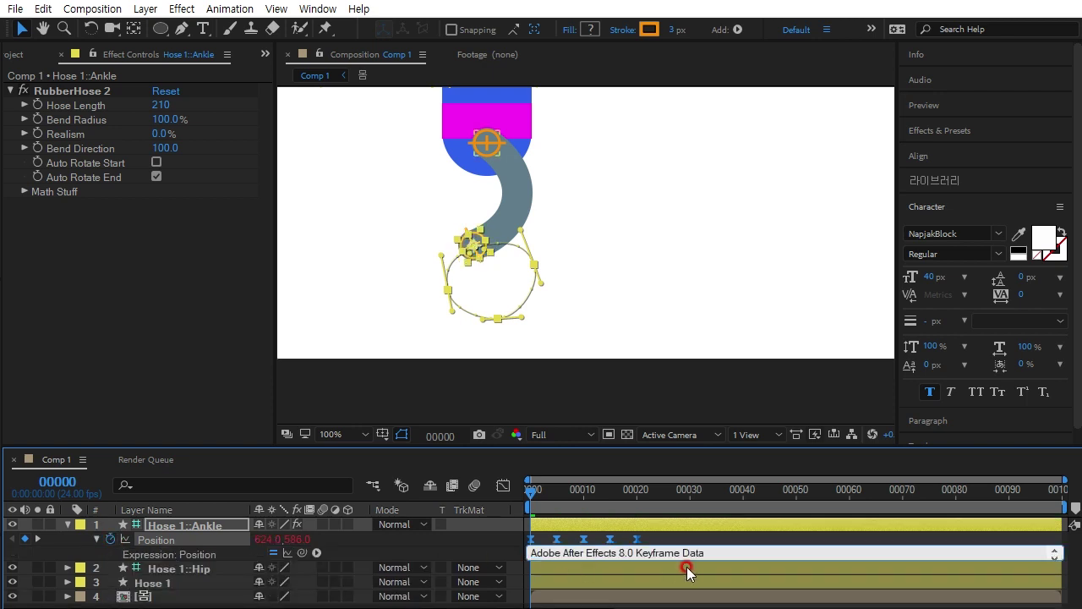
pyautogui.write('loopOut();')
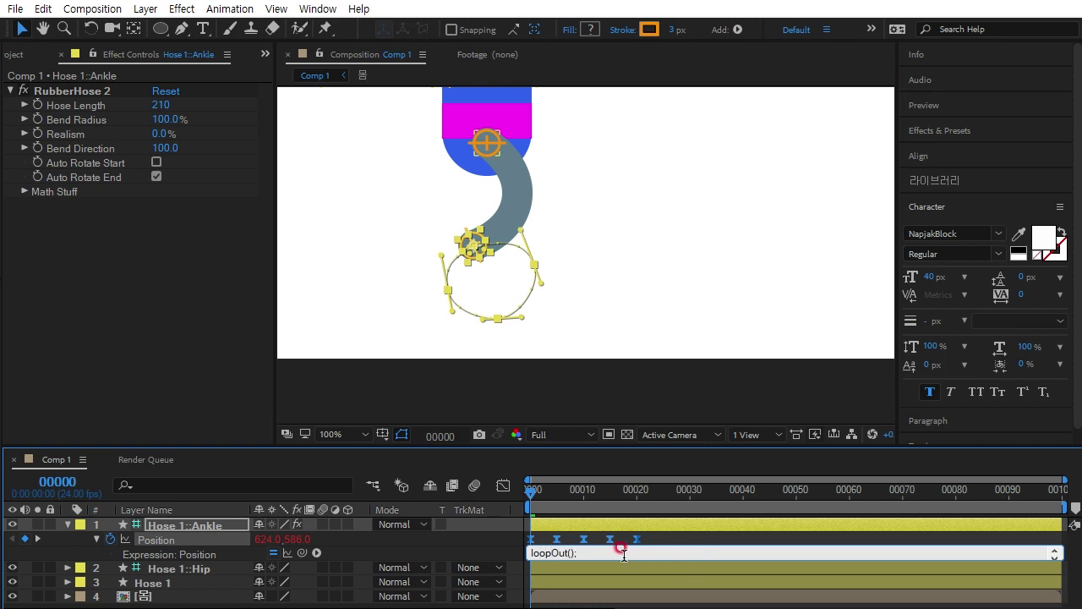
pyautogui.click(482, 551)
pyautogui.moveTo(533, 552); pyautogui.dragTo(684, 594)
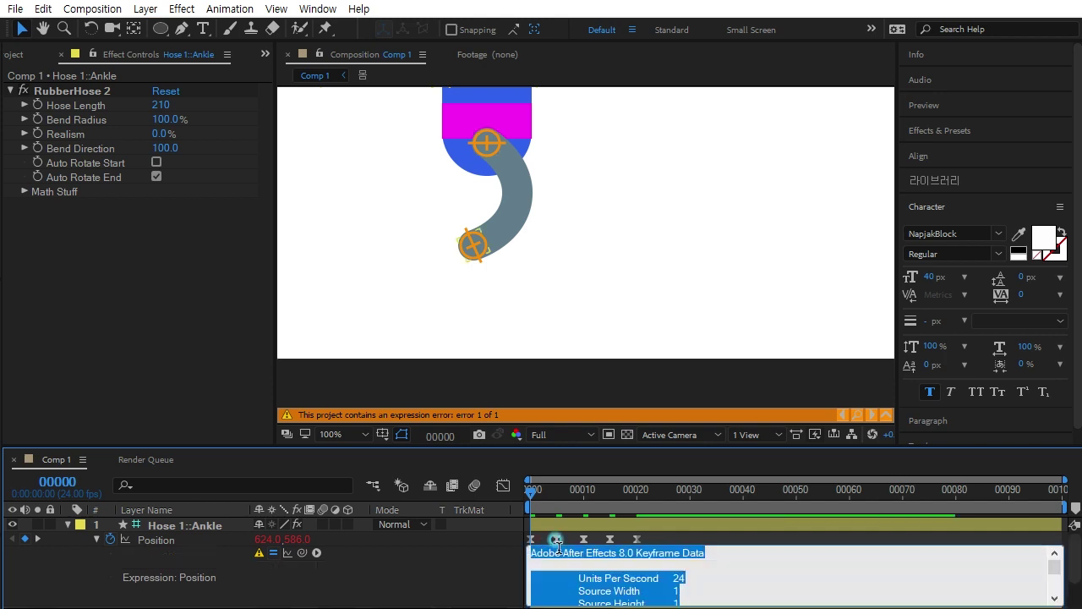
pyautogui.press('BackSpace')
pyautogui.write('loopOut();')
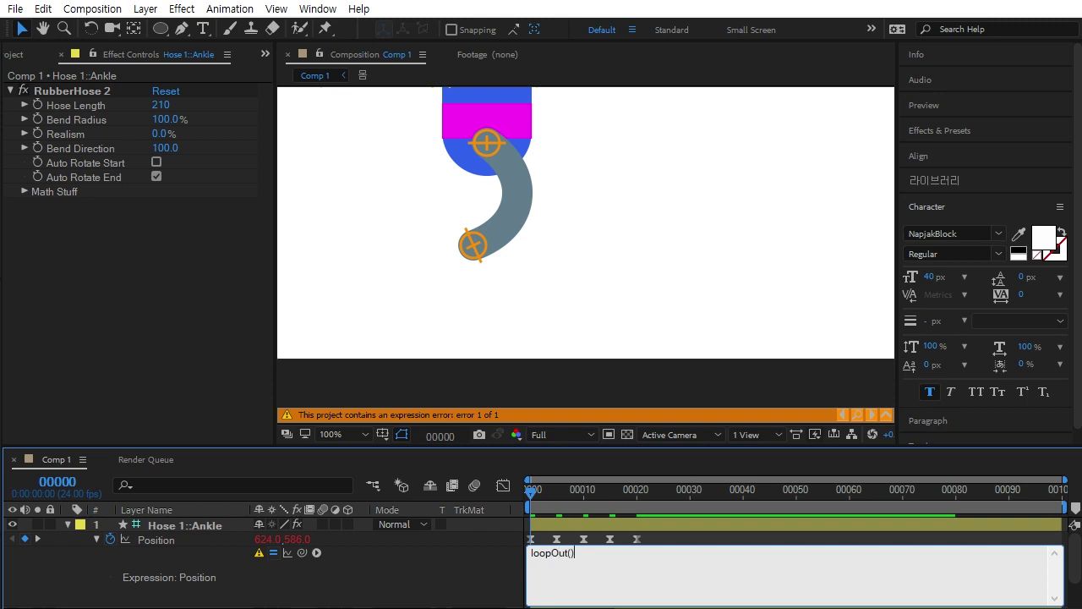
pyautogui.click(449, 559)
# Preview the looping leg, pan to show the character, and collapse the ankle layer
pyautogui.press('space')
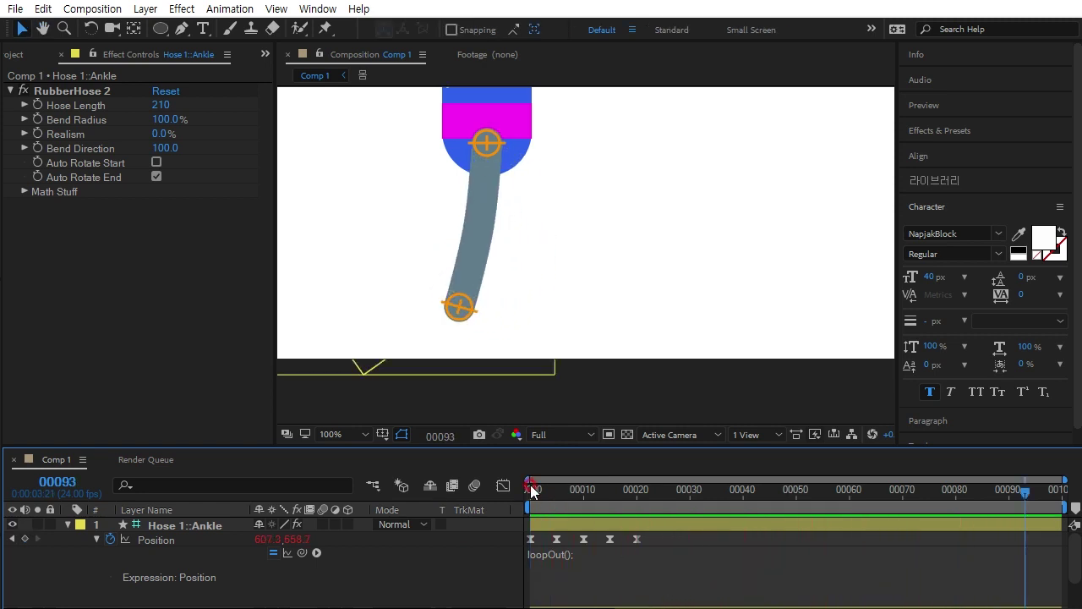
pyautogui.click(491, 488)
pyautogui.press('h')
pyautogui.moveTo(559, 212); pyautogui.dragTo(565, 351)
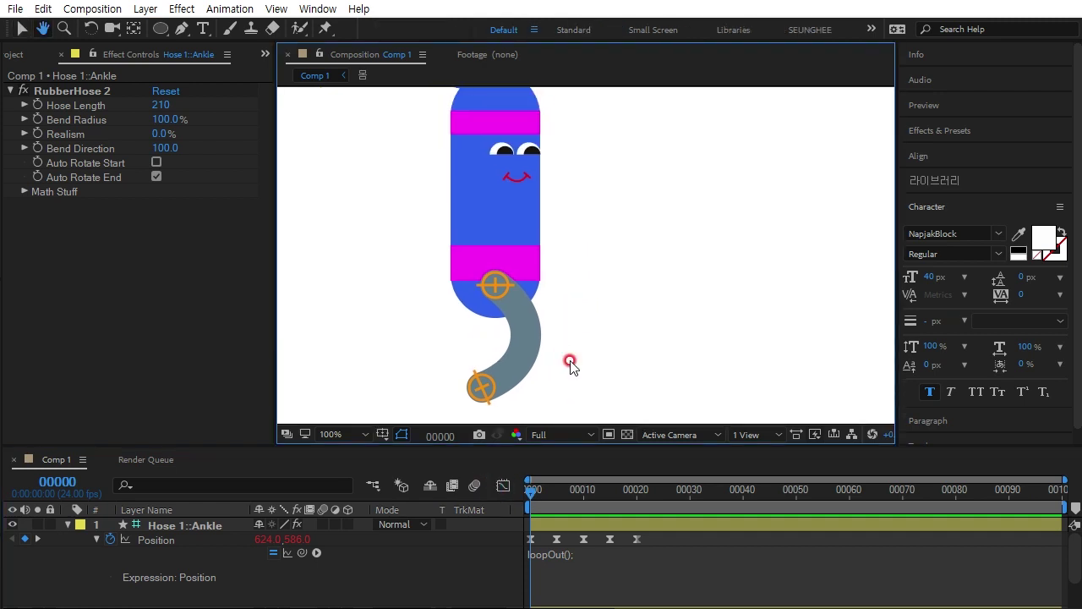
pyautogui.press('v')
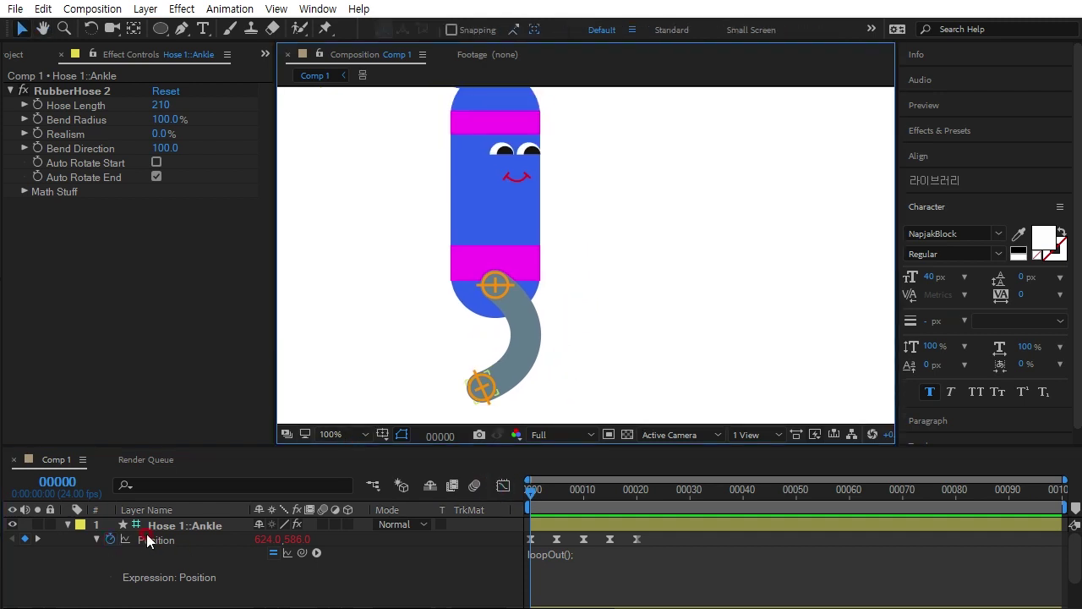
pyautogui.click(96, 526)
pyautogui.click(68, 525)
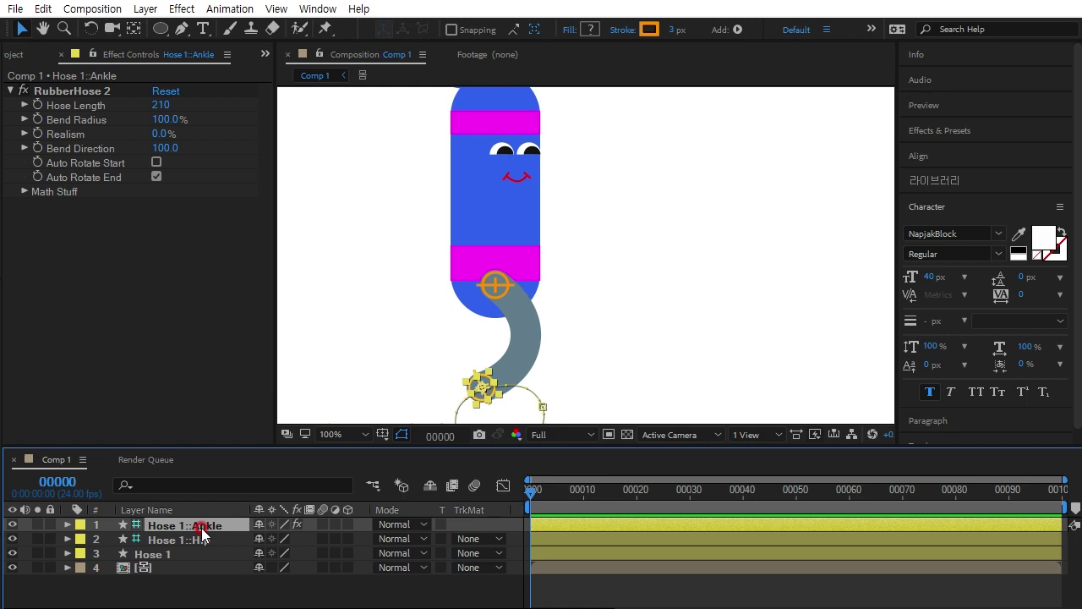
# Select the three Hose 1 layers and duplicate them with RubberHose2's MANAGE tools
pyautogui.keyDown('shift'); pyautogui.click(169, 554); pyautogui.keyUp('shift')
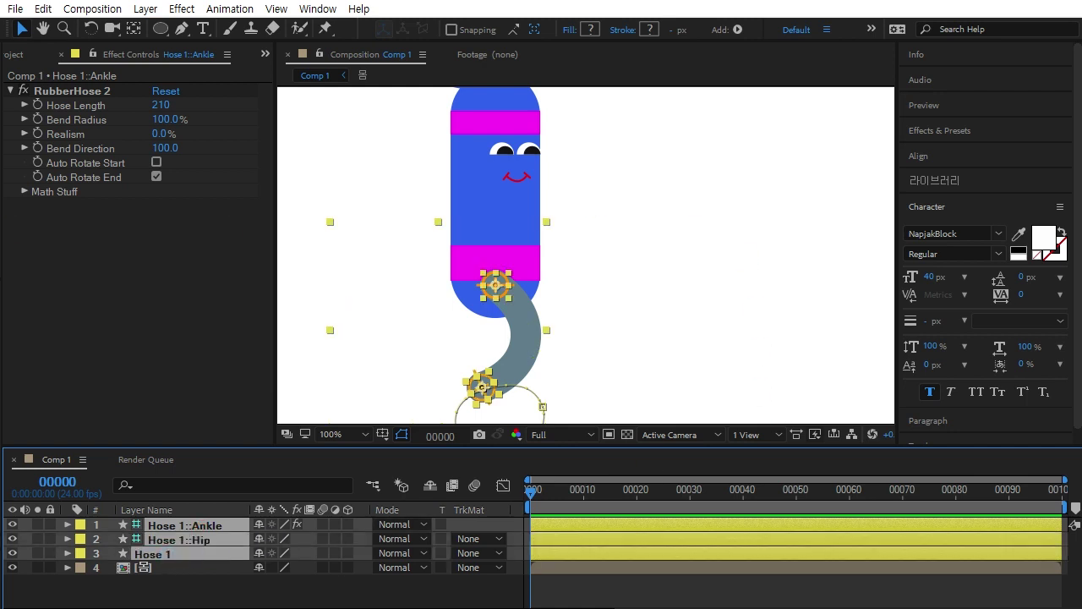
pyautogui.moveTo(592, 343); pyautogui.dragTo(893, 133)
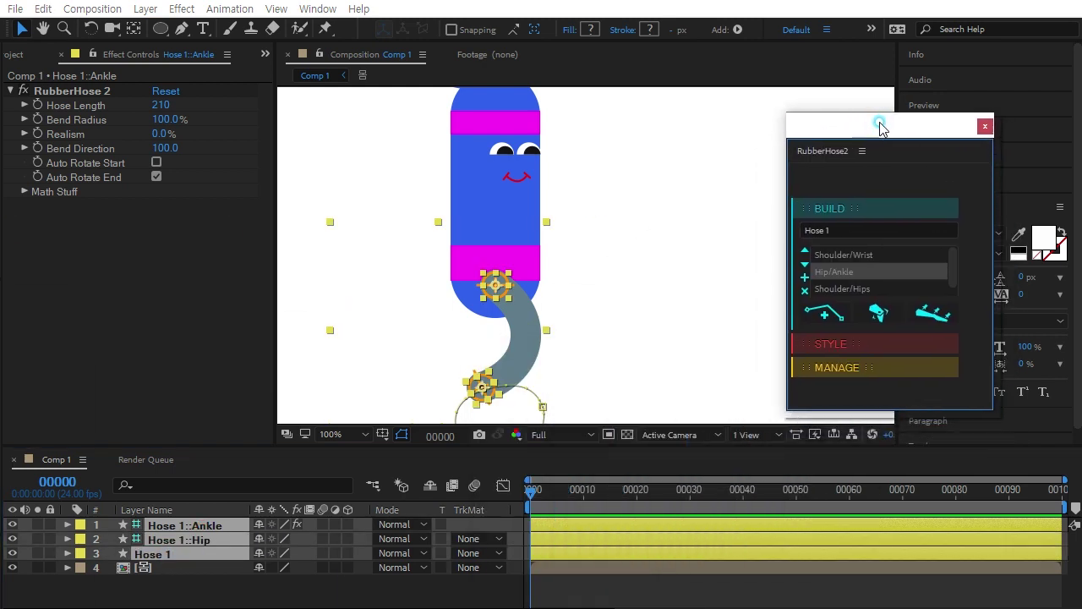
pyautogui.click(840, 375)
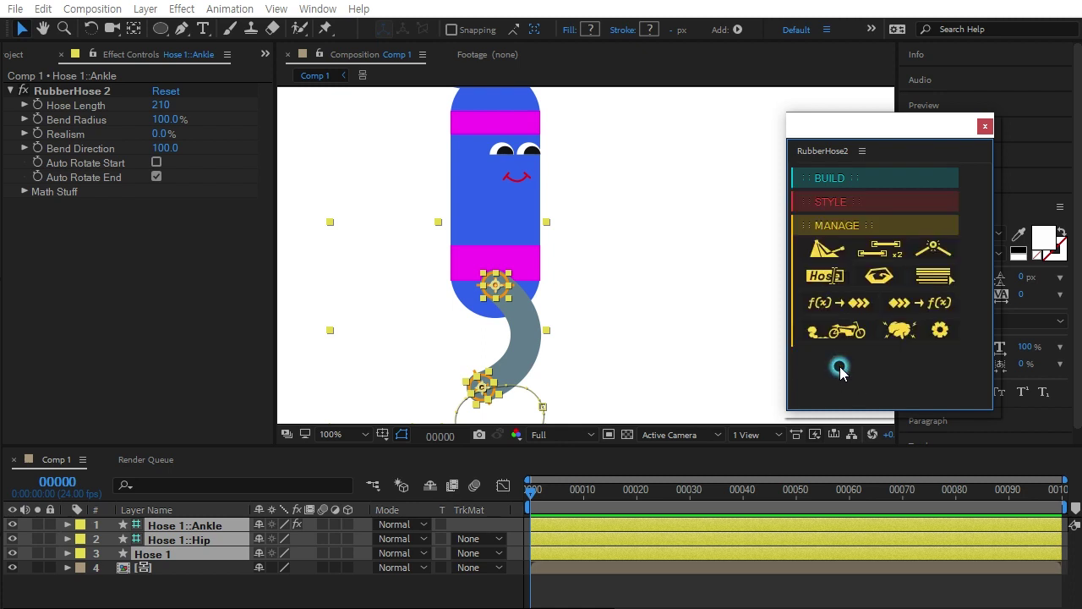
pyautogui.click(884, 251)
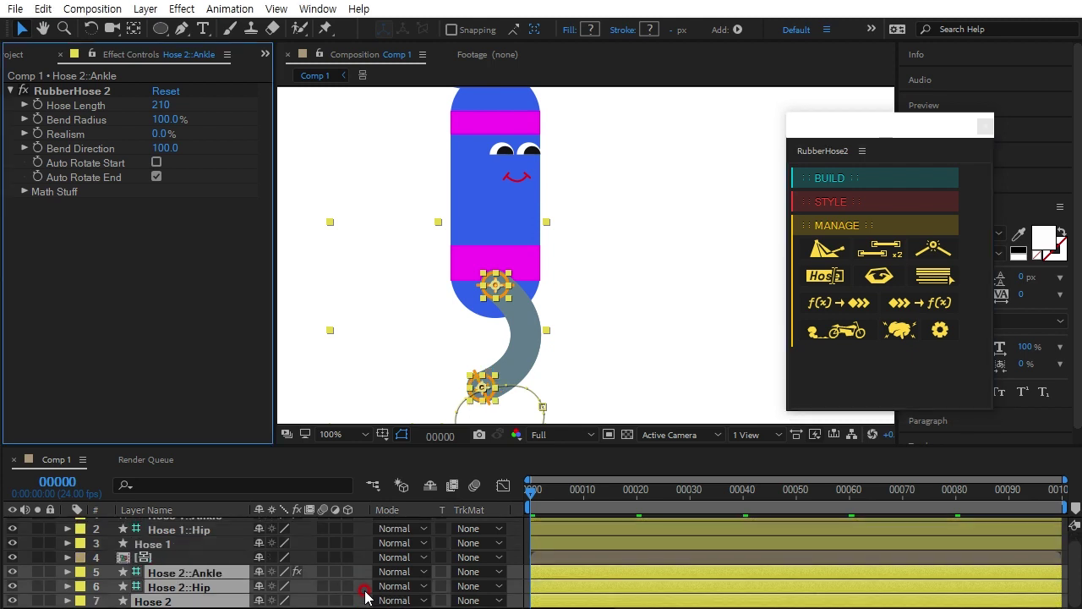
# Reveal Hose 2::Ankle's Position keyframes and shift them later in time
pyautogui.click(203, 573)
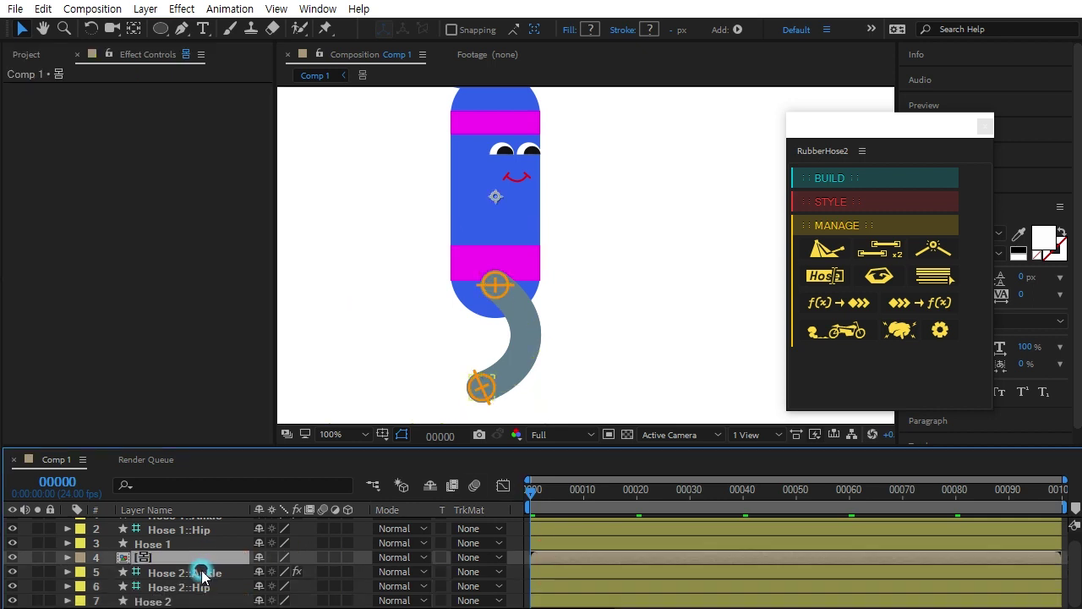
pyautogui.press('u')
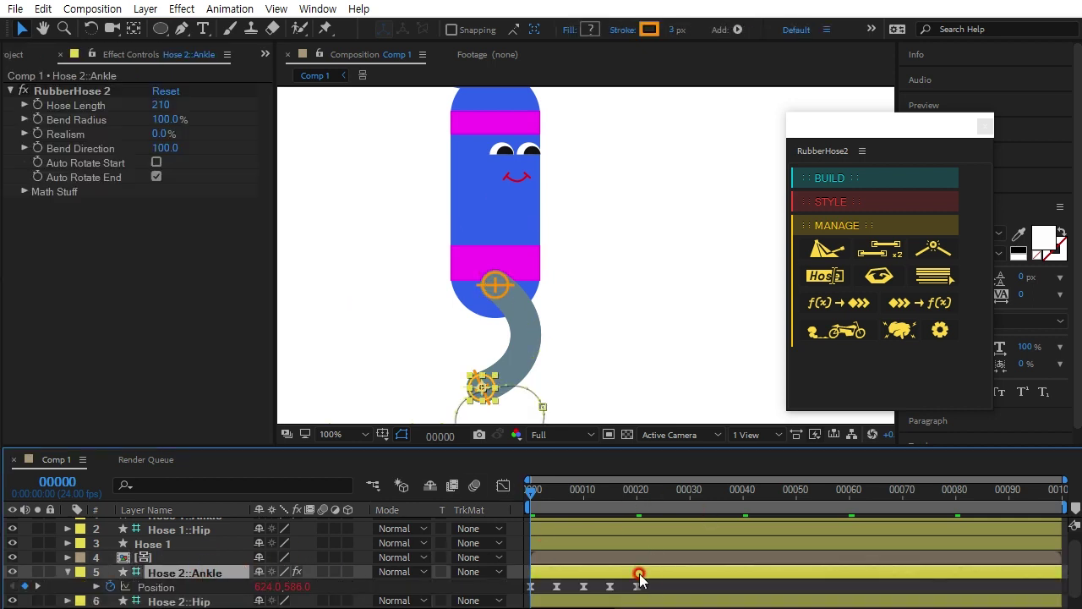
pyautogui.moveTo(563, 495); pyautogui.dragTo(589, 497)
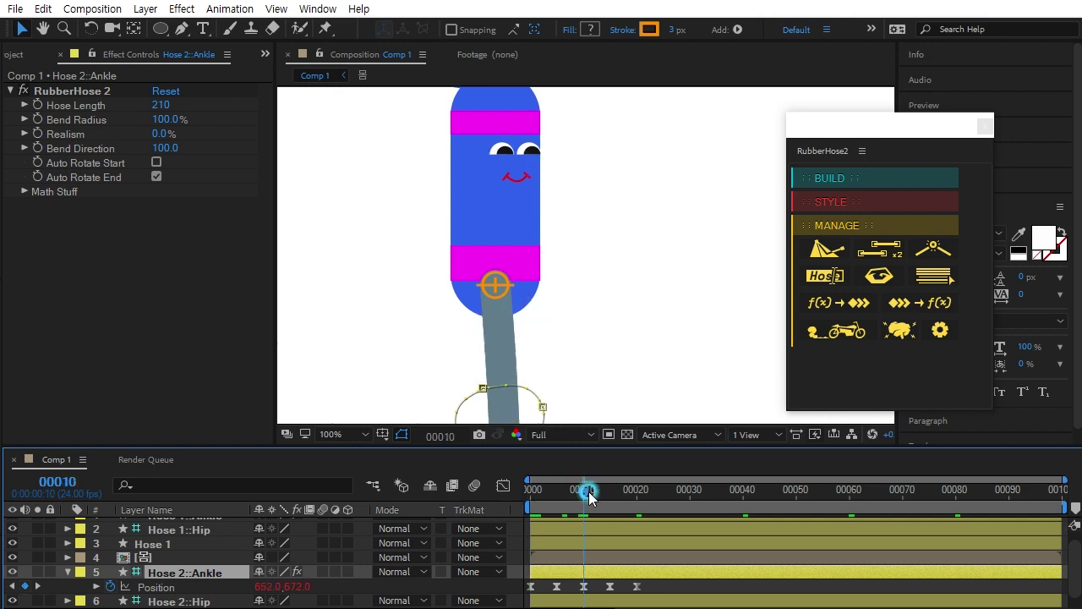
pyautogui.scroll(-3, 616, 357)
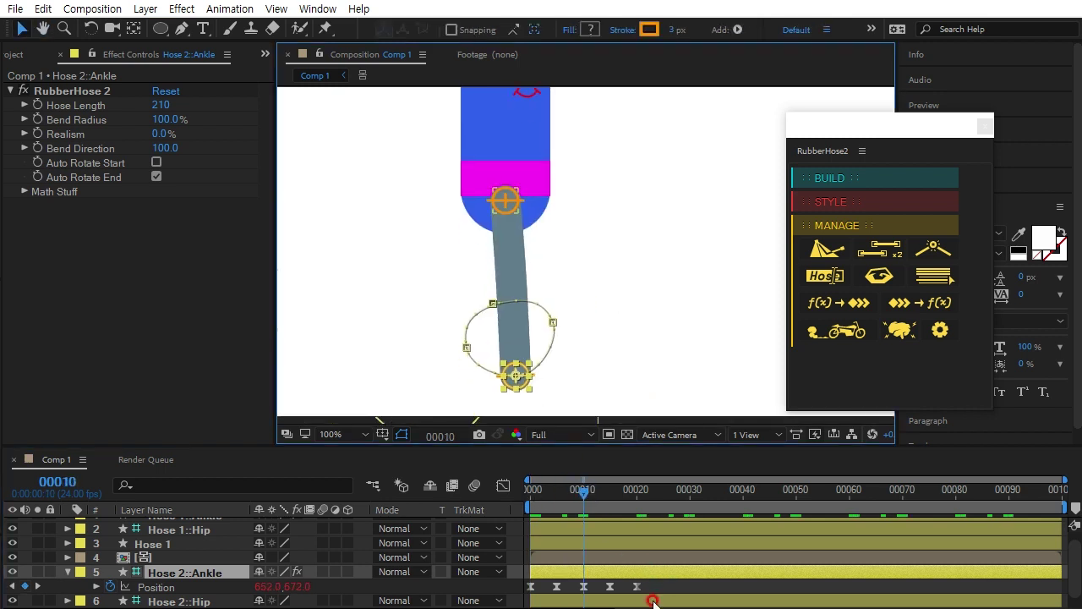
pyautogui.moveTo(653, 586)
pyautogui.mouseDown()
pyautogui.moveTo(523, 592)
pyautogui.moveTo(584, 590)
pyautogui.mouseUp()
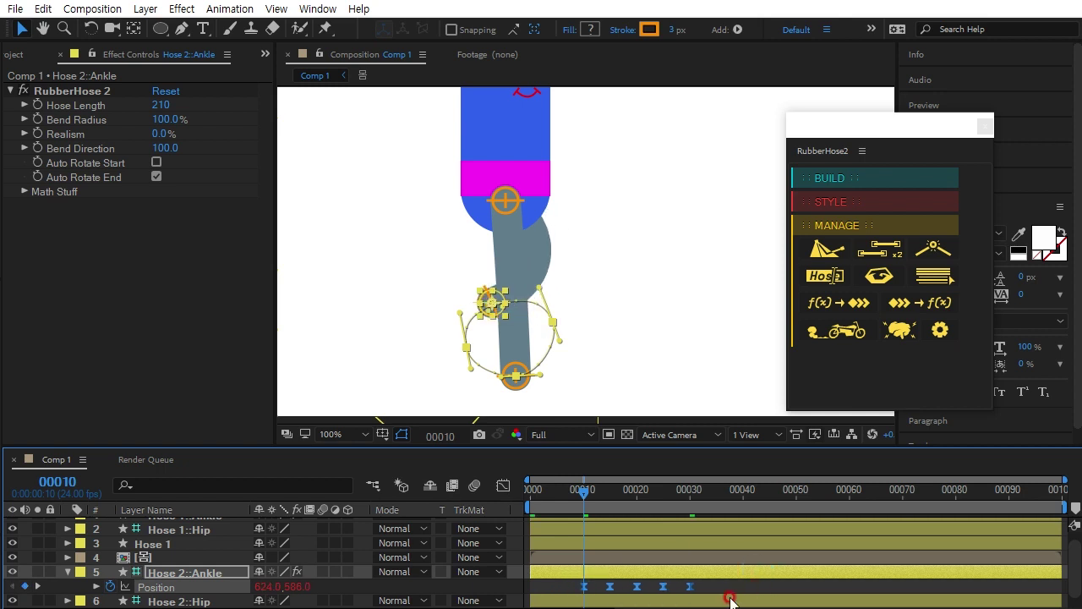
# Paste Position keyframes at the cycle start and select the extra keys past frame 20
pyautogui.moveTo(586, 494); pyautogui.dragTo(637, 490)
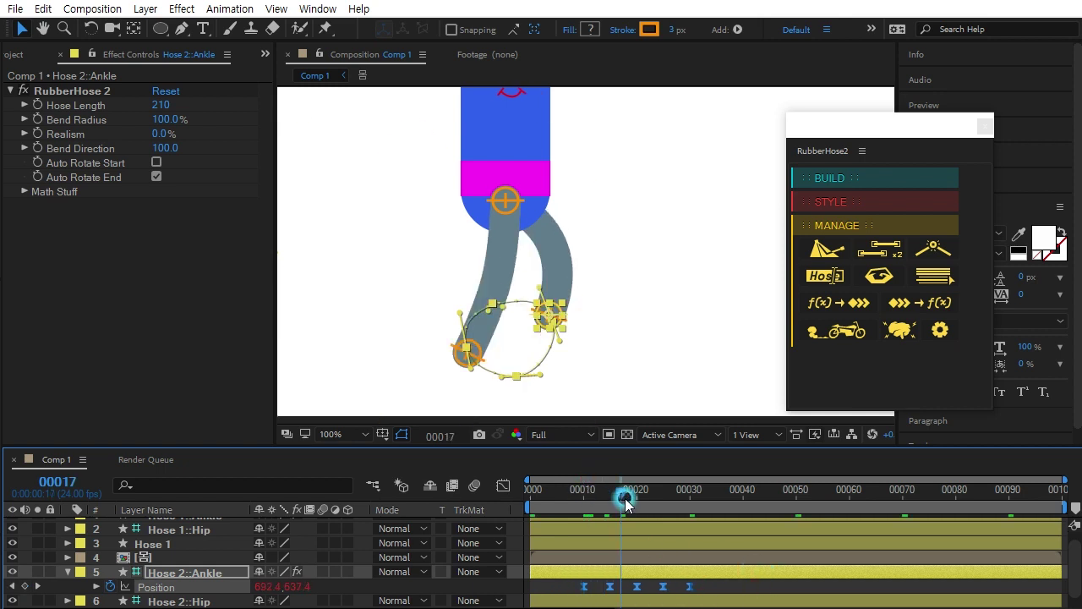
pyautogui.click(661, 552)
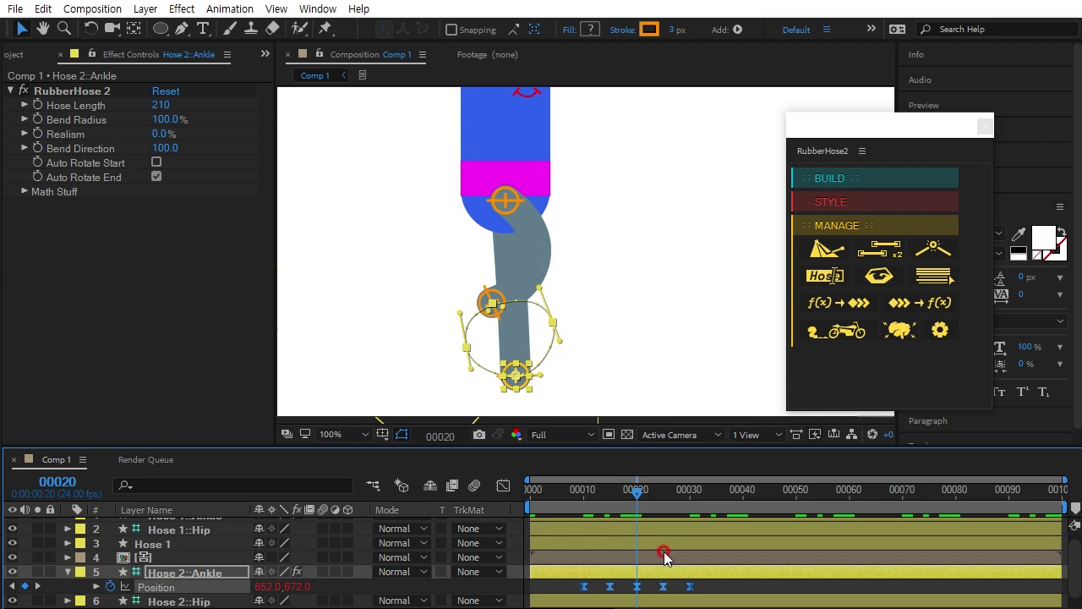
pyautogui.click(667, 587)
pyautogui.click(636, 592)
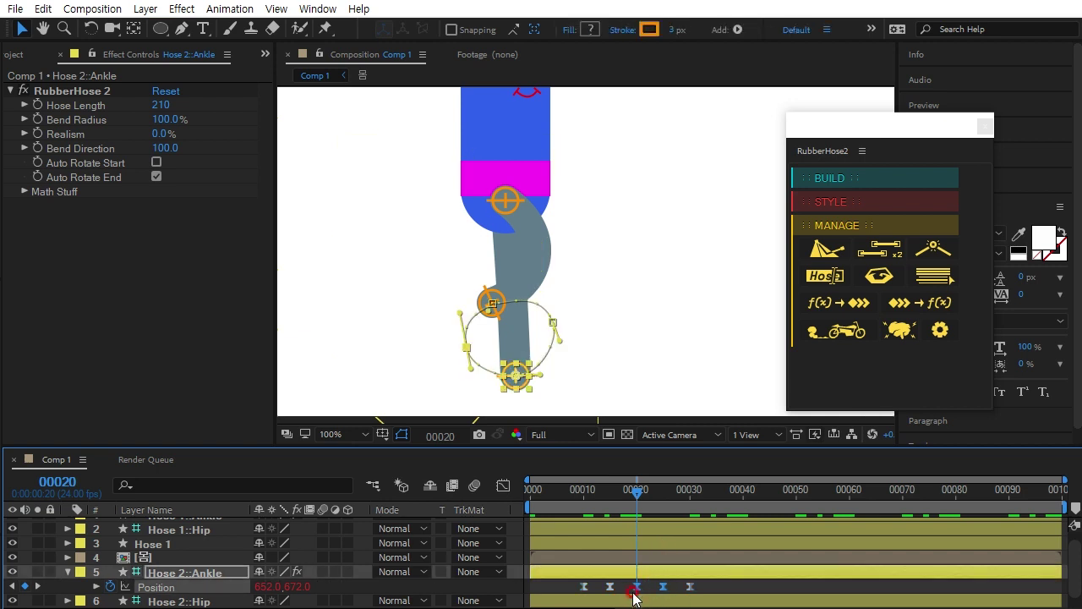
pyautogui.moveTo(636, 493); pyautogui.dragTo(533, 492)
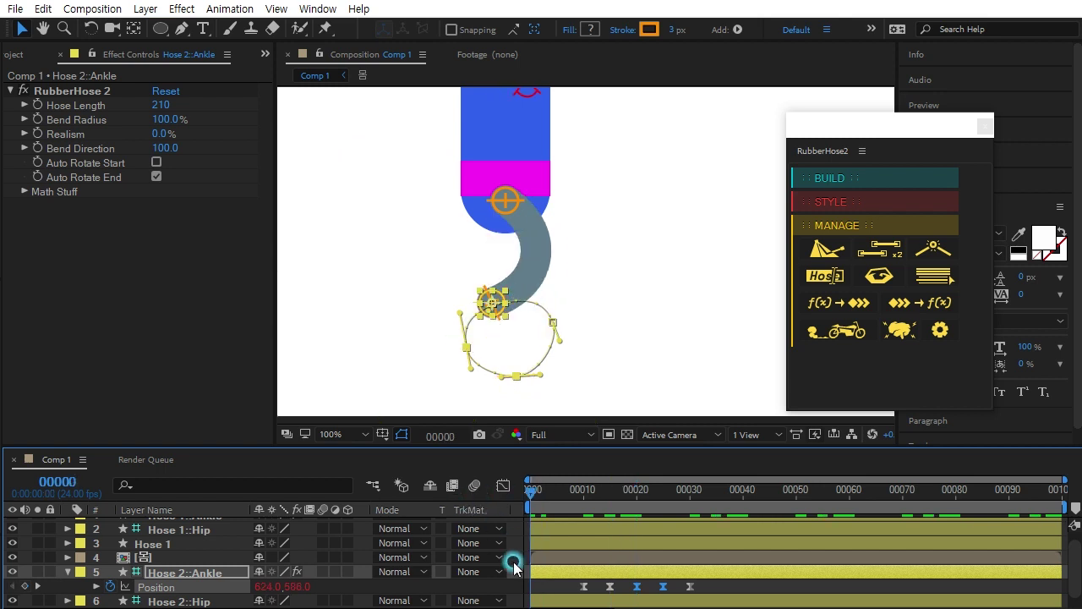
pyautogui.hotkey('ctrl', 'v')
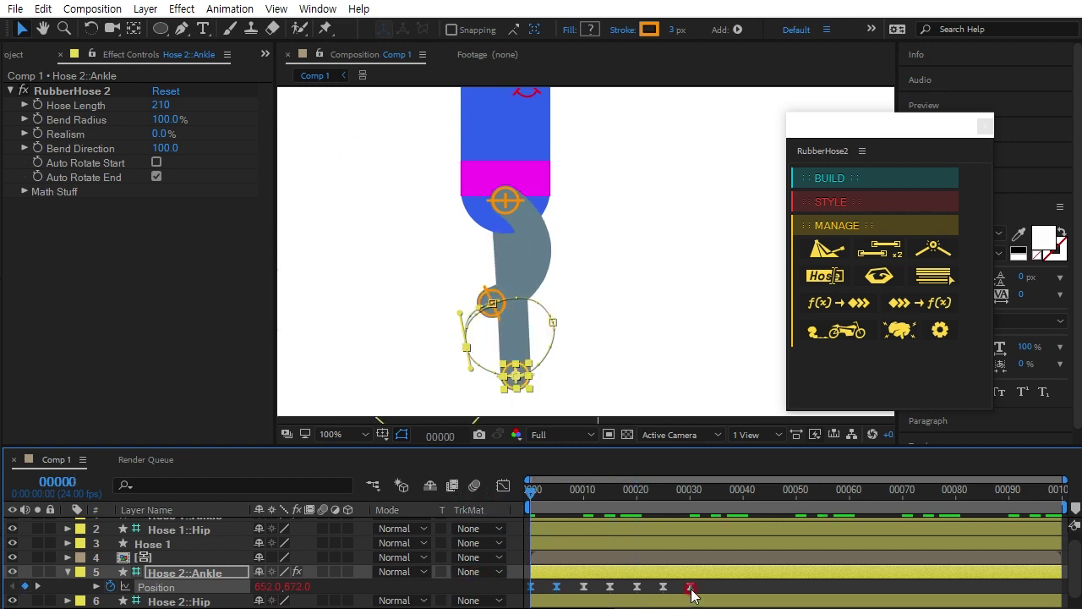
pyautogui.click(694, 590)
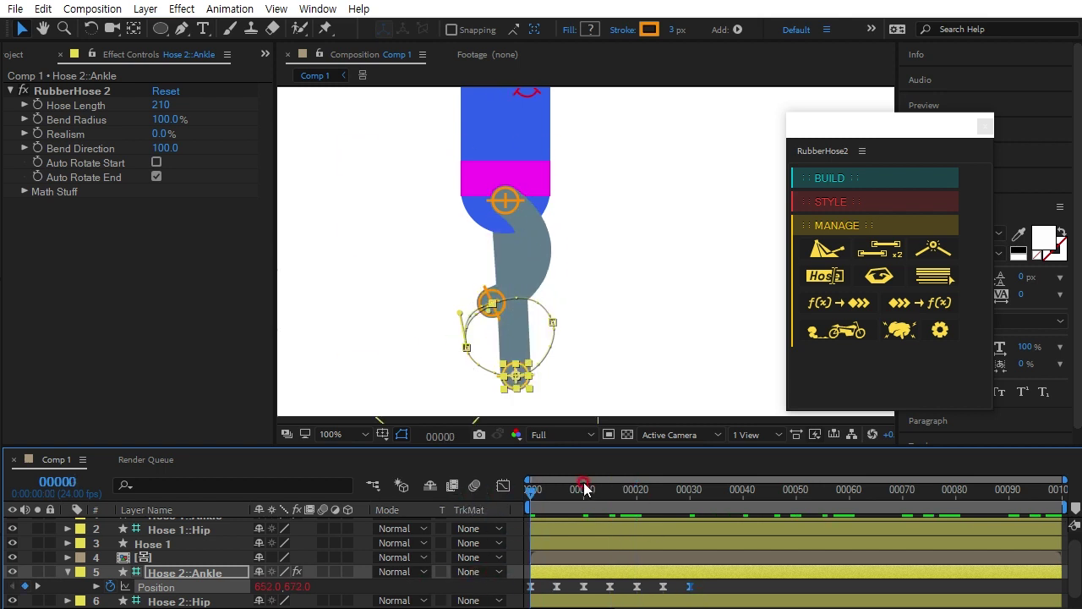
pyautogui.moveTo(533, 491); pyautogui.dragTo(637, 505)
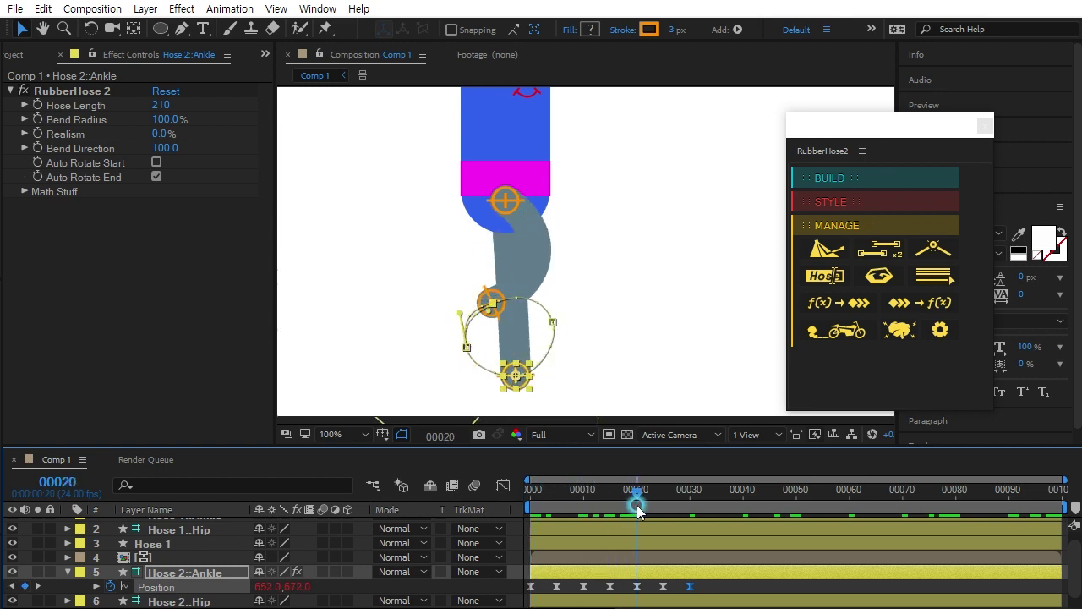
pyautogui.moveTo(704, 586); pyautogui.dragTo(654, 590)
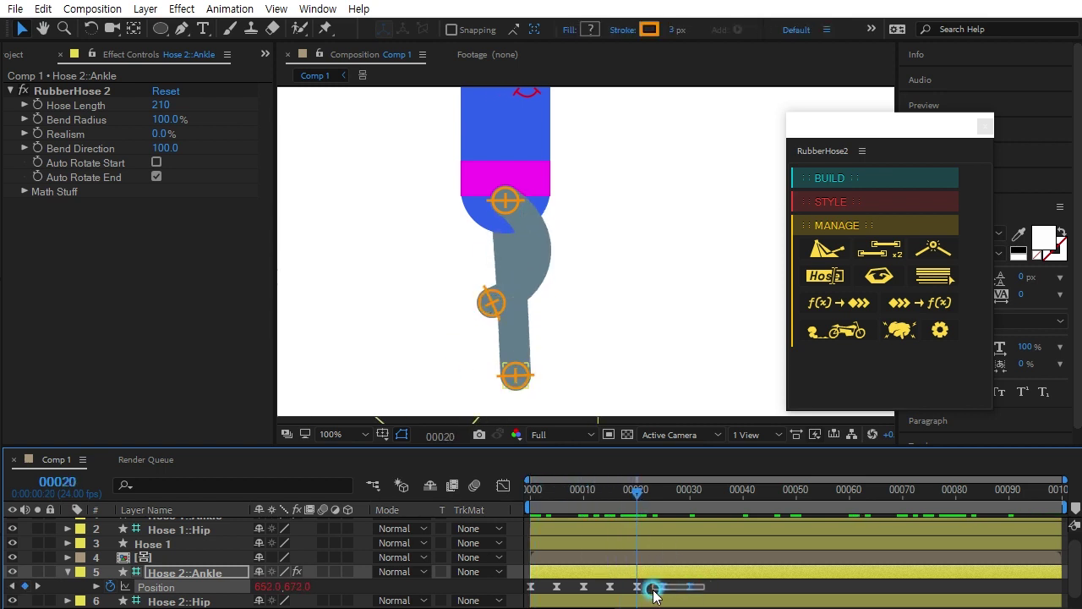
# Preview the alternating two-leg walk, then select the body layer
pyautogui.moveTo(643, 499); pyautogui.dragTo(467, 511)
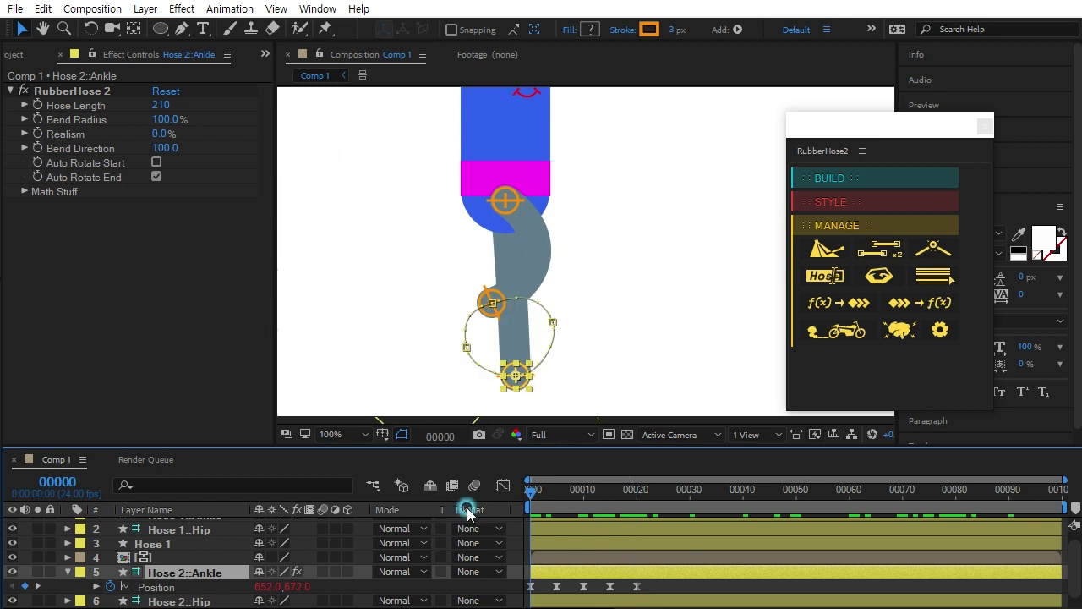
pyautogui.press('space')
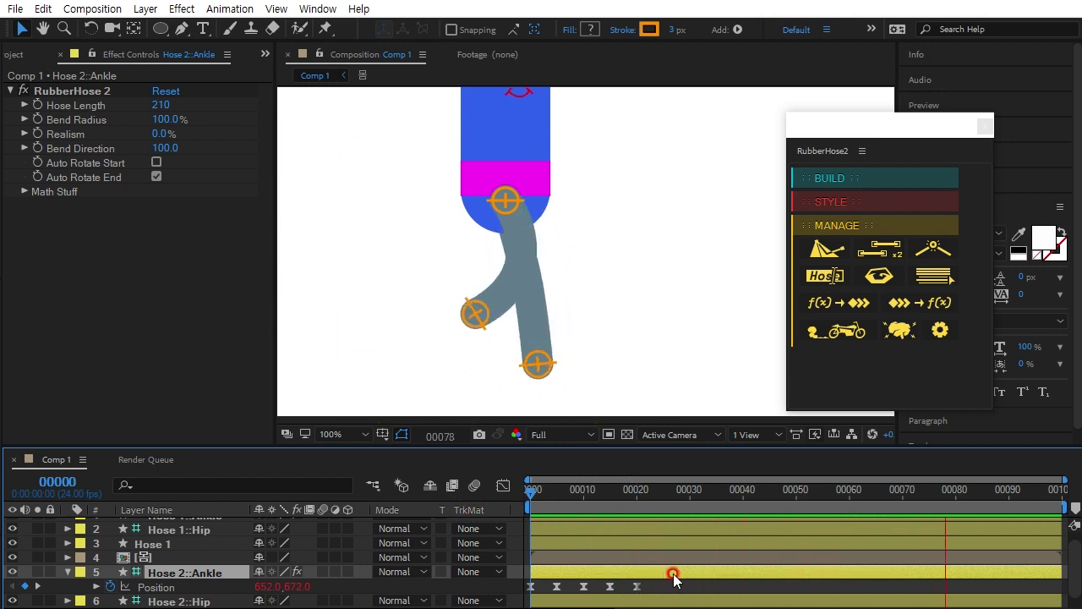
pyautogui.click(554, 497)
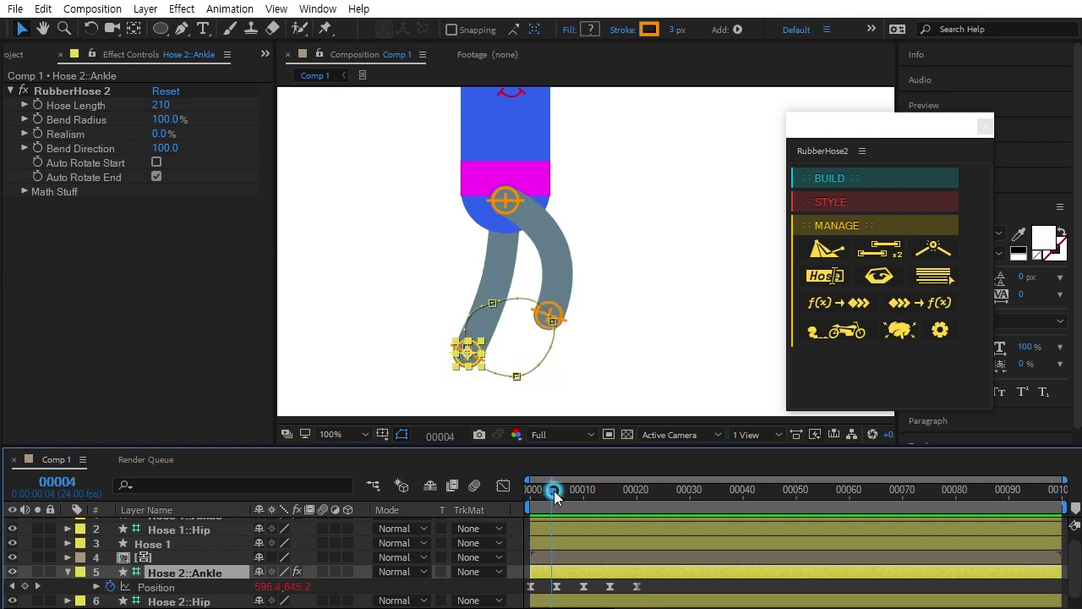
pyautogui.moveTo(554, 496); pyautogui.dragTo(528, 496)
pyautogui.scroll(-1, 254, 562)
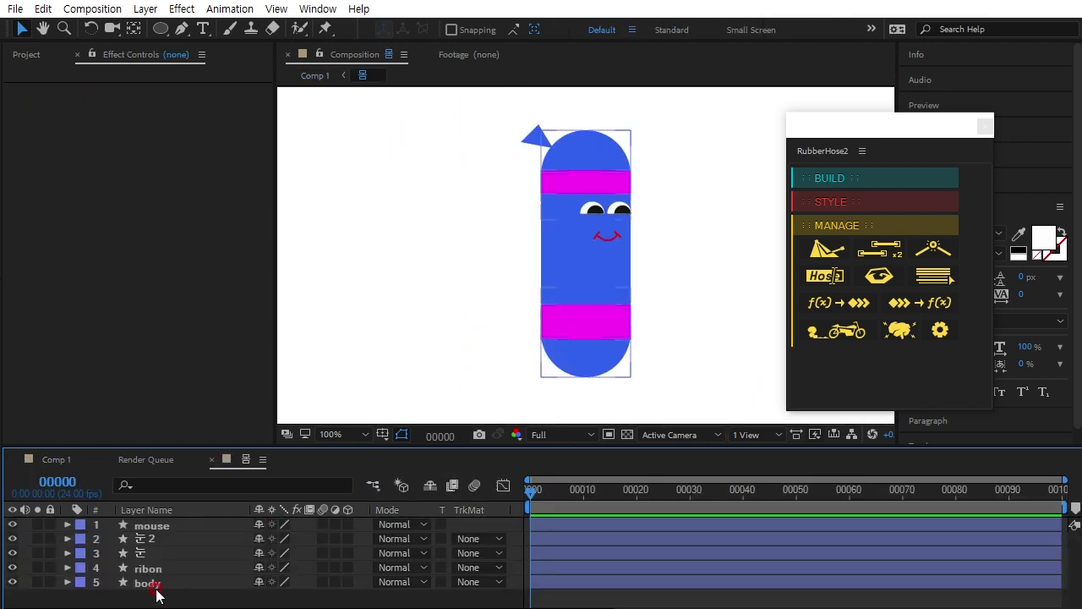
pyautogui.click(155, 583)
# Set the body's Rectangle 1 fill to lighter blue 6087F5 through the Shape Fill Color picker
pyautogui.press('u')
pyautogui.press('u')
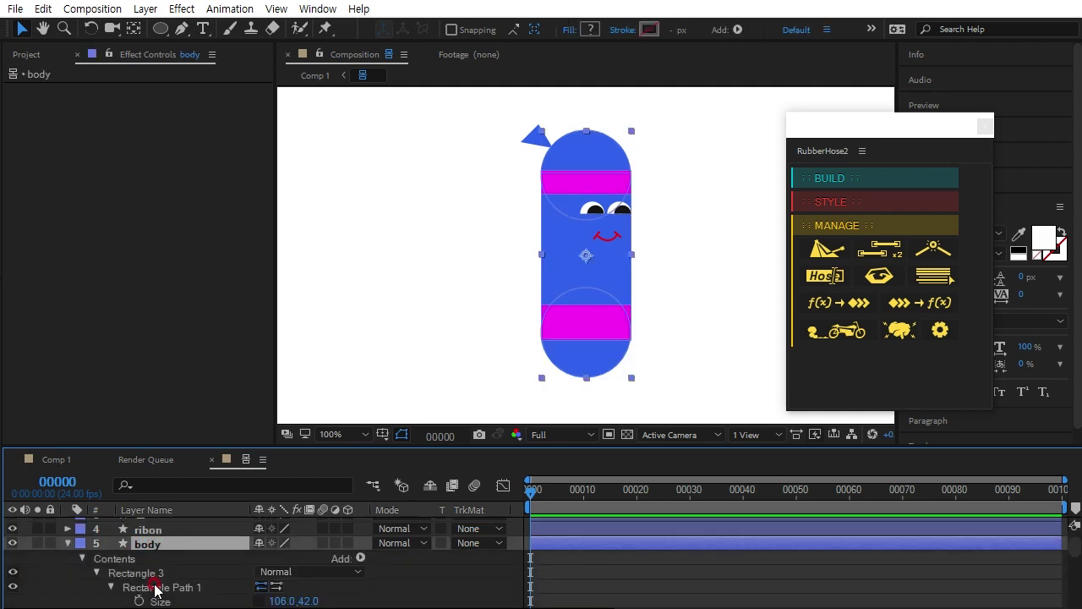
pyautogui.scroll(-3, 183, 589)
pyautogui.scroll(-3, 182, 589)
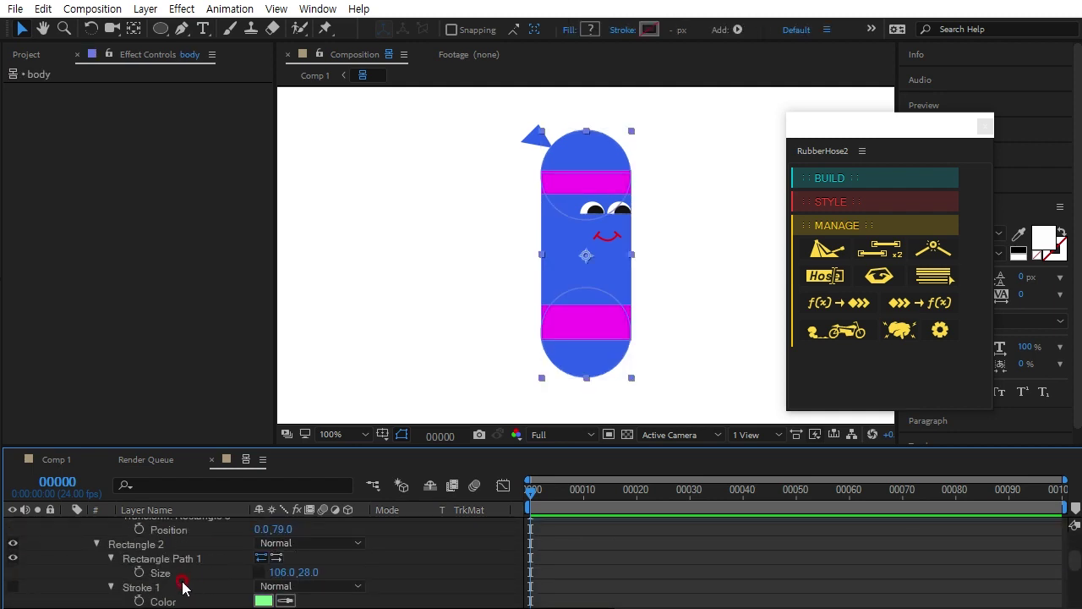
pyautogui.scroll(-3, 179, 591)
pyautogui.scroll(-3, 174, 592)
pyautogui.scroll(-3, 173, 591)
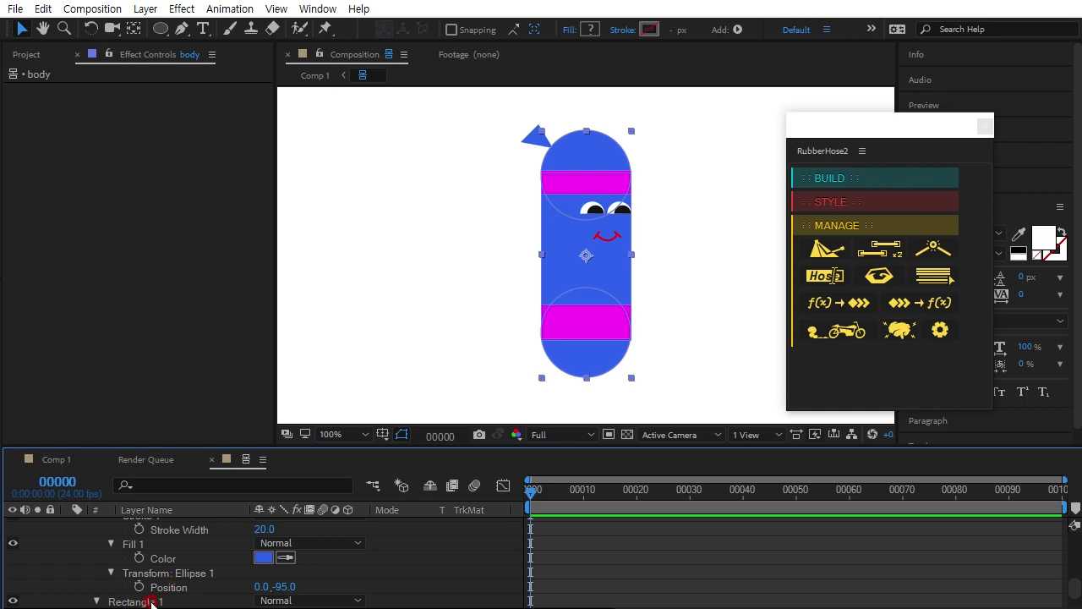
pyautogui.click(151, 601)
pyautogui.click(587, 31)
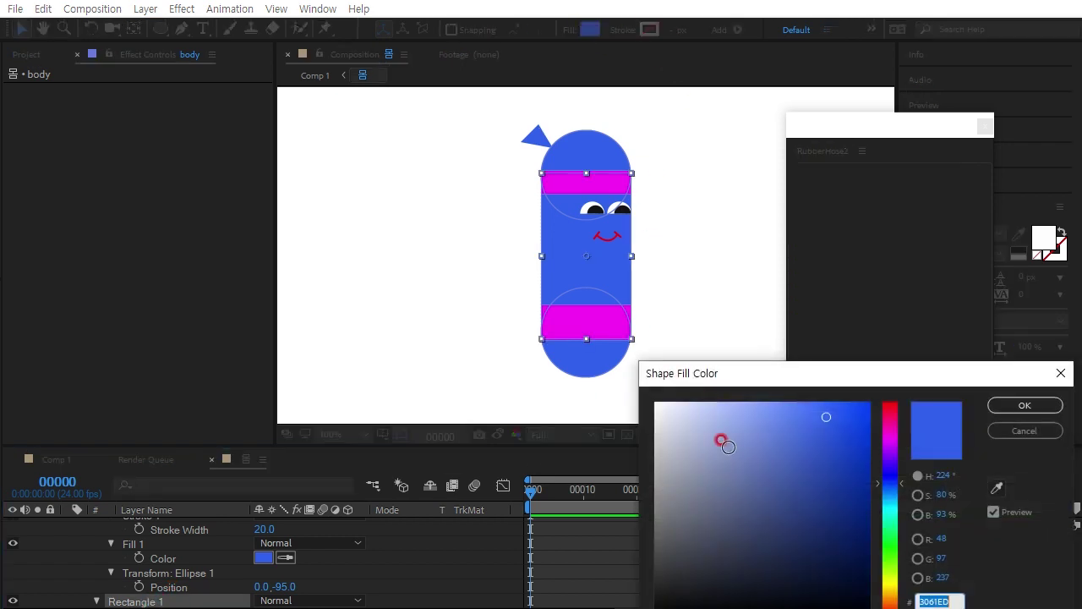
pyautogui.moveTo(743, 406); pyautogui.dragTo(761, 398)
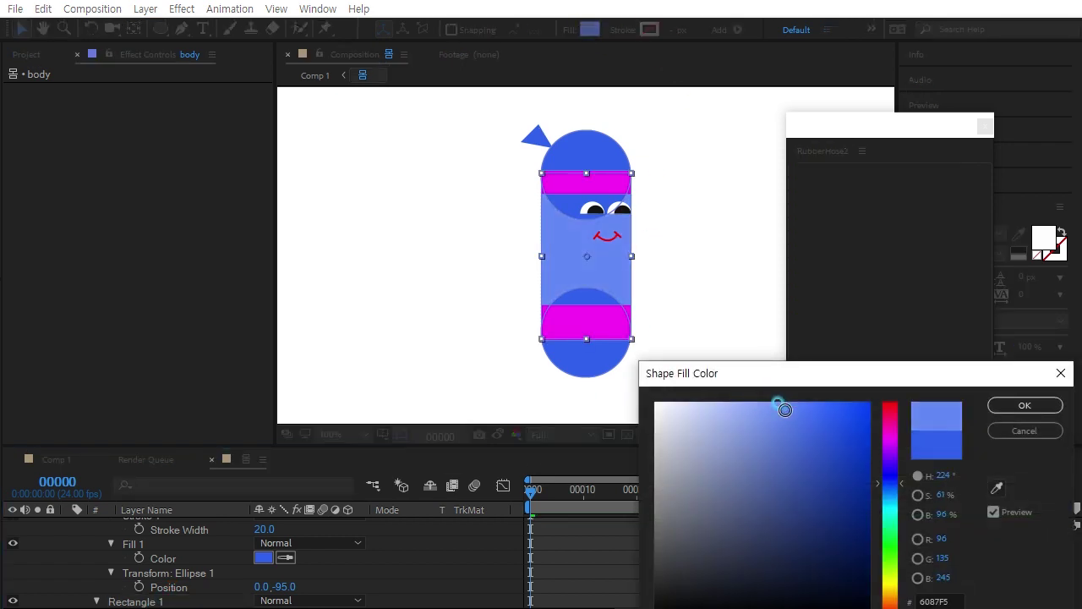
pyautogui.click(991, 406)
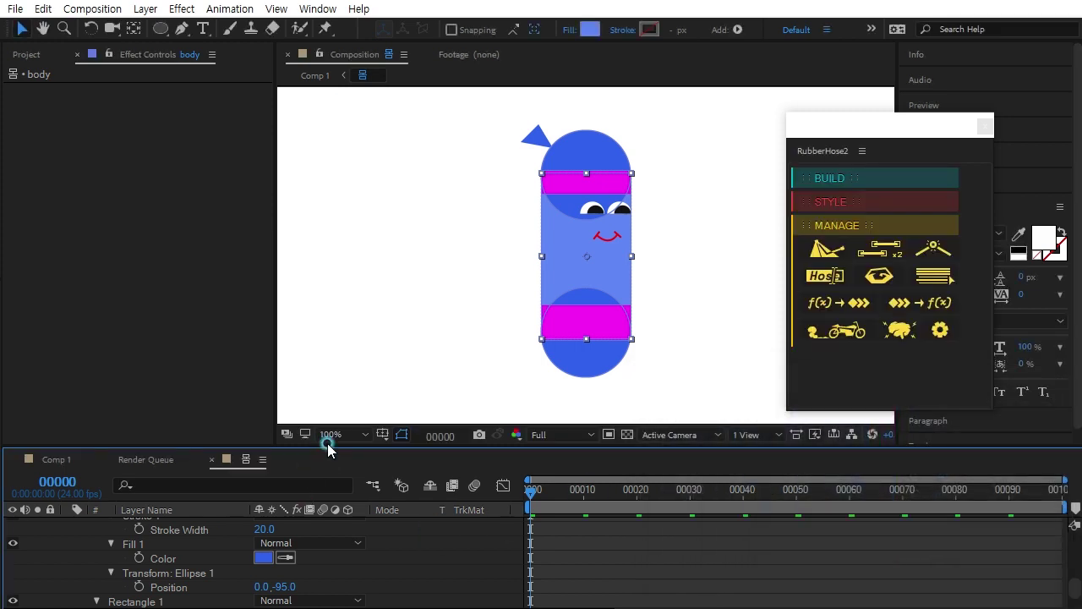
pyautogui.moveTo(321, 452); pyautogui.dragTo(321, 344)
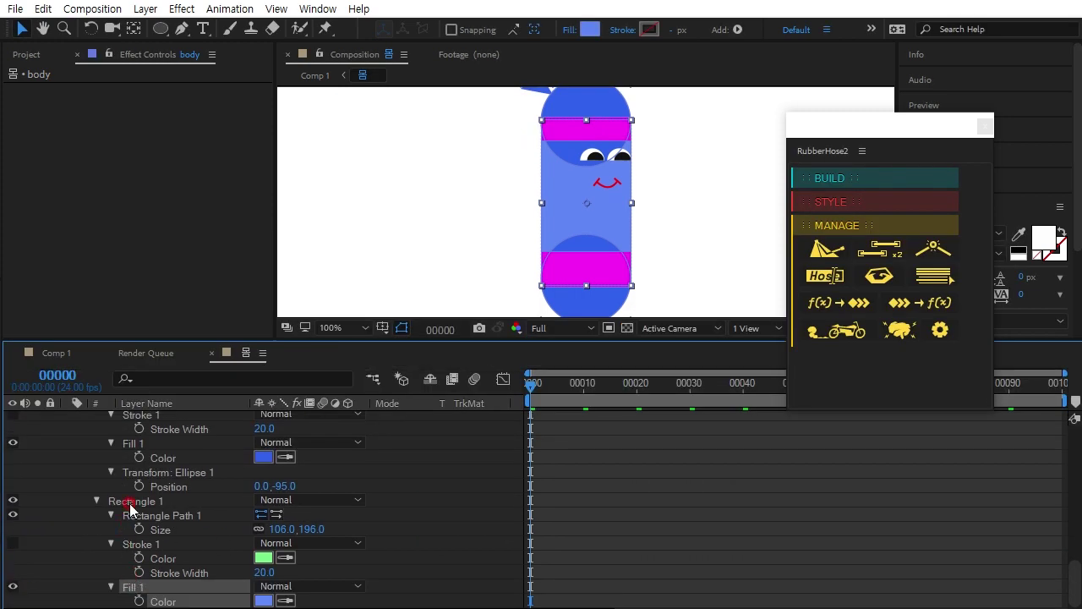
# Move Rectangle 1 above Ellipse 1 and Ellipse 2 below Rectangle 2, then enlarge the viewer
pyautogui.click(129, 502)
pyautogui.scroll(2, 133, 489)
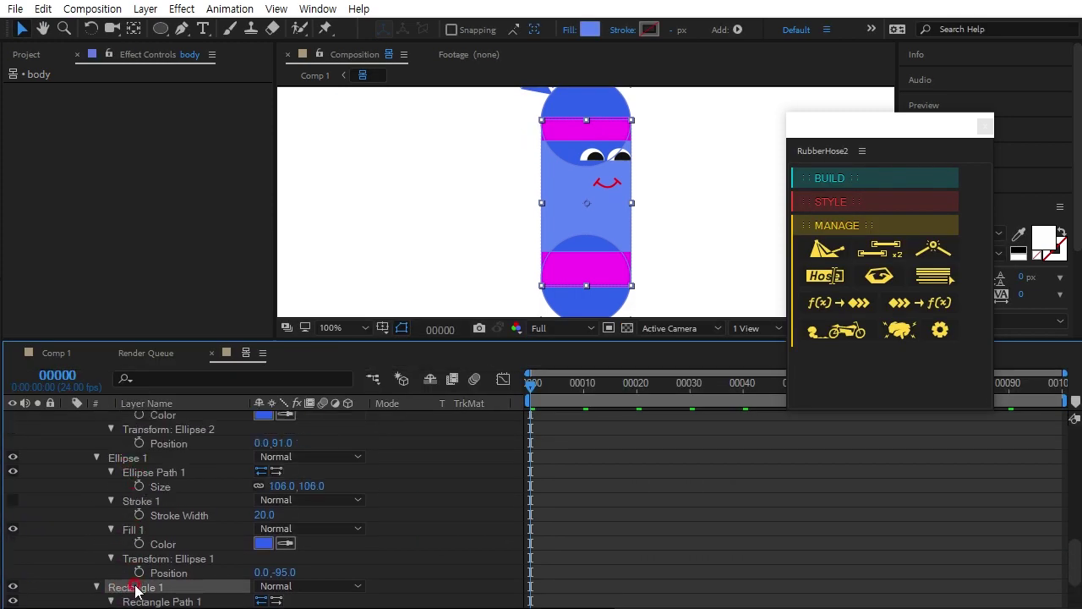
pyautogui.moveTo(135, 589); pyautogui.dragTo(147, 427)
pyautogui.scroll(2, 145, 461)
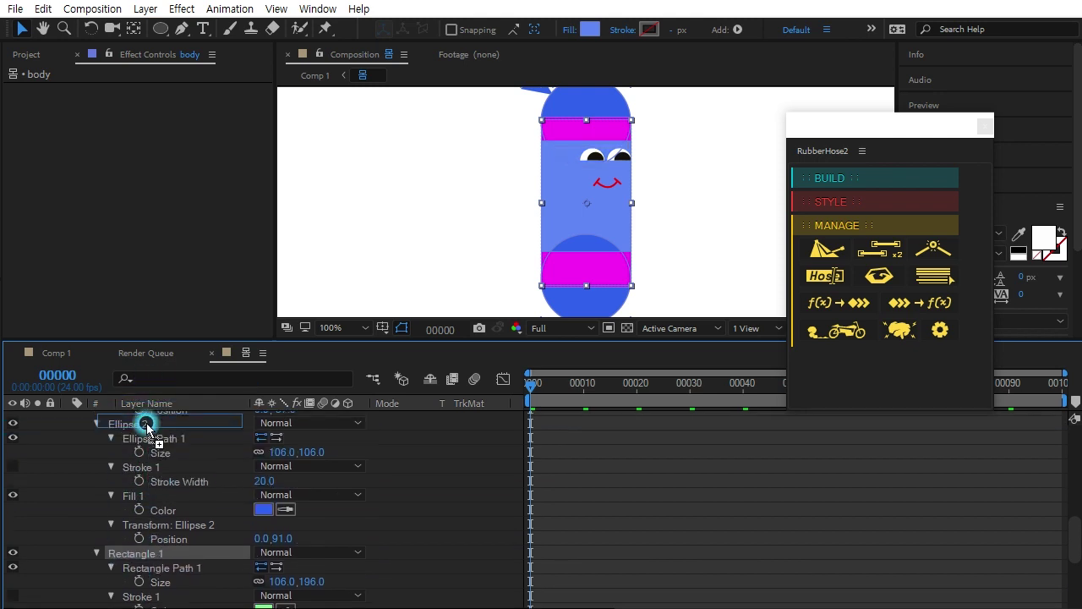
pyautogui.moveTo(147, 427); pyautogui.dragTo(101, 497)
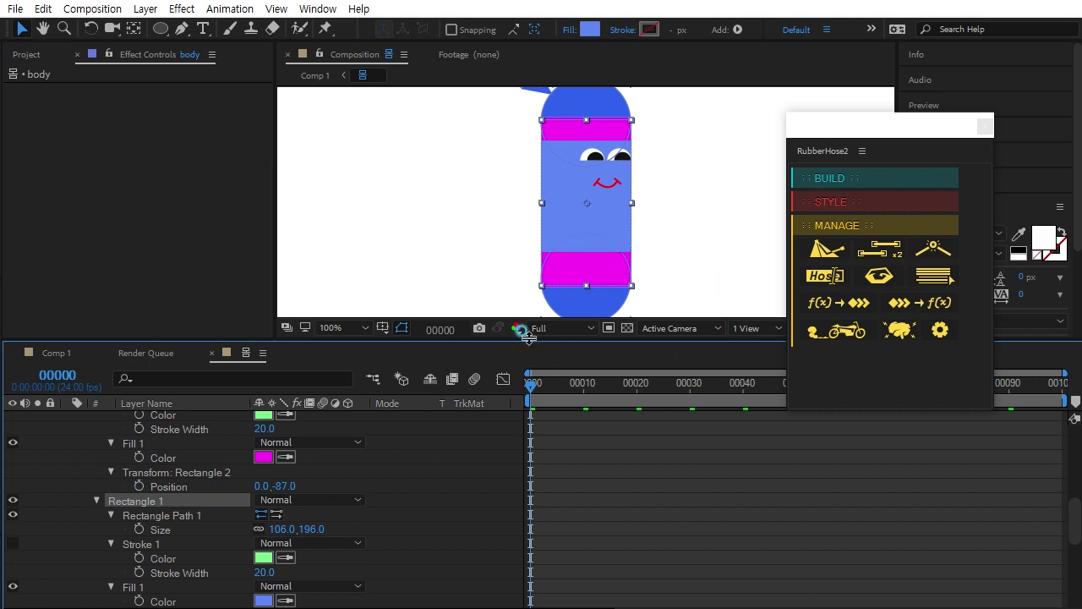
pyautogui.moveTo(528, 336); pyautogui.dragTo(524, 456)
# In Comp 1, give Hose 1 a stroke sampled from the body's blue (5F86F5)
pyautogui.click(54, 473)
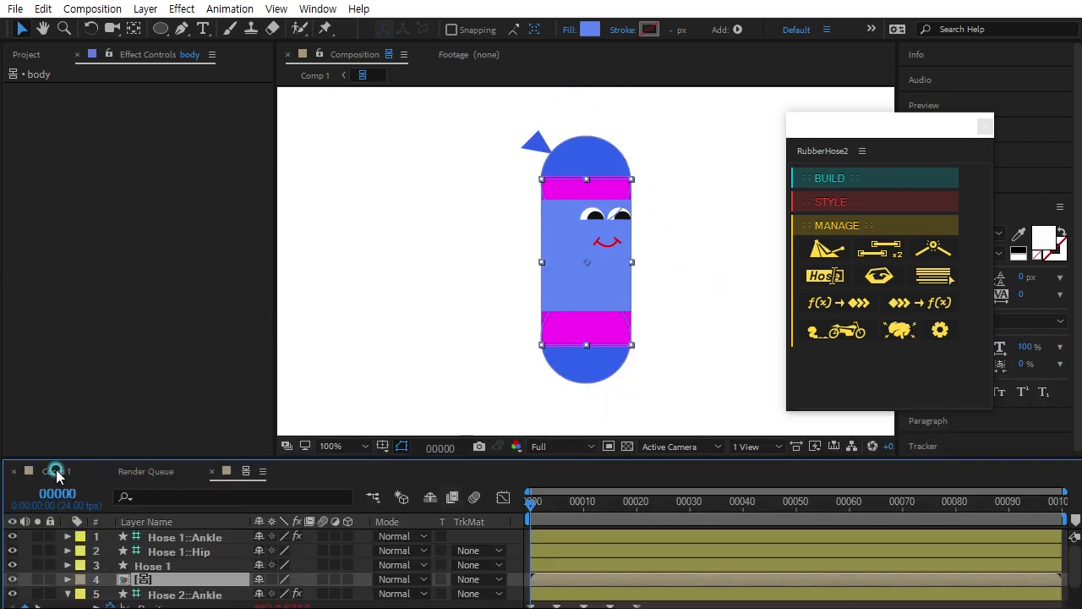
pyautogui.moveTo(459, 411); pyautogui.dragTo(583, 347)
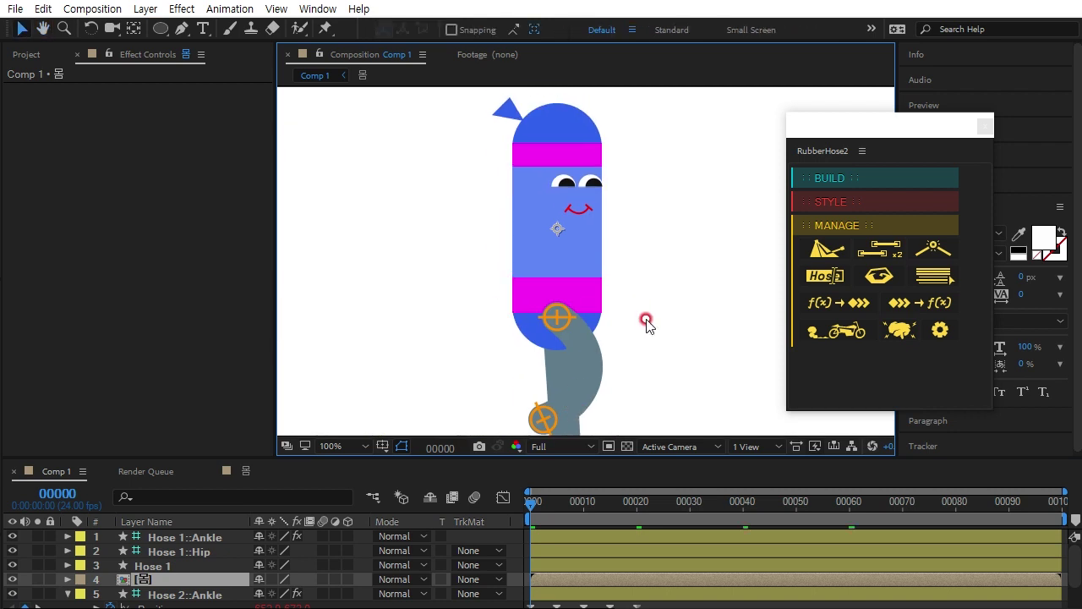
pyautogui.click(230, 565)
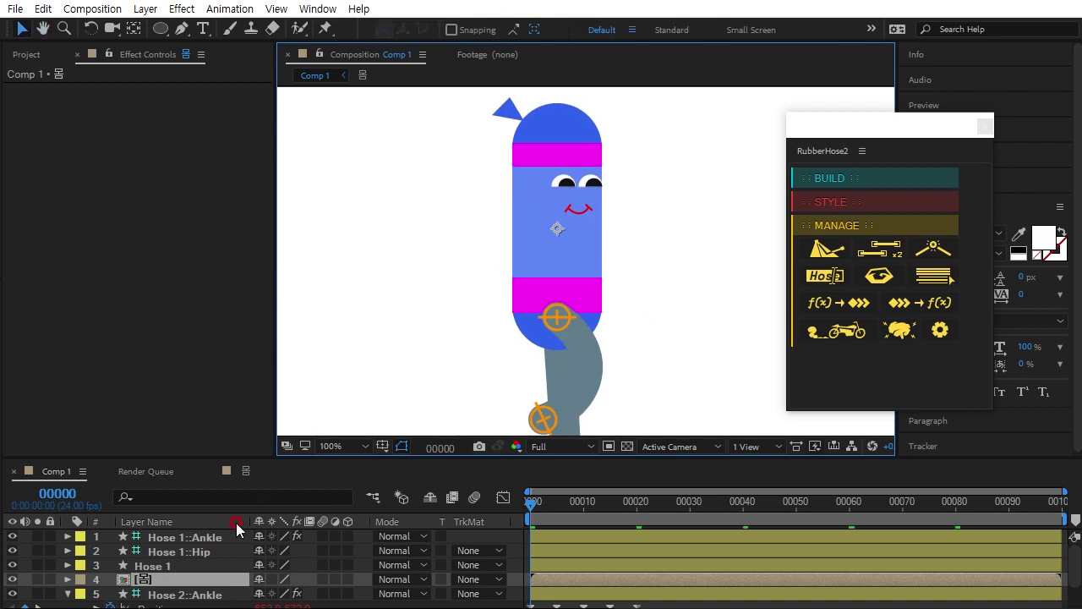
pyautogui.click(152, 566)
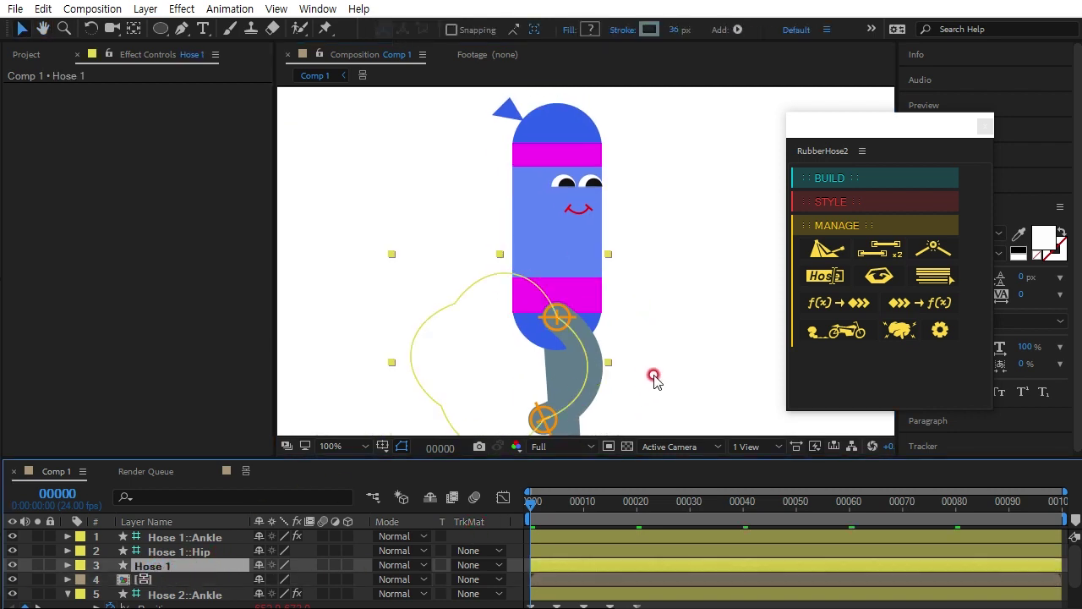
pyautogui.moveTo(150, 569); pyautogui.dragTo(604, 72)
pyautogui.click(659, 32)
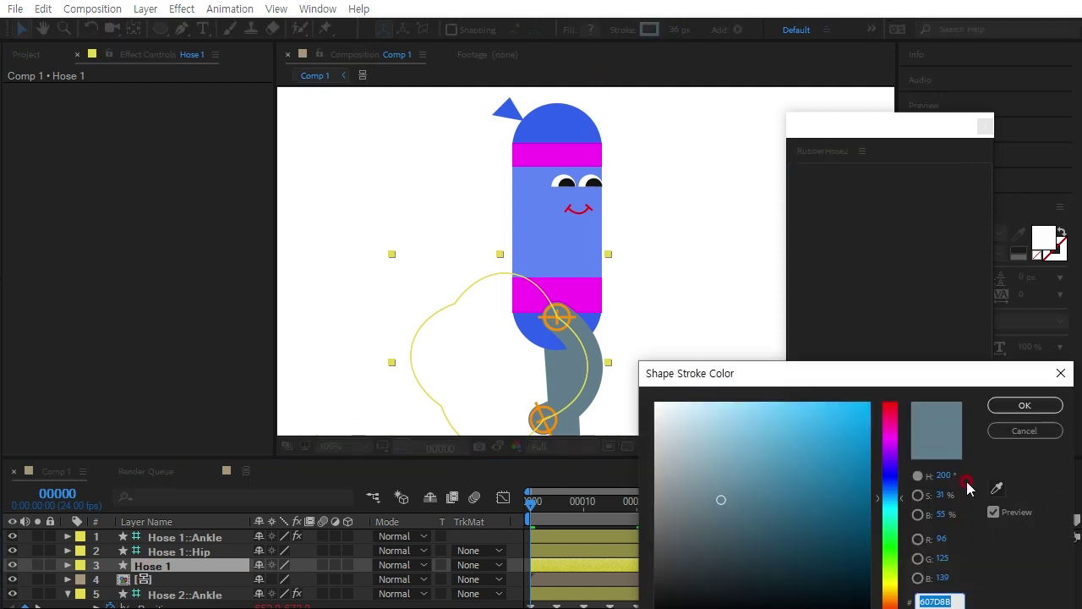
pyautogui.click(996, 489)
pyautogui.click(575, 224)
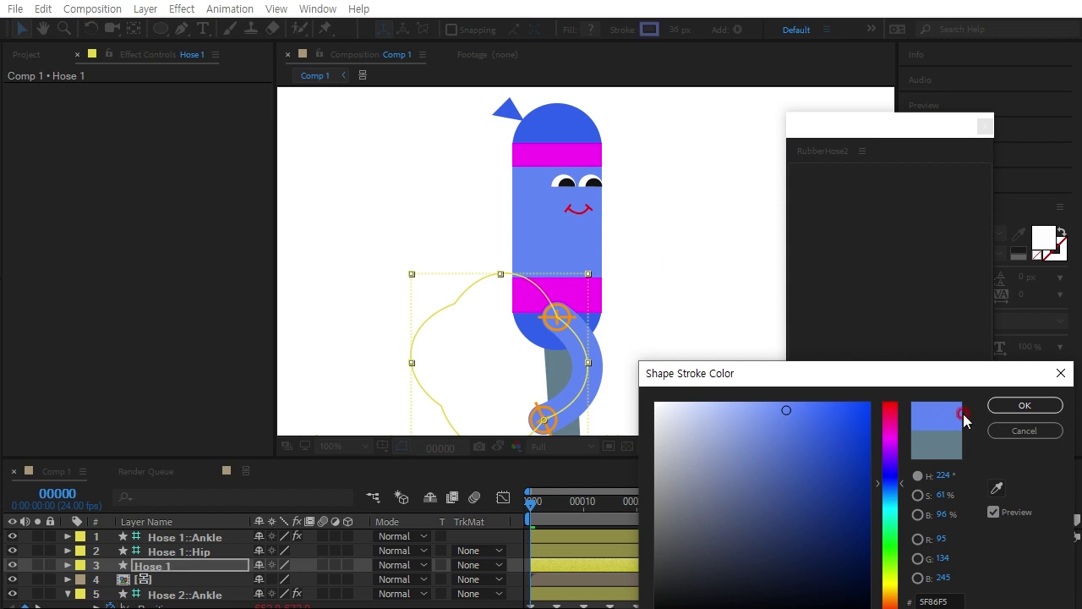
pyautogui.click(1021, 407)
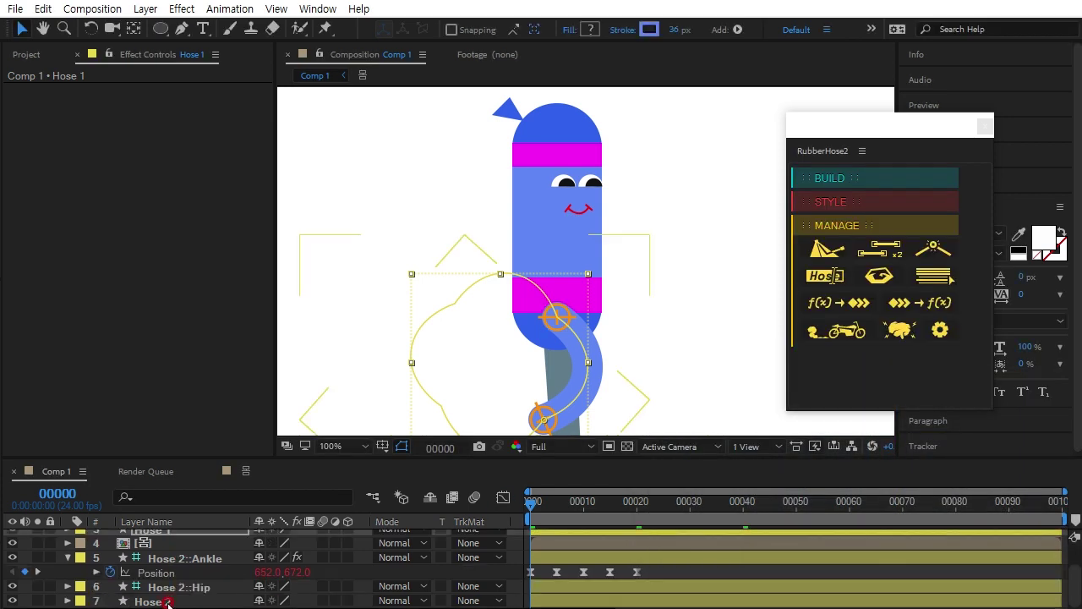
# Give Hose 2 a sampled darker blue stroke (3061ED) and move the RubberHose panel aside
pyautogui.click(644, 388)
pyautogui.click(648, 29)
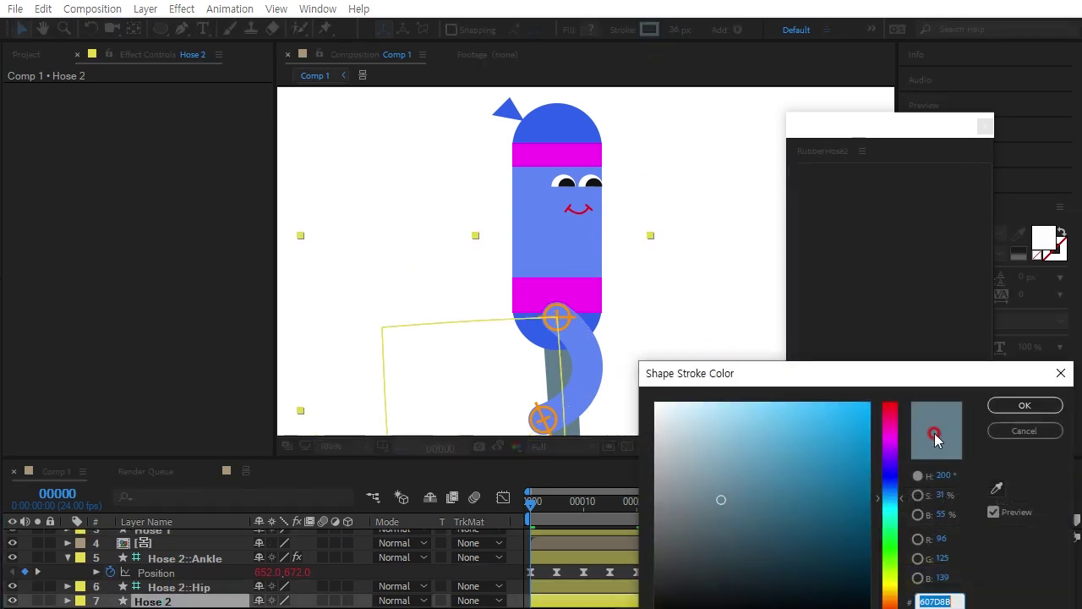
pyautogui.click(989, 500)
pyautogui.click(556, 127)
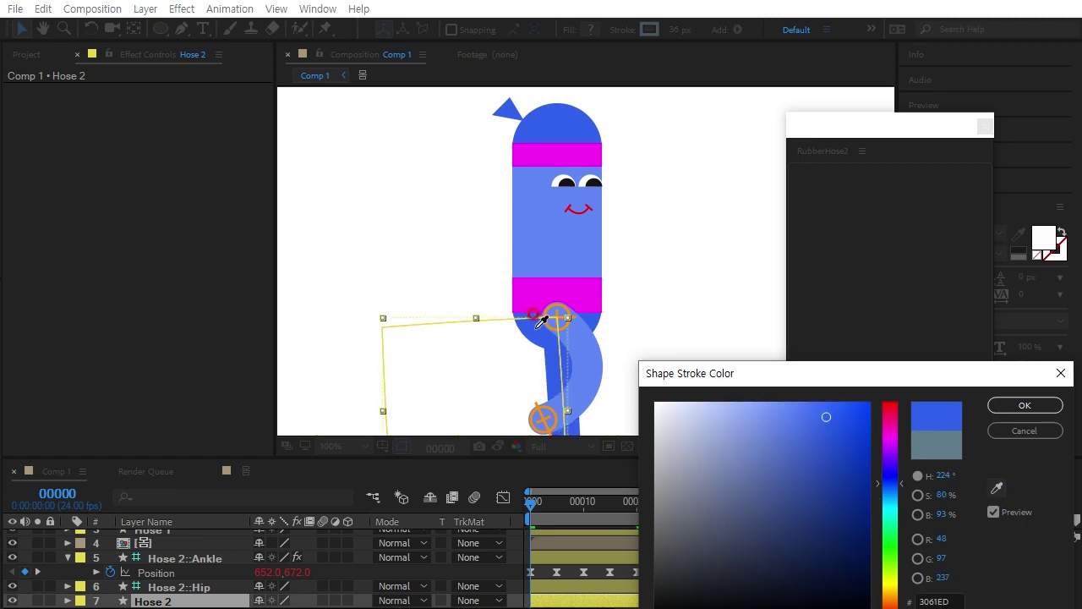
pyautogui.click(1024, 405)
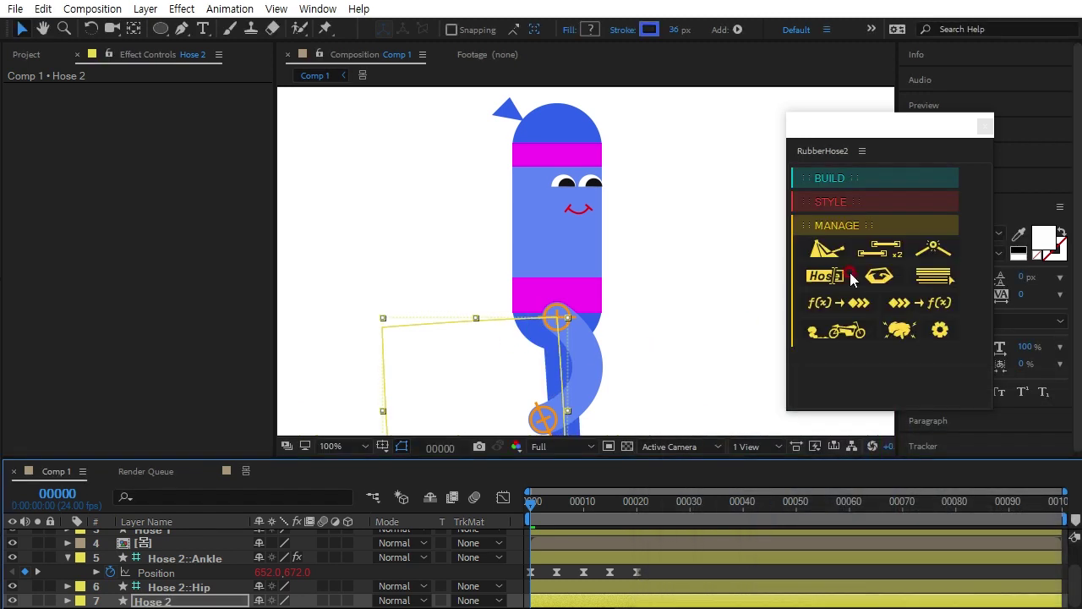
pyautogui.moveTo(893, 134); pyautogui.dragTo(144, 249)
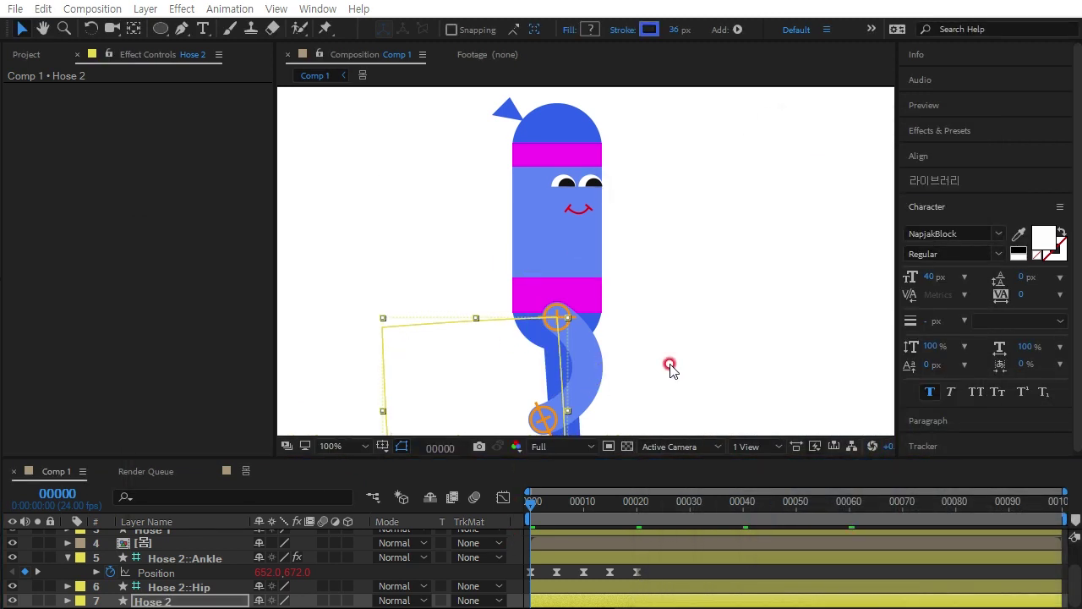
# Zoom the viewer to fit the whole composition and deselect Hose 2
pyautogui.press('h')
pyautogui.moveTo(727, 298); pyautogui.dragTo(672, 275)
pyautogui.press('v')
pyautogui.press(',')
pyautogui.press(',')
pyautogui.press(',')
pyautogui.click(514, 505)
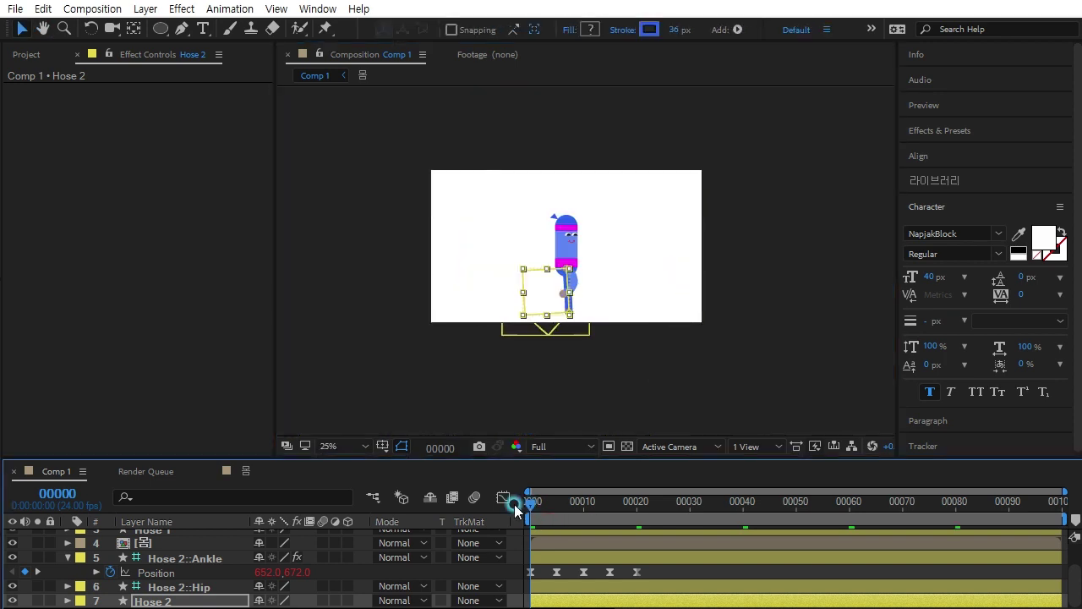
pyautogui.hotkey('shift', '/')
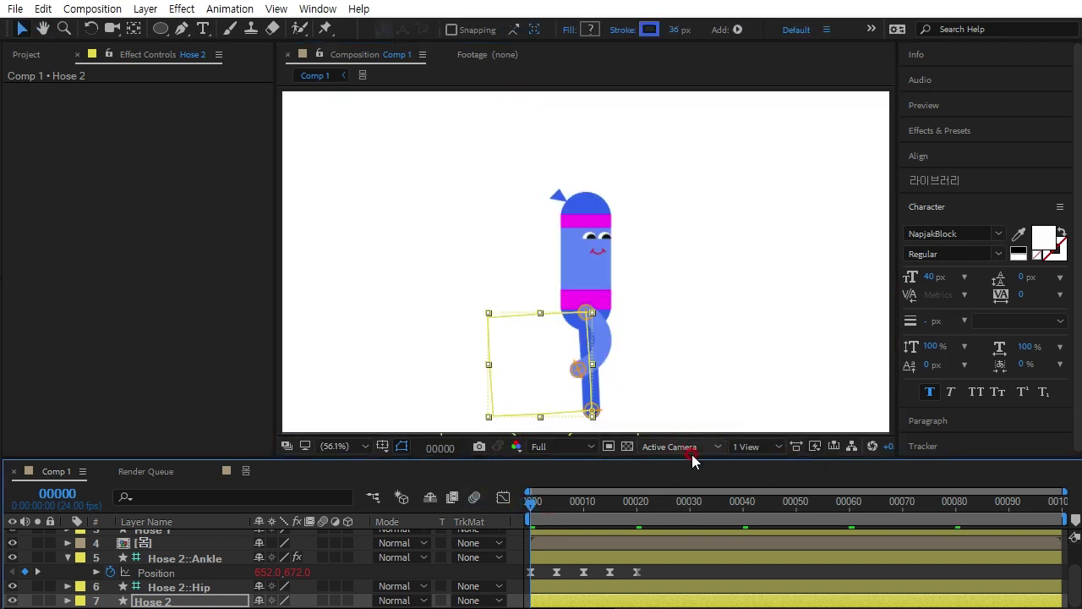
pyautogui.click(628, 572)
# Preview the walk with the blue legs, return to frame 0, and select the body layer
pyautogui.press('space')
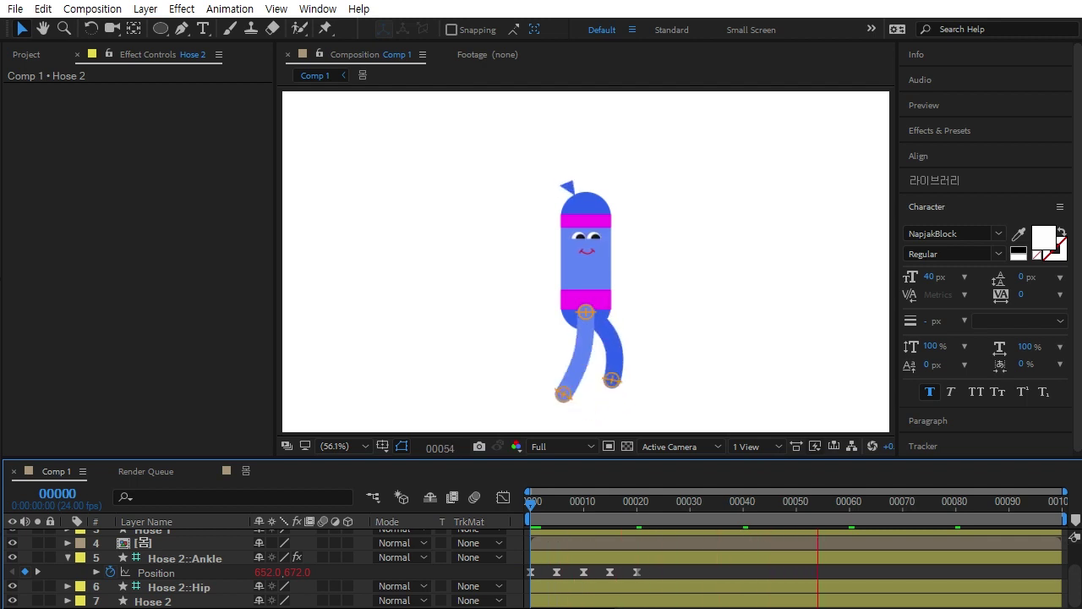
pyautogui.click(638, 490)
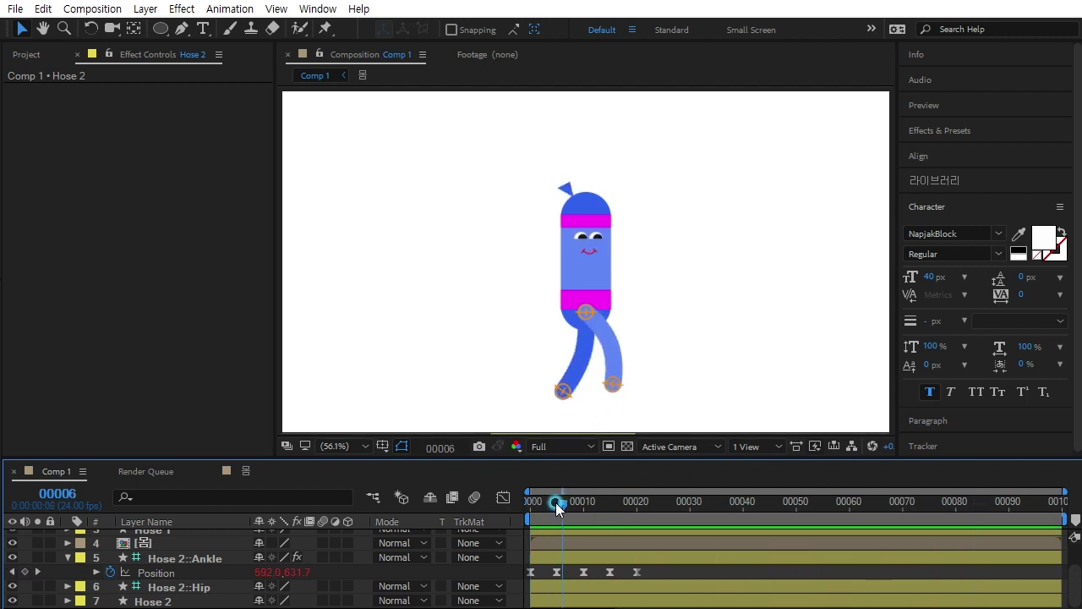
pyautogui.moveTo(565, 501); pyautogui.dragTo(489, 507)
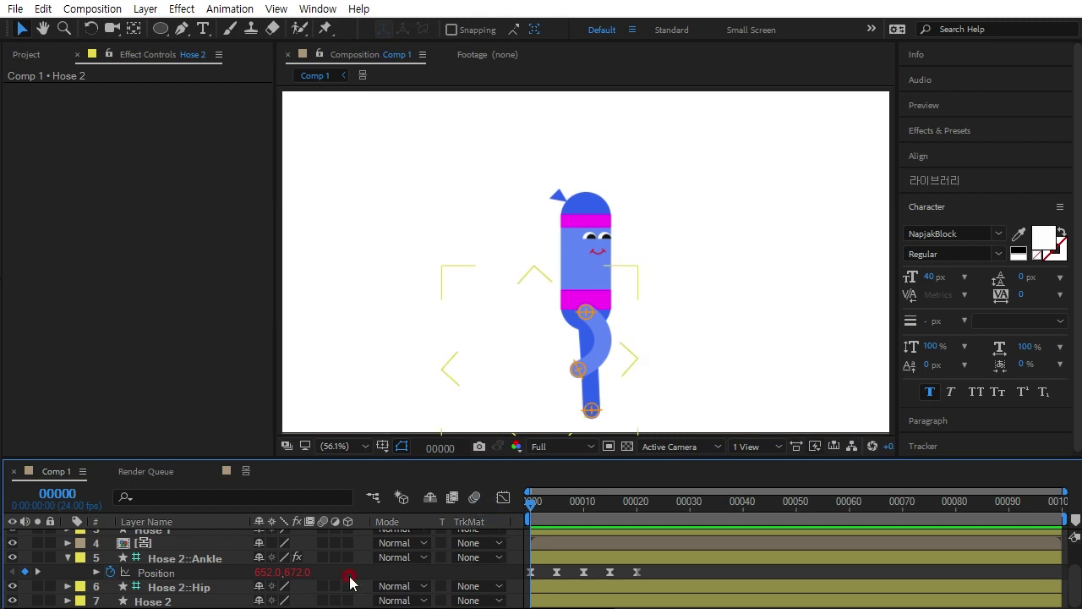
pyautogui.click(162, 546)
pyautogui.scroll(2, 156, 560)
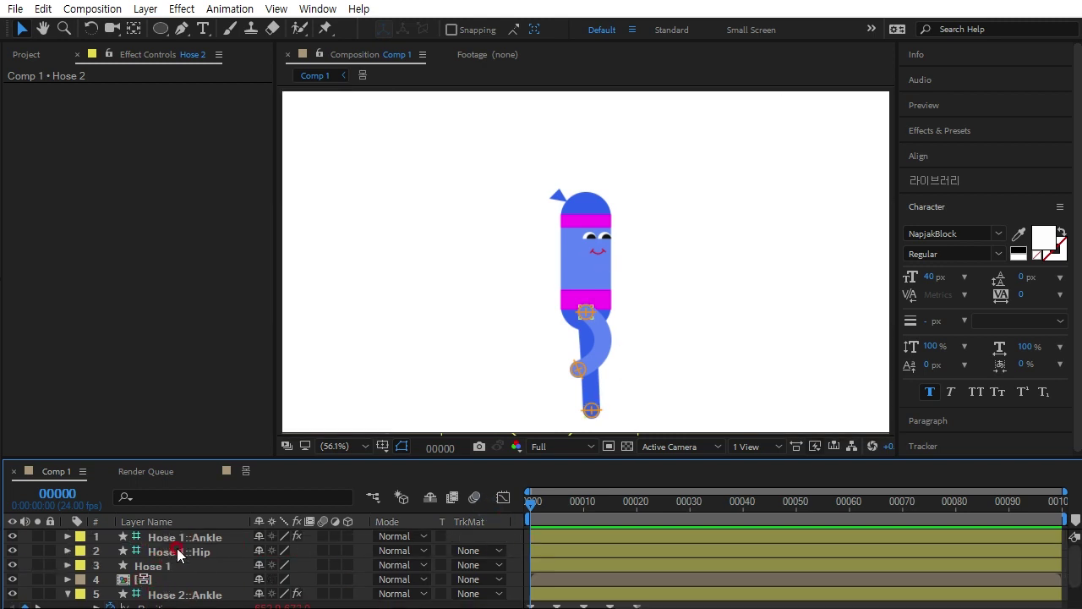
# Change Hose Length from 210 to 250 on Hose 1::Ankle and Hose 2::Ankle
pyautogui.click(187, 538)
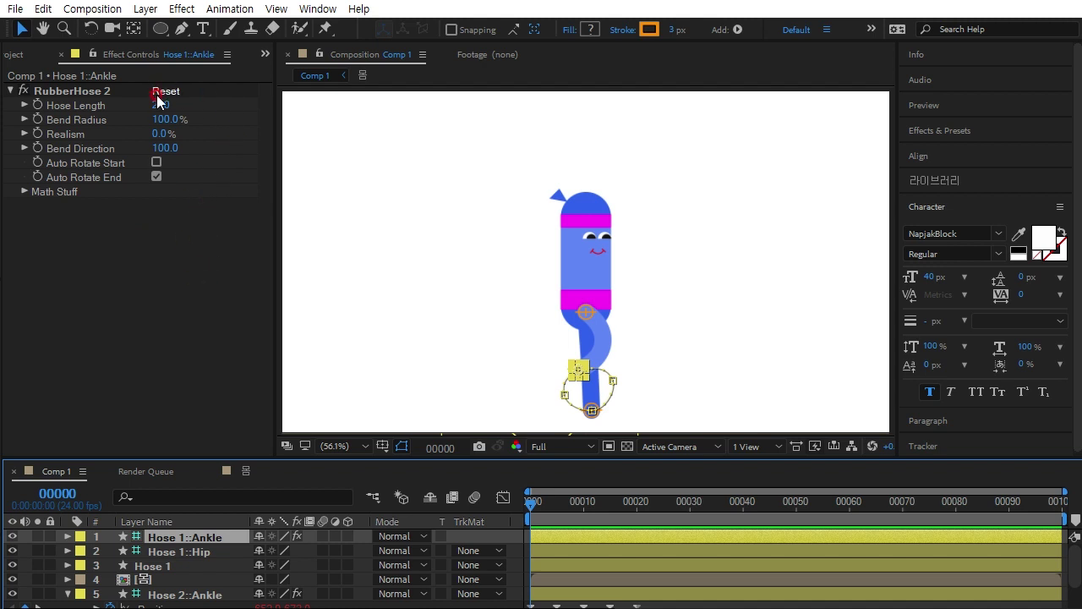
pyautogui.moveTo(155, 104); pyautogui.dragTo(170, 117)
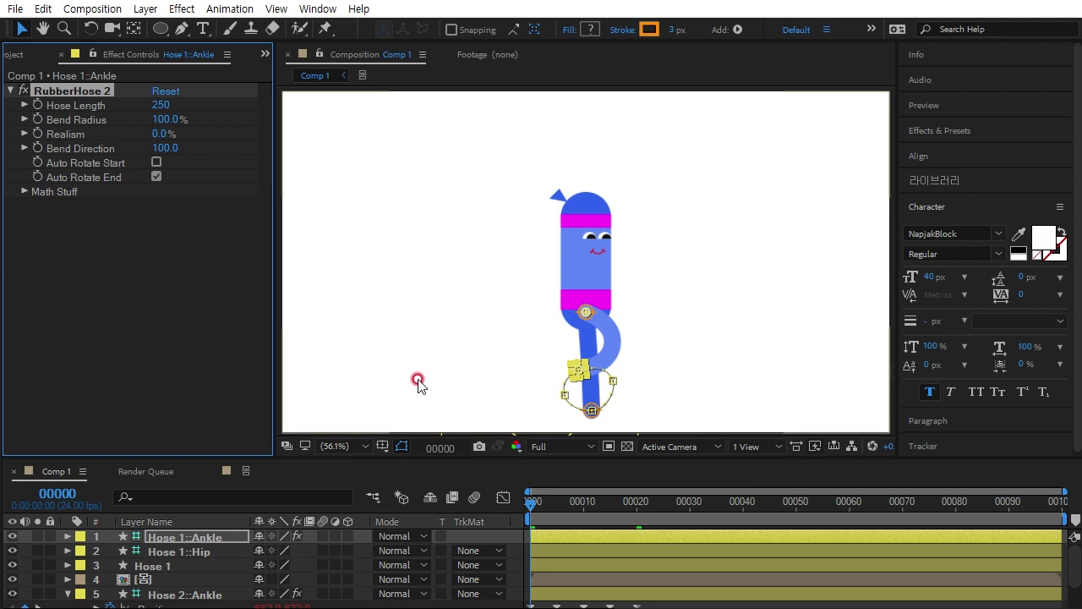
pyautogui.click(174, 597)
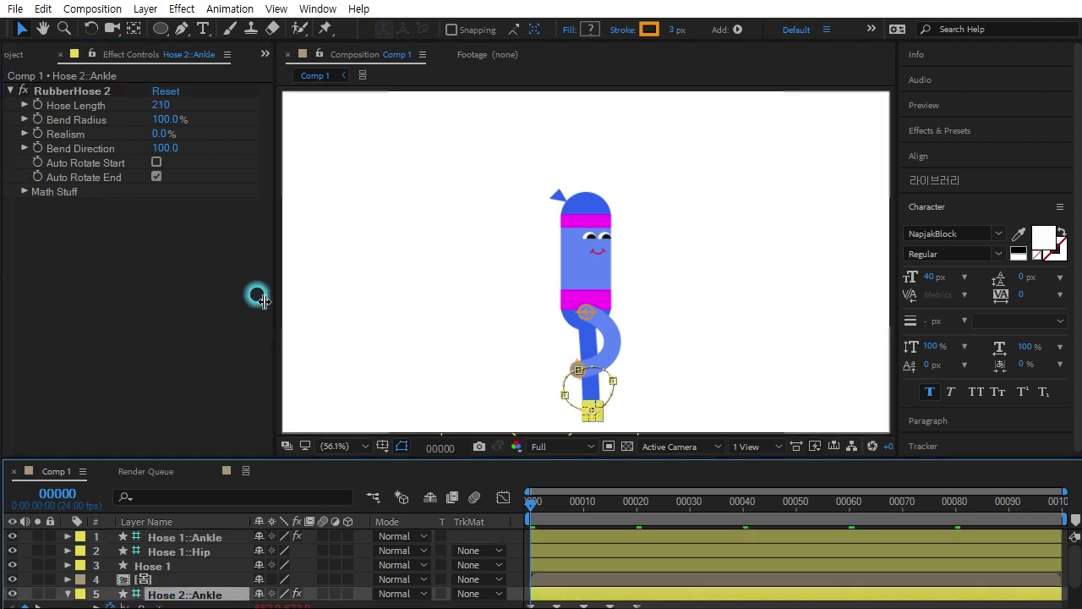
pyautogui.click(159, 106)
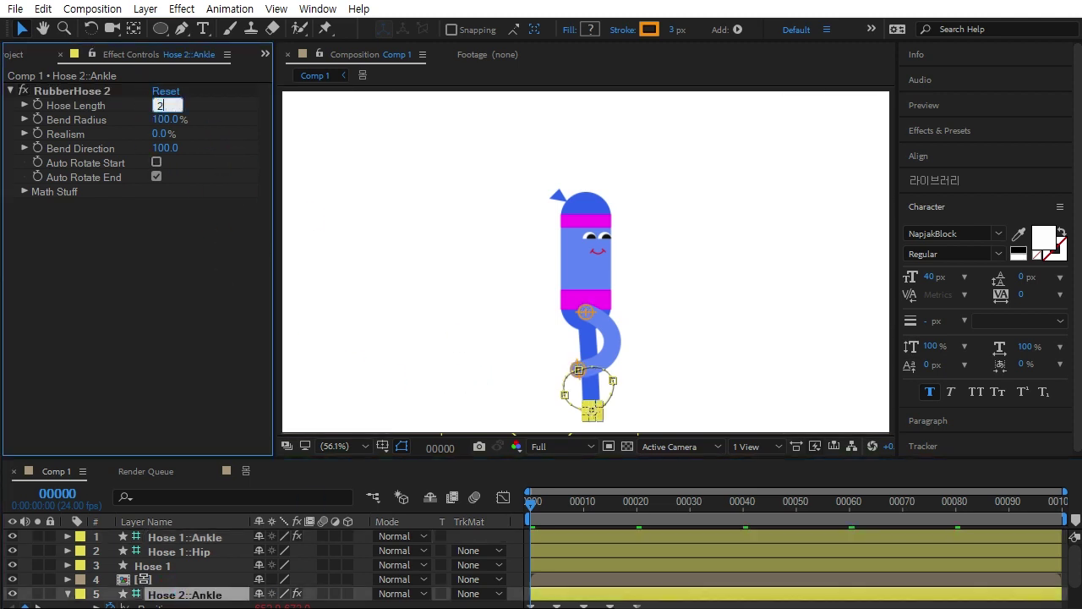
pyautogui.write('50')
pyautogui.press('Return')
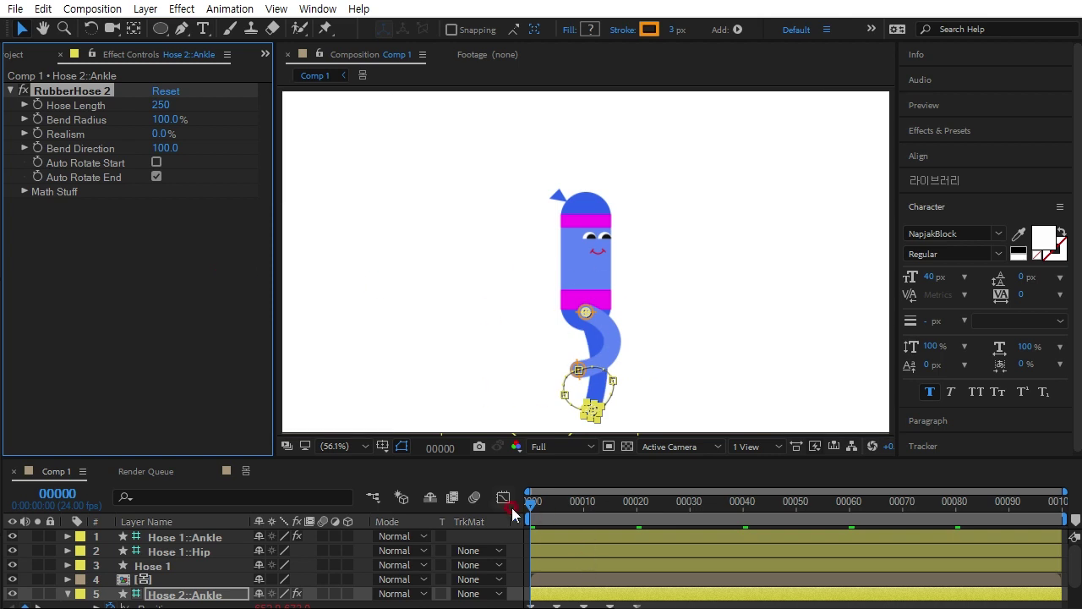
pyautogui.press('F2')
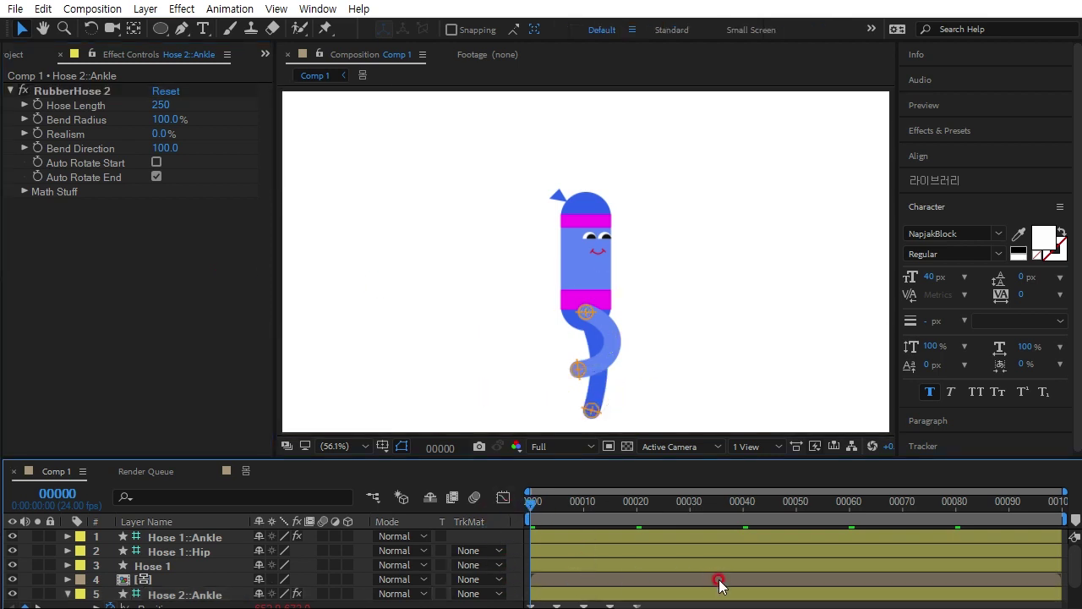
pyautogui.press('space')
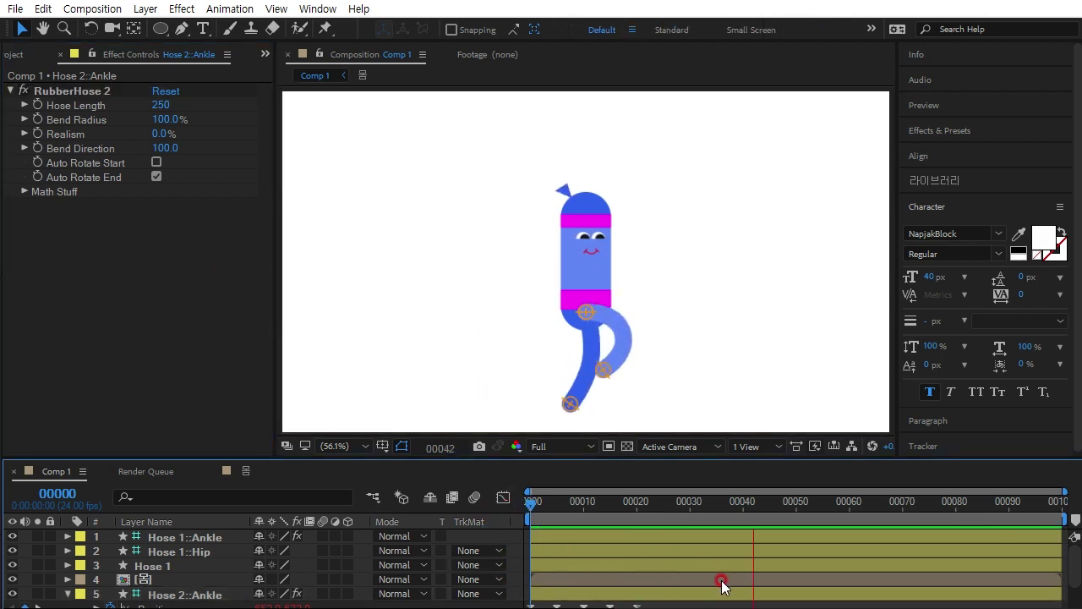
pyautogui.press('space')
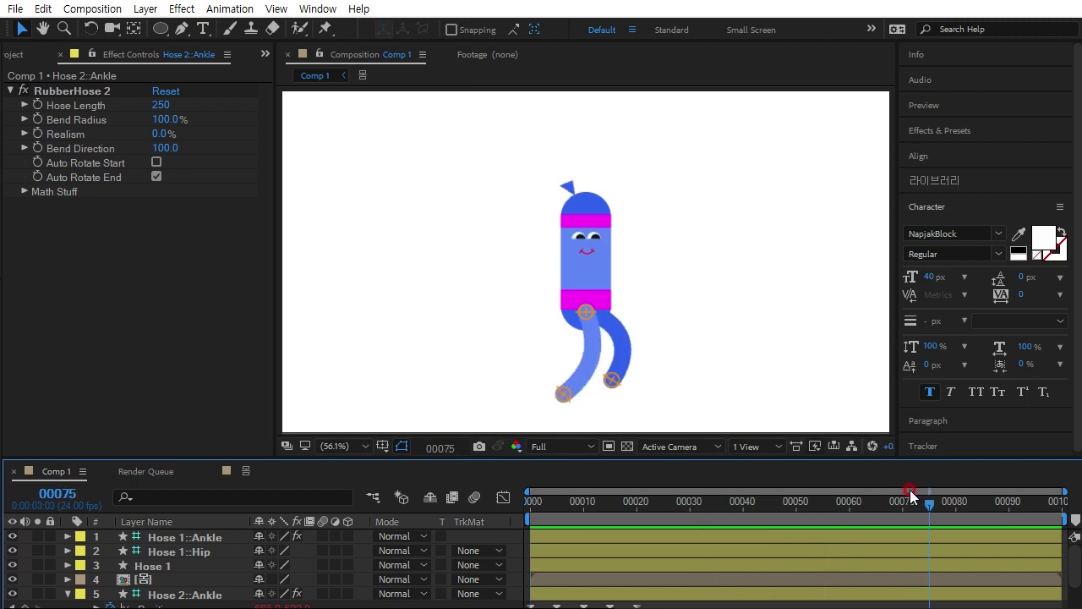
pyautogui.moveTo(922, 507); pyautogui.dragTo(512, 507)
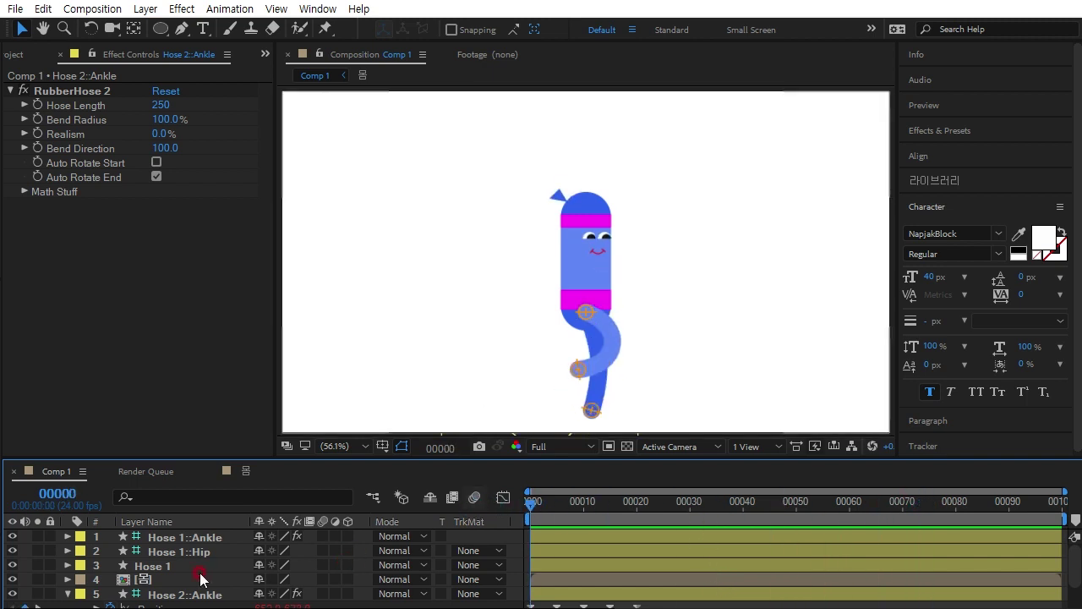
pyautogui.click(148, 580)
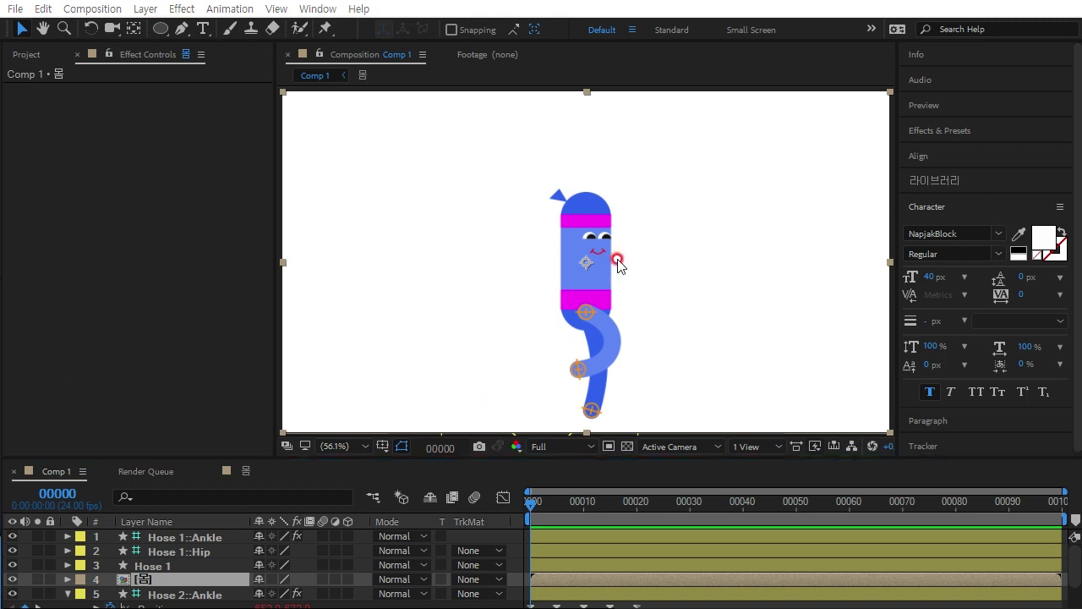
# Search Effects & Presets for 'cc bend' and apply CC Bend It to the body layer
pyautogui.click(921, 133)
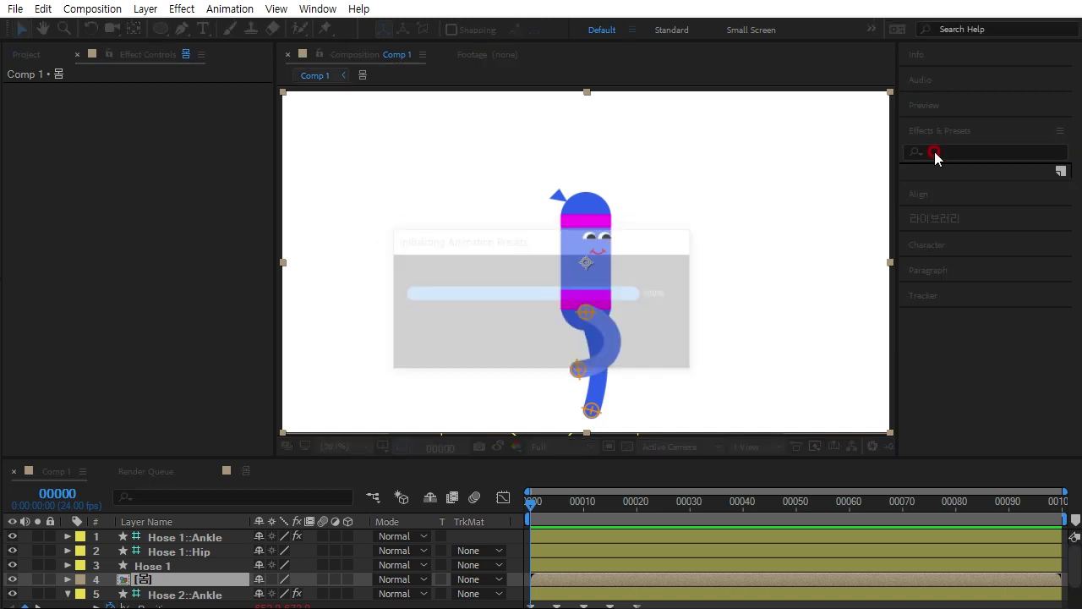
pyautogui.click(937, 151)
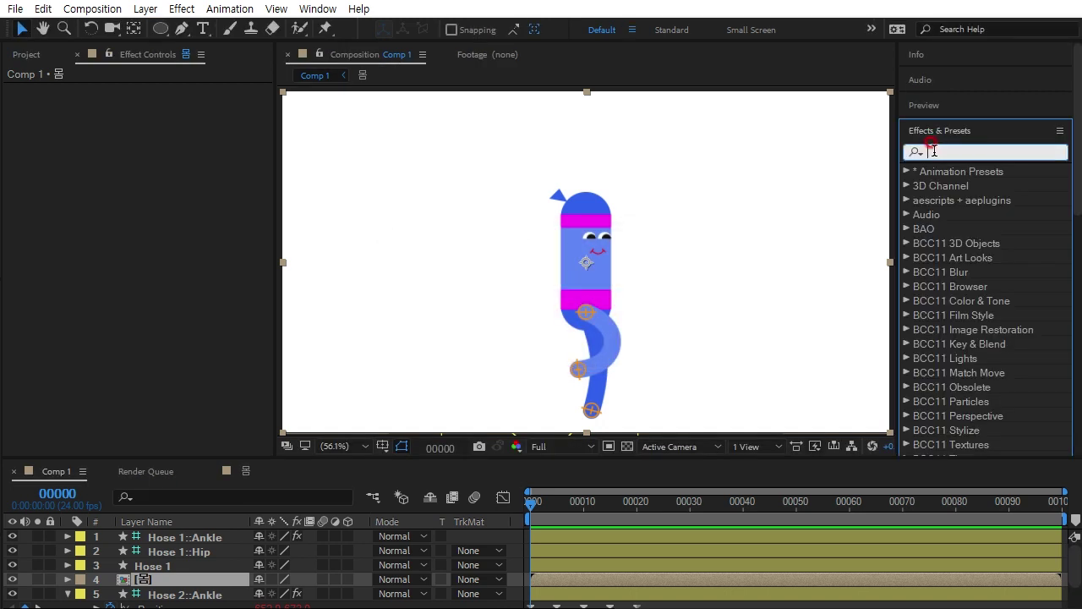
pyautogui.write('v')
pyautogui.press('BackSpace')
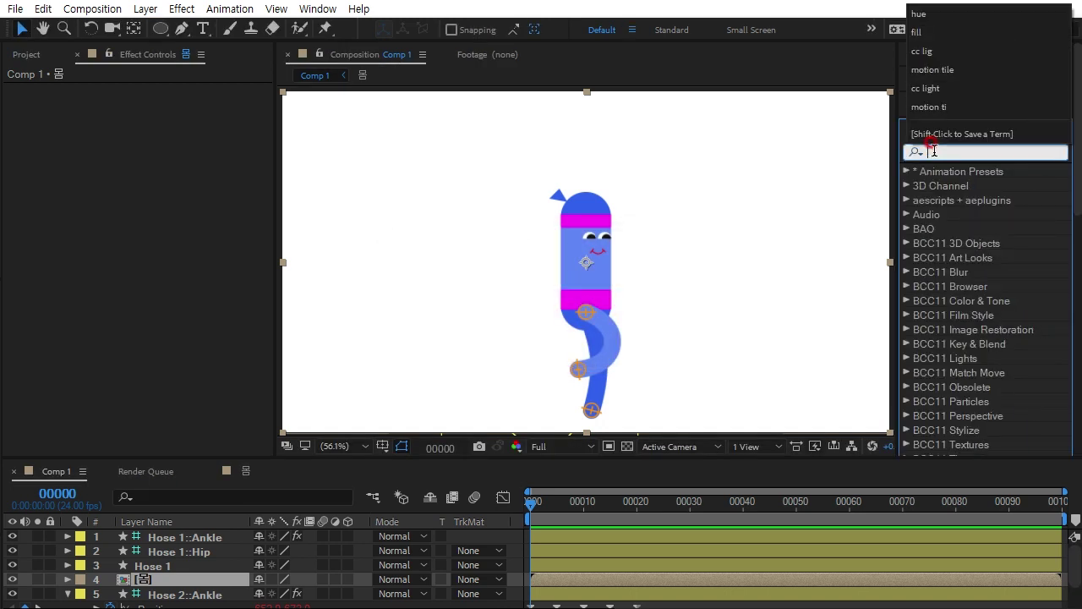
pyautogui.write('cc be')
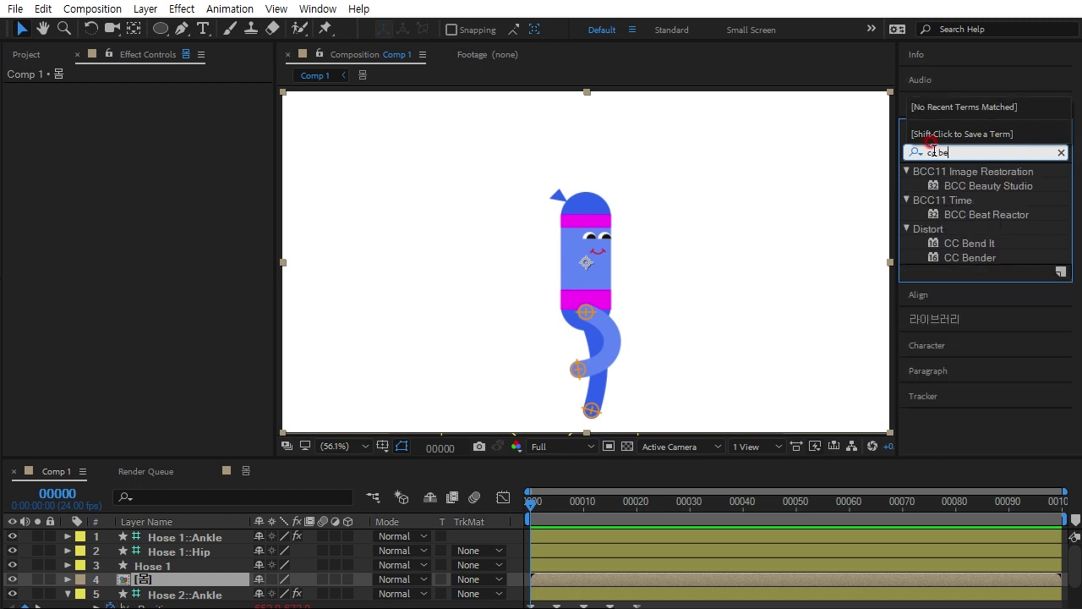
pyautogui.write('nd')
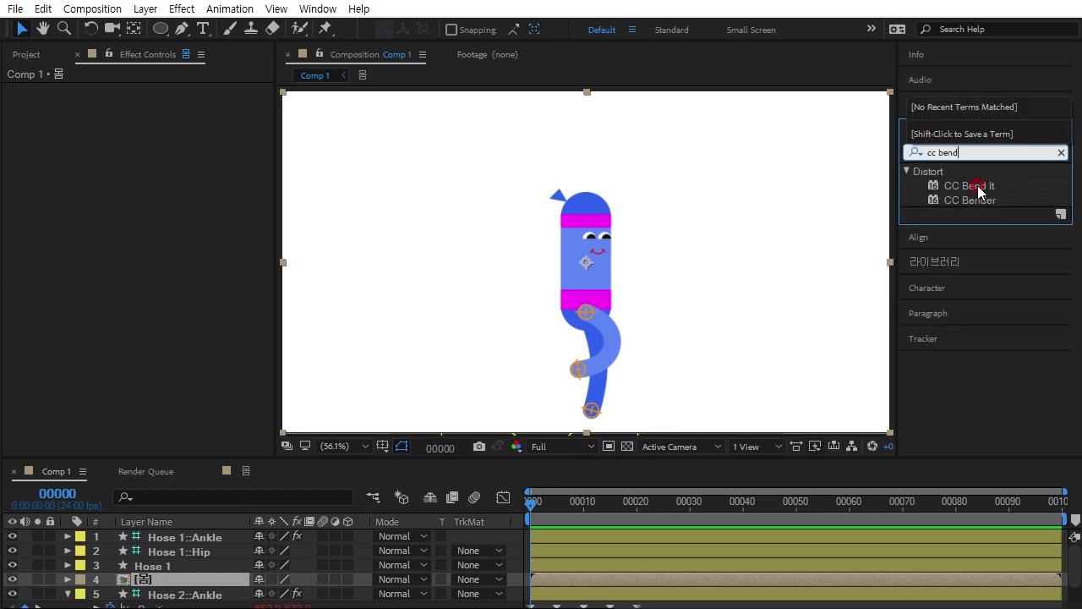
pyautogui.moveTo(970, 185); pyautogui.dragTo(144, 580)
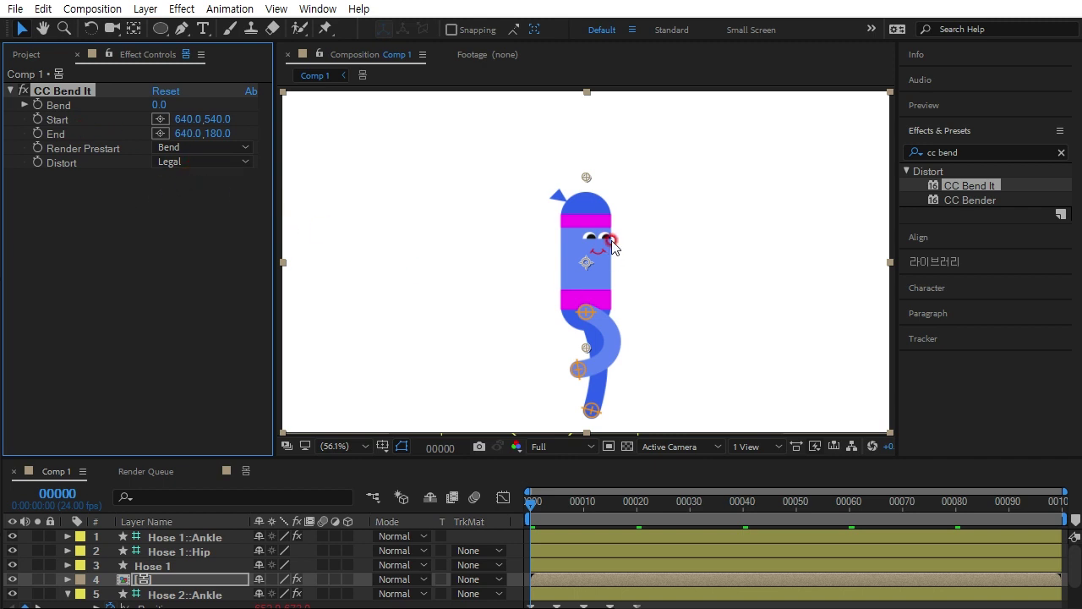
# Try bending the upper body right and preview the walk, then return to frame 0
pyautogui.moveTo(157, 104); pyautogui.dragTo(178, 104)
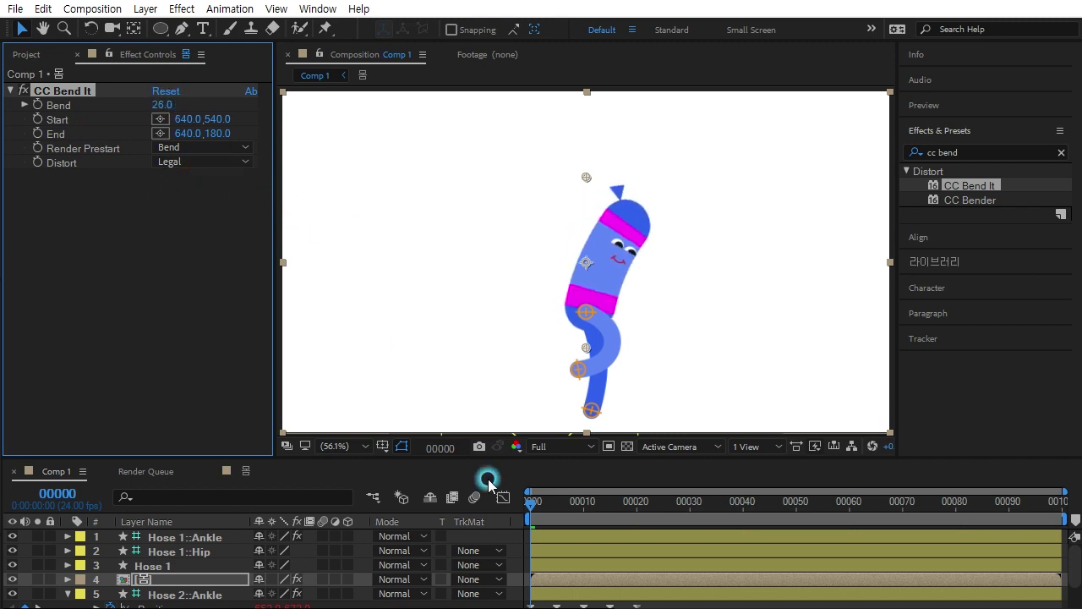
pyautogui.click(530, 508)
pyautogui.press('space')
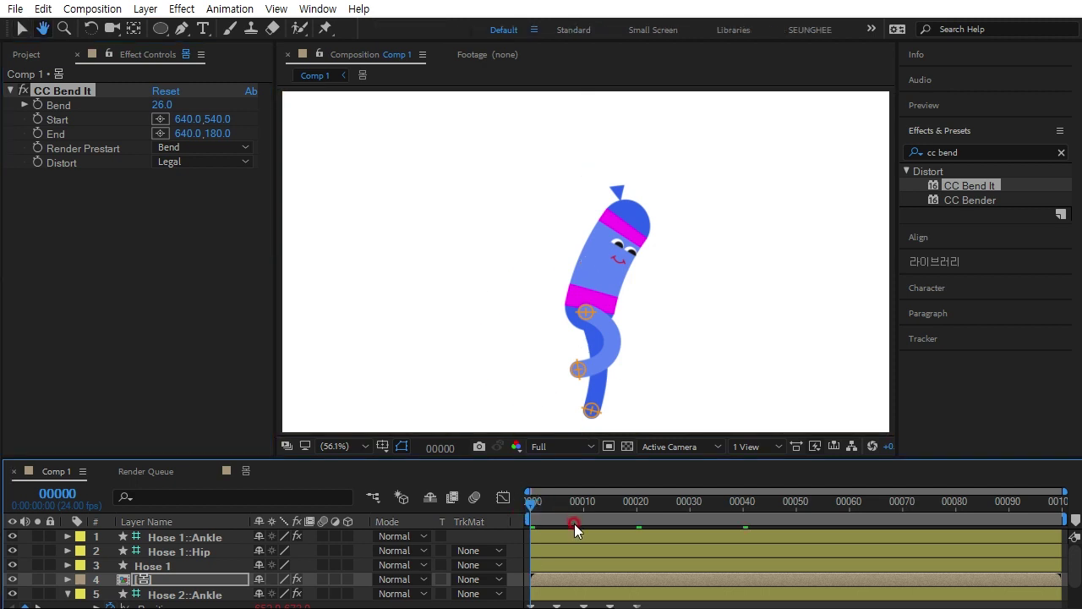
pyautogui.click(734, 517)
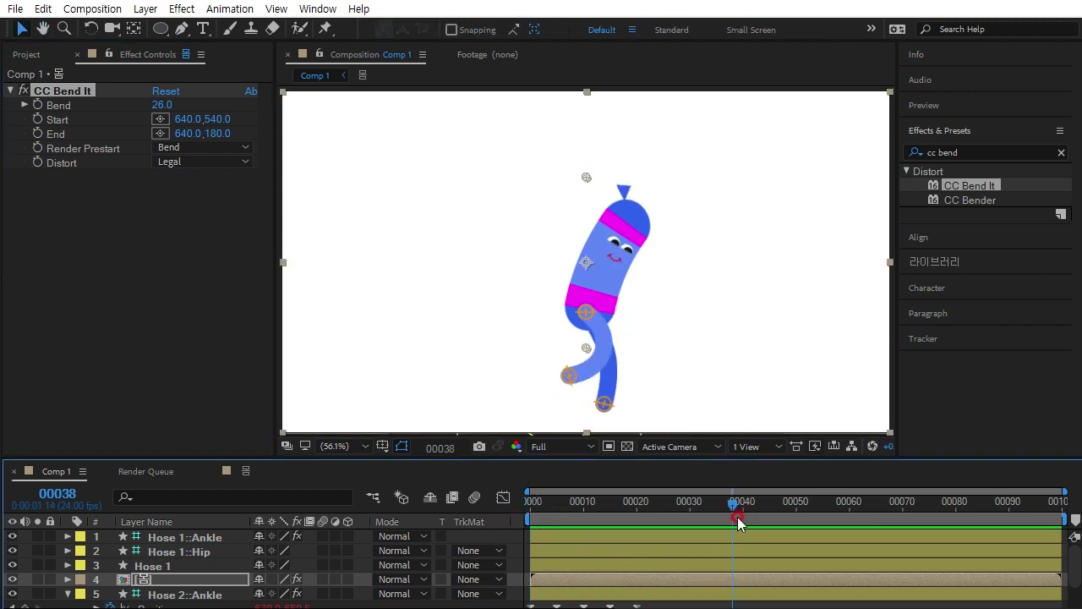
pyautogui.moveTo(707, 508); pyautogui.dragTo(302, 523)
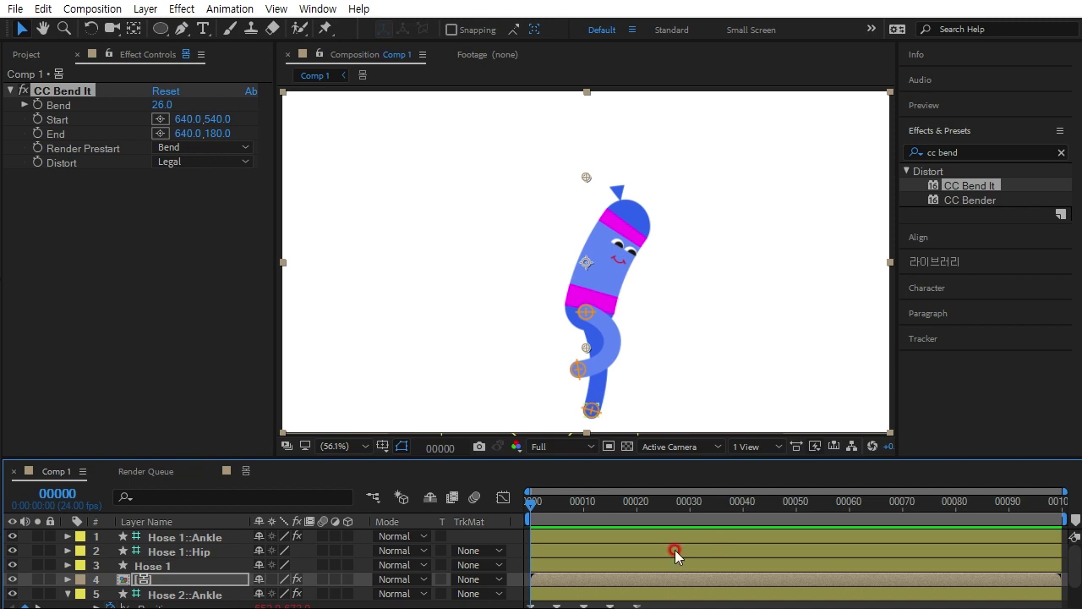
# Enlarge the timeline and set the CC Bend It Bend value to 30
pyautogui.moveTo(531, 458); pyautogui.dragTo(530, 416)
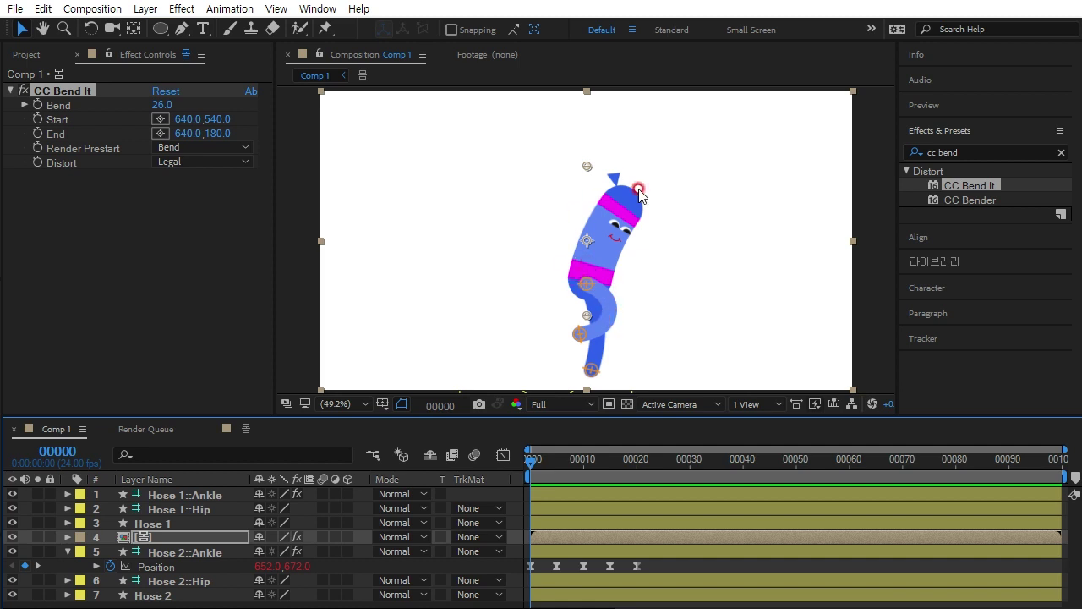
pyautogui.moveTo(165, 105); pyautogui.dragTo(107, 115)
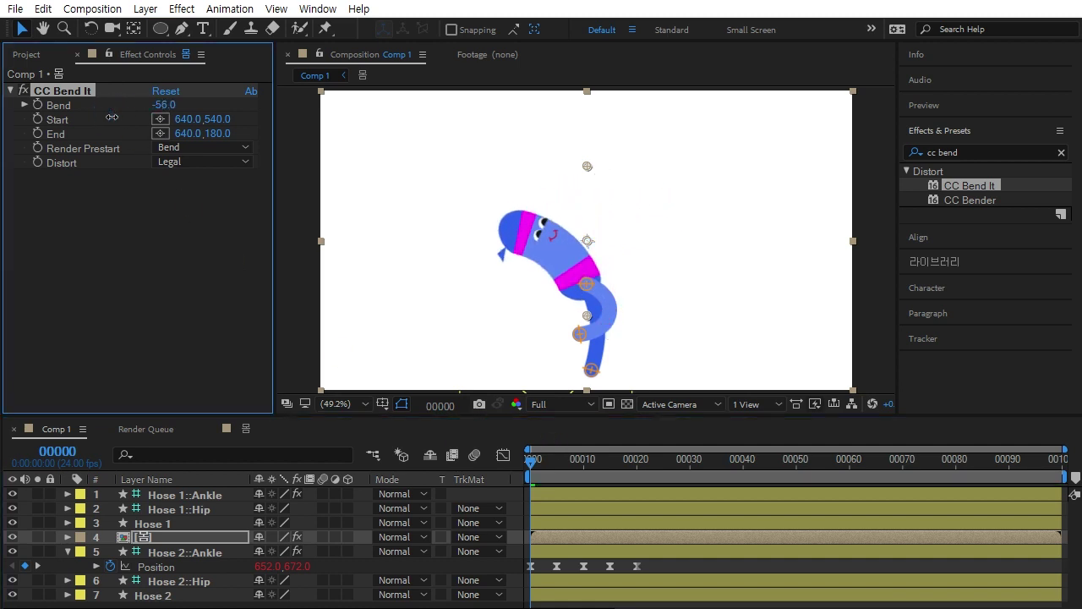
pyautogui.moveTo(107, 115); pyautogui.dragTo(163, 110)
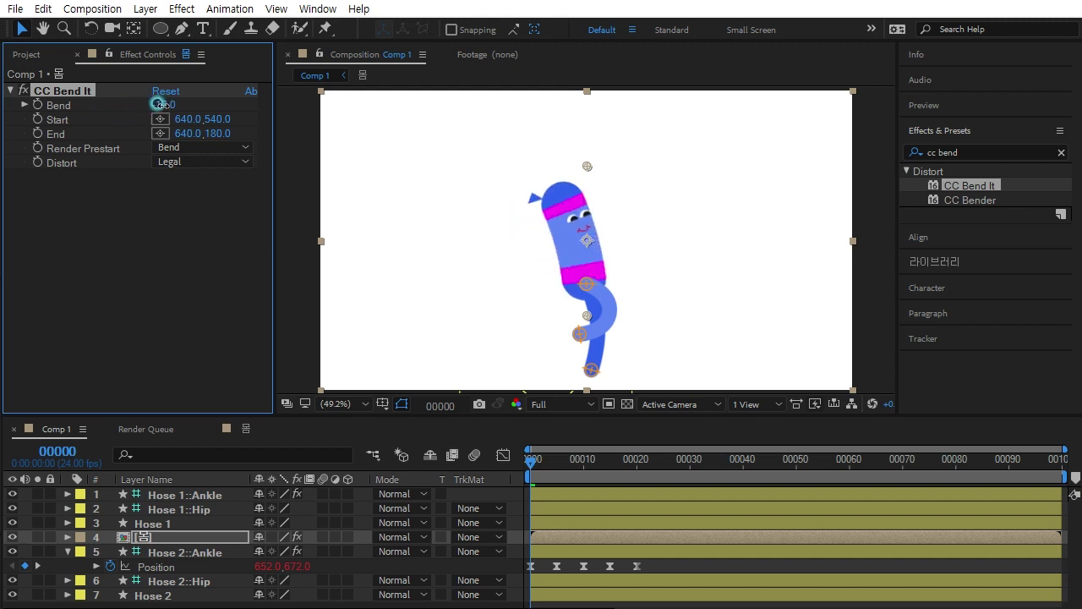
pyautogui.click(159, 103)
pyautogui.write('30')
pyautogui.press('Return')
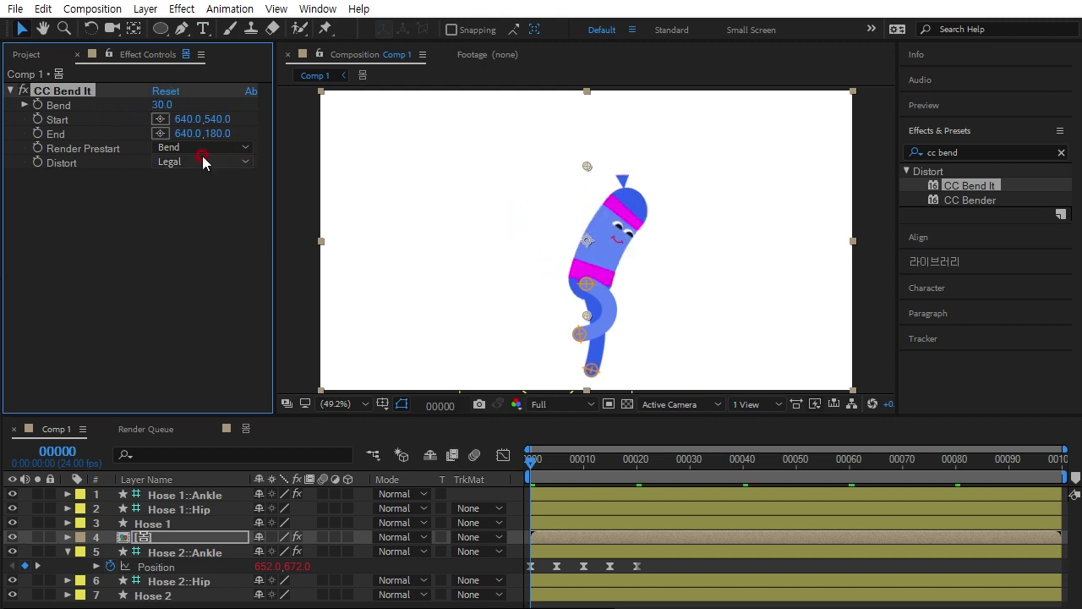
# Select the body layer and reveal its keyframed Bend property with U
pyautogui.click(149, 541)
pyautogui.click(62, 103)
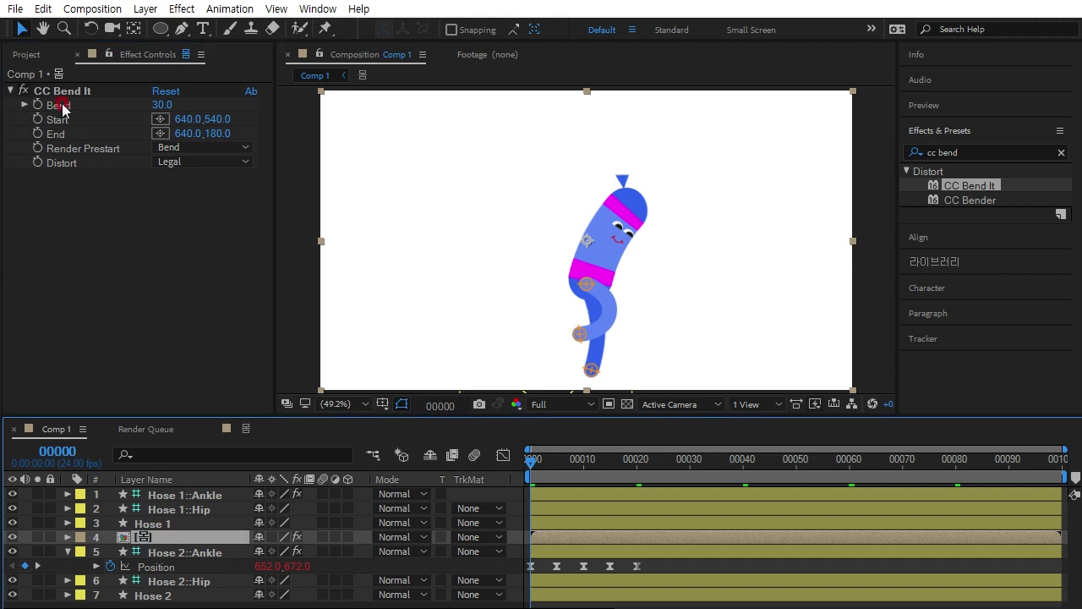
pyautogui.click(188, 540)
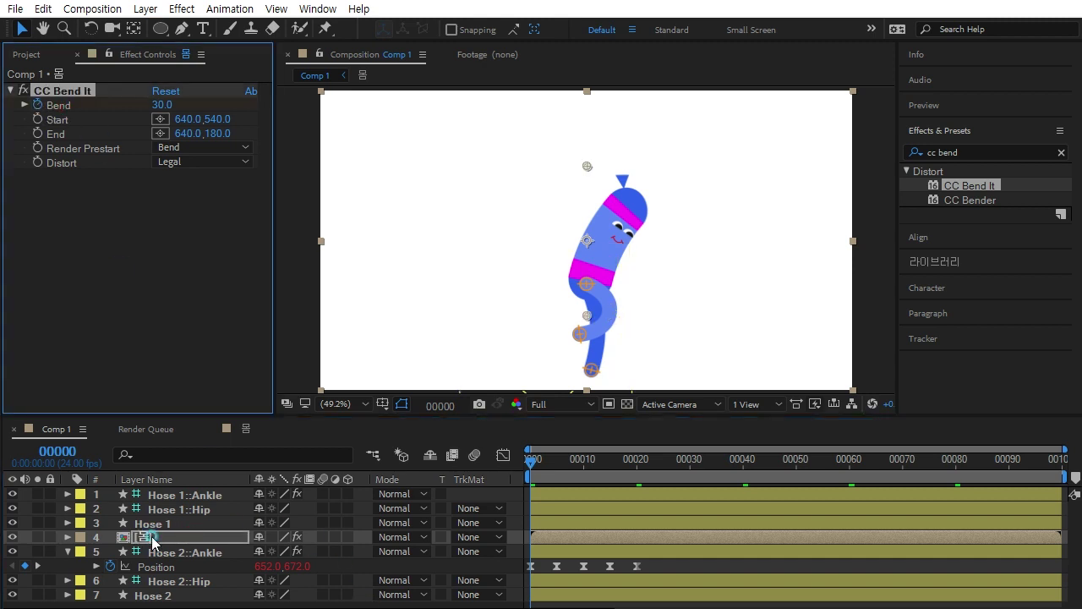
pyautogui.click(156, 539)
pyautogui.press('u')
pyautogui.click(359, 560)
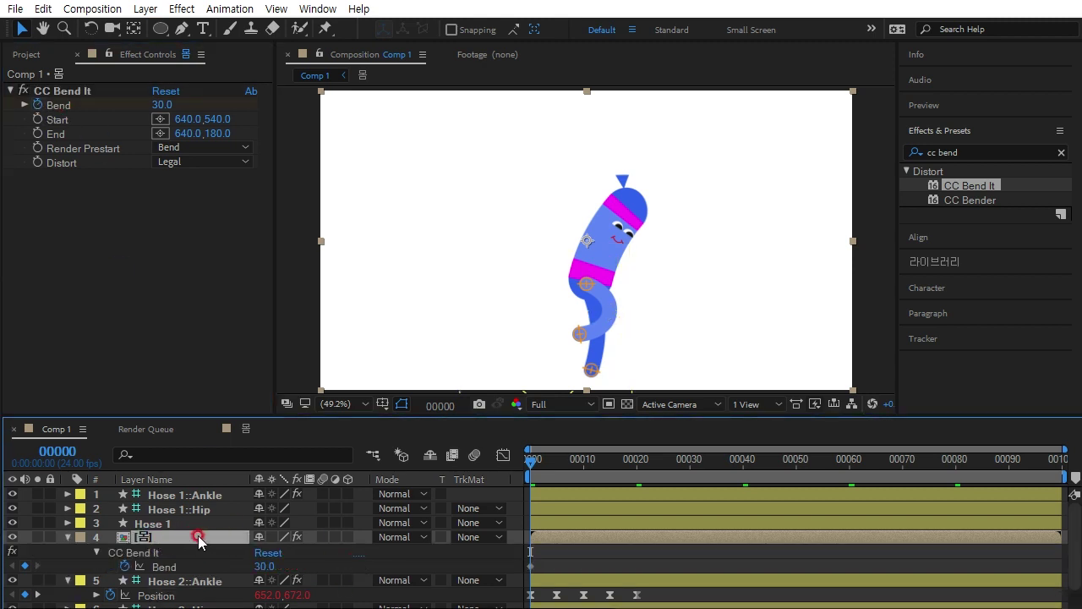
pyautogui.press('u')
pyautogui.click(529, 526)
pyautogui.press('u')
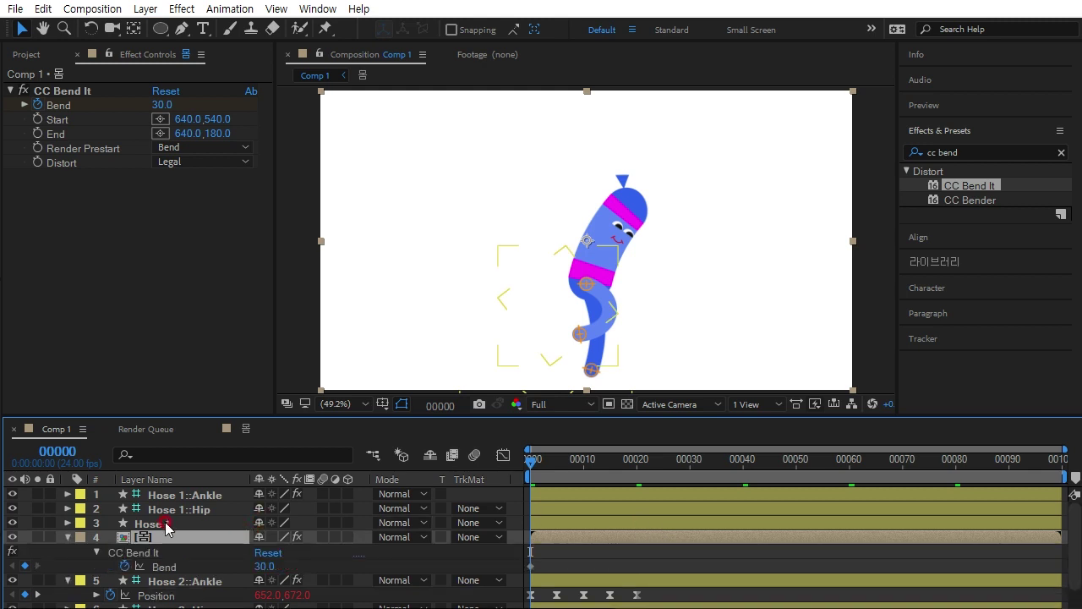
pyautogui.click(552, 472)
# Move the Bend 30 keyframe to frame 5 and set Bend to -30 at frame 0
pyautogui.moveTo(532, 464); pyautogui.dragTo(558, 471)
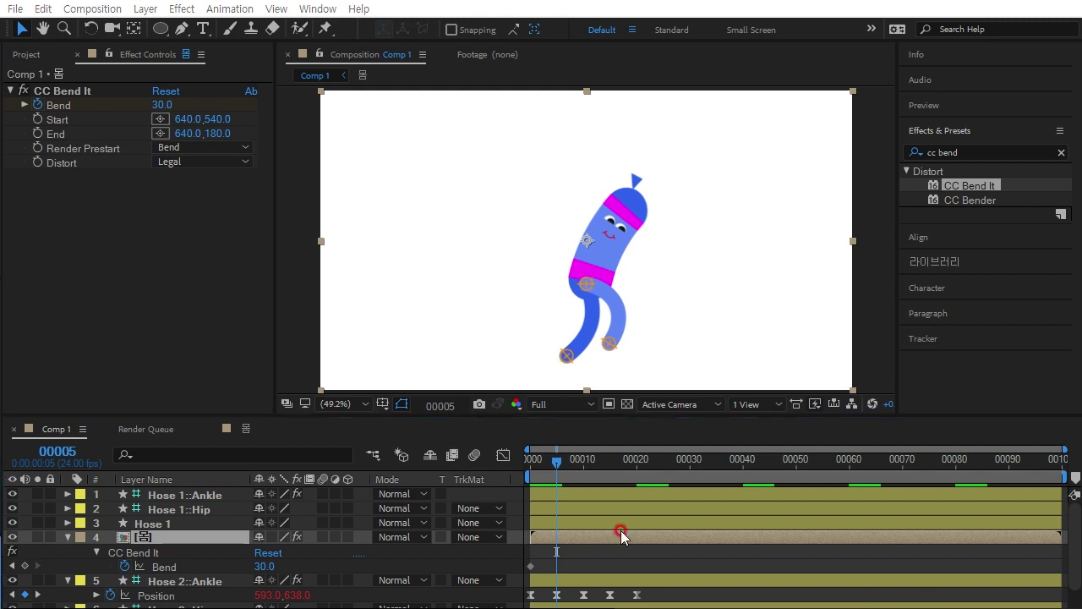
pyautogui.click(543, 578)
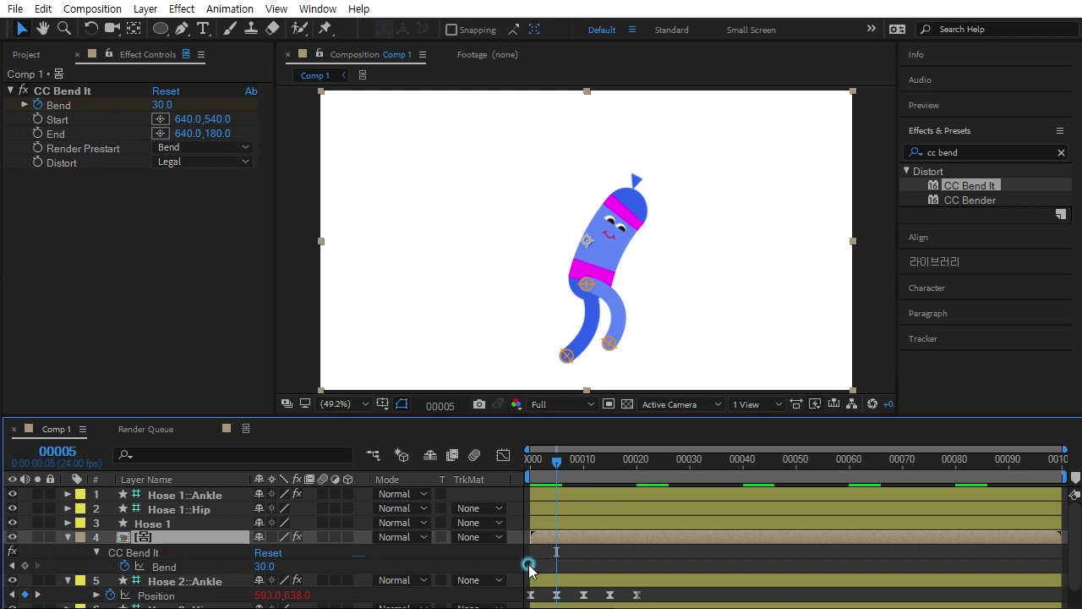
pyautogui.moveTo(529, 569); pyautogui.dragTo(554, 573)
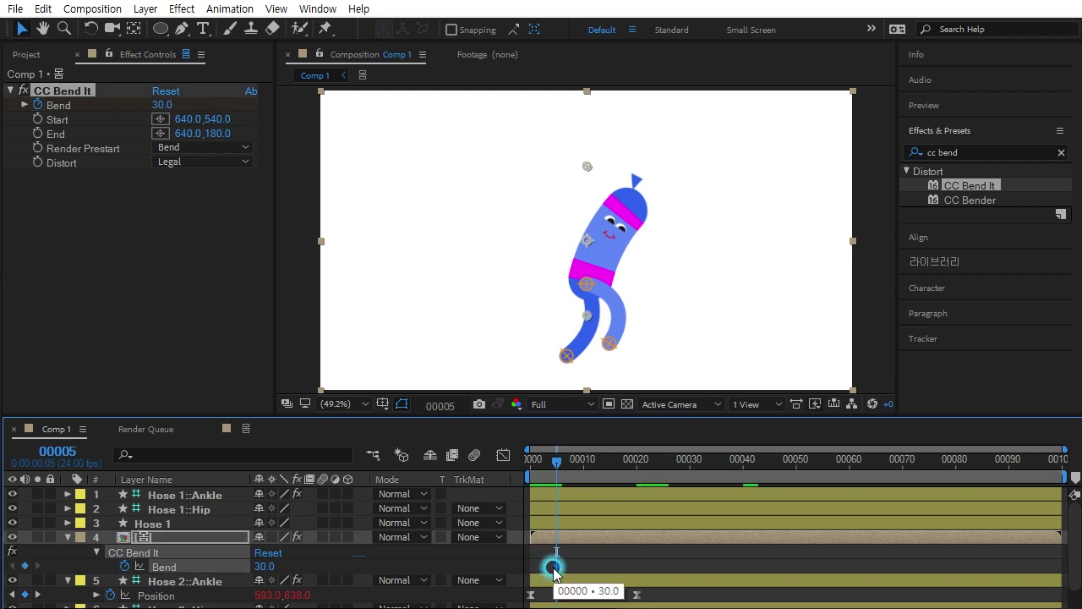
pyautogui.moveTo(559, 462); pyautogui.dragTo(530, 462)
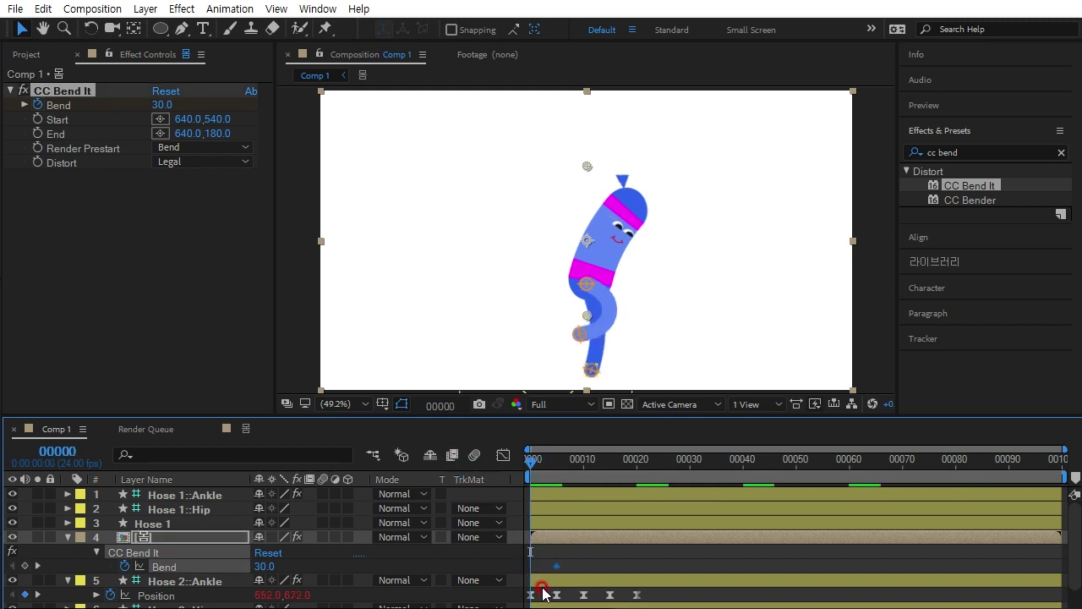
pyautogui.click(260, 566)
pyautogui.write('-30')
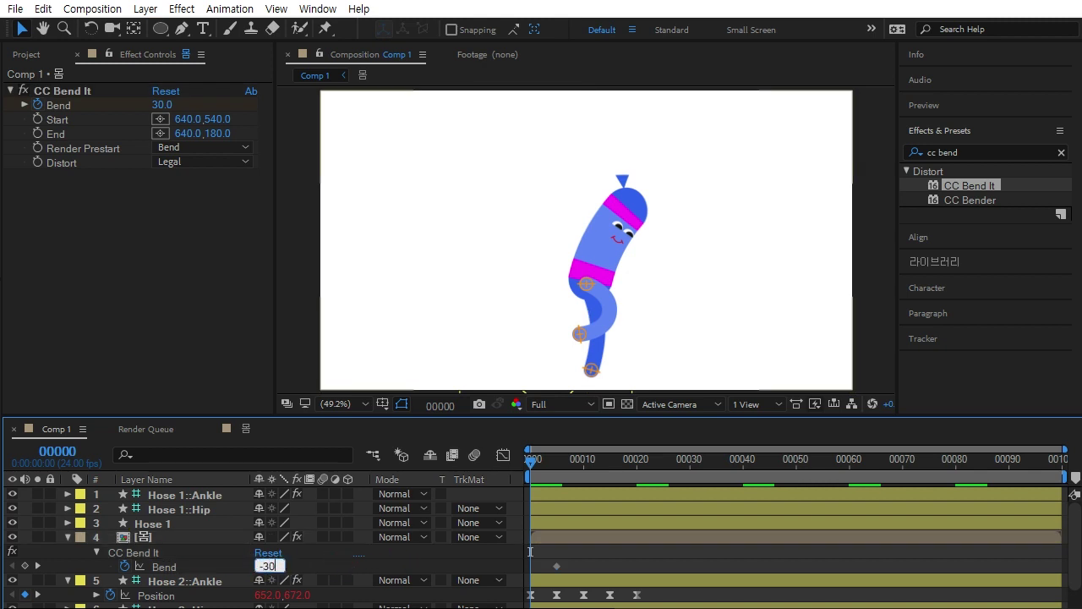
pyautogui.click(398, 561)
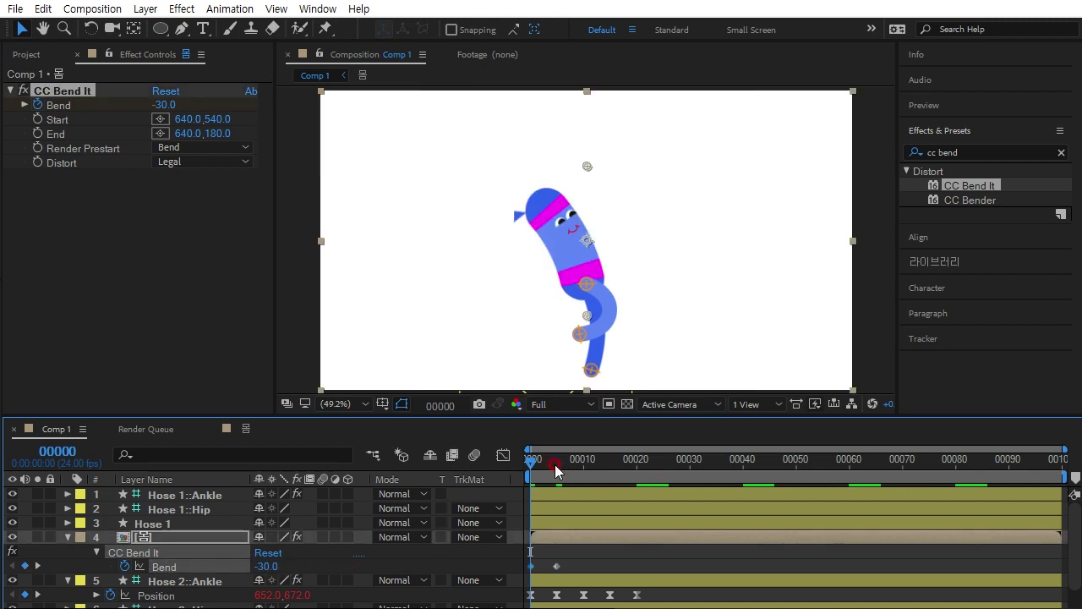
# Copy the frame-0 Bend keyframe to frame 10 and add an expression to Bend
pyautogui.moveTo(524, 471); pyautogui.dragTo(584, 472)
pyautogui.click(534, 565)
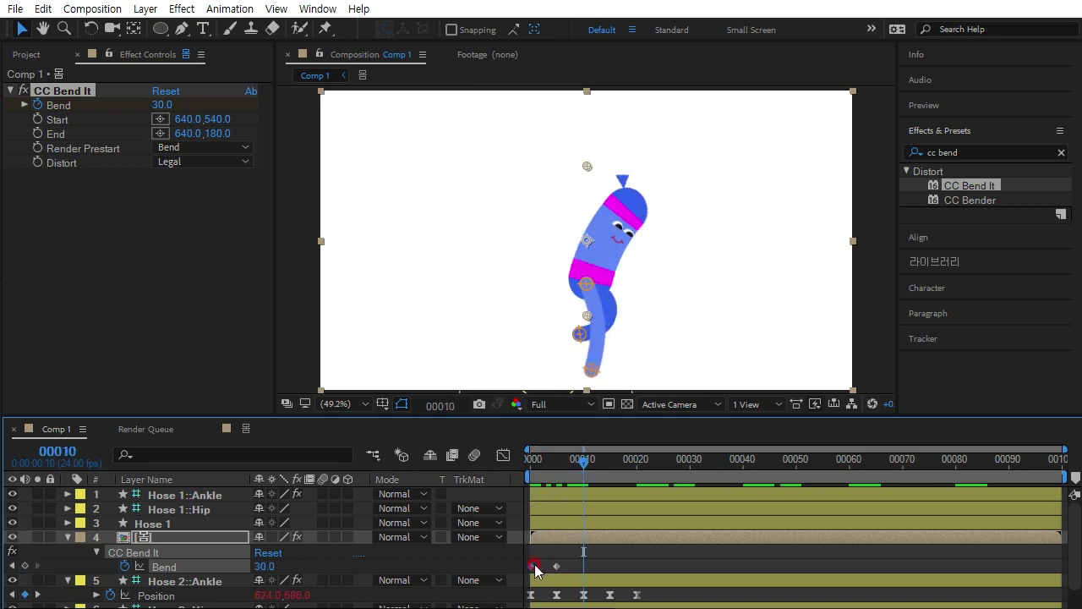
pyautogui.hotkey('ctrl', 'c')
pyautogui.hotkey('ctrl', 'v')
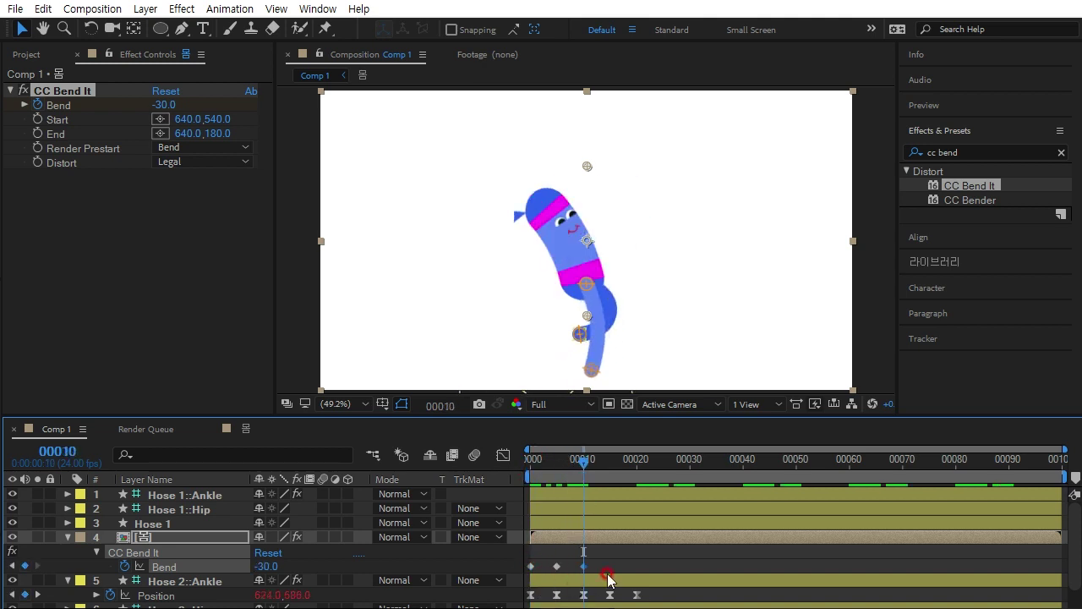
pyautogui.click(126, 566)
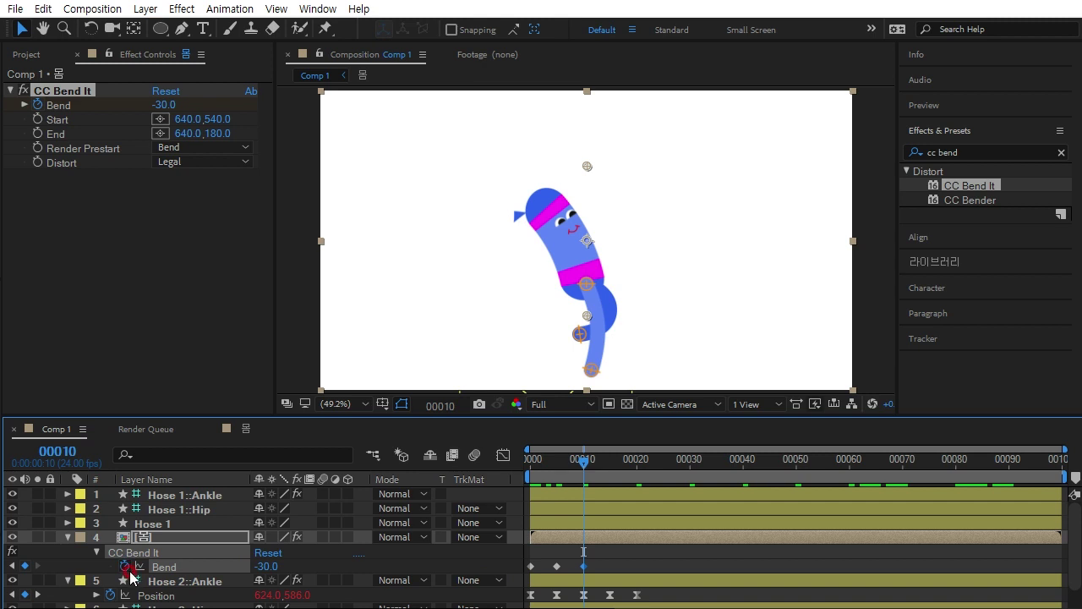
pyautogui.keyDown('alt'); pyautogui.click(125, 565); pyautogui.keyUp('alt')
pyautogui.click(568, 580)
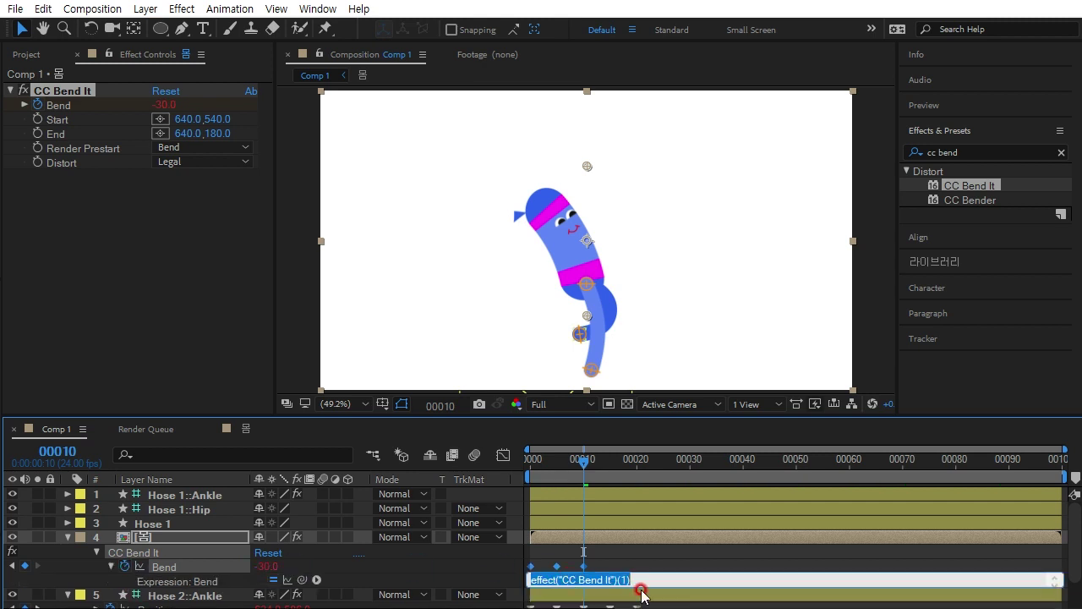
pyautogui.click(483, 563)
# Give the Hose 2 ankle Position a loopOut(); expression and paste it into the Bend expression
pyautogui.scroll(-2, 491, 574)
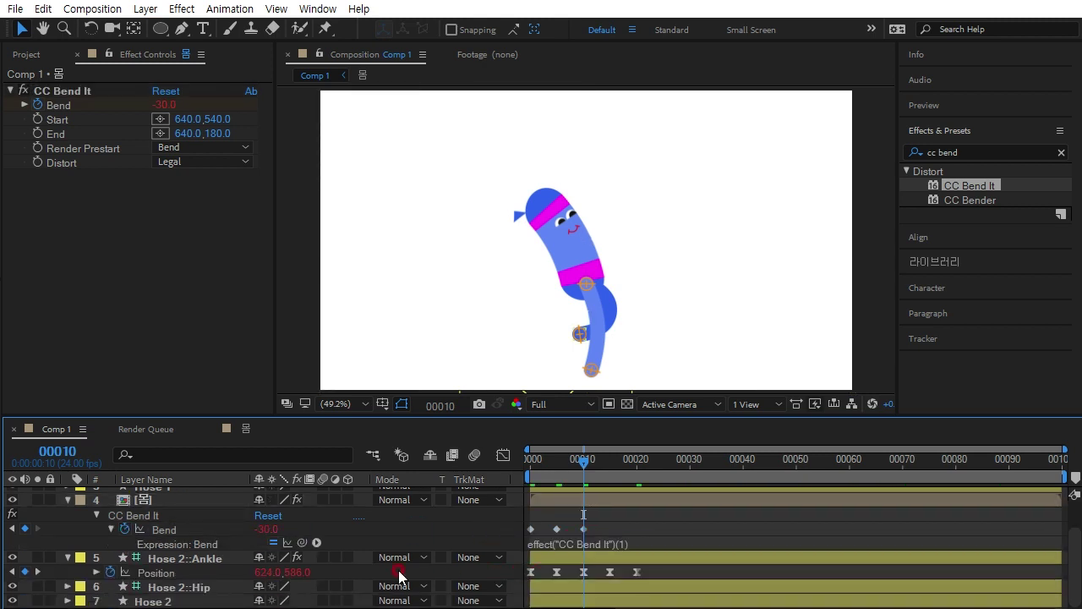
pyautogui.keyDown('alt'); pyautogui.click(93, 572); pyautogui.keyUp('alt')
pyautogui.write('loopOut();')
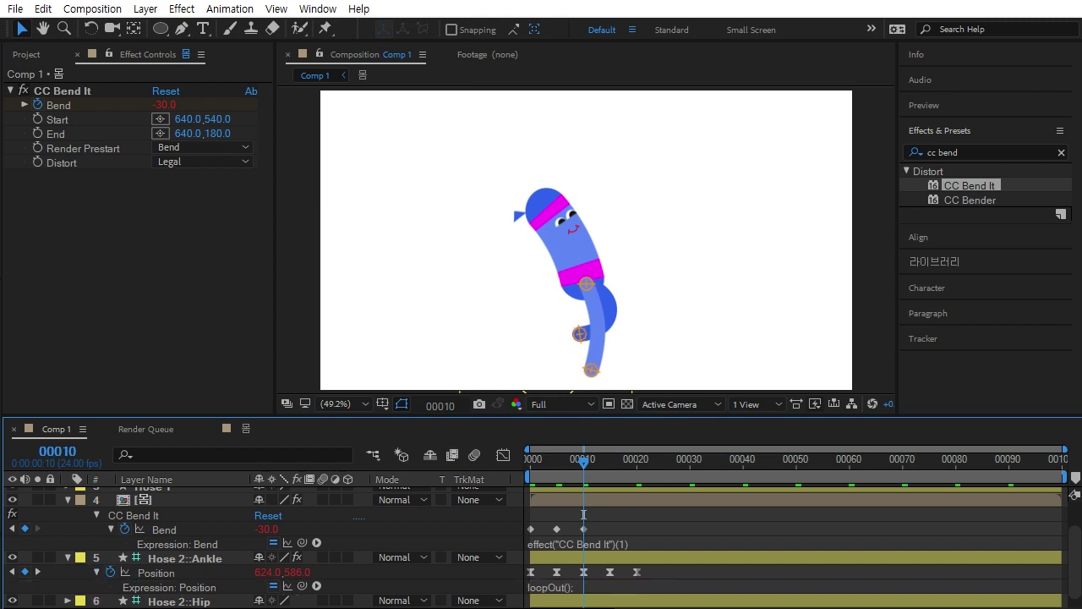
pyautogui.click(548, 586)
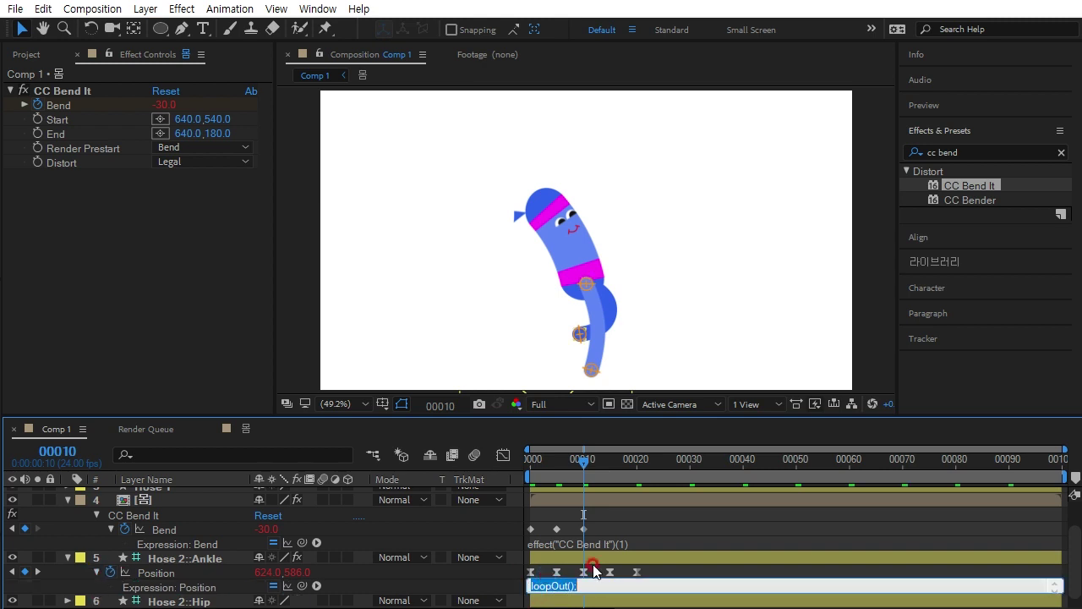
pyautogui.click(593, 543)
pyautogui.hotkey('ctrl', 'v')
pyautogui.click(539, 534)
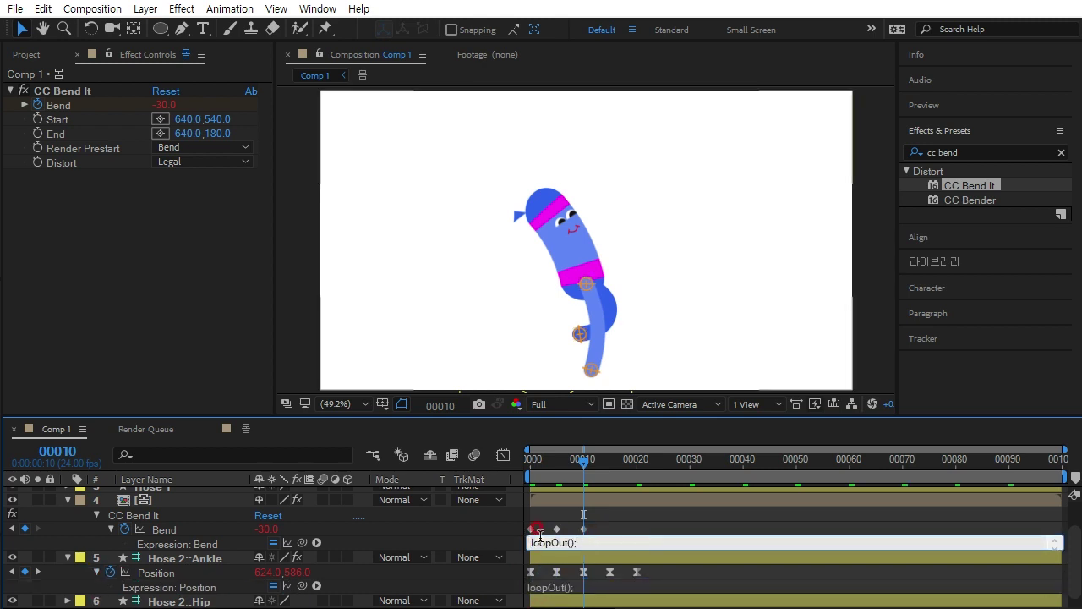
pyautogui.click(501, 535)
# Return the playhead to frame 0 and check the three Bend keyframes
pyautogui.moveTo(585, 461); pyautogui.dragTo(531, 460)
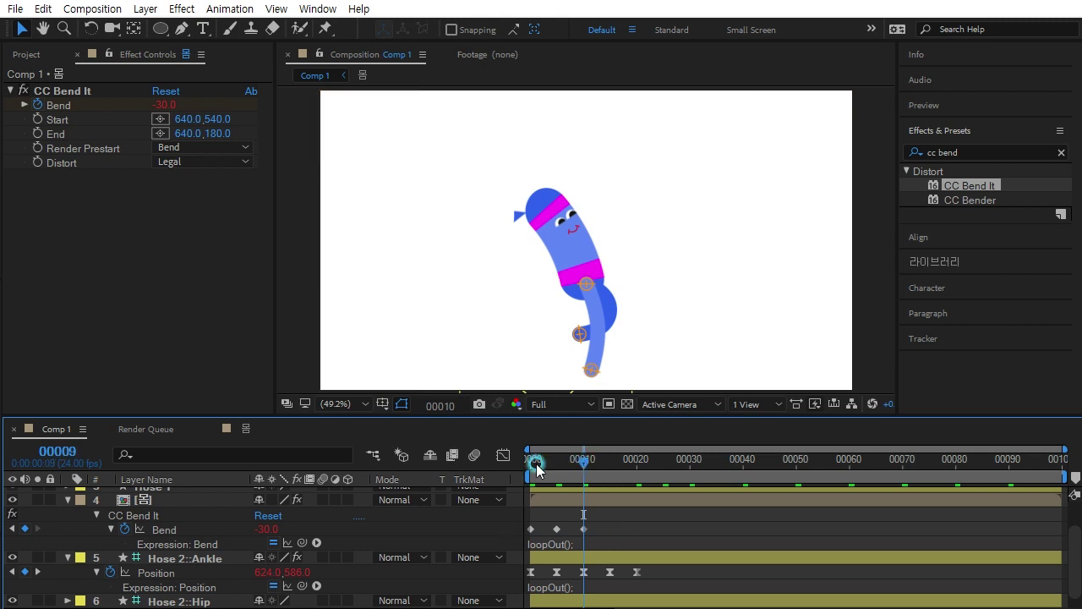
pyautogui.click(538, 512)
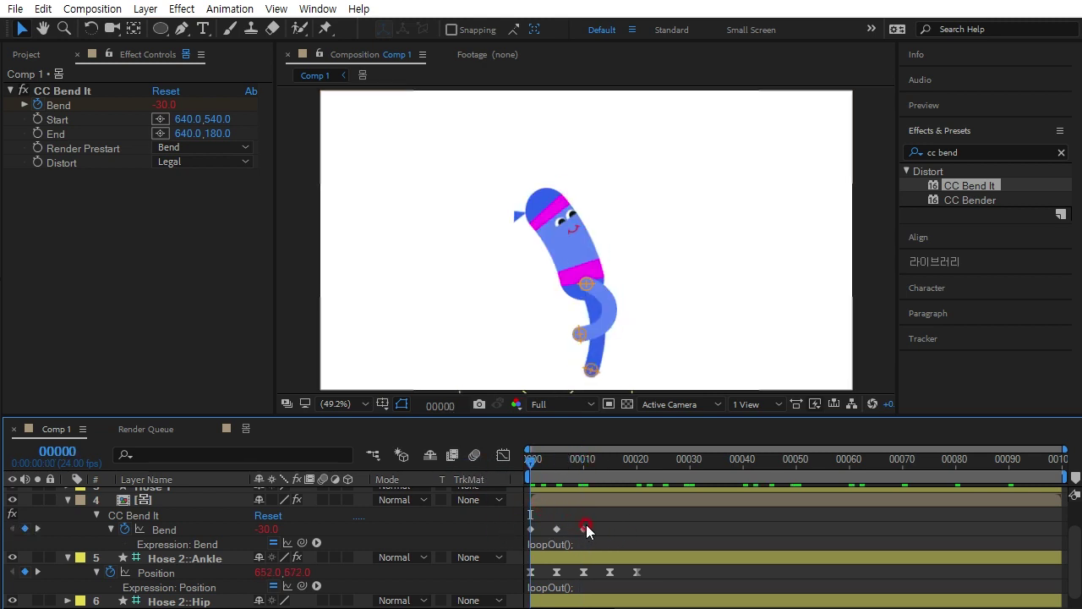
pyautogui.moveTo(583, 523); pyautogui.dragTo(523, 532)
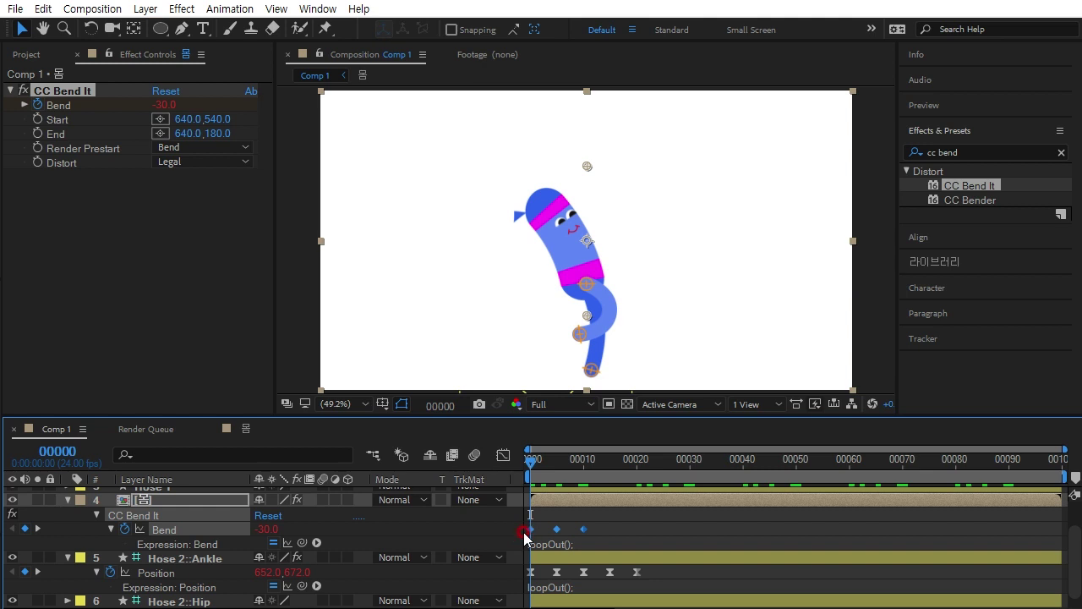
pyautogui.click(591, 550)
# Preview the looping walk, return to frame 0, and add a Null Object layer
pyautogui.press('space')
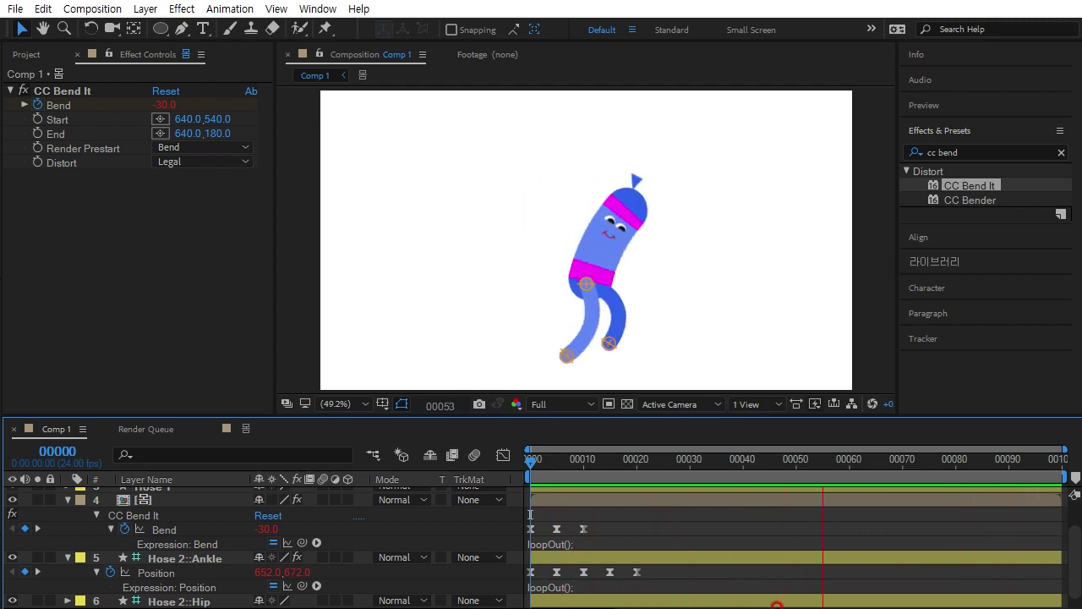
pyautogui.press('space')
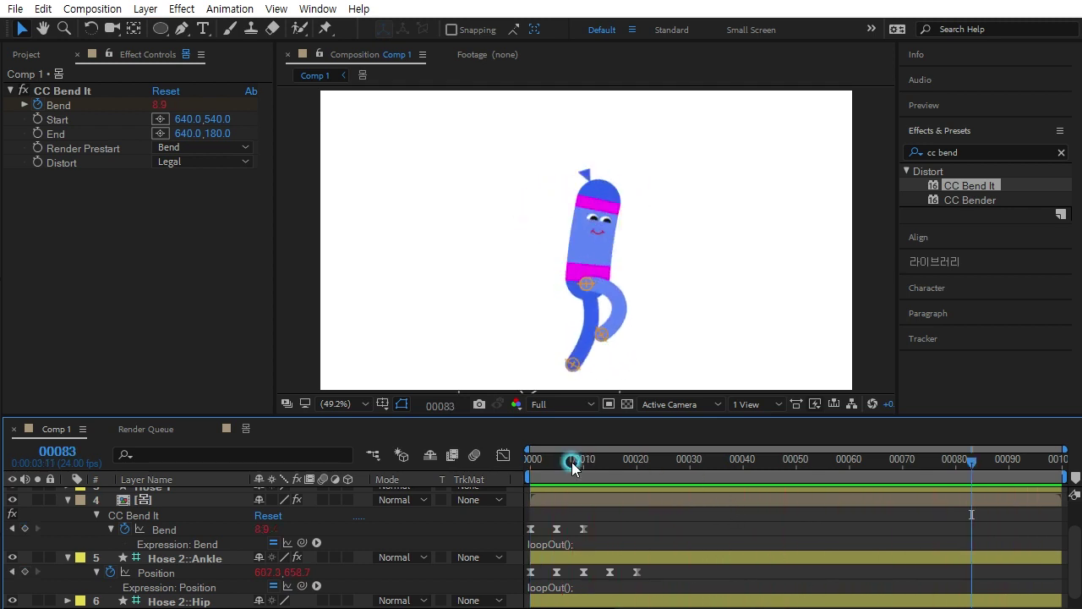
pyautogui.click(573, 462)
pyautogui.moveTo(572, 464); pyautogui.dragTo(459, 464)
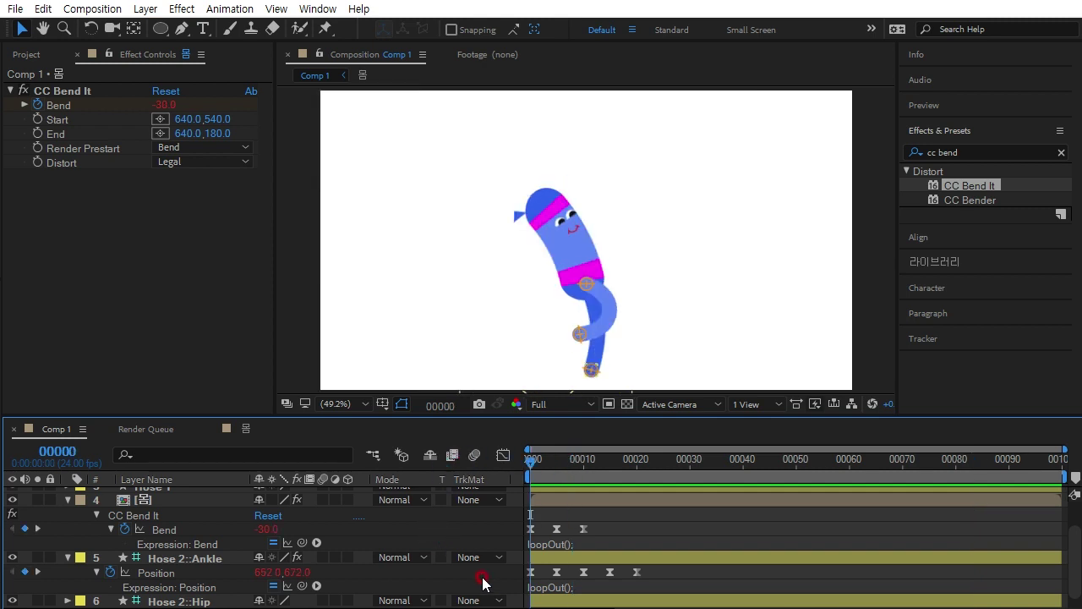
pyautogui.hotkey('ctrl', 'alt', 'shift', 'y')
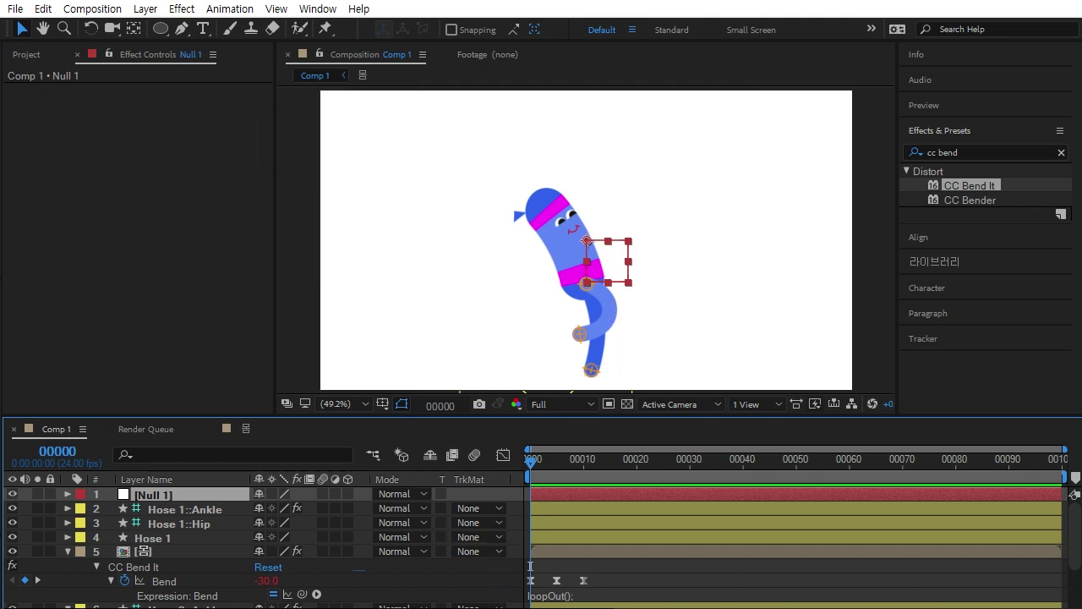
# Pan the comp view below the frame, undoing an accidental body deformation
pyautogui.click(621, 270)
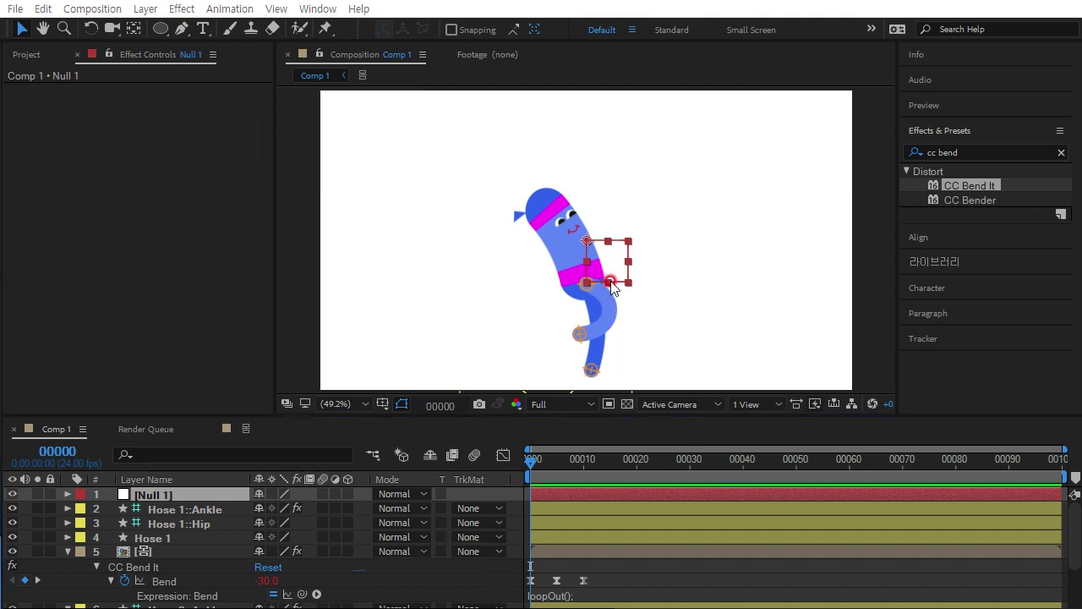
pyautogui.moveTo(613, 288); pyautogui.dragTo(622, 281)
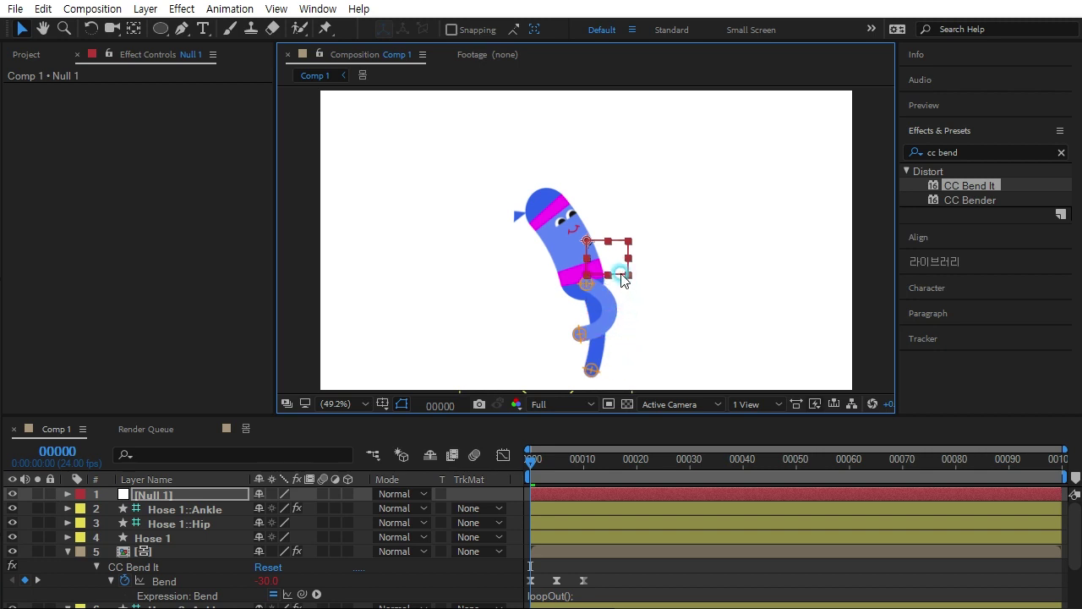
pyautogui.moveTo(652, 312); pyautogui.dragTo(613, 238)
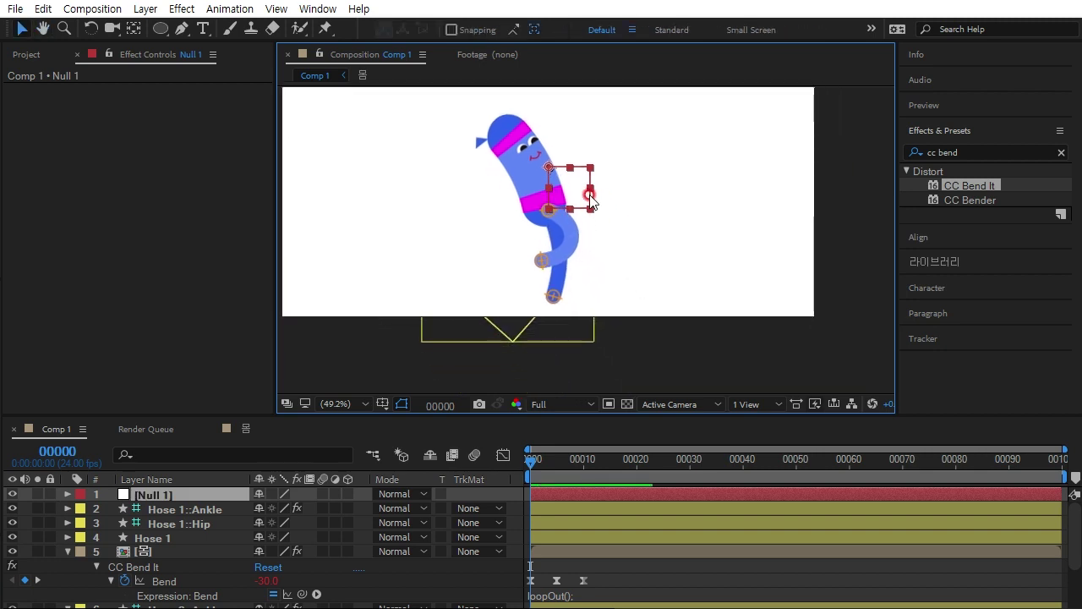
pyautogui.moveTo(584, 178); pyautogui.dragTo(592, 217)
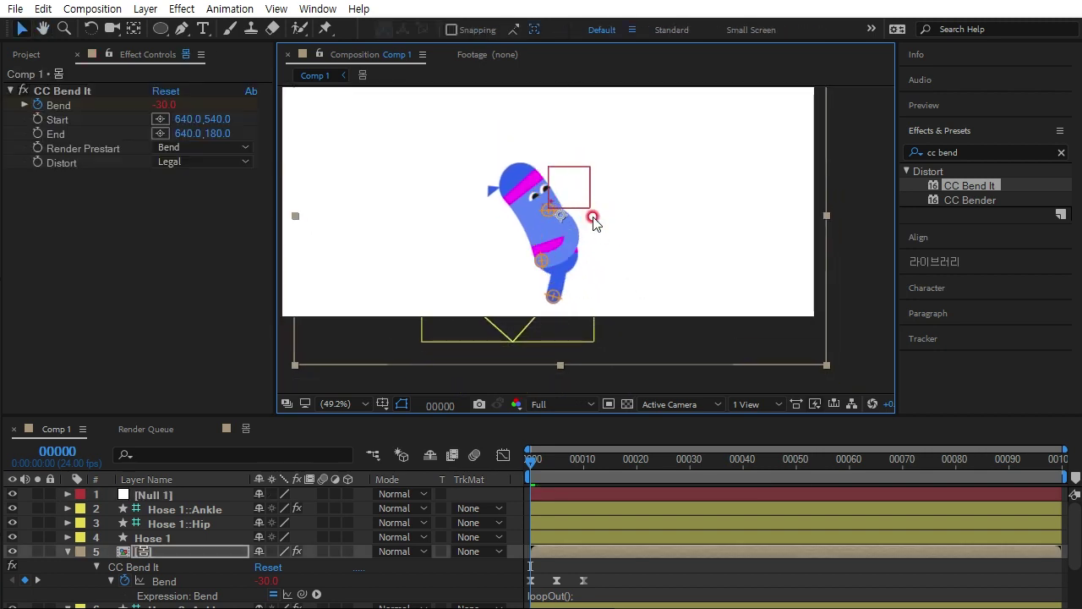
pyautogui.hotkey('ctrl', 'z')
# Set Null 1's Position to 603, 686 and enlarge the Timeline panel
pyautogui.click(148, 495)
pyautogui.press('p')
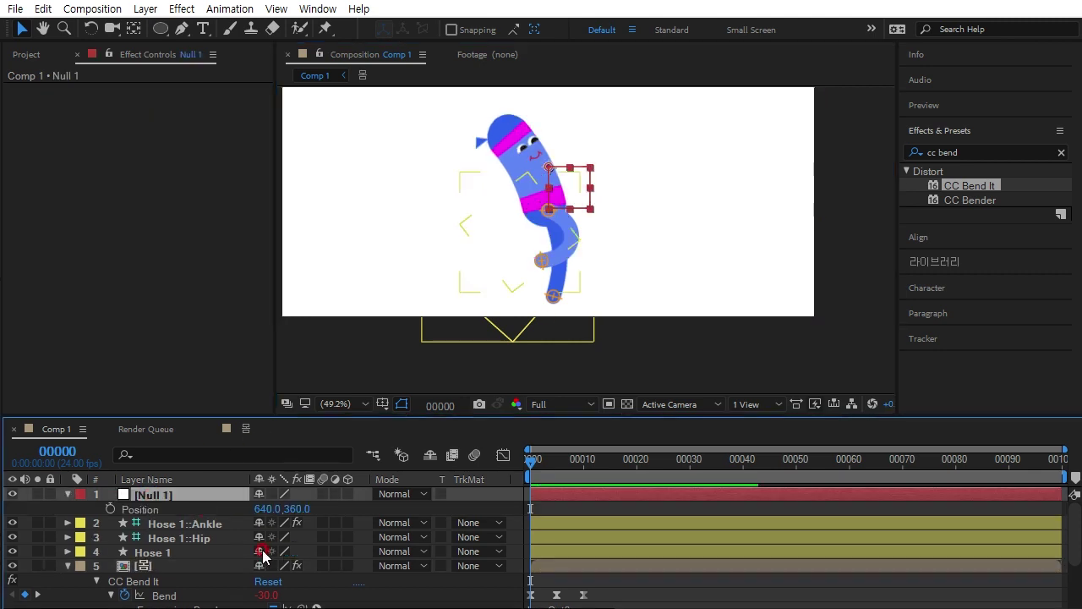
pyautogui.moveTo(263, 509); pyautogui.dragTo(219, 500)
pyautogui.moveTo(288, 513); pyautogui.dragTo(649, 426)
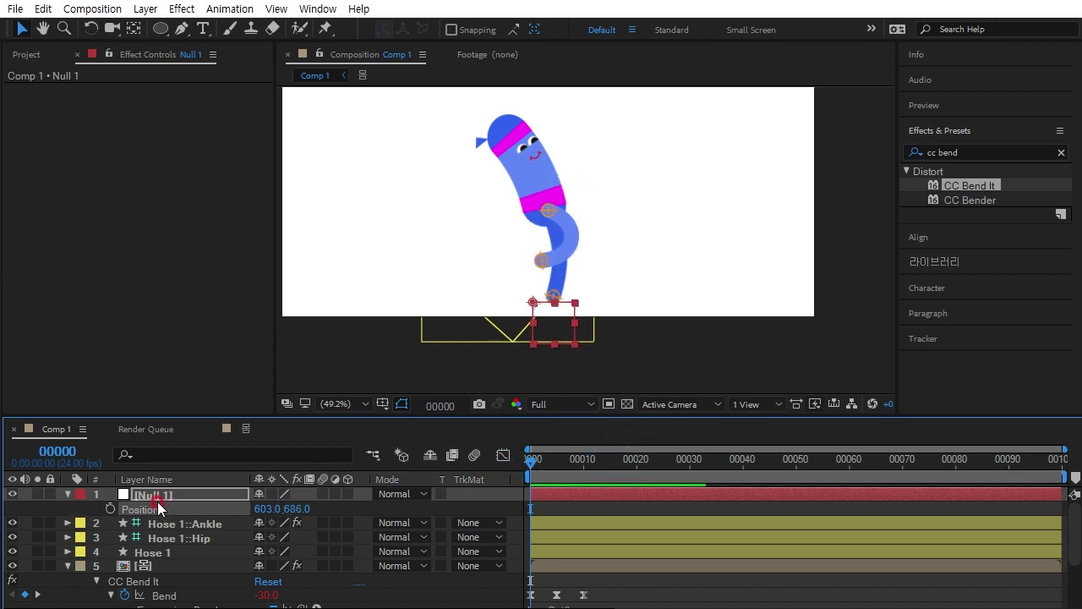
pyautogui.click(325, 426)
pyautogui.moveTo(332, 414); pyautogui.dragTo(330, 349)
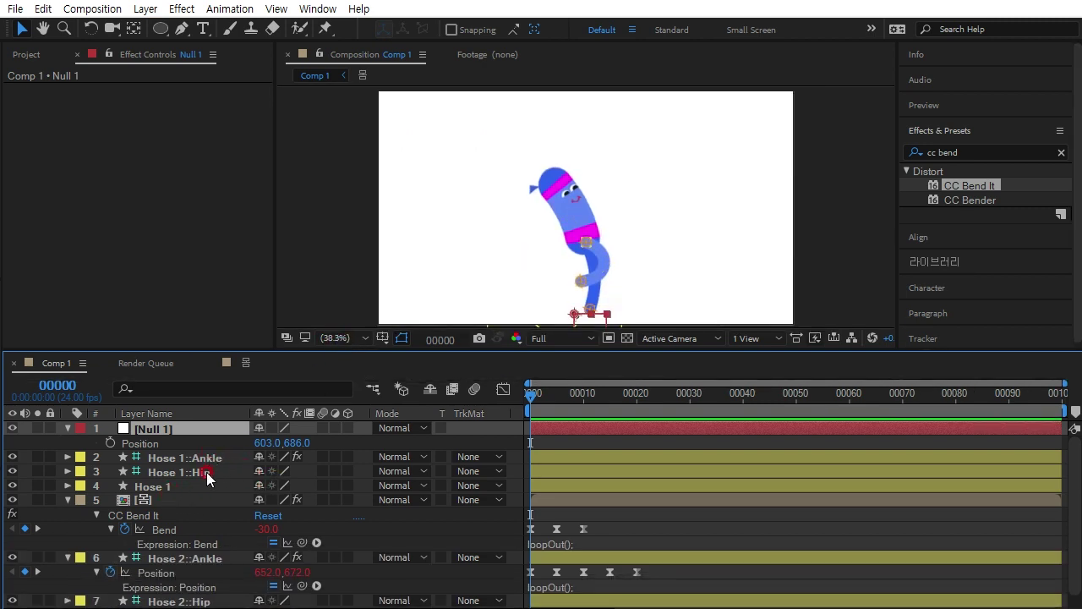
pyautogui.click(207, 474)
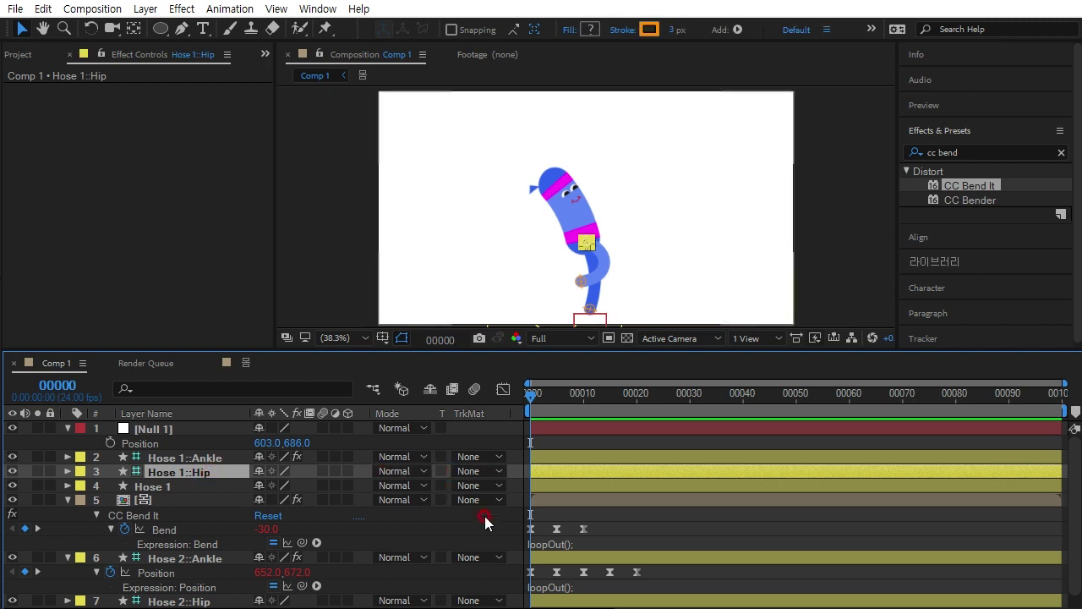
# Show the Parent column and parent Hose 1::Hip and Hose 2::Hip to the body layer
pyautogui.hotkey('shift', 'F4')
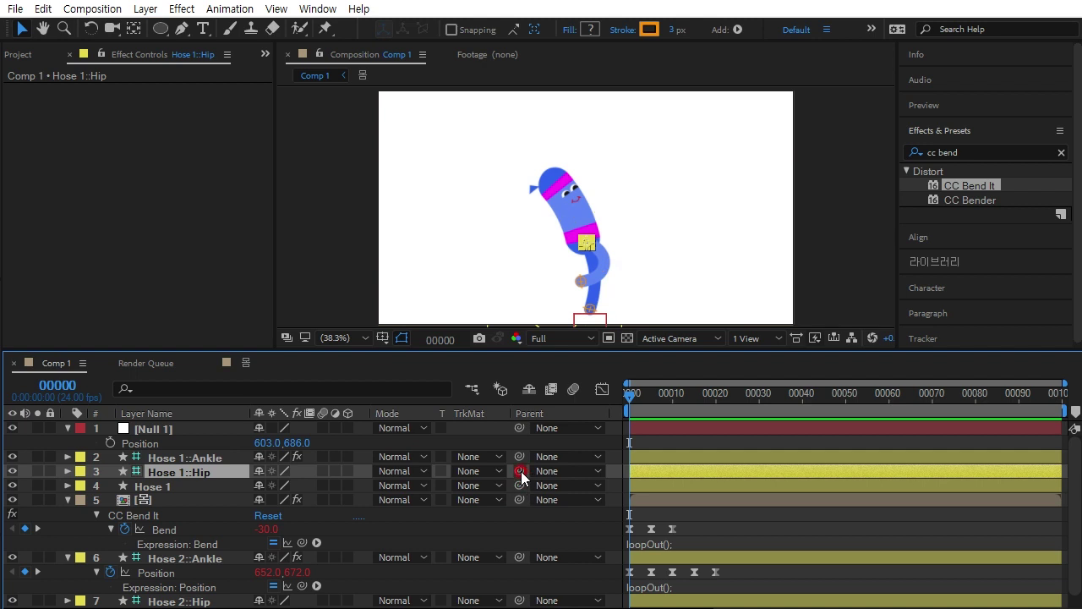
pyautogui.moveTo(521, 471)
pyautogui.mouseDown()
pyautogui.moveTo(513, 495)
pyautogui.moveTo(148, 501)
pyautogui.mouseUp()
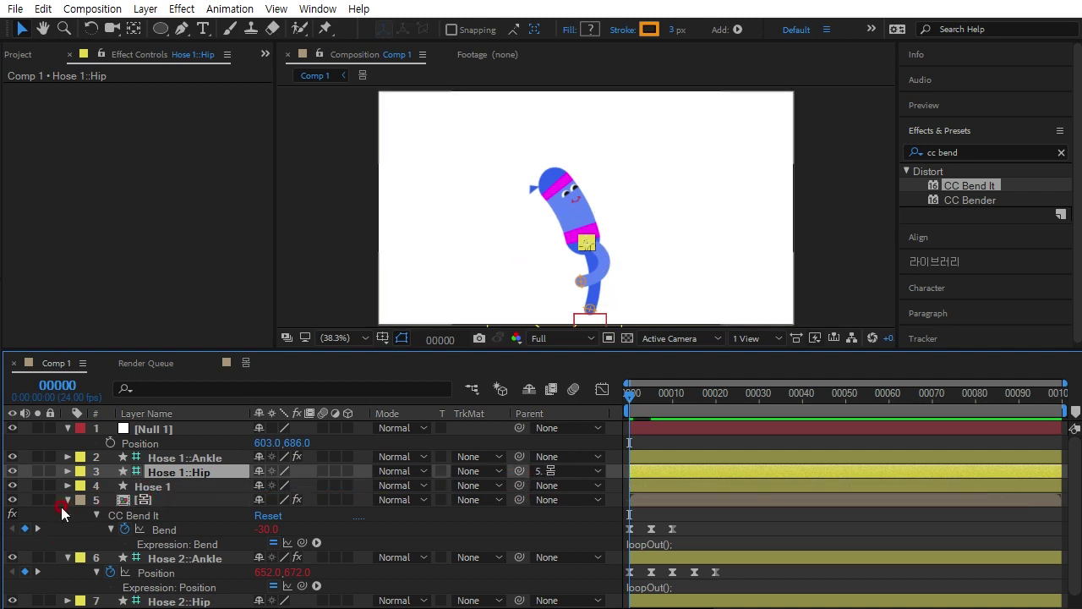
pyautogui.click(68, 500)
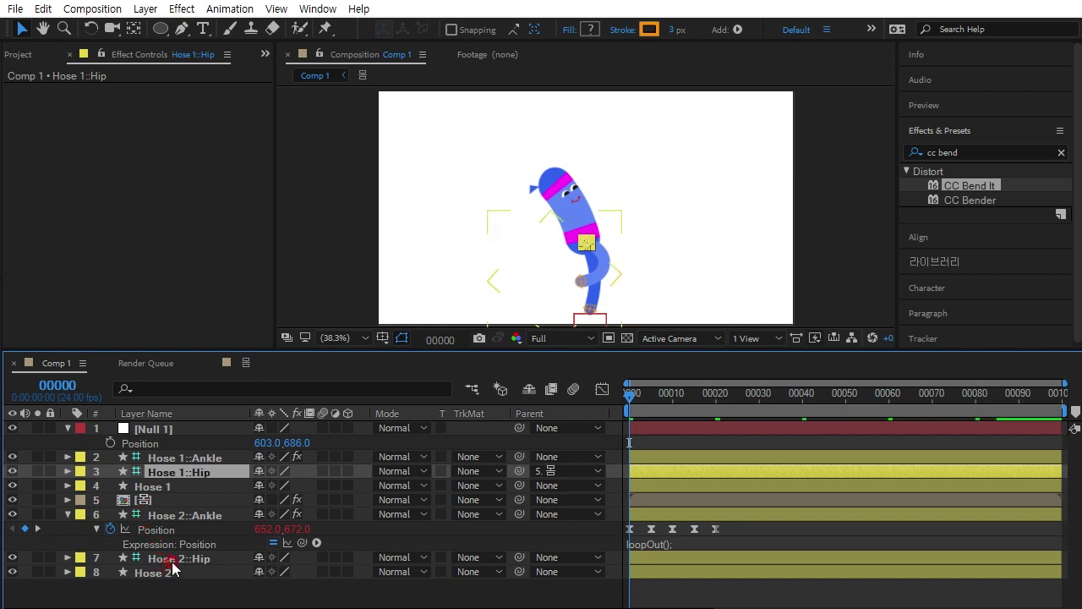
pyautogui.click(169, 559)
pyautogui.moveTo(518, 557); pyautogui.dragTo(150, 501)
# Parent the body, Hose 1, Hose 2 and both Ankle controllers to Null 1
pyautogui.click(149, 501)
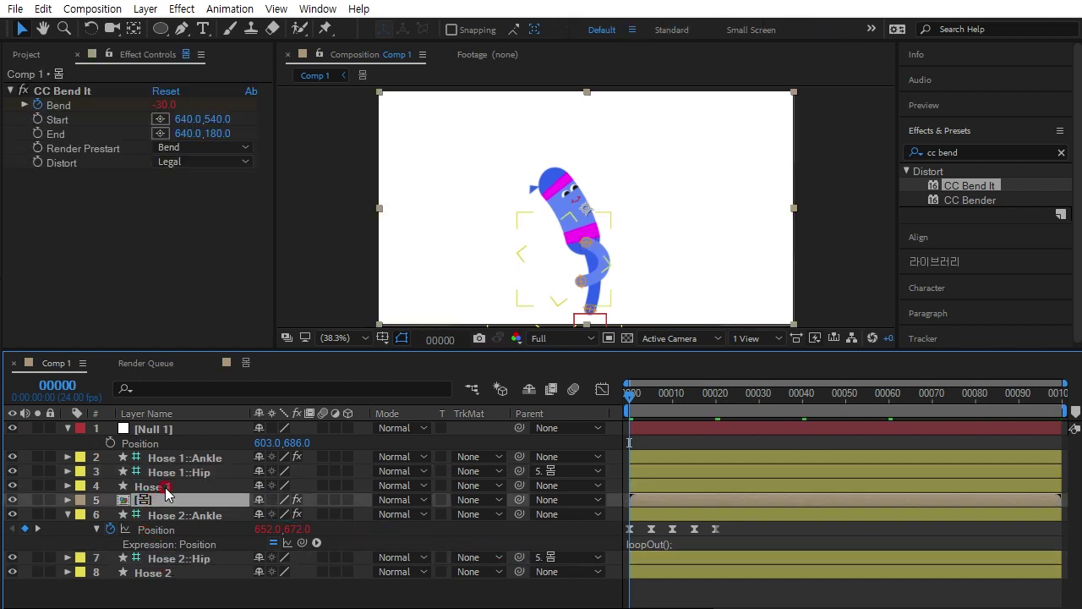
pyautogui.keyDown('ctrl'); pyautogui.click(164, 486); pyautogui.keyUp('ctrl')
pyautogui.keyDown('ctrl'); pyautogui.click(172, 572); pyautogui.keyUp('ctrl')
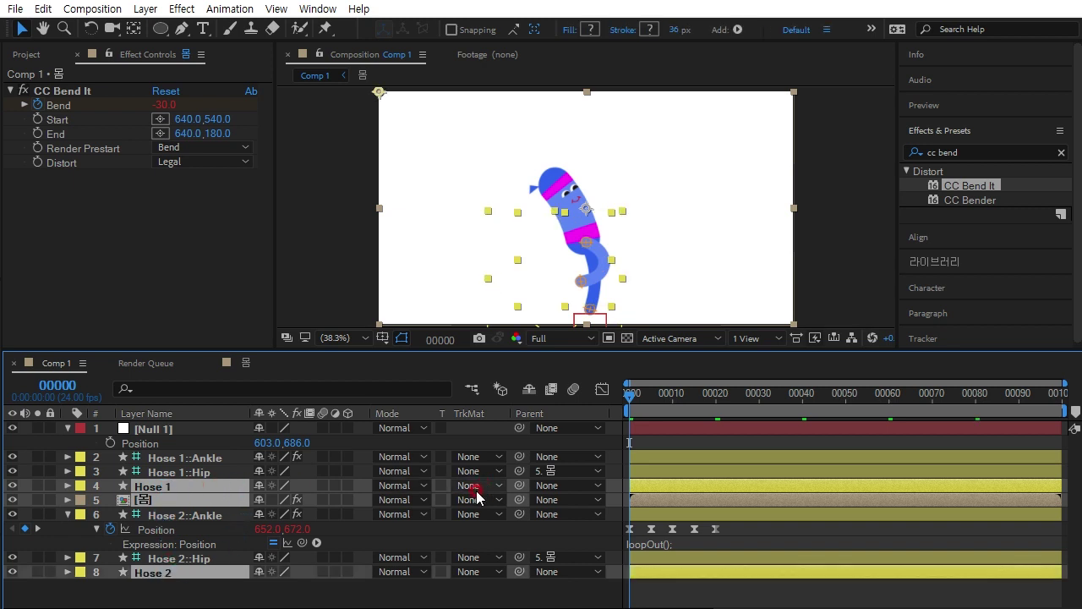
pyautogui.moveTo(518, 485); pyautogui.dragTo(163, 432)
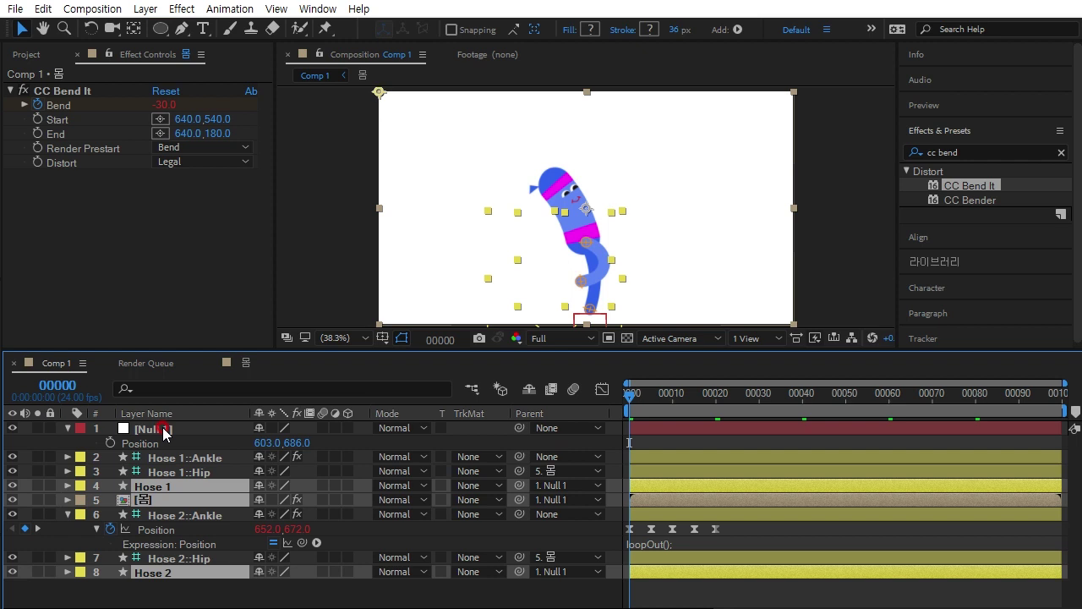
pyautogui.click(162, 427)
pyautogui.click(207, 457)
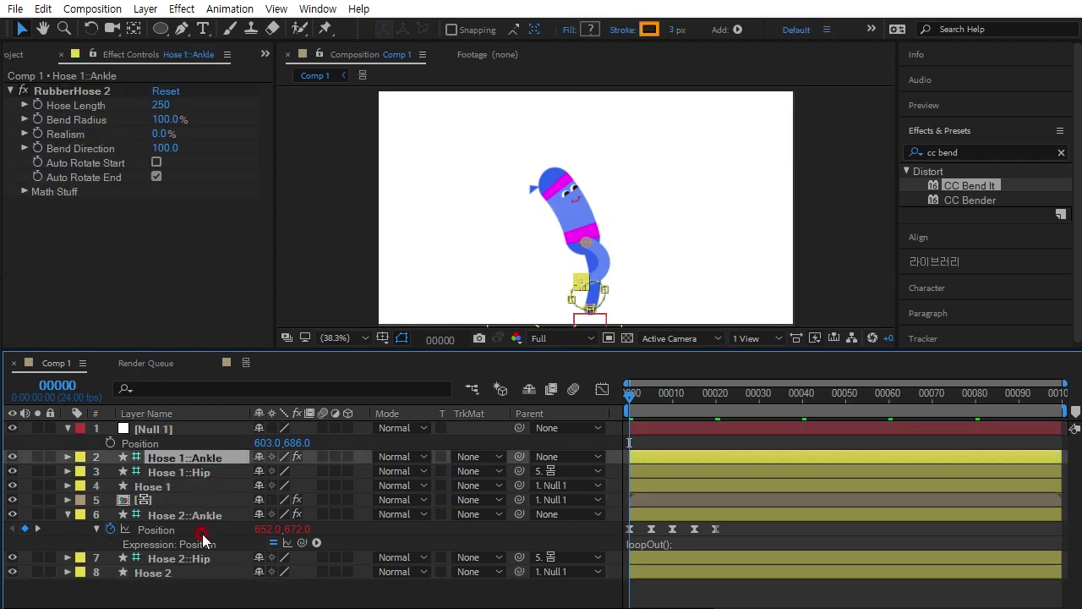
pyautogui.keyDown('ctrl'); pyautogui.click(211, 514); pyautogui.keyUp('ctrl')
pyautogui.moveTo(519, 514); pyautogui.dragTo(171, 429)
pyautogui.click(171, 429)
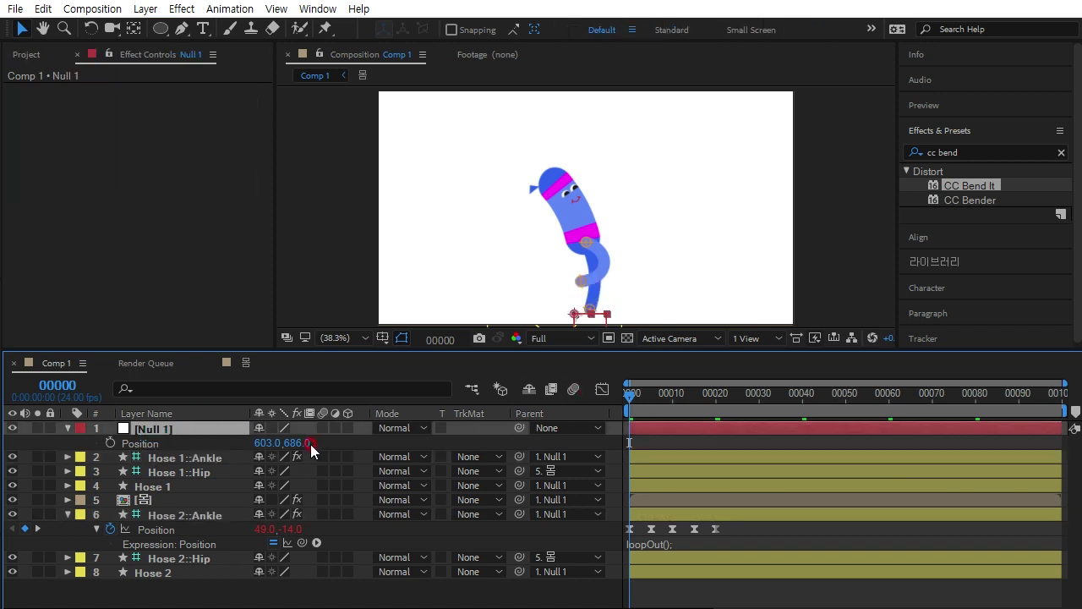
# Keyframe Null 1 Position from 153,686 at frame 0 to 1130,686 at frame 99, then return to frame 0
pyautogui.moveTo(266, 442)
pyautogui.mouseDown()
pyautogui.moveTo(169, 443)
pyautogui.moveTo(208, 442)
pyautogui.mouseUp()
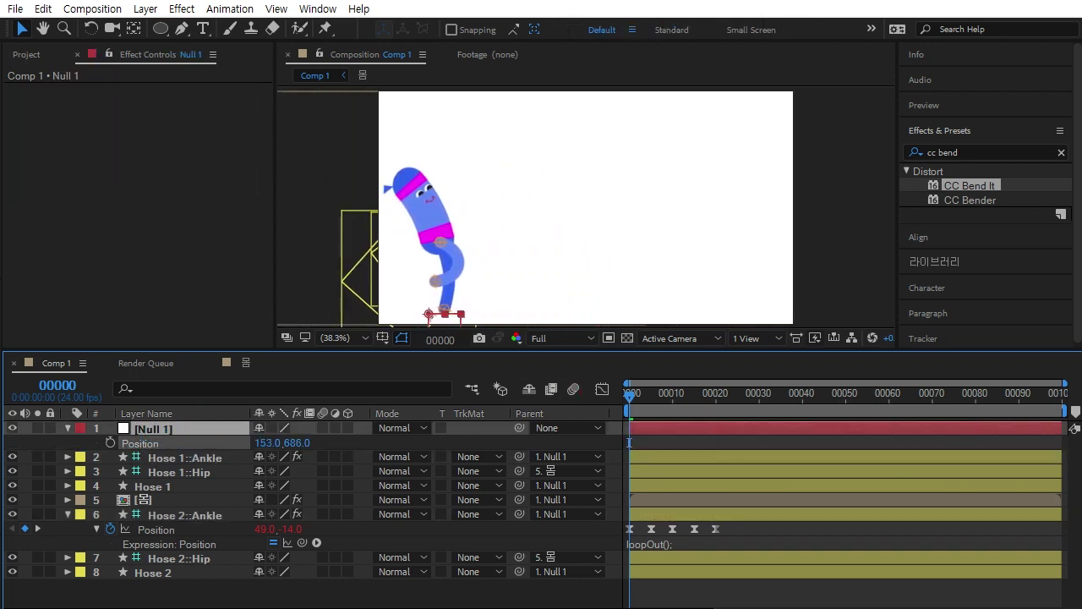
pyautogui.click(109, 442)
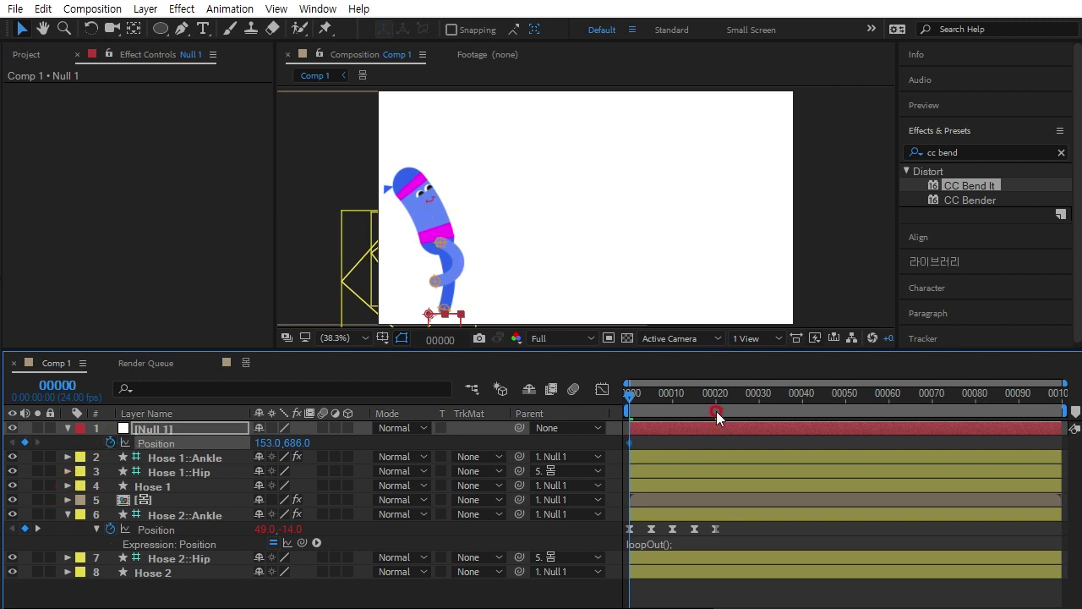
pyautogui.moveTo(633, 392); pyautogui.dragTo(1059, 391)
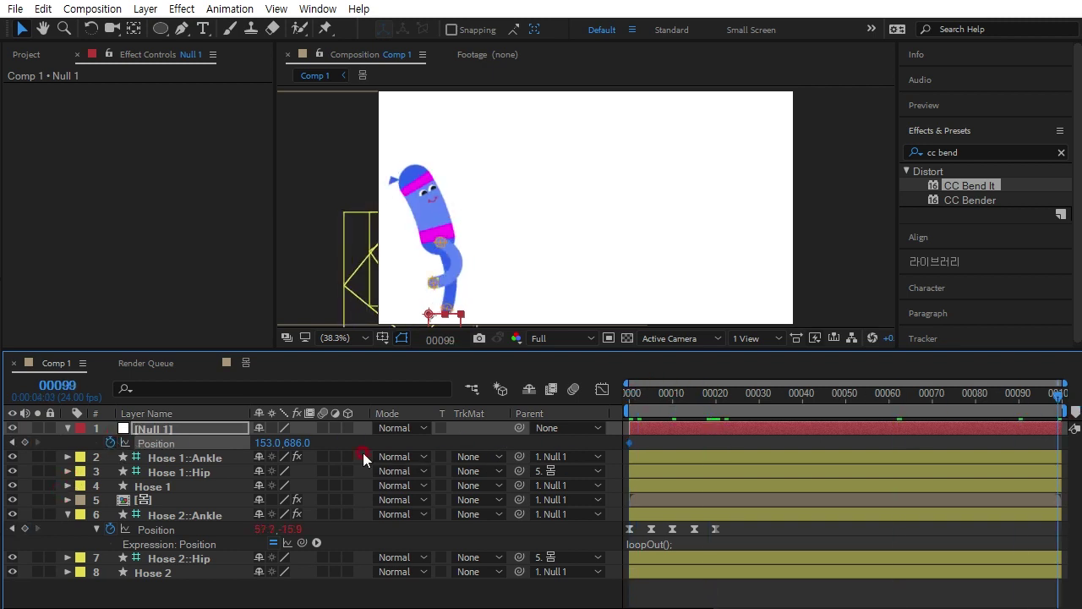
pyautogui.moveTo(265, 442)
pyautogui.mouseDown()
pyautogui.moveTo(1075, 497)
pyautogui.moveTo(1072, 506)
pyautogui.mouseUp()
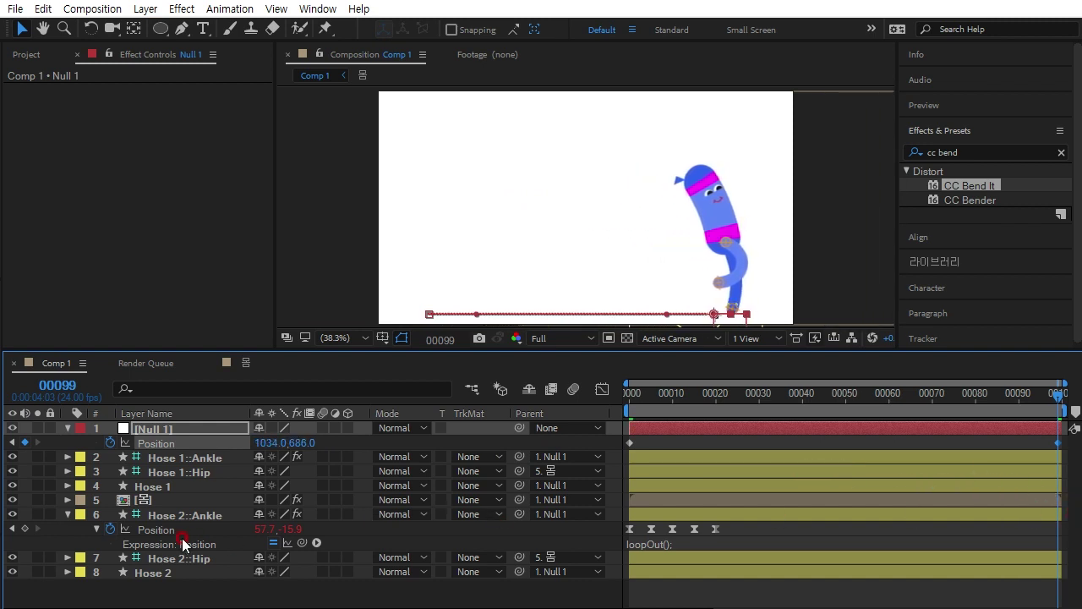
pyautogui.moveTo(262, 447); pyautogui.dragTo(1035, 371)
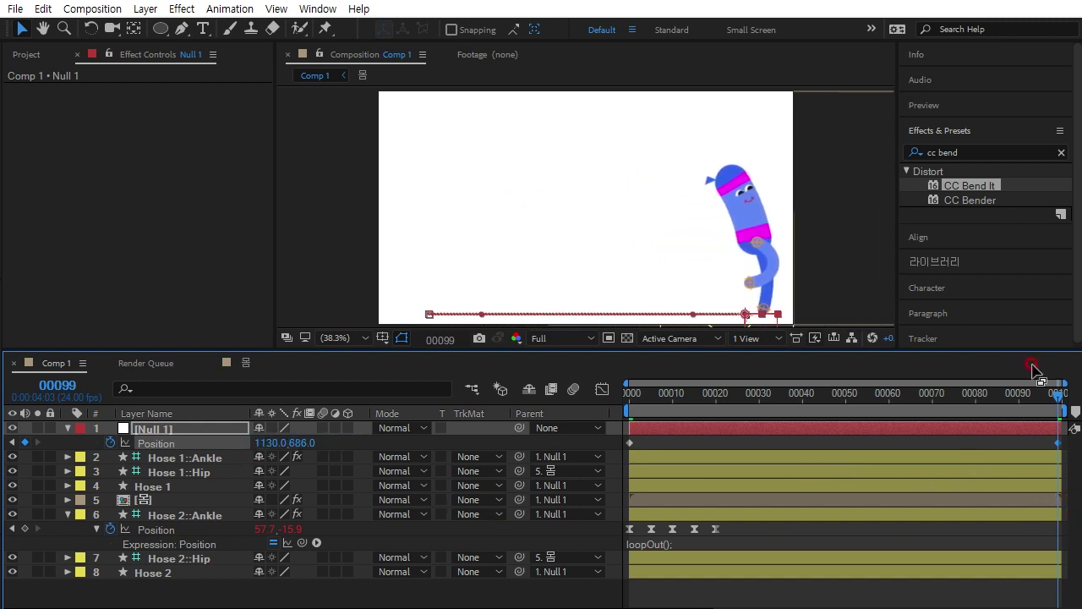
pyautogui.moveTo(1063, 406); pyautogui.dragTo(632, 404)
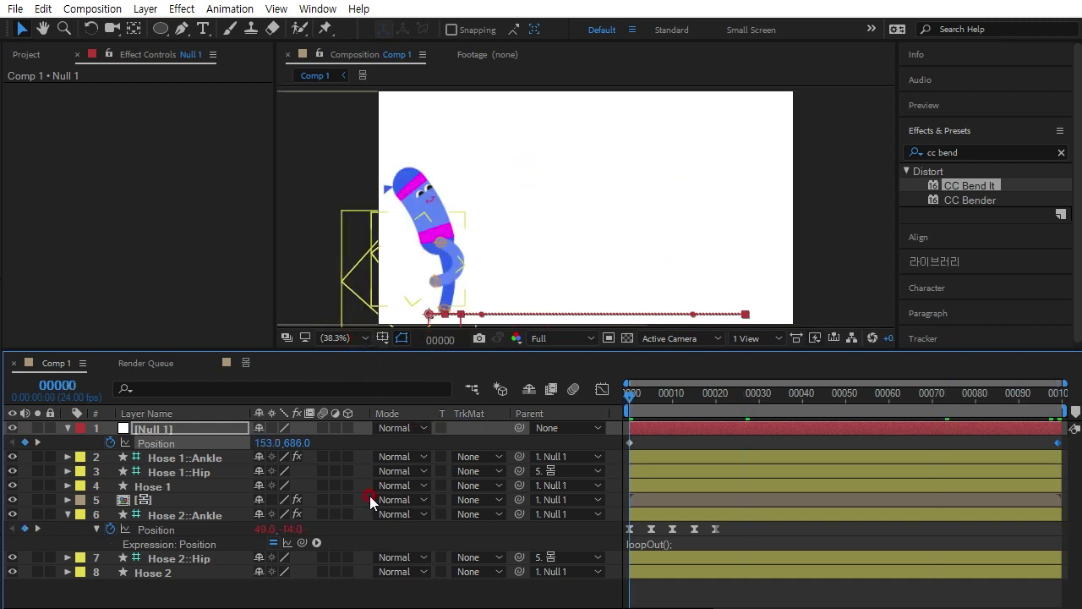
pyautogui.moveTo(416, 366); pyautogui.dragTo(427, 414)
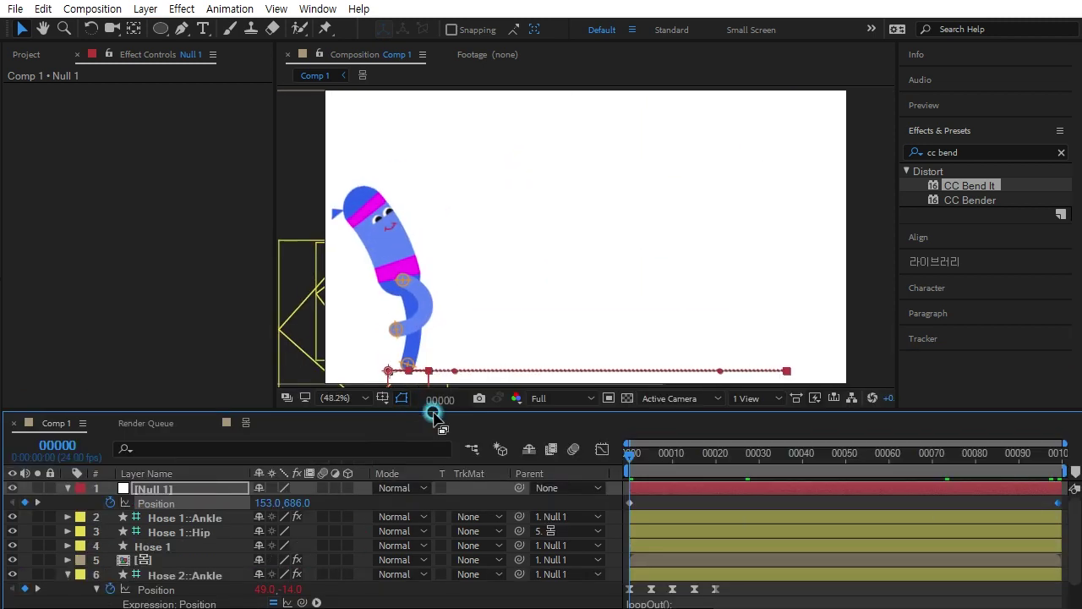
pyautogui.press('space')
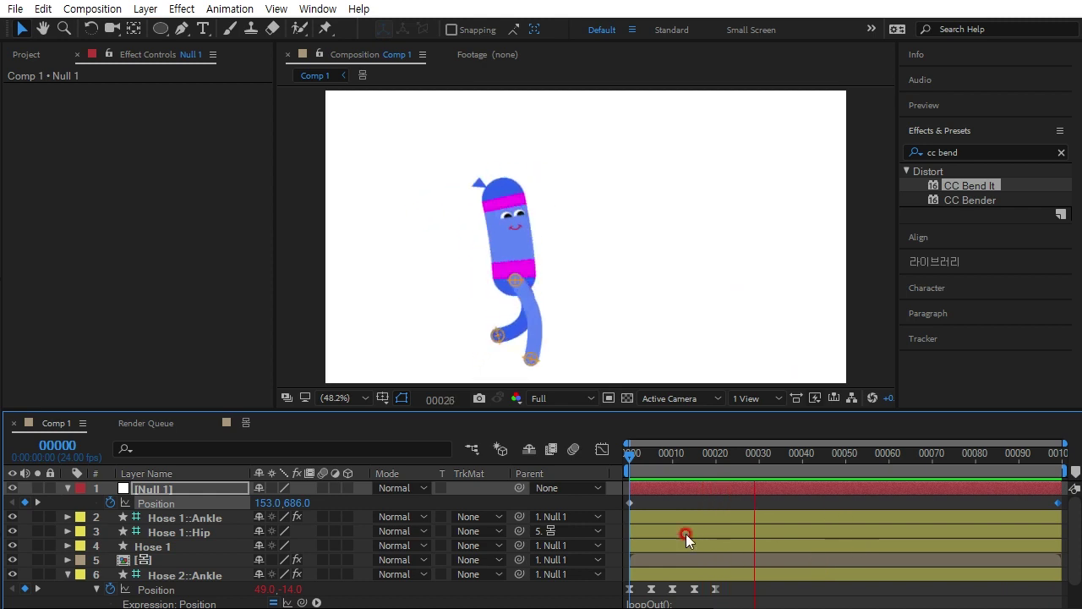
pyautogui.click(921, 457)
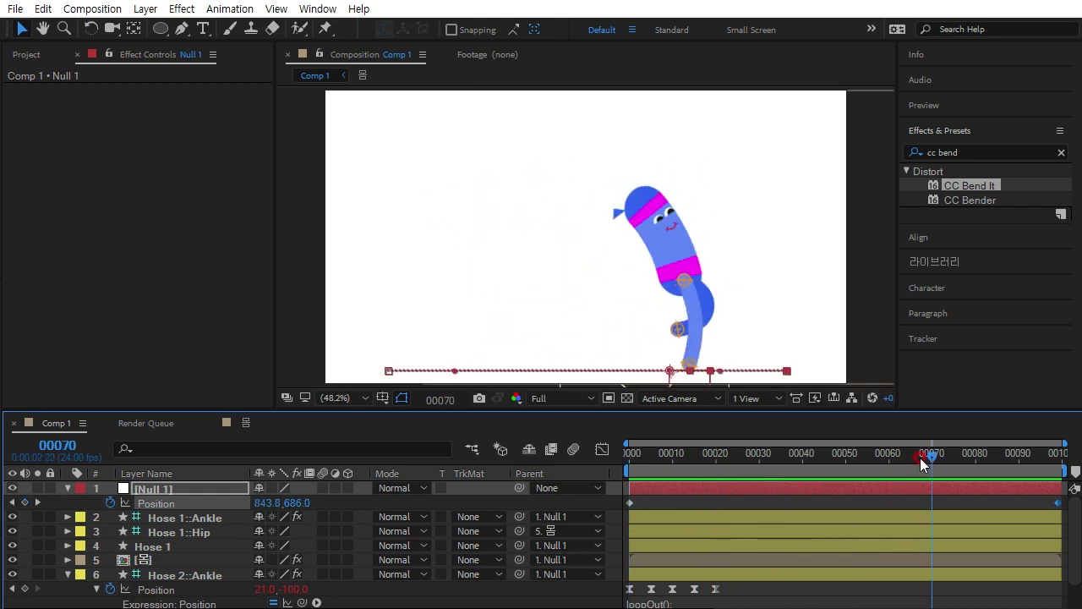
pyautogui.moveTo(933, 458); pyautogui.dragTo(585, 464)
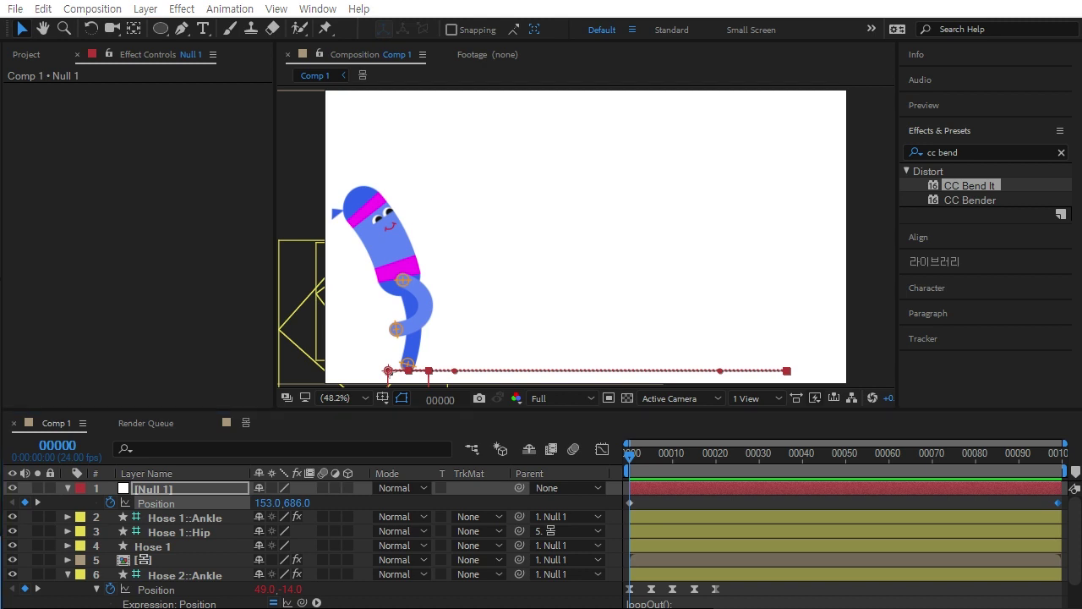
# Show only the body layer's Position and set its first keyframe at frame 0
pyautogui.click(146, 561)
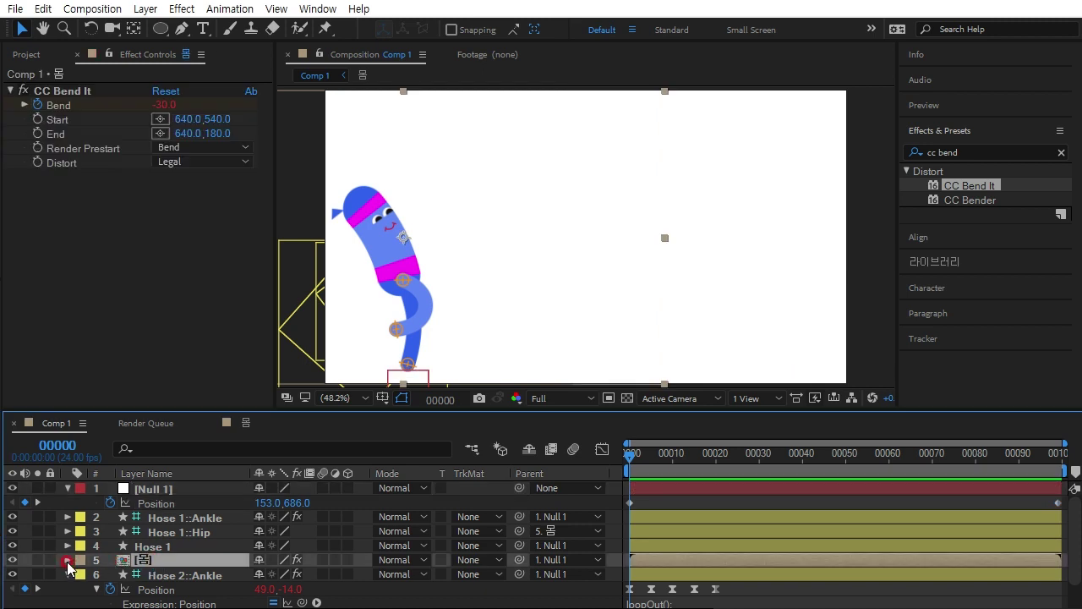
pyautogui.click(68, 560)
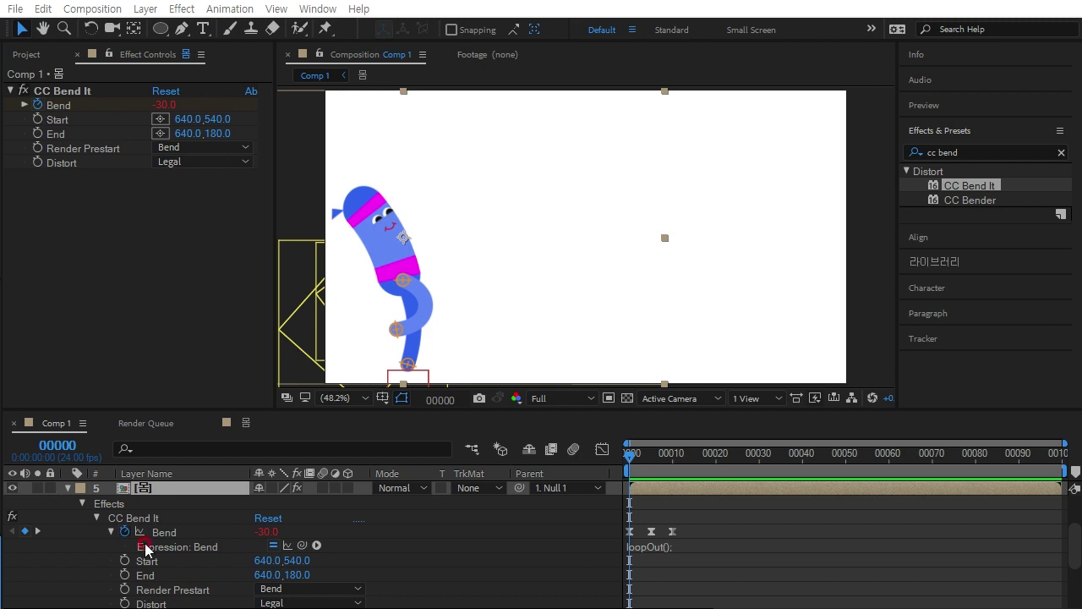
pyautogui.click(166, 488)
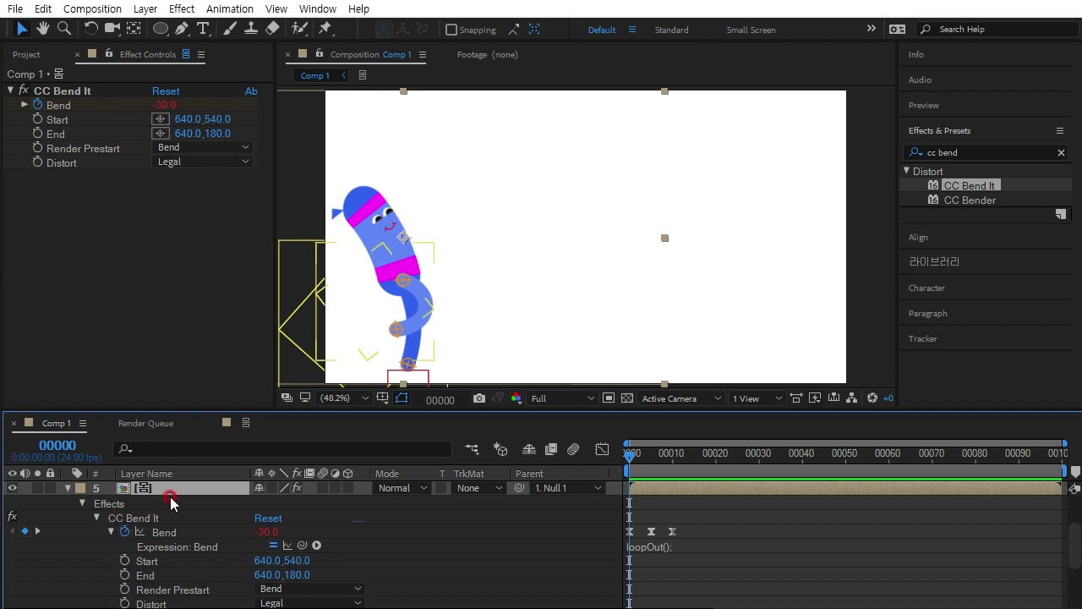
pyautogui.press('p')
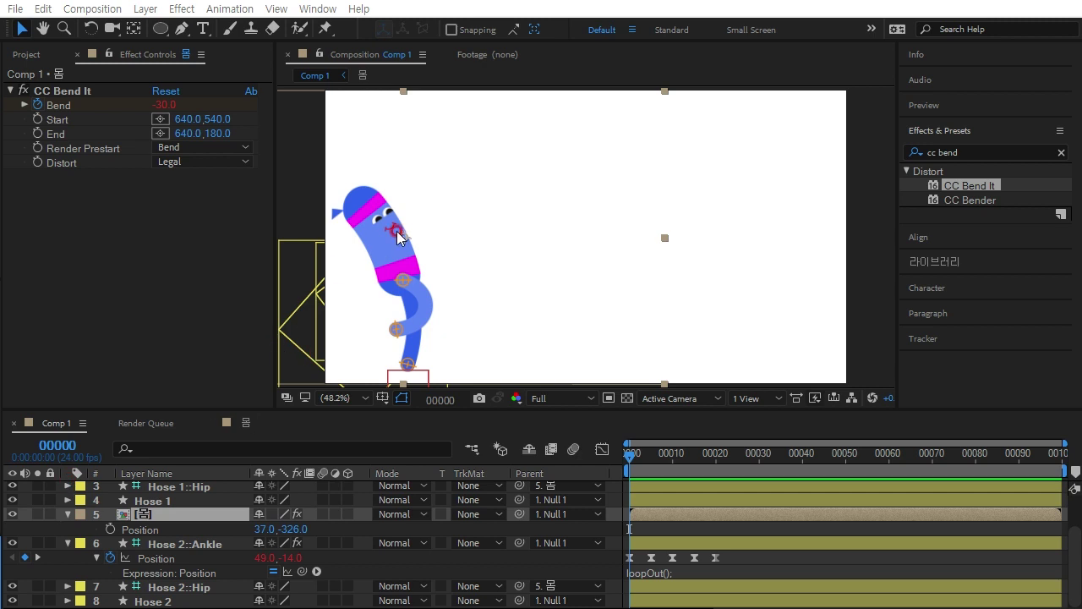
pyautogui.click(110, 529)
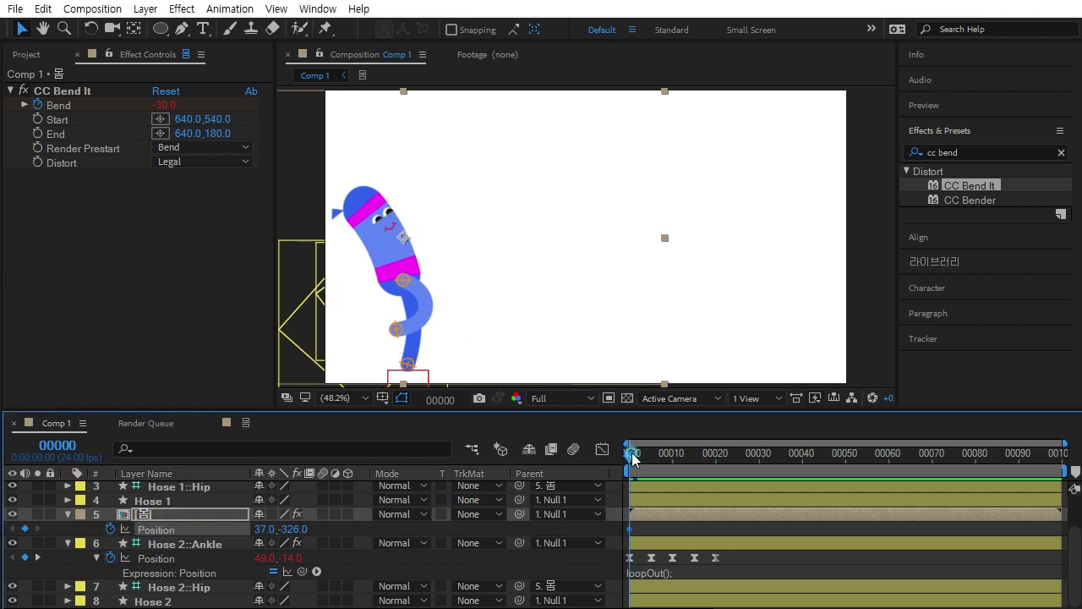
# Add a slightly lower body Position keyframe at frame 5 and a copy of frame 0 at frame 10
pyautogui.moveTo(633, 457); pyautogui.dragTo(652, 456)
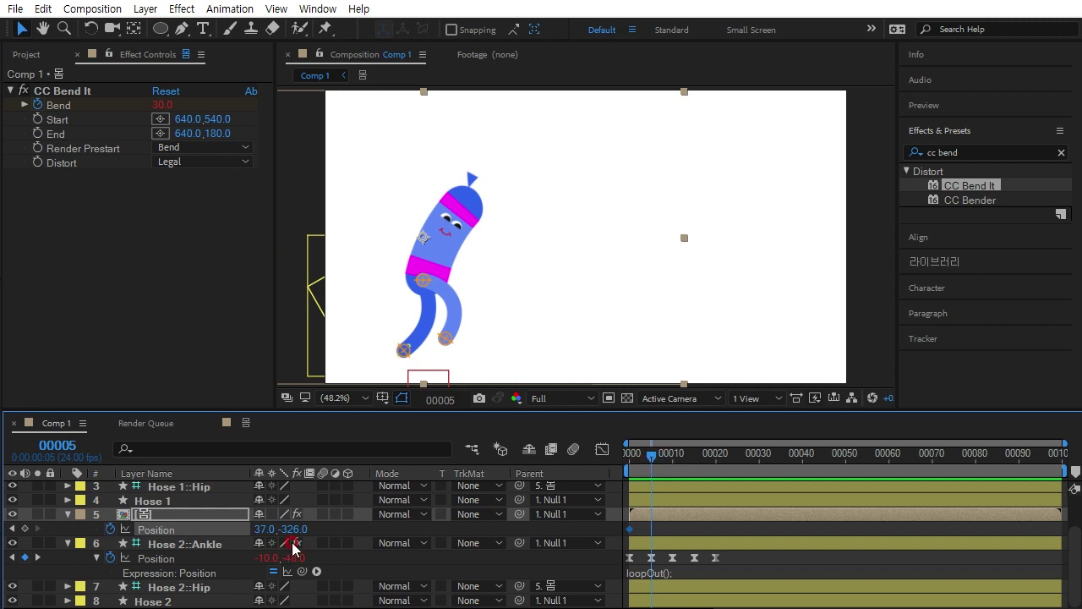
pyautogui.moveTo(290, 531); pyautogui.dragTo(311, 528)
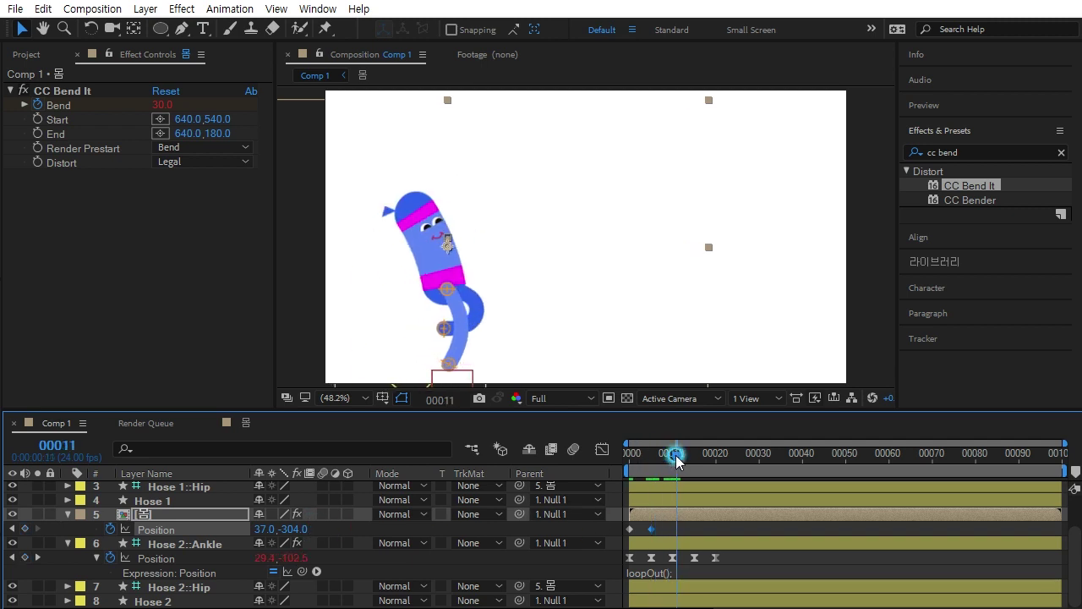
pyautogui.moveTo(663, 457); pyautogui.dragTo(673, 457)
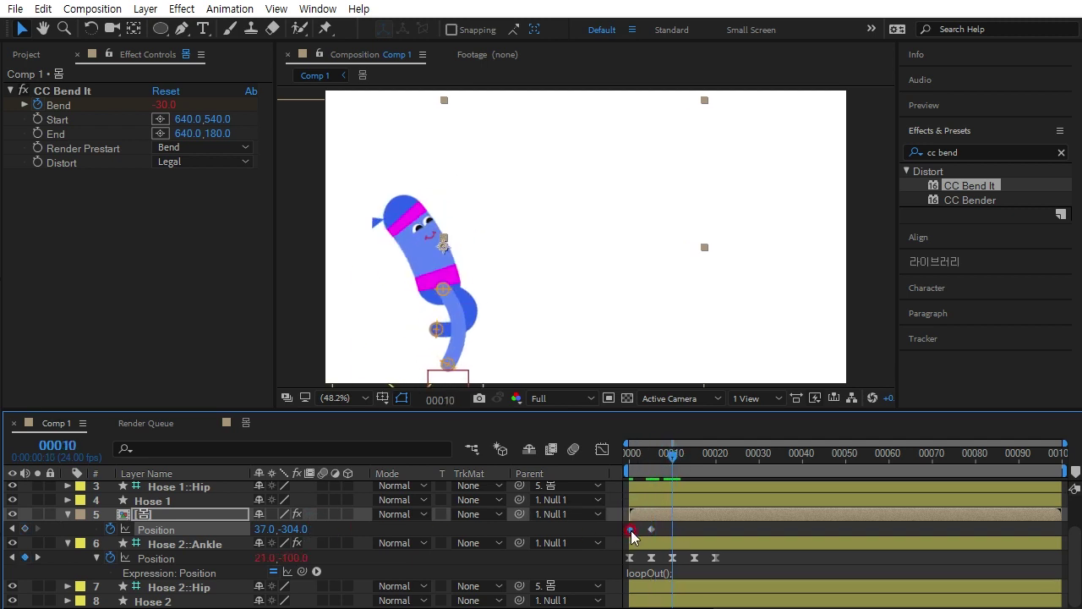
pyautogui.click(631, 531)
pyautogui.hotkey('ctrl', 'c')
pyautogui.hotkey('ctrl', 'v')
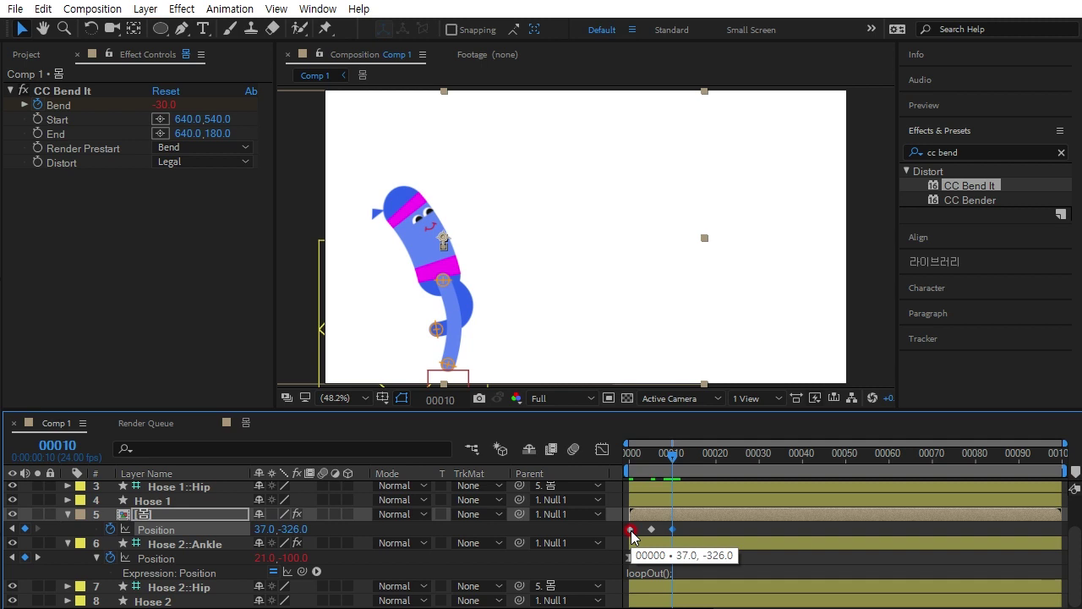
pyautogui.moveTo(623, 523); pyautogui.dragTo(681, 542)
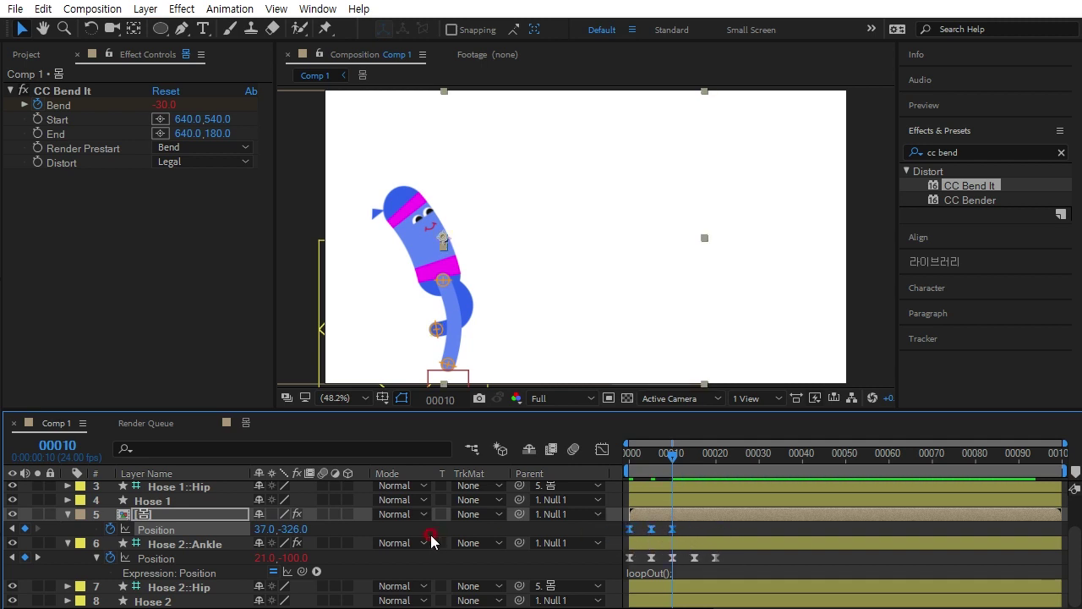
# Add a loopOut() expression to the body's Position and return to the timeline start
pyautogui.keyDown('alt'); pyautogui.click(110, 529); pyautogui.keyUp('alt')
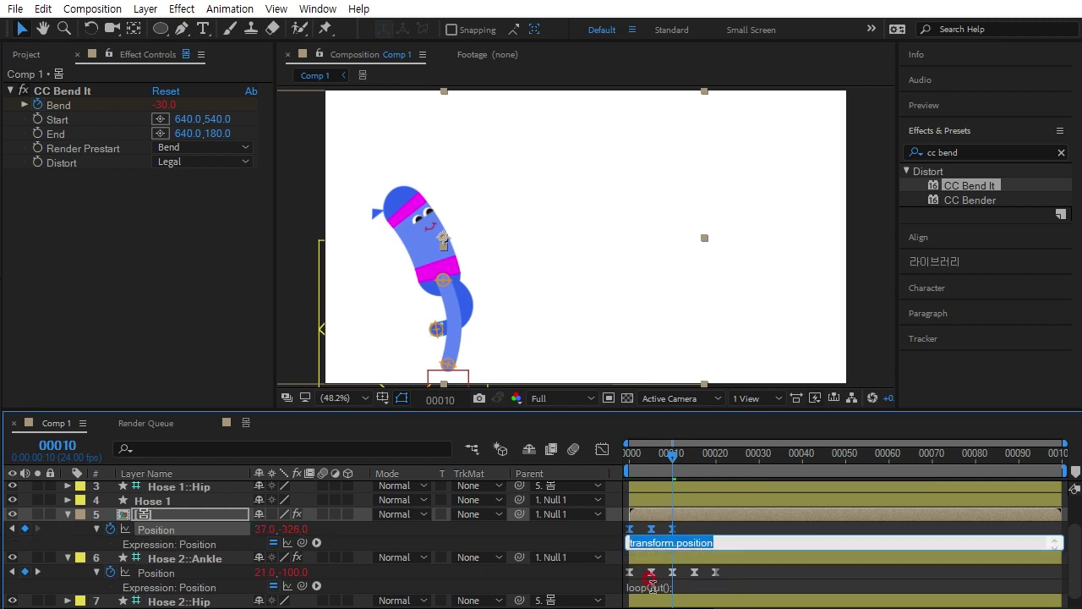
pyautogui.click(653, 586)
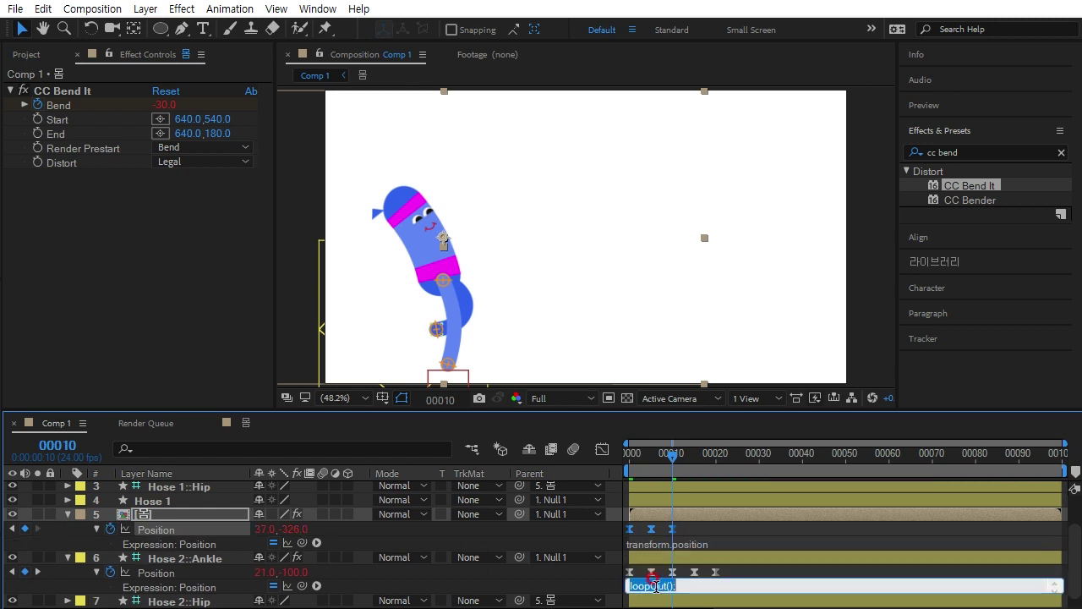
pyautogui.click(689, 543)
pyautogui.hotkey('ctrl', 'v')
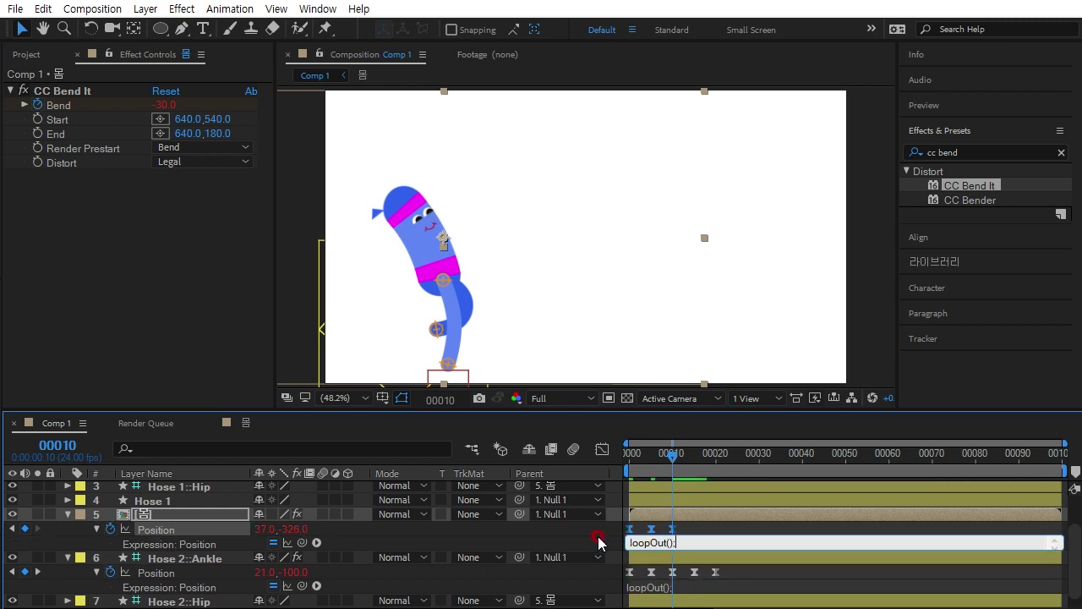
pyautogui.click(599, 542)
pyautogui.click(677, 453)
pyautogui.moveTo(668, 458); pyautogui.dragTo(554, 454)
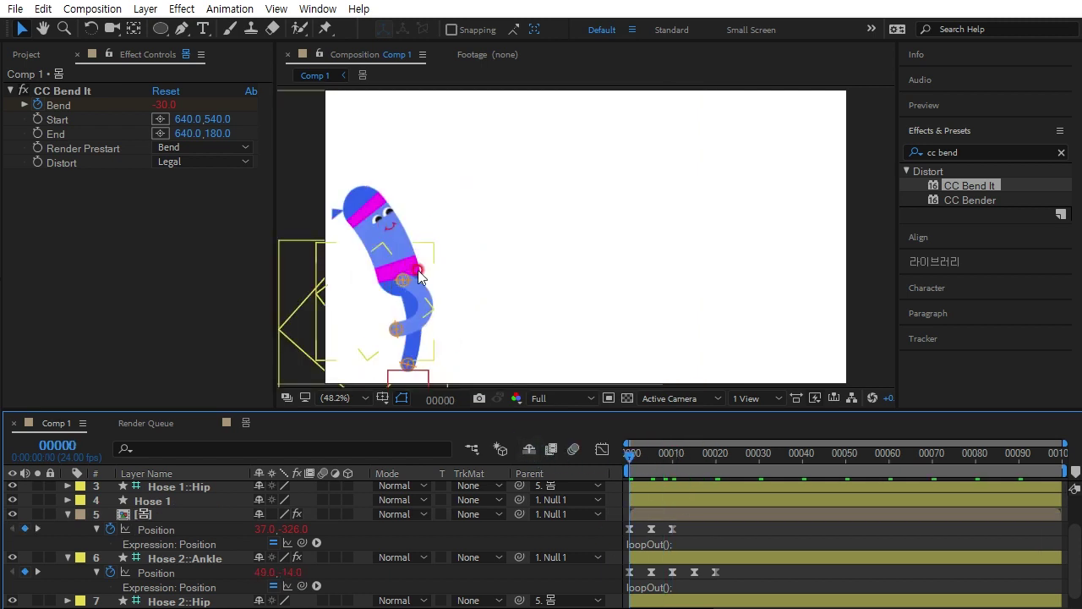
# Play the walk preview, then maximize the Composition panel and select the character layer
pyautogui.press('space')
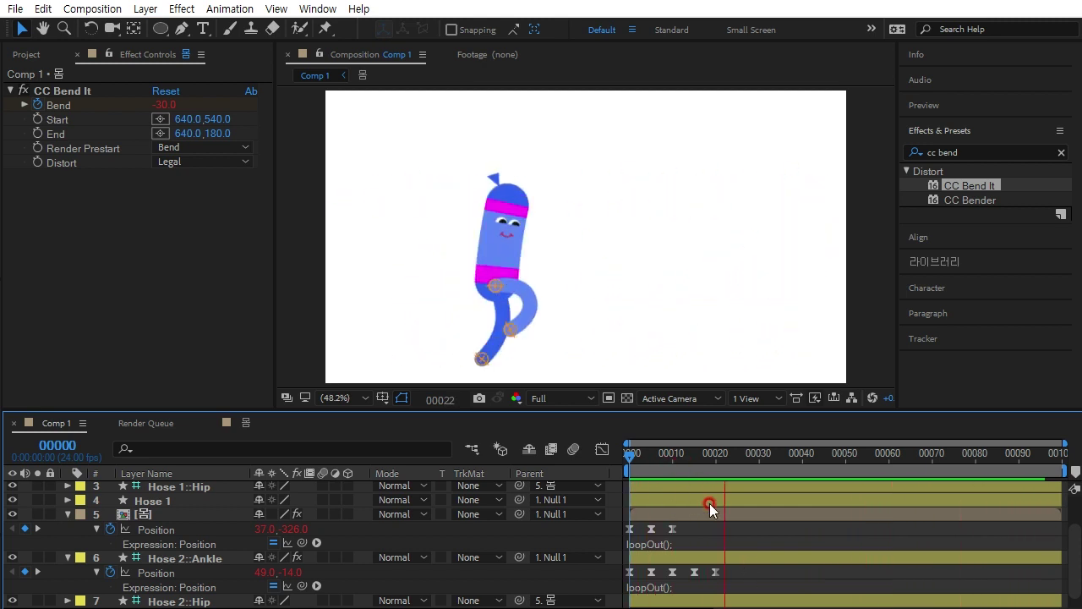
pyautogui.click(310, 336)
pyautogui.press('`')
pyautogui.click(657, 563)
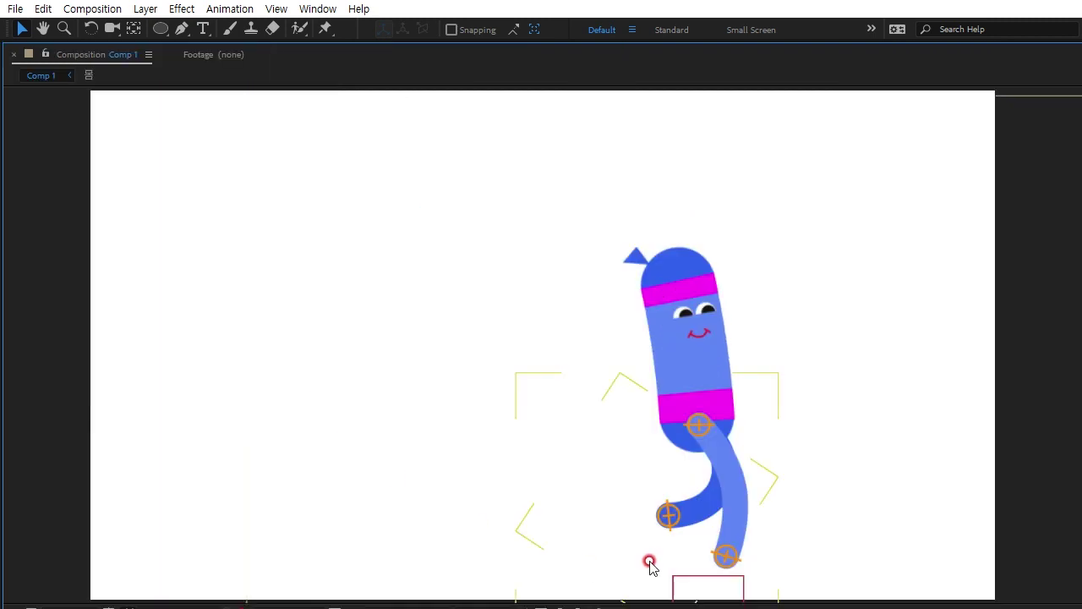